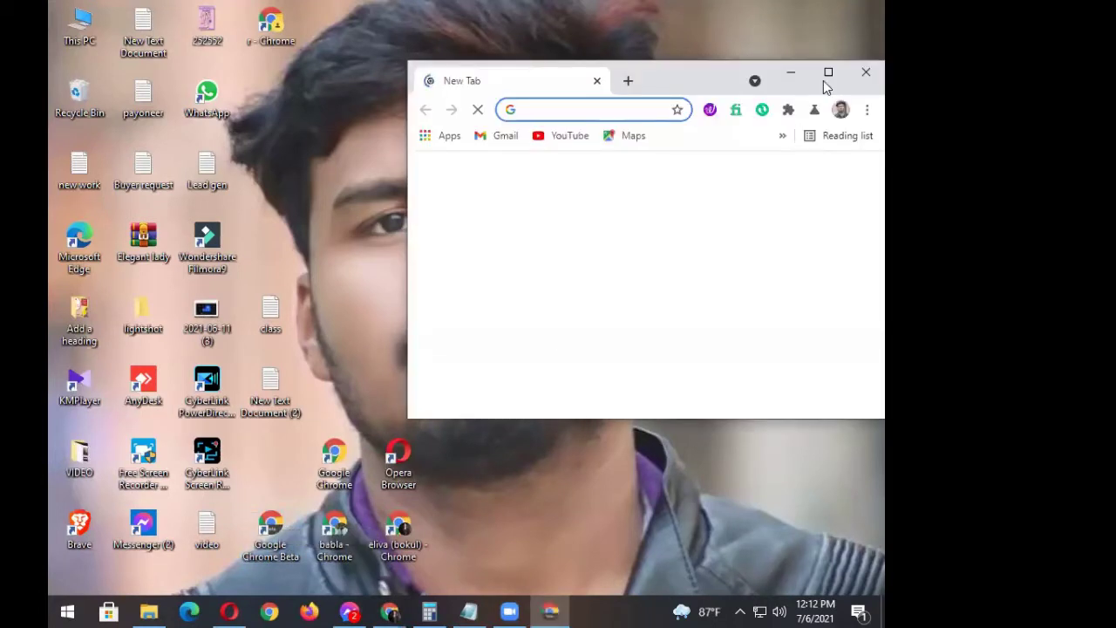
- Open the bookmarked Fiverr seller profile in a maximized window and check its notifications
click(826, 73)
click(342, 77)
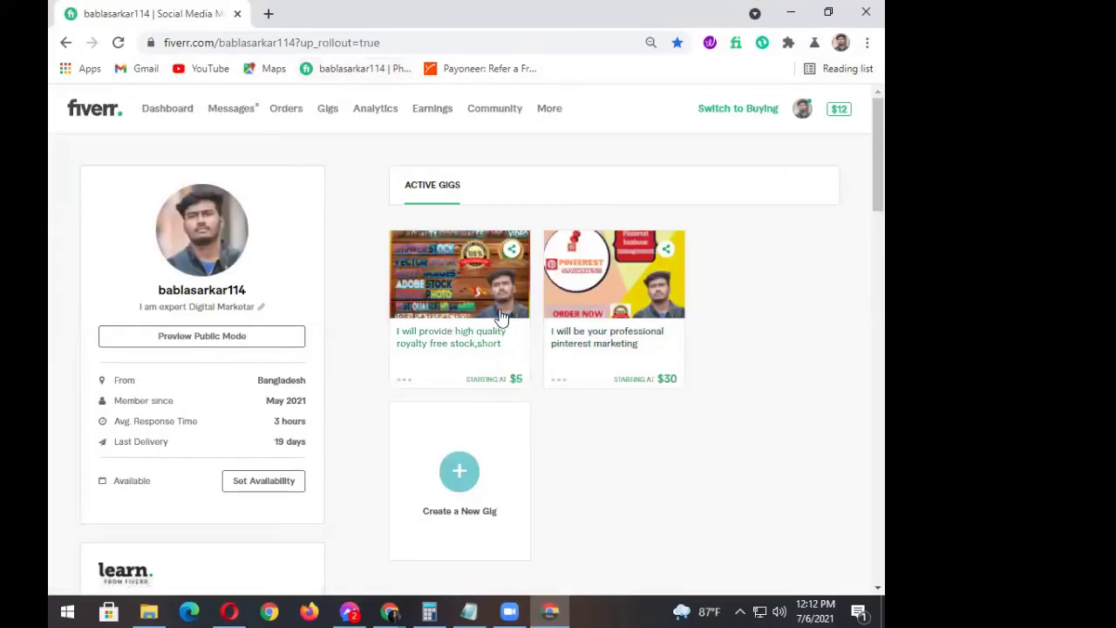
click(242, 109)
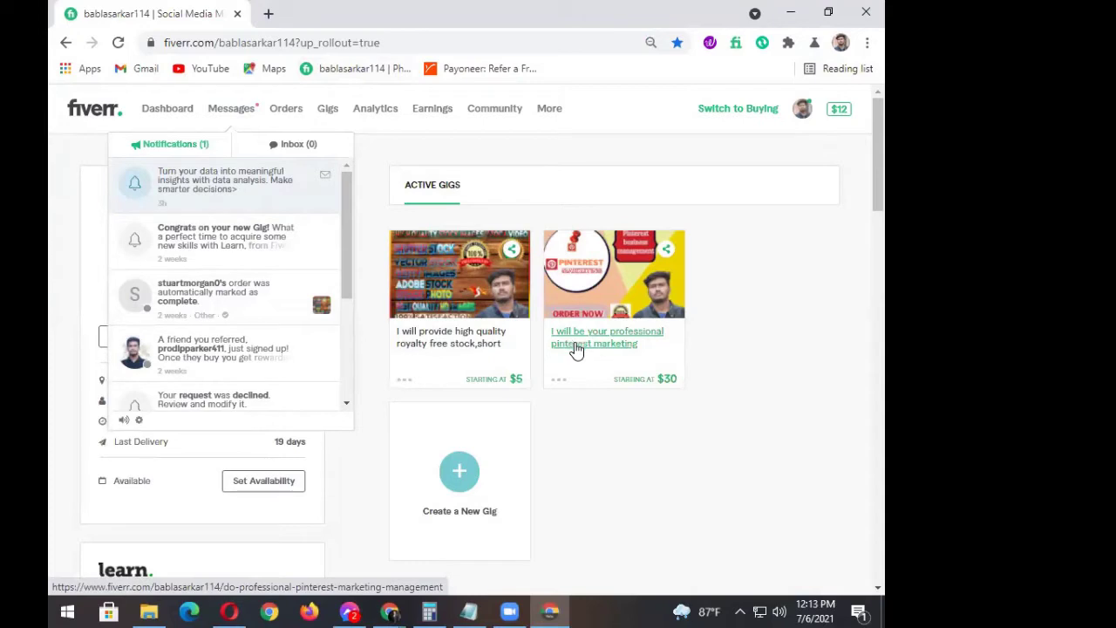
click(746, 257)
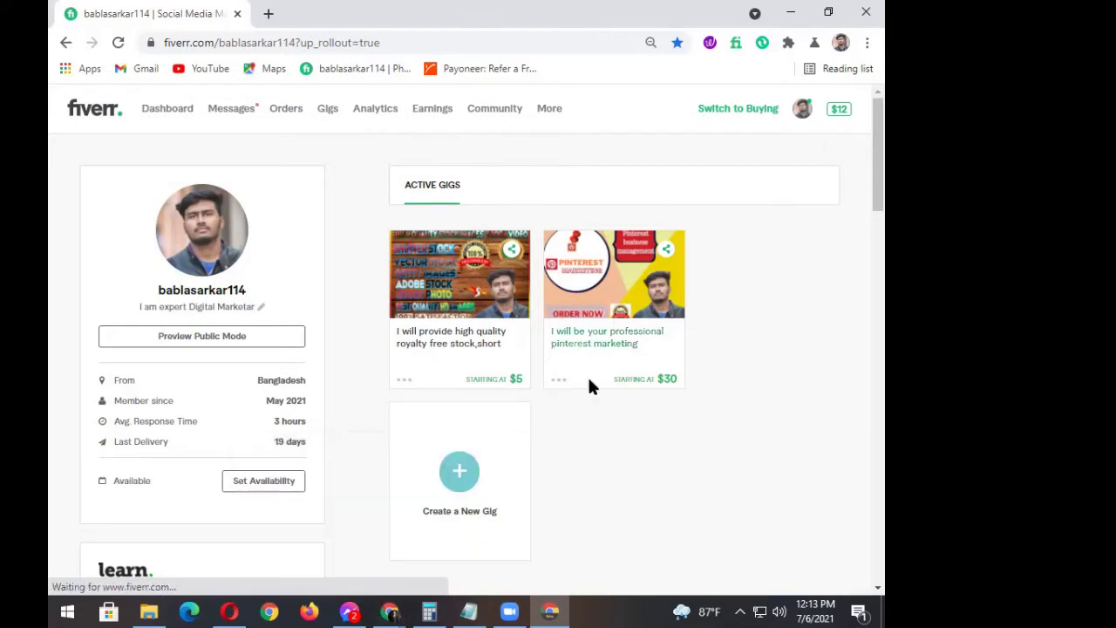
- Start creating a new gig from the seller profile and close the Google Meet window
click(471, 476)
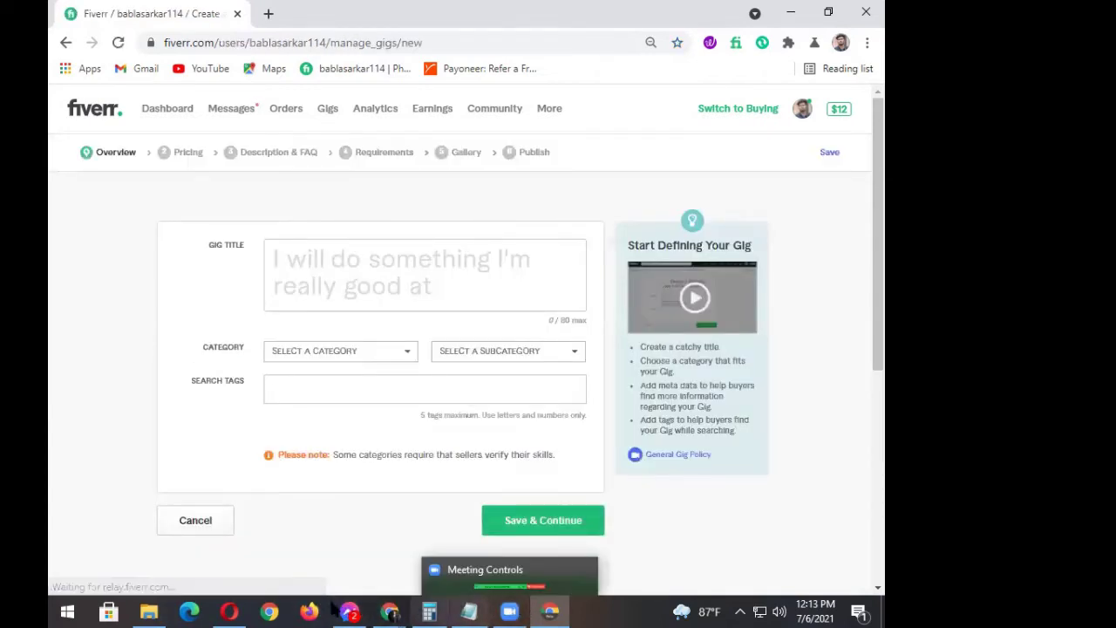
mouse_move(389, 609)
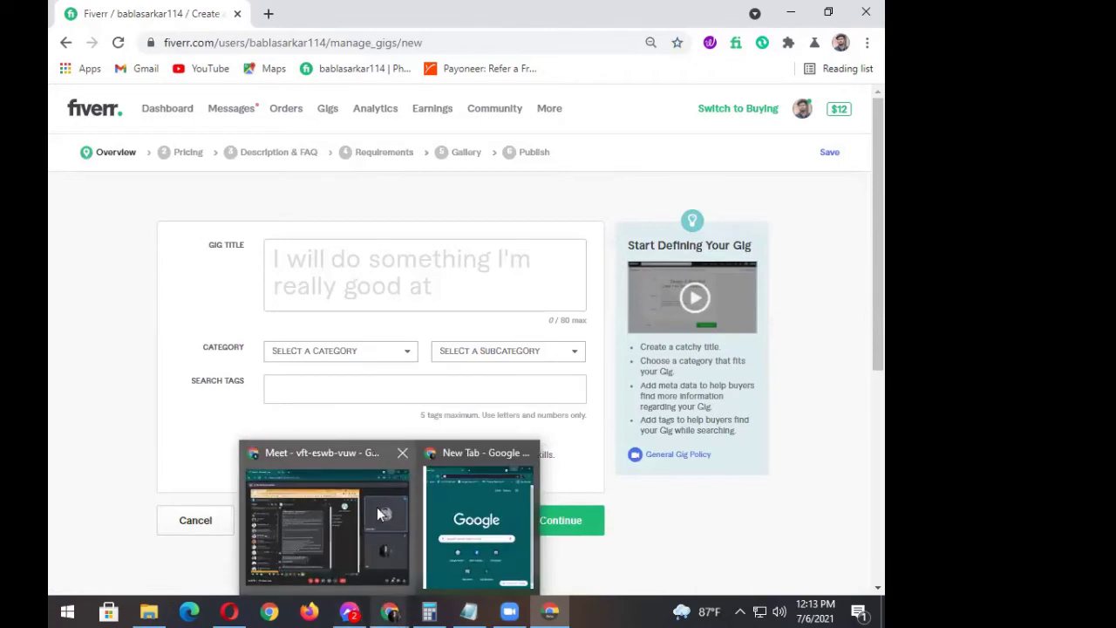
click(400, 453)
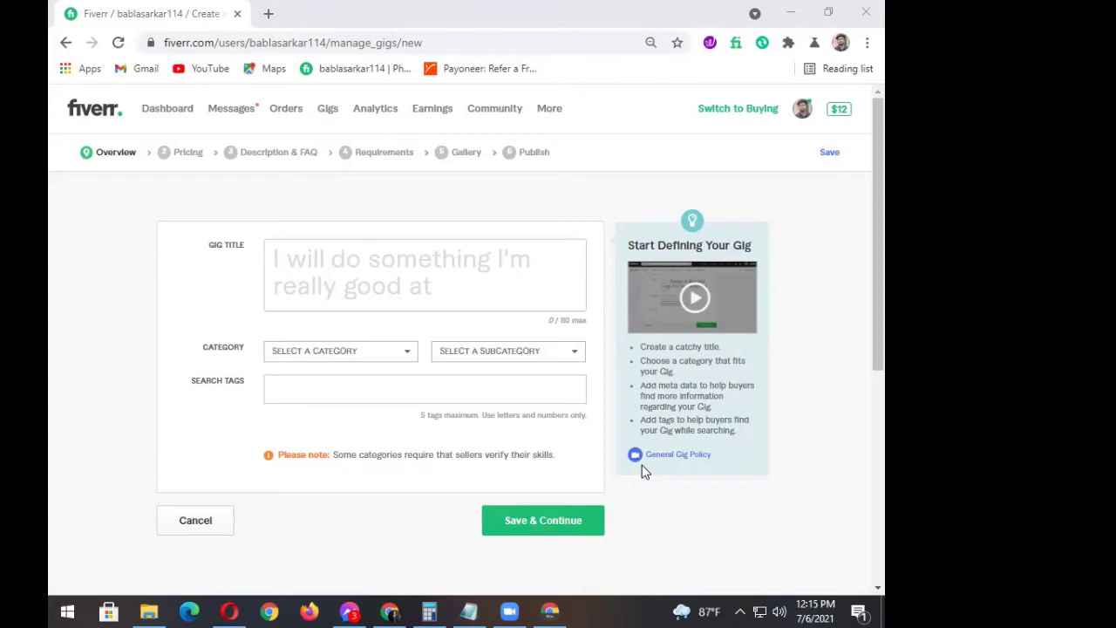
- Begin the gig title after "I will" with the words "promote your business"
click(340, 257)
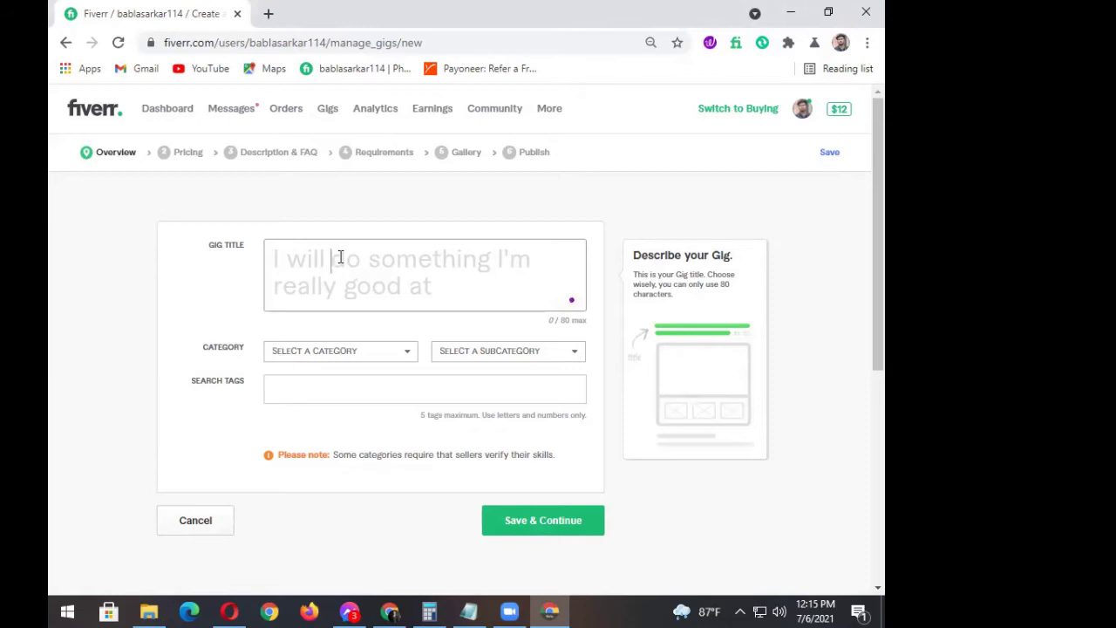
text(দ)
key(BackSpace)
text(prom)
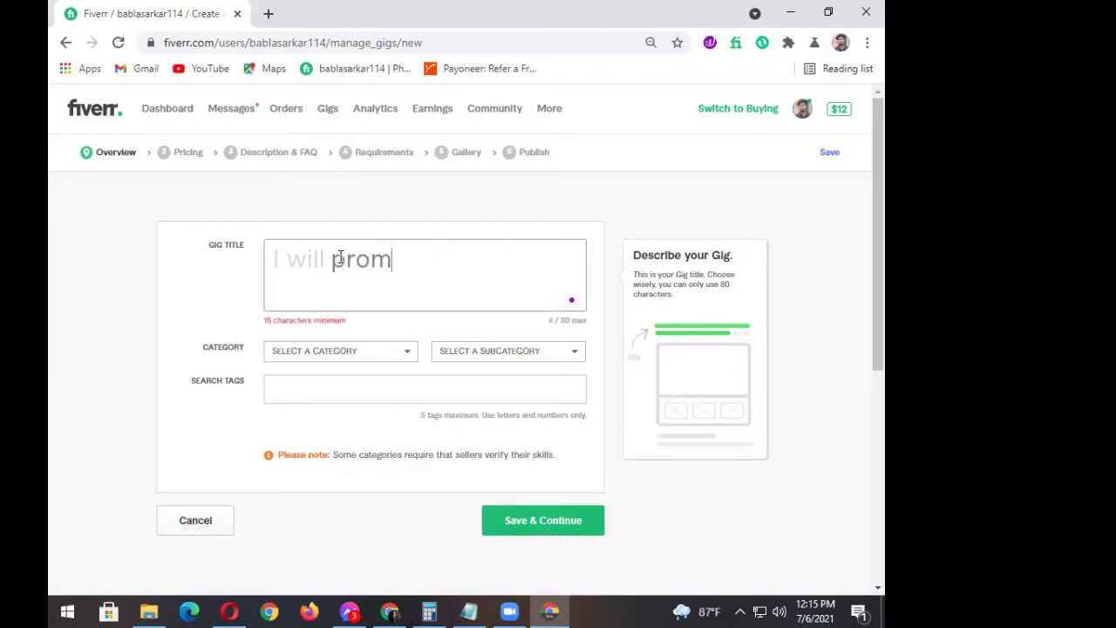
text(ote you)
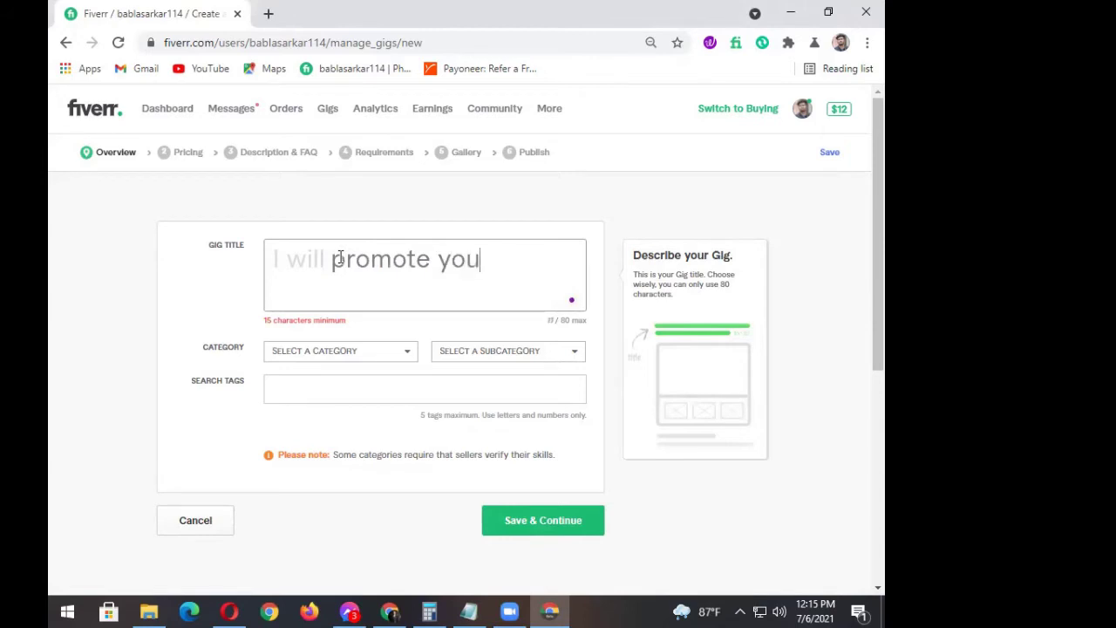
text(r bus)
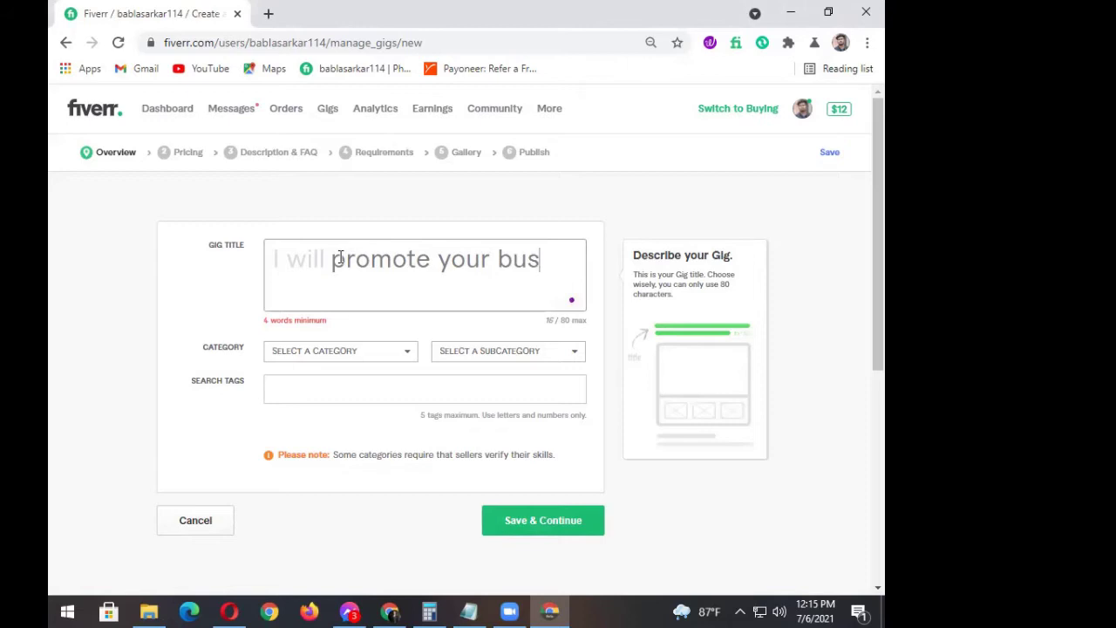
text(ubess)
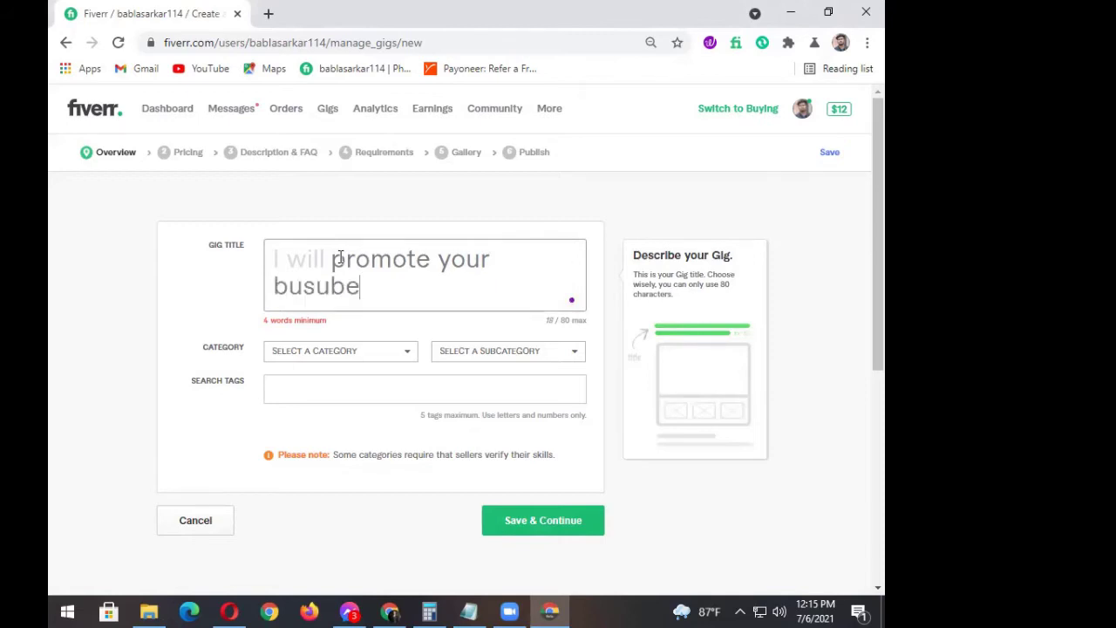
key(BackSpace)
key(BackSpace)
key(BackSpace)
key(BackSpace)
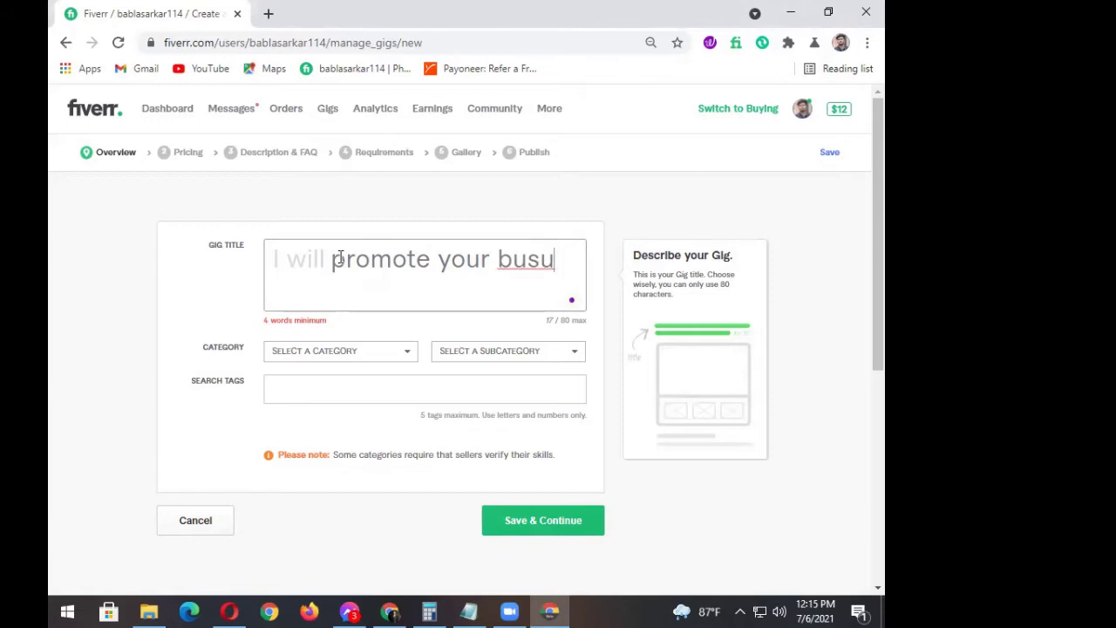
key(BackSpace)
text(iness )
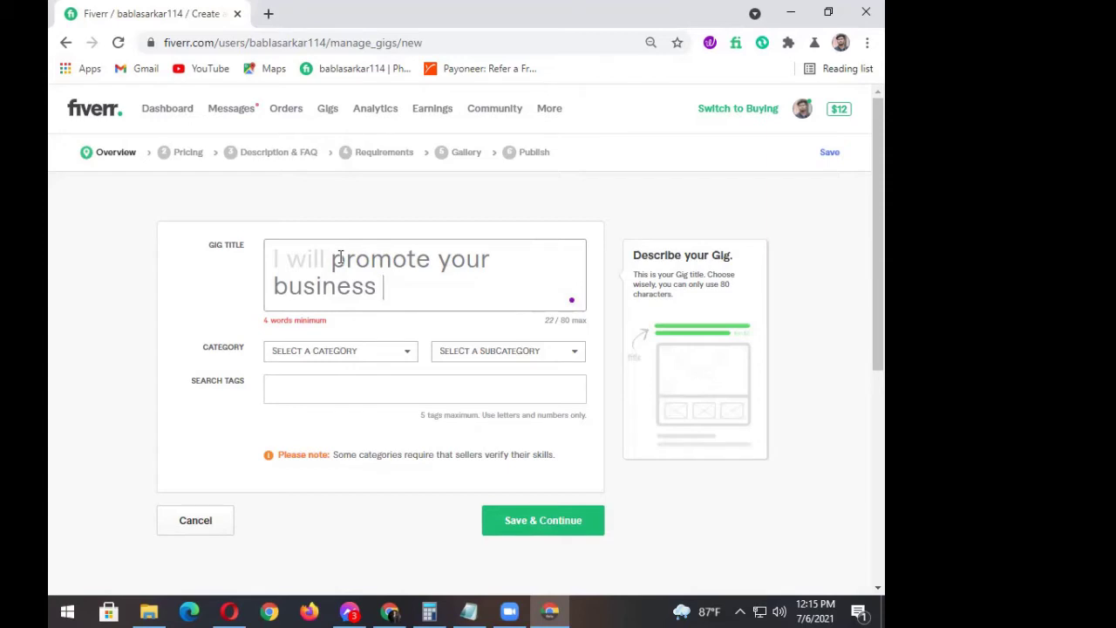
- Extend the gig title with the words "on facebook in USA"
text( o)
key(BackSpace)
key(BackSpace)
key(BackSpace)
text(on f)
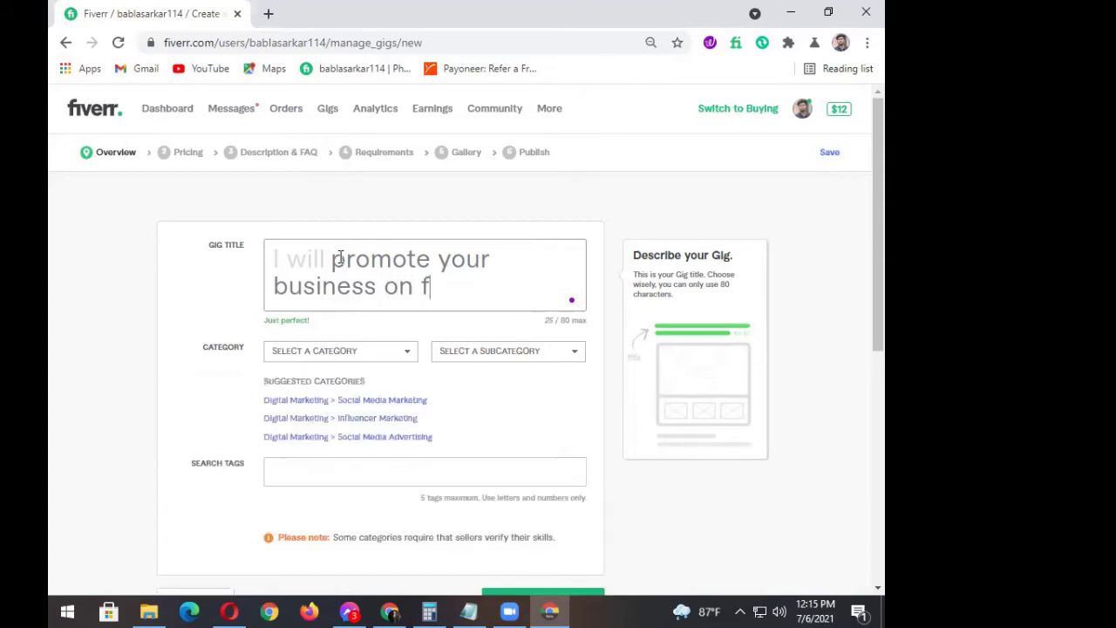
text(acebook)
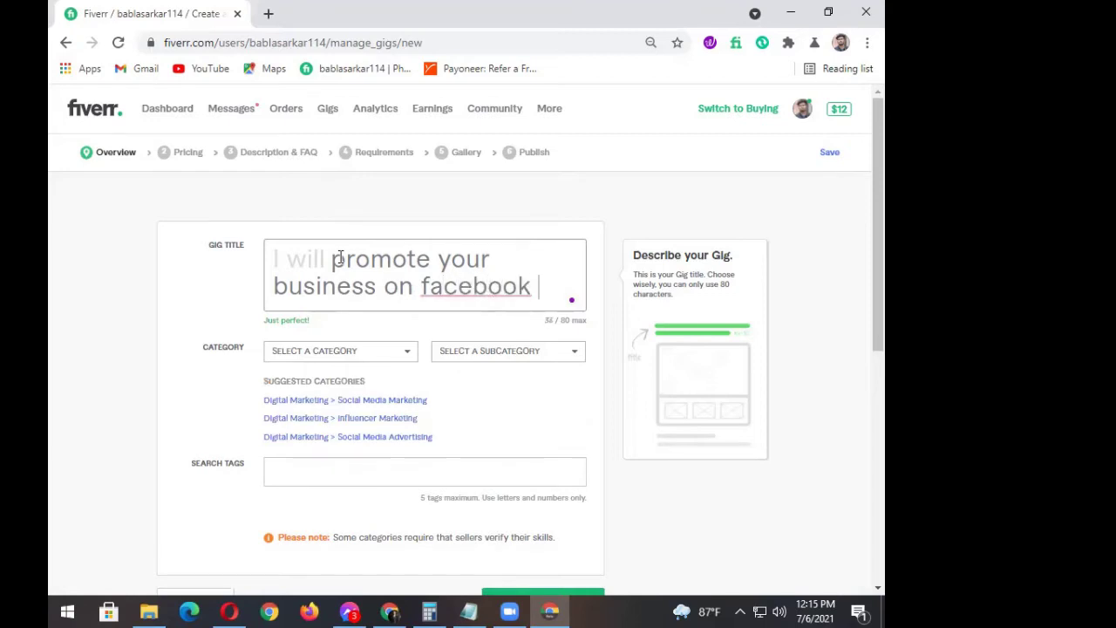
text( in you)
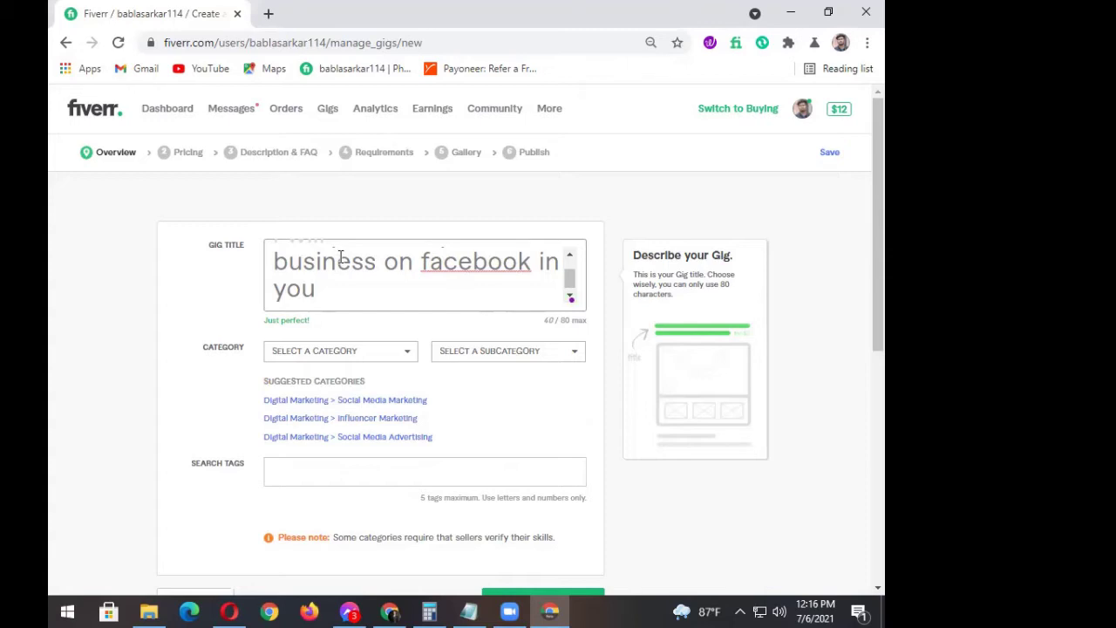
key(BackSpace)
key(BackSpace)
key(BackSpace)
text(s)
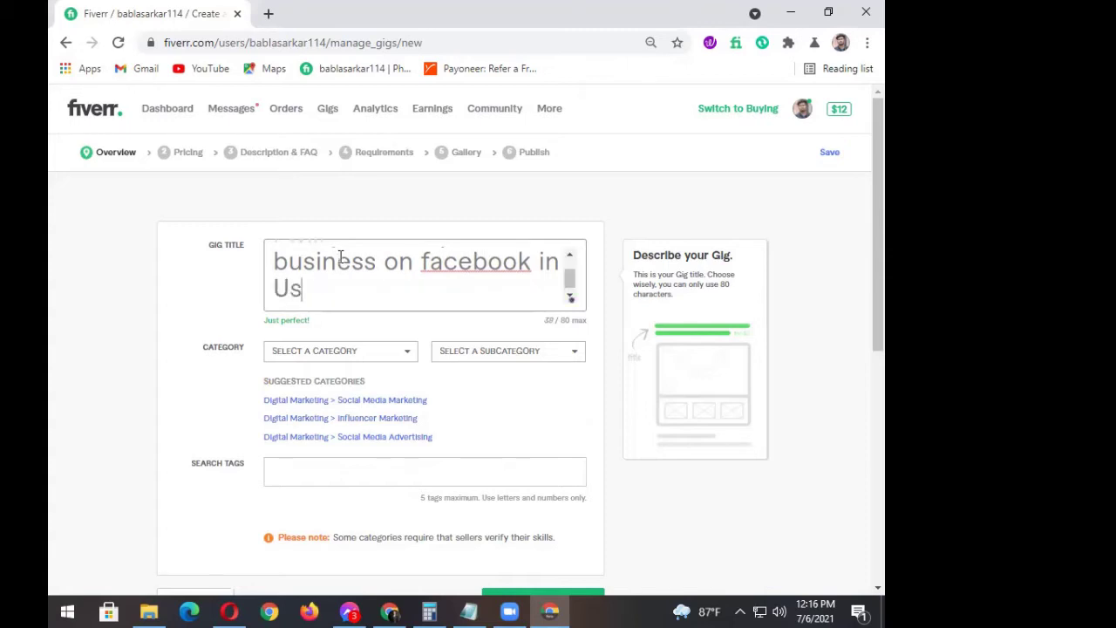
key(BackSpace)
text(SA)
- Capitalize the first letter of "Facebook" in the gig title
click(435, 260)
key(BackSpace)
text(F)
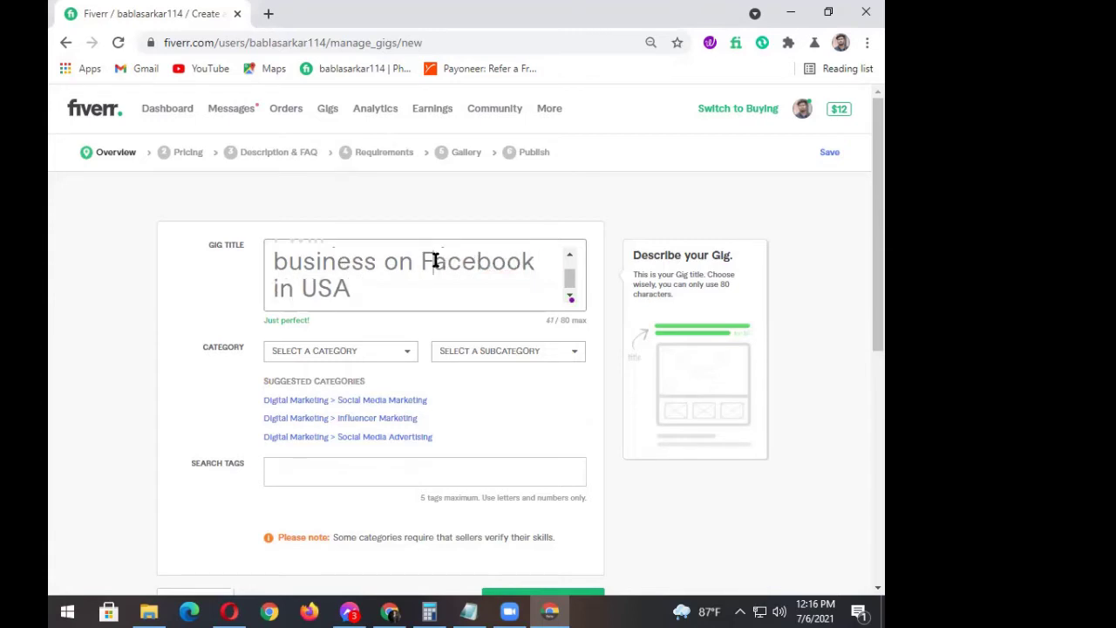
click(393, 287)
scroll(393, 287, up, 1)
scroll(393, 288, down, 1)
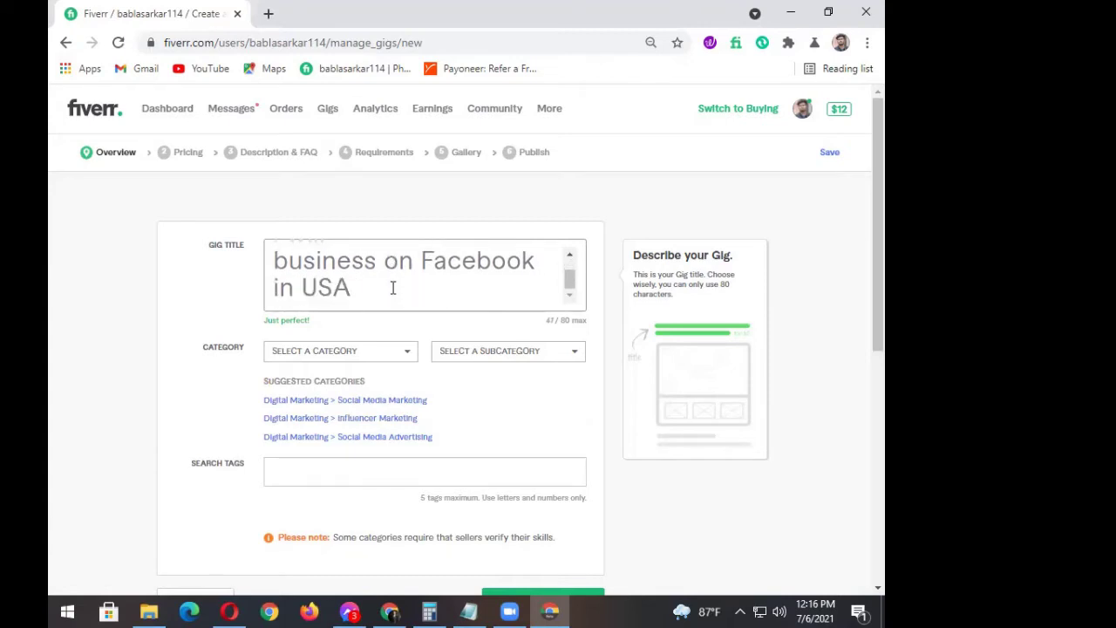
- Set the gig's category to Digital Marketing
scroll(392, 287, down, 1)
scroll(373, 248, up, 1)
click(407, 358)
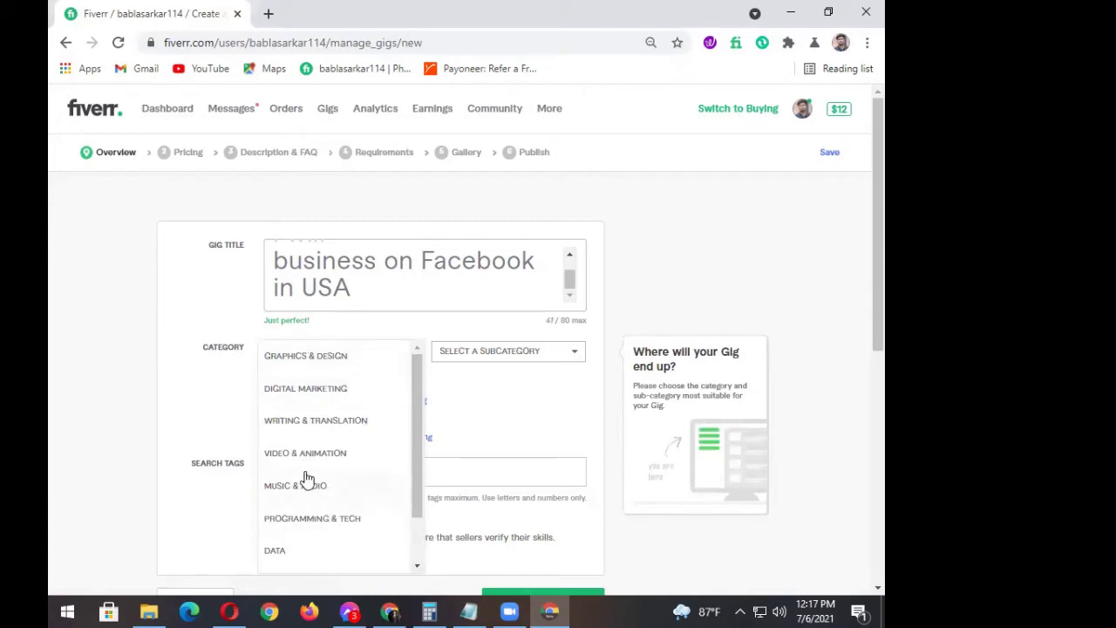
click(305, 389)
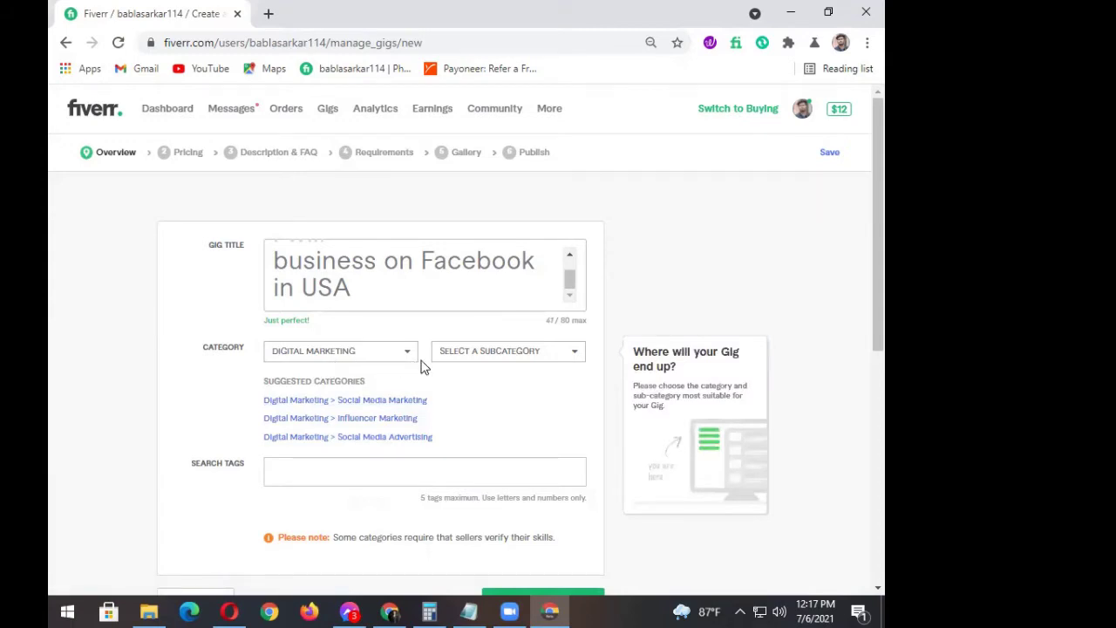
- Look through the Digital Marketing subcategories and set the gig's subcategory to Influencer Marketing
click(489, 360)
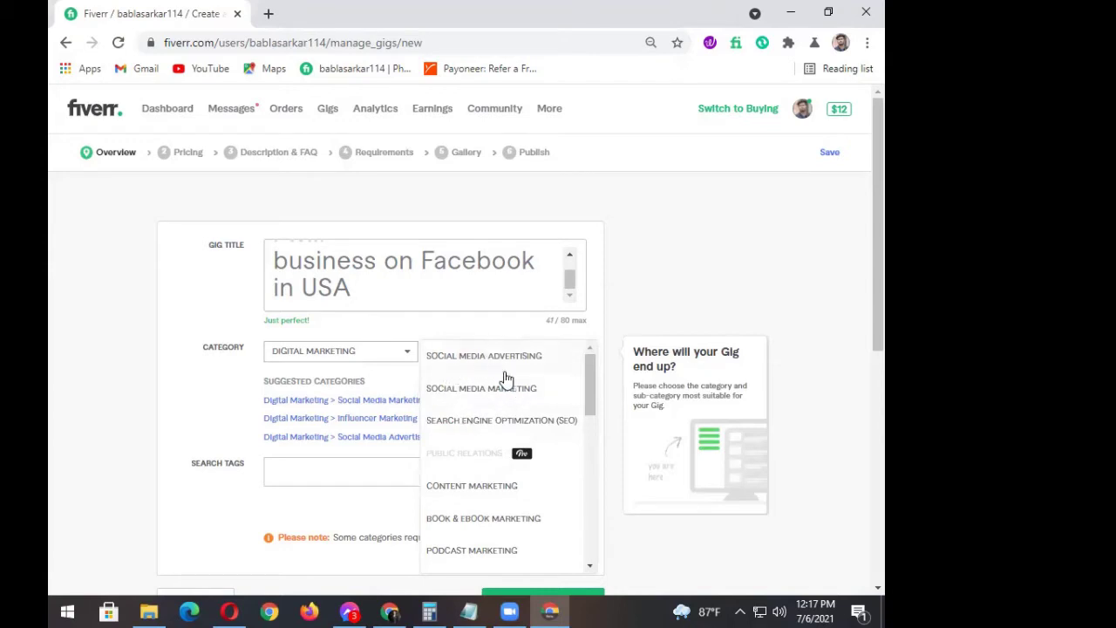
scroll(450, 427, down, 1)
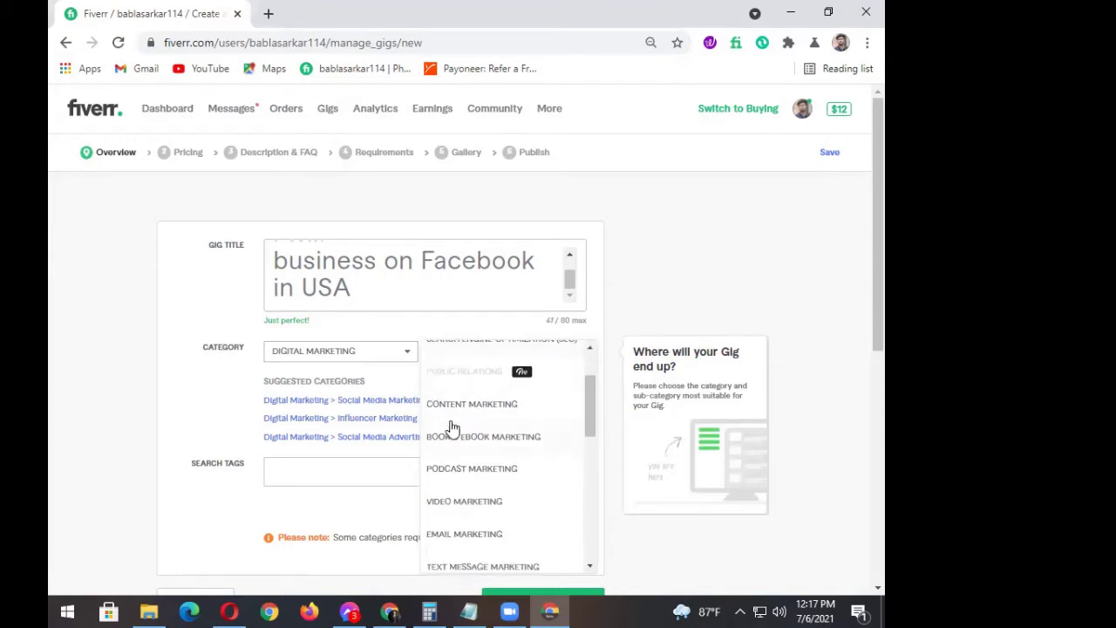
scroll(447, 399, up, 1)
scroll(511, 440, down, 2)
scroll(685, 553, down, 1)
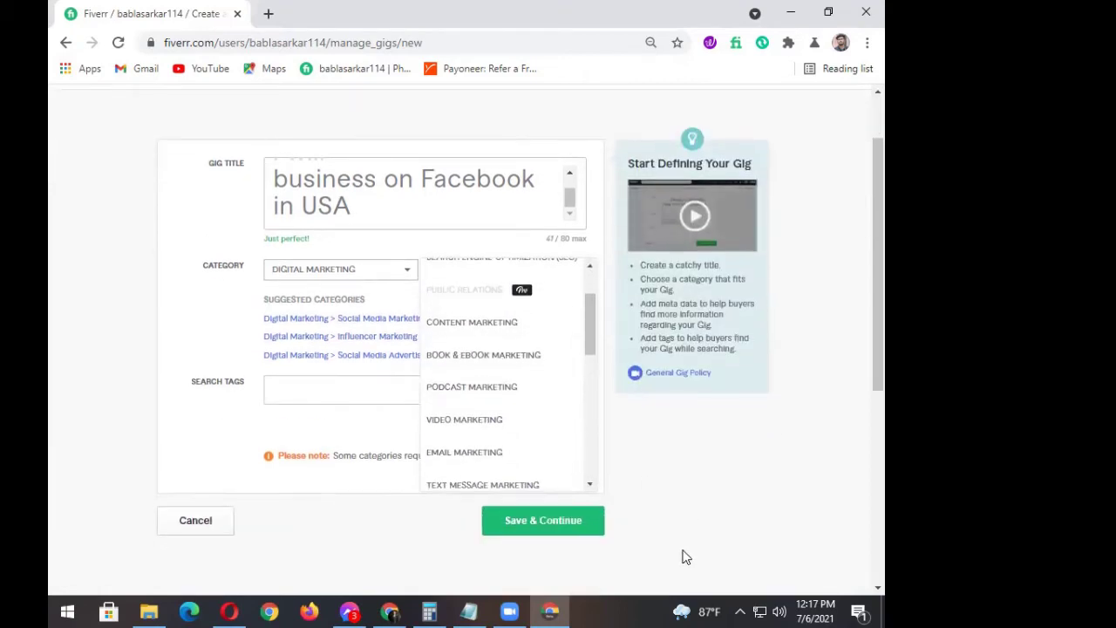
click(589, 486)
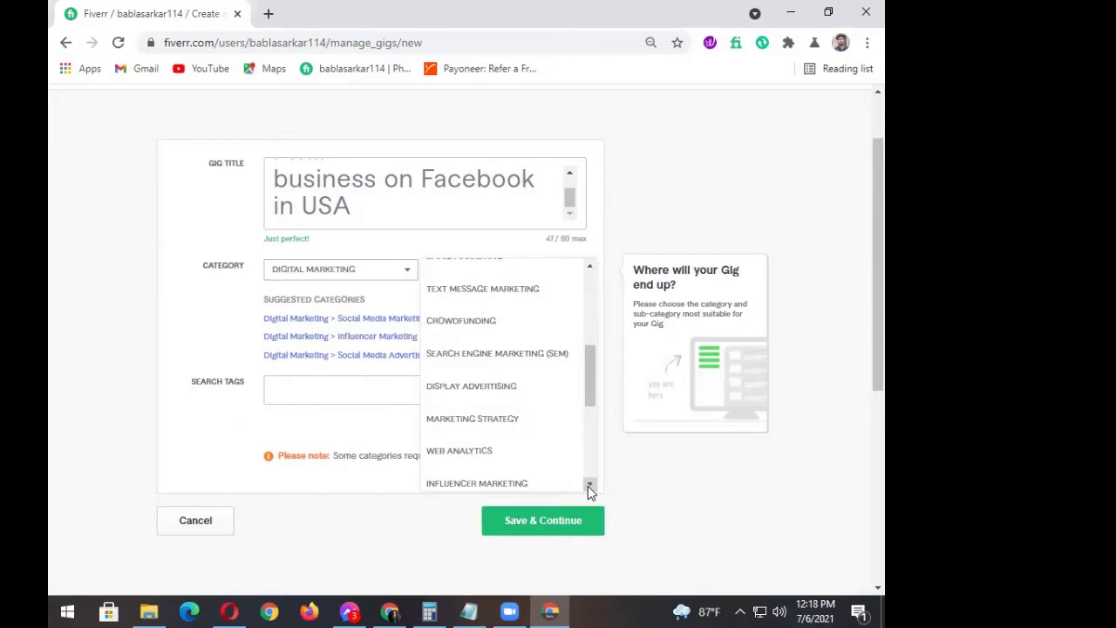
click(589, 485)
click(589, 485)
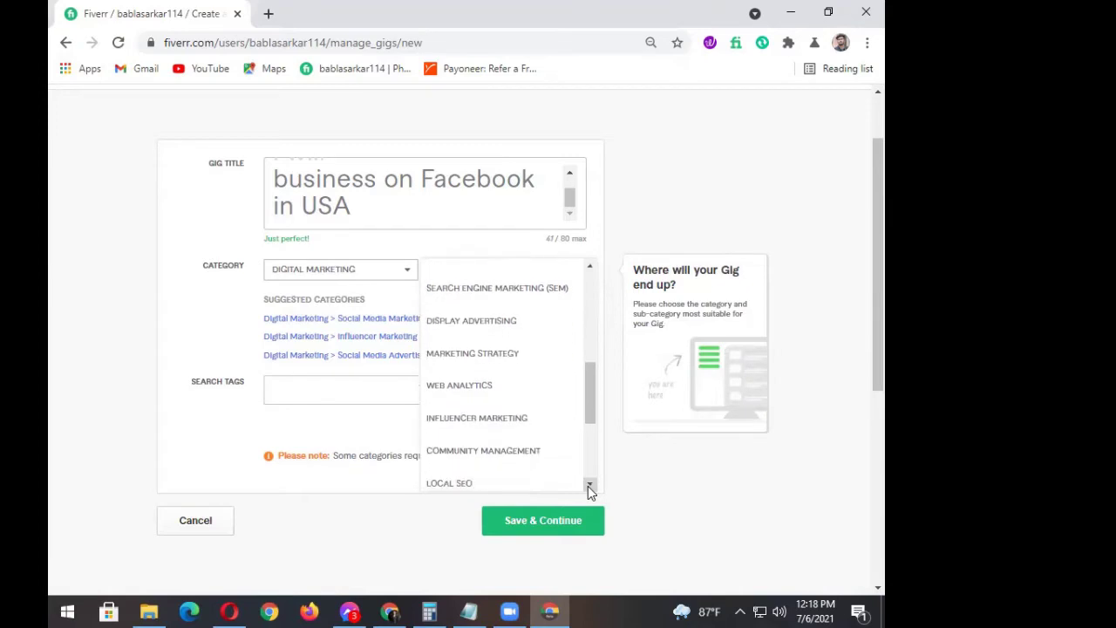
click(589, 486)
click(588, 486)
click(588, 485)
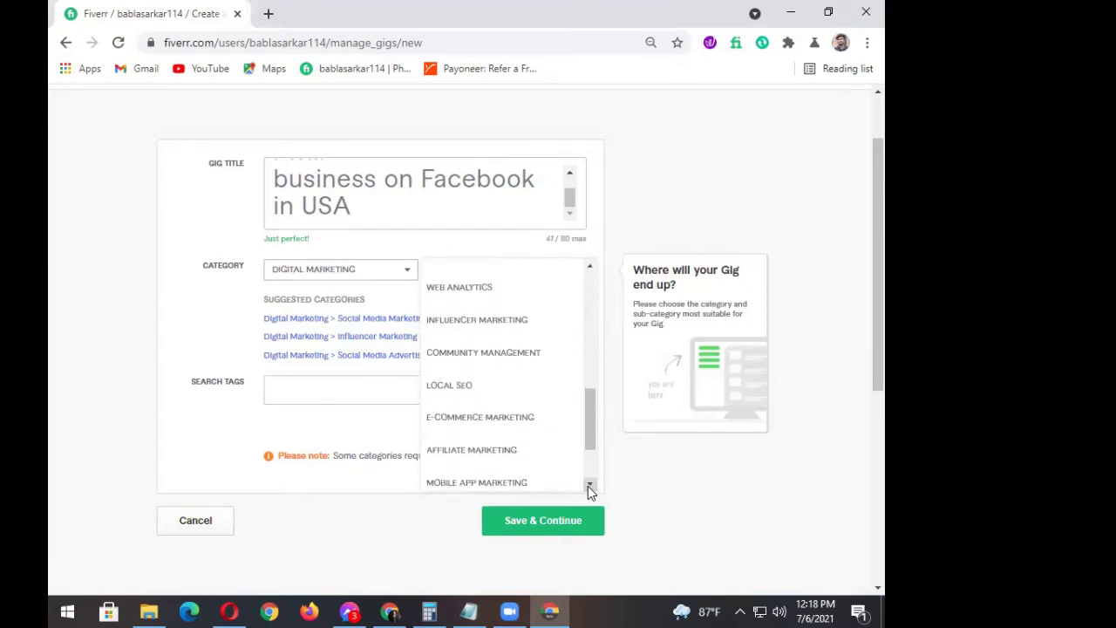
click(588, 486)
click(588, 486)
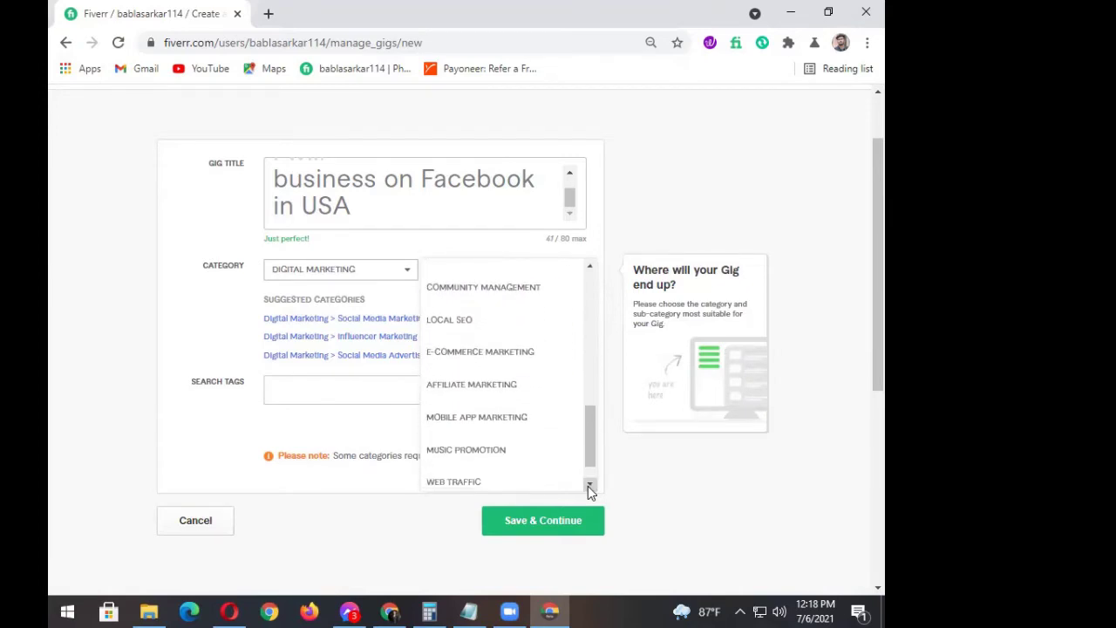
click(588, 485)
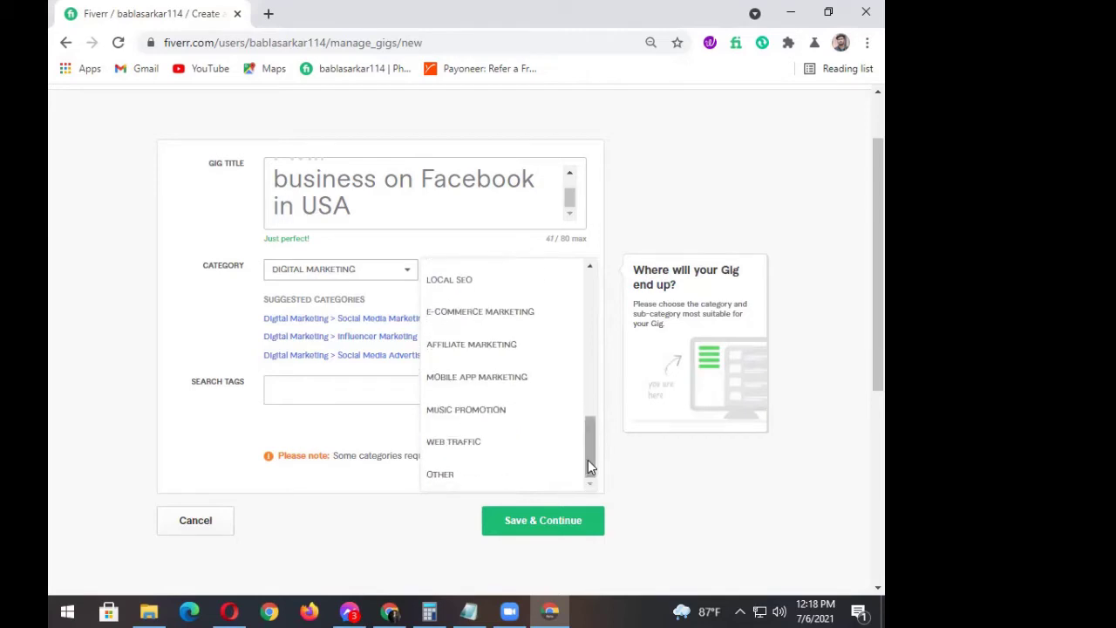
drag(587, 460, 592, 452)
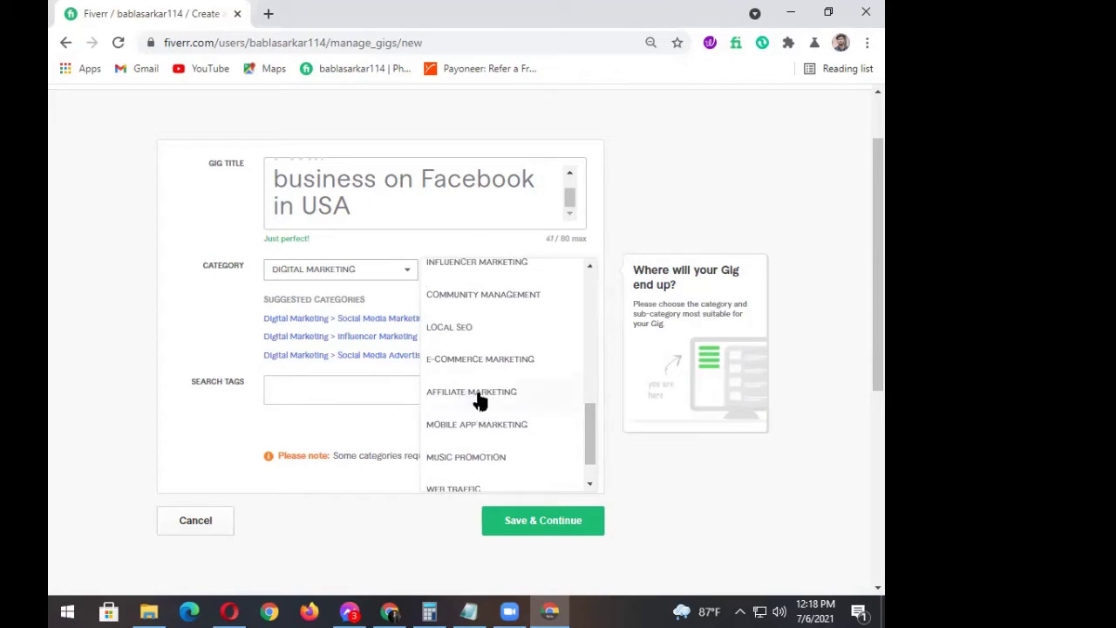
click(462, 267)
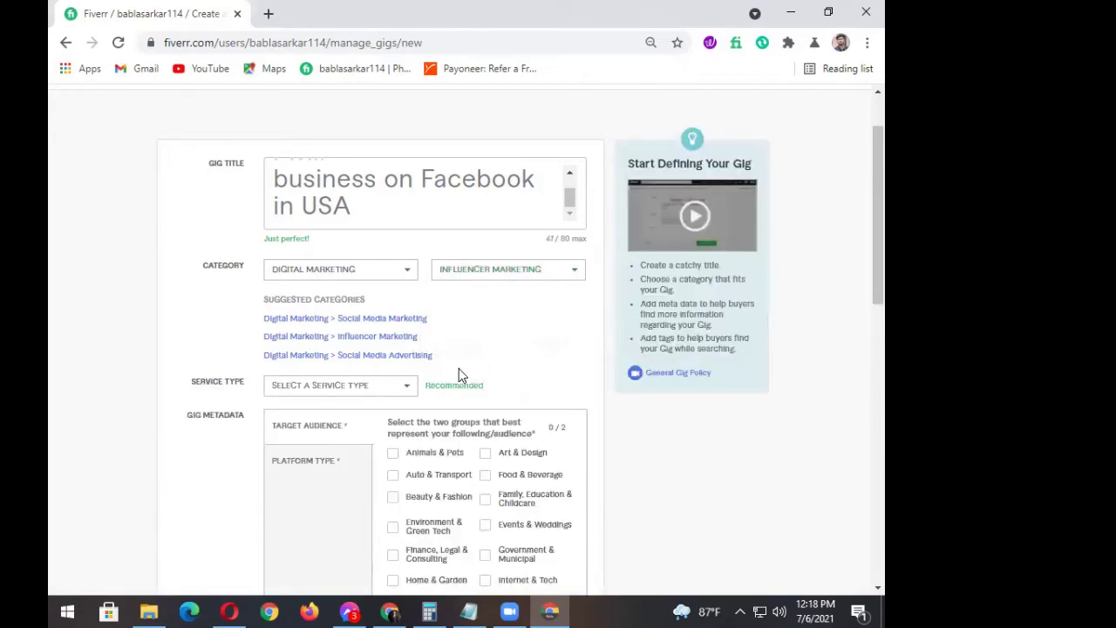
- Set the gig's service type to Shoutouts & Promotion
click(409, 393)
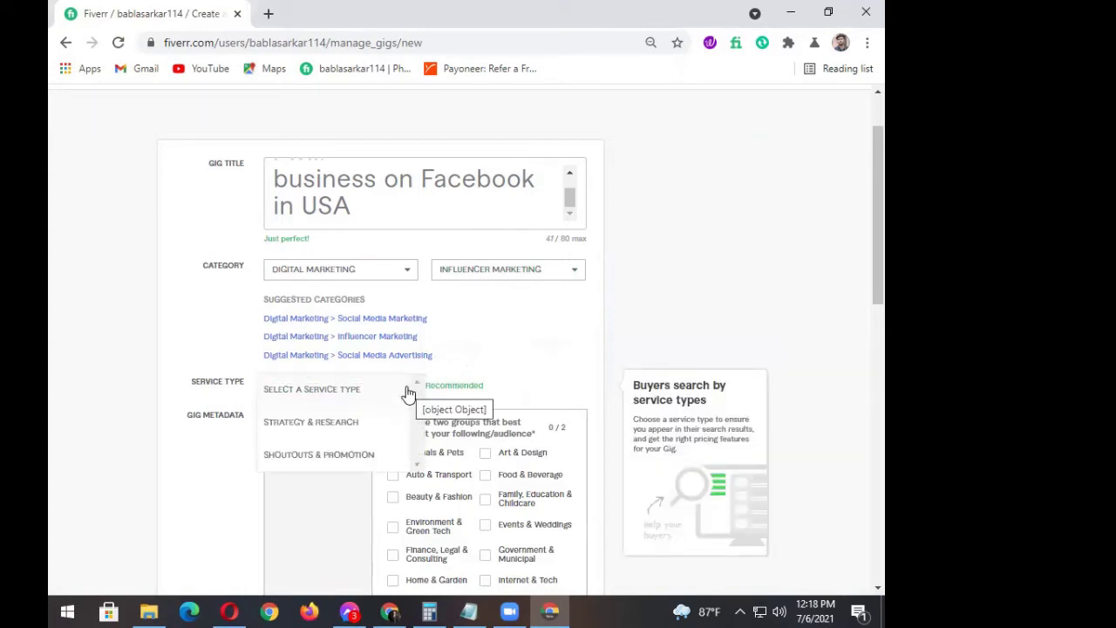
scroll(403, 443, down, 2)
scroll(403, 443, up, 2)
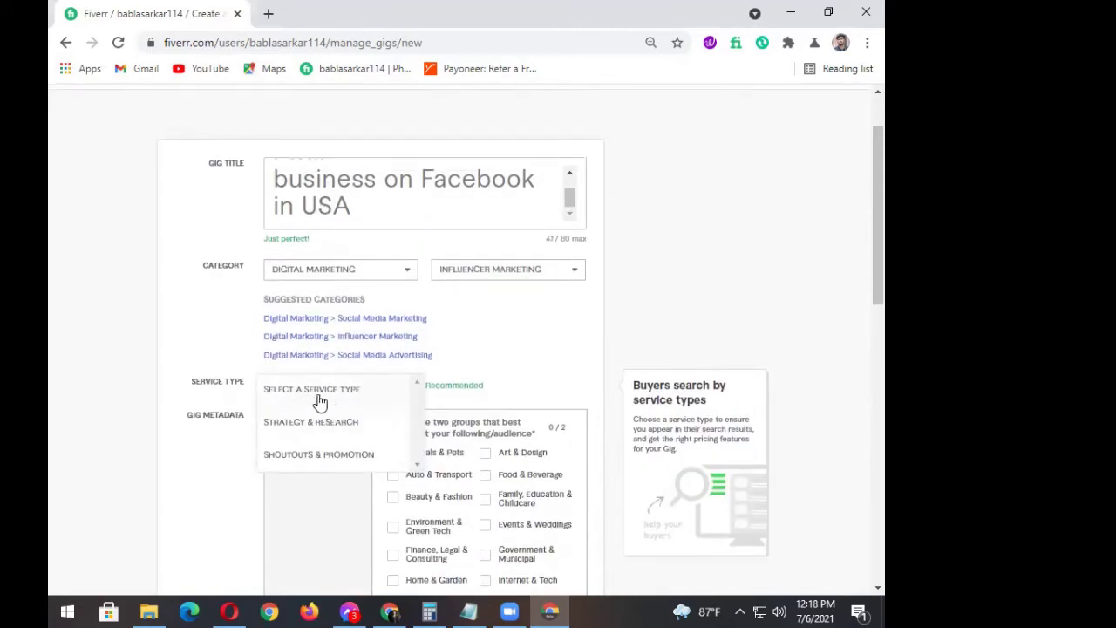
click(322, 467)
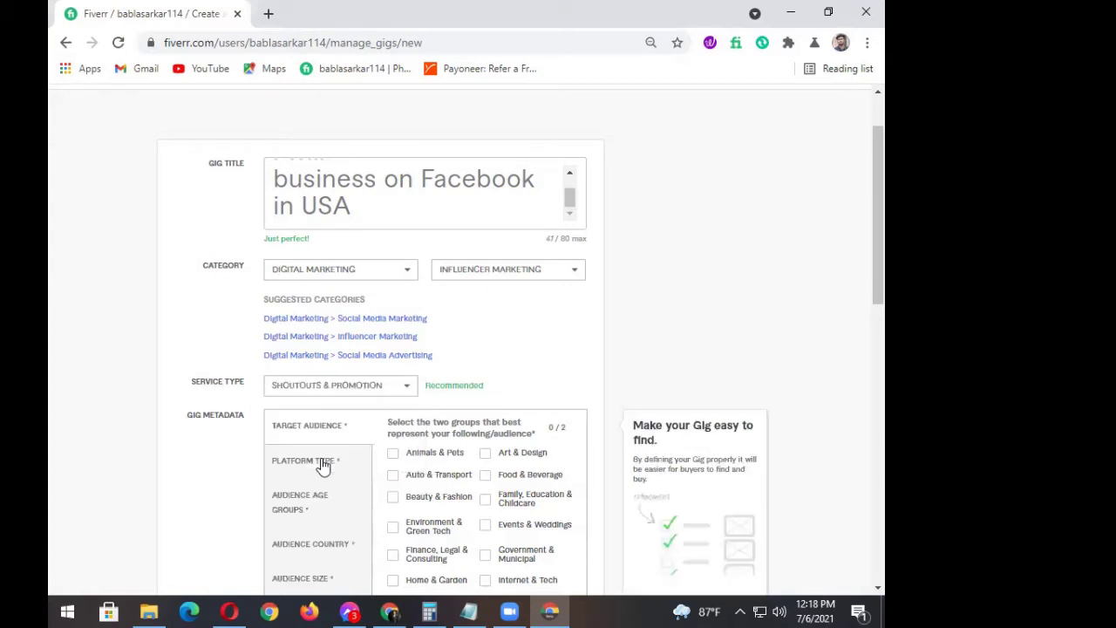
scroll(320, 465, down, 2)
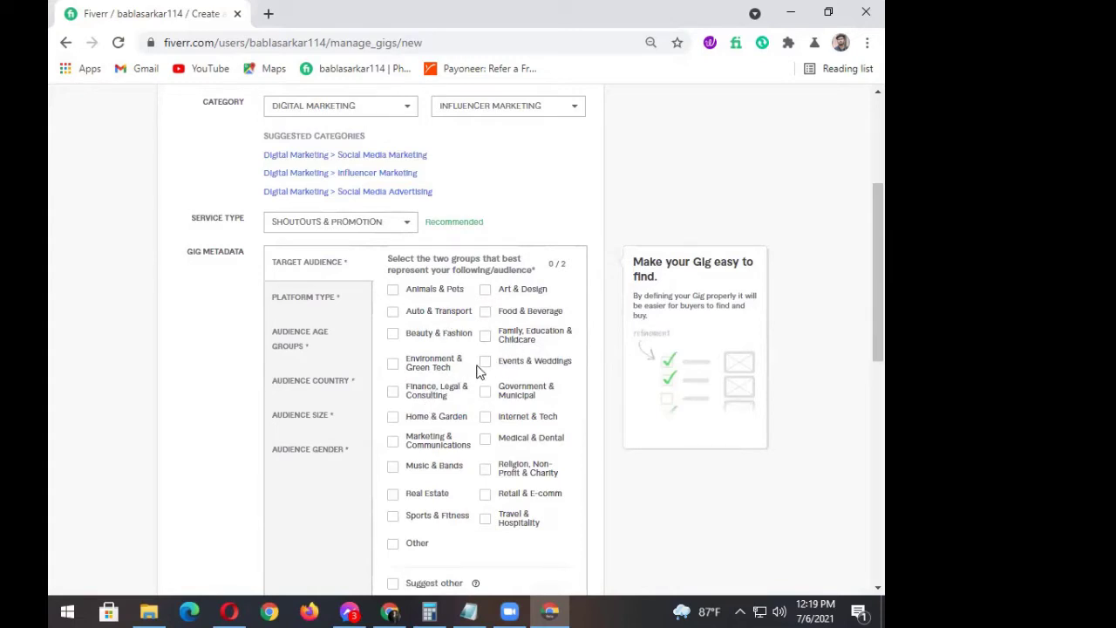
- Select Beauty & Fashion and Marketing & Communications as the gig's two target audience groups
click(393, 334)
click(401, 496)
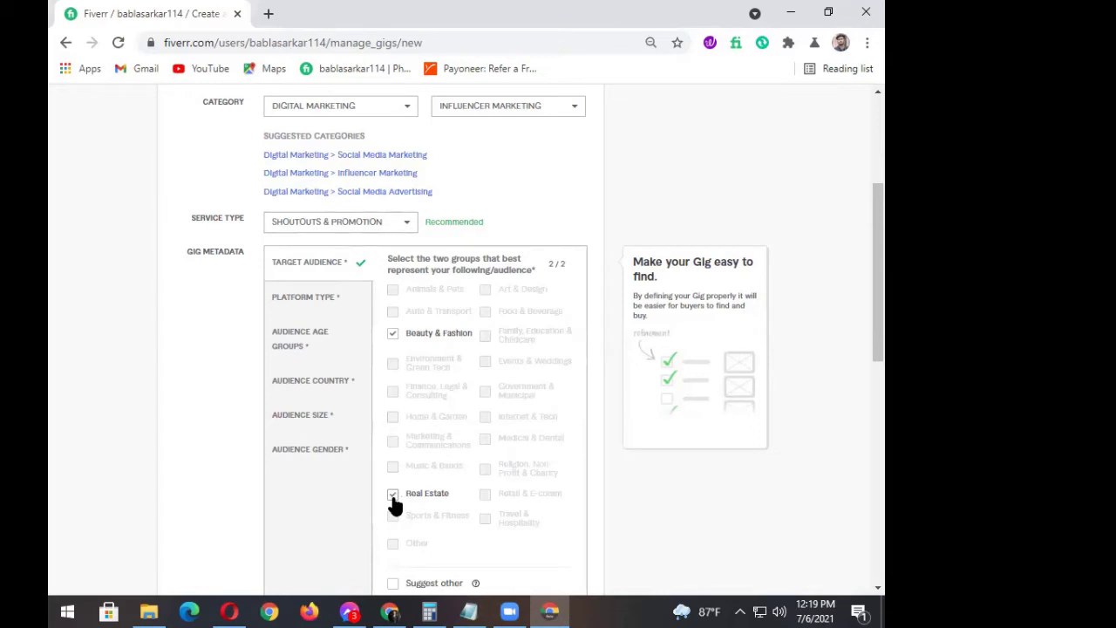
scroll(394, 503, down, 1)
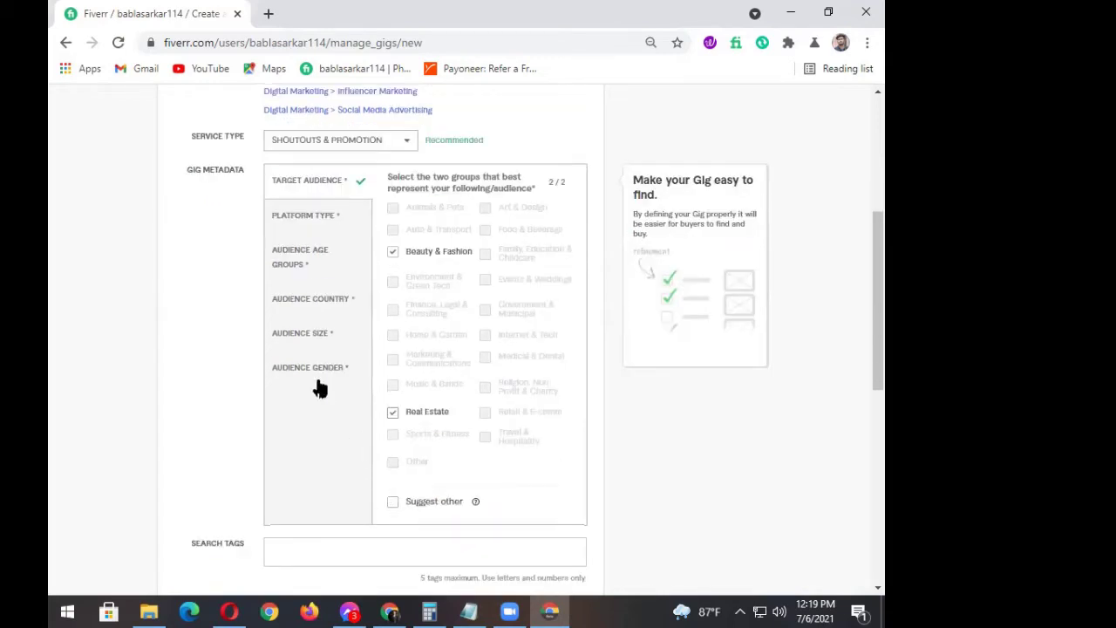
click(394, 413)
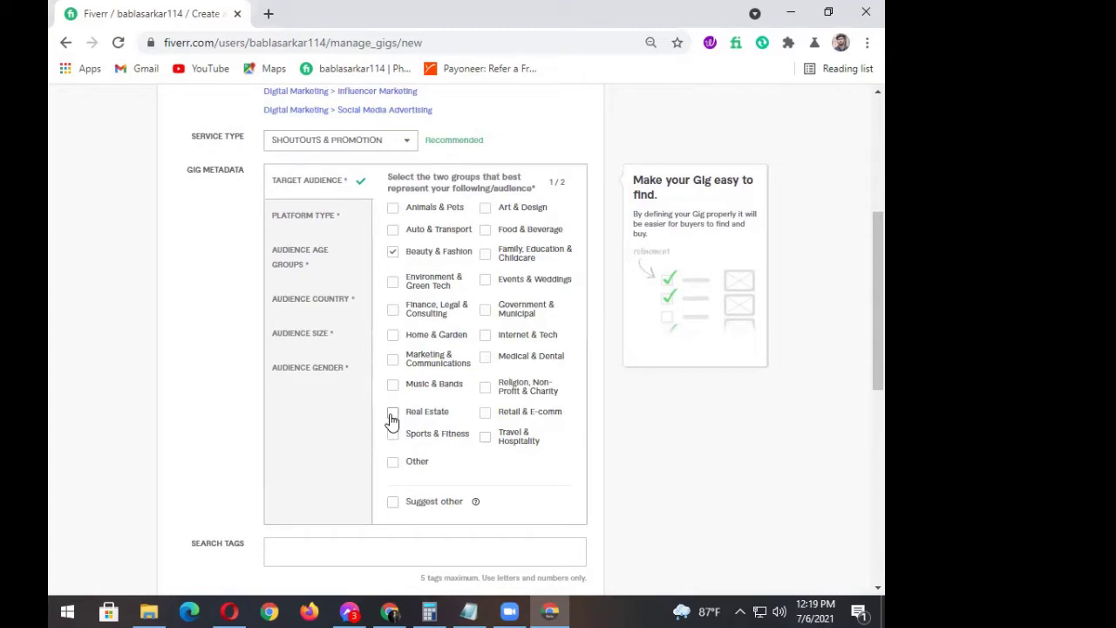
click(393, 362)
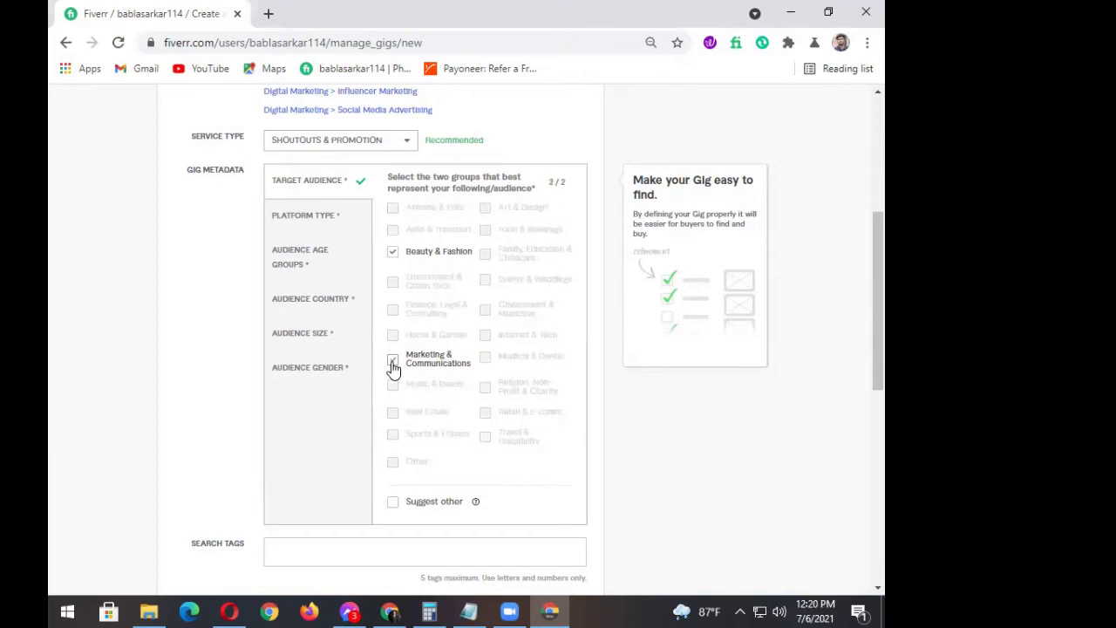
- Set the gig's platform type to Facebook
click(307, 220)
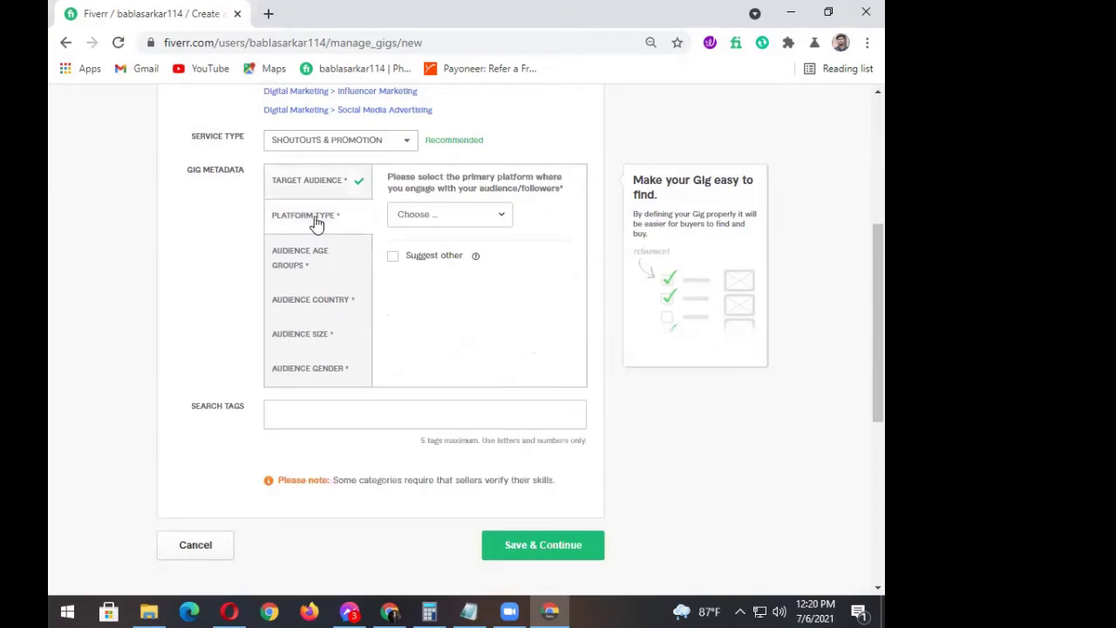
click(464, 224)
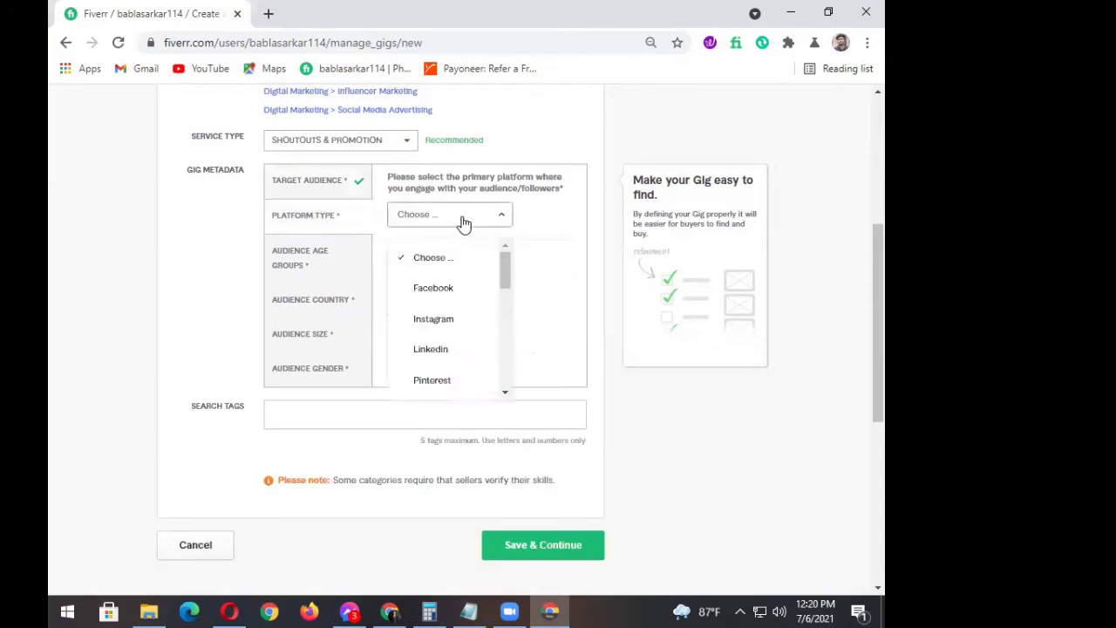
click(446, 298)
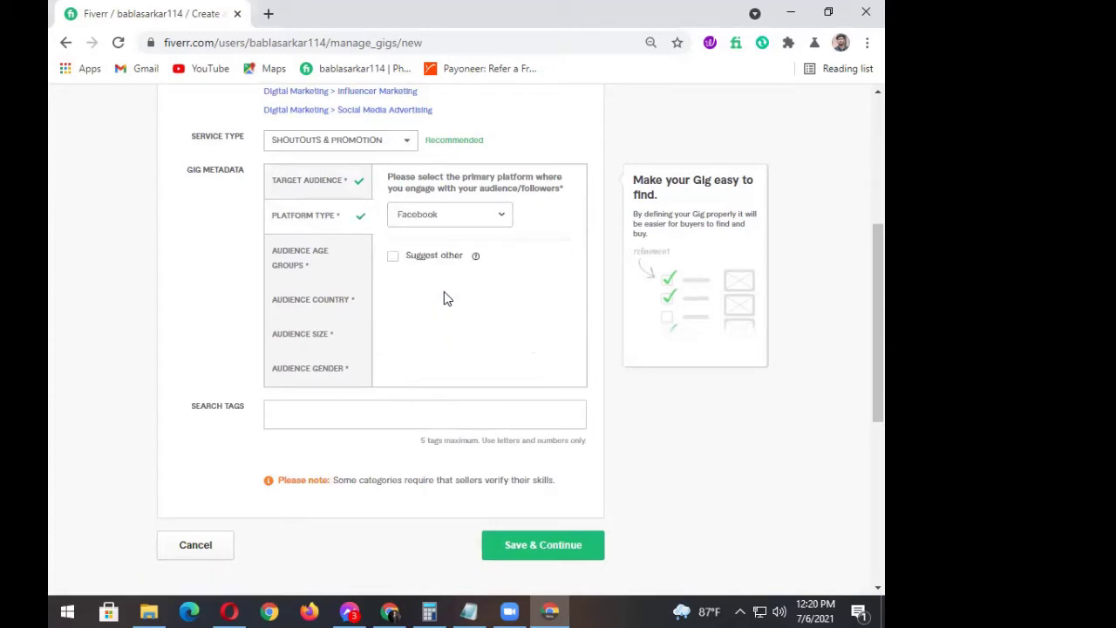
- Select 19-35 and 36-45 as the audience age groups
click(319, 260)
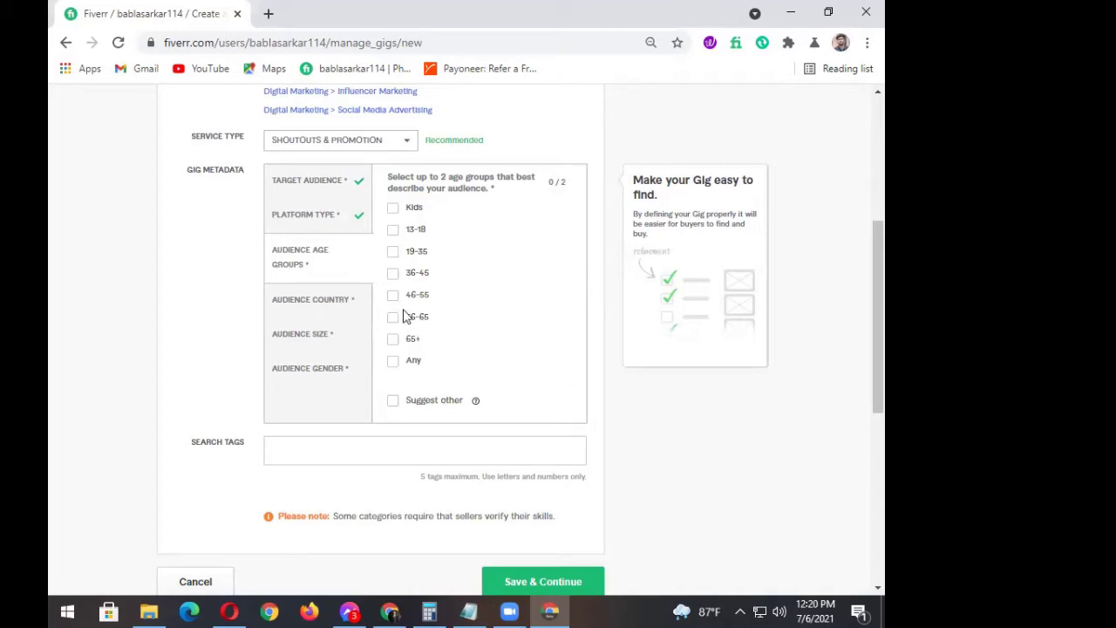
click(393, 254)
click(393, 277)
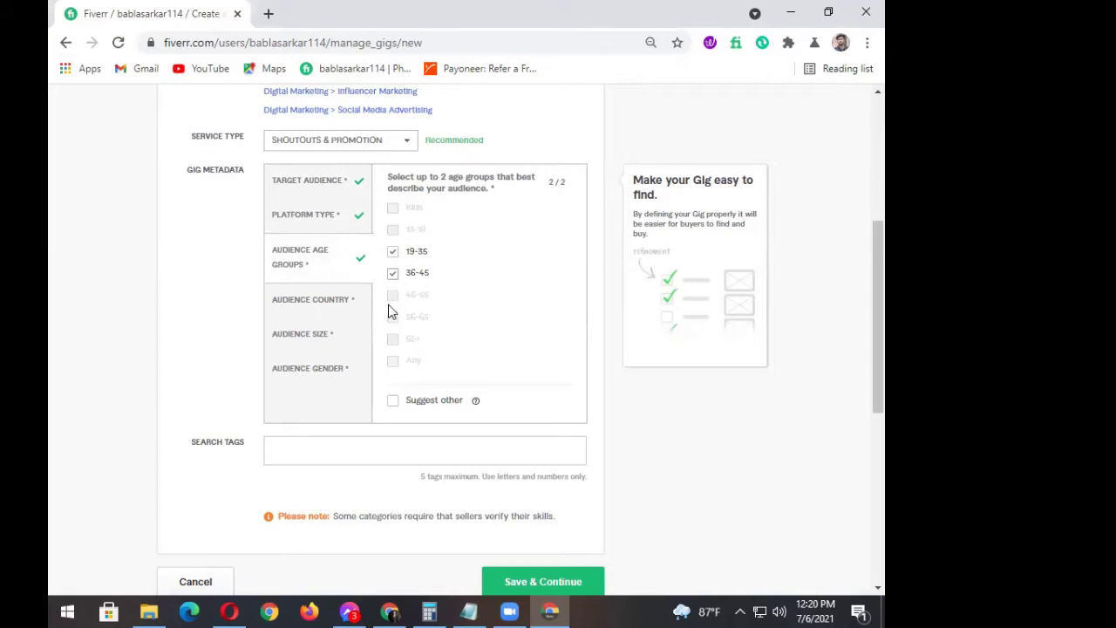
- Select Worldwide and United States in the gig's audience countries
click(309, 297)
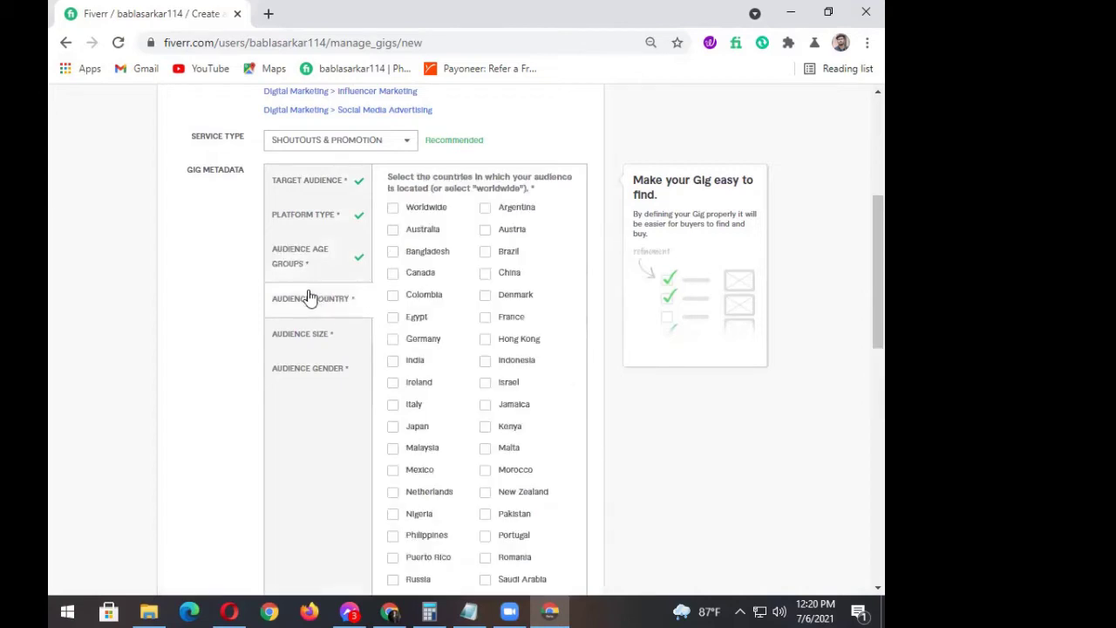
click(392, 211)
scroll(401, 391, down, 2)
scroll(401, 391, down, 2)
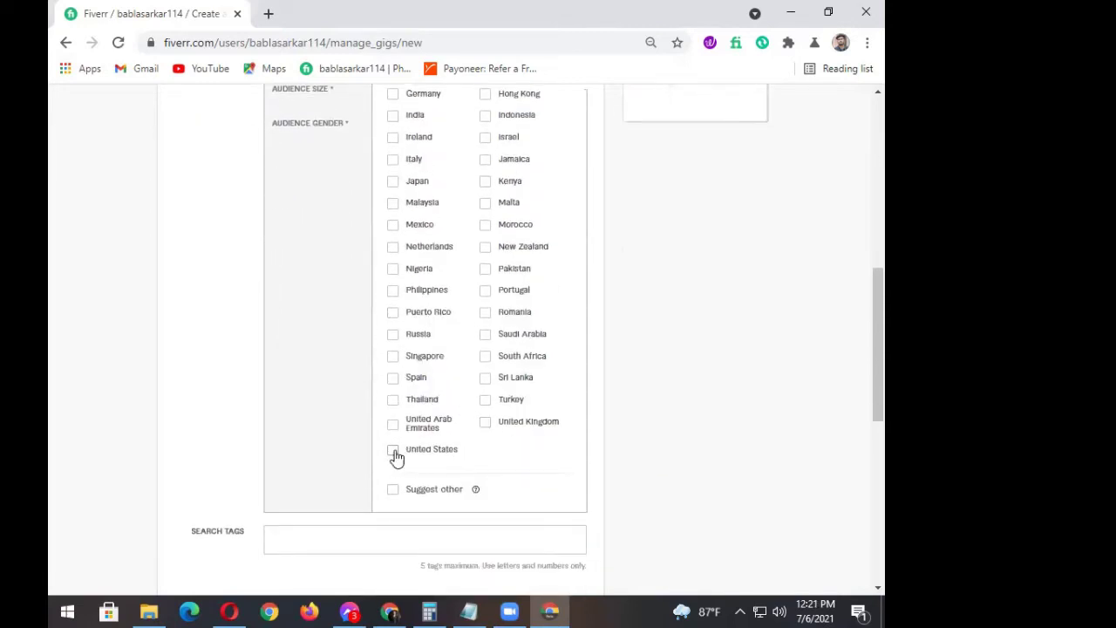
click(394, 451)
- Add Canada, Austria, France, South Africa and United Kingdom to the selected audience countries
scroll(490, 427, up, 1)
scroll(491, 425, up, 1)
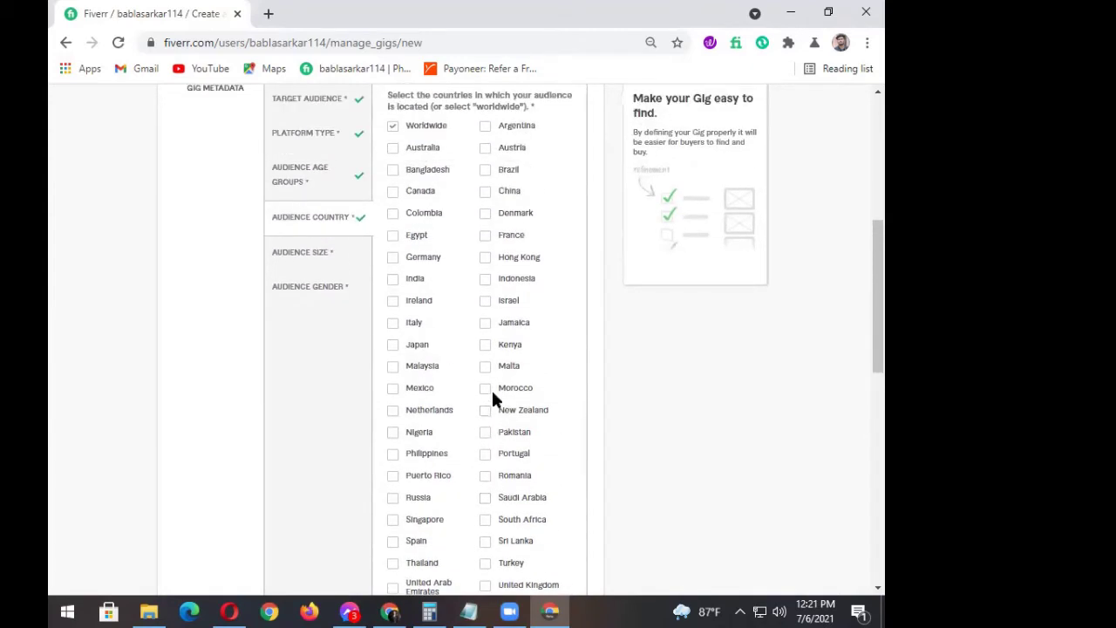
click(393, 196)
click(485, 152)
click(484, 235)
scroll(409, 418, down, 1)
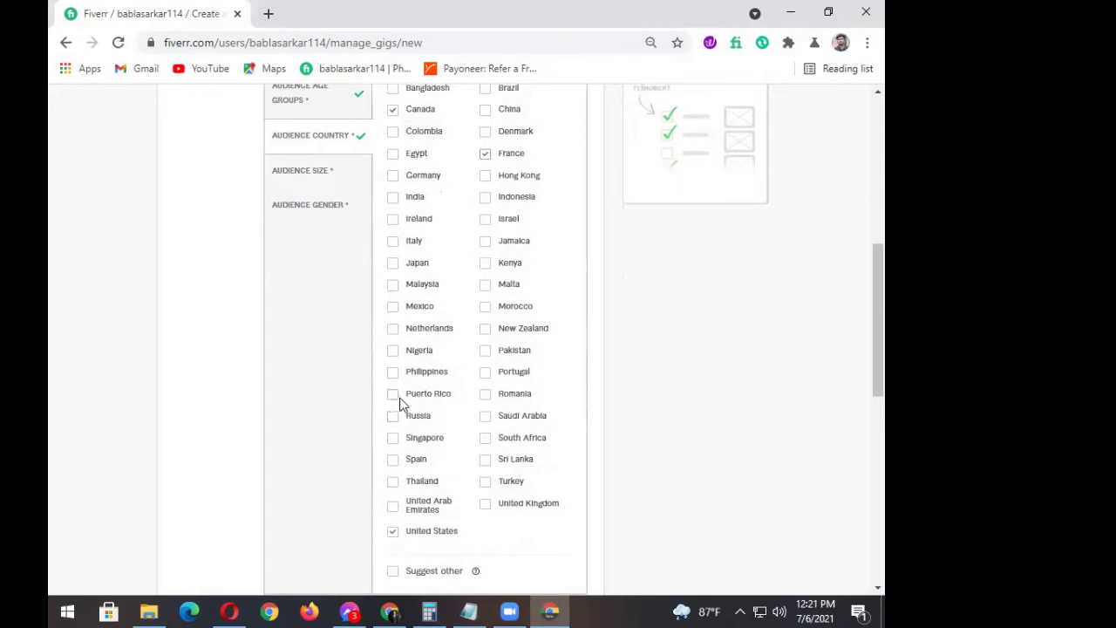
click(486, 505)
scroll(334, 341, down, 1)
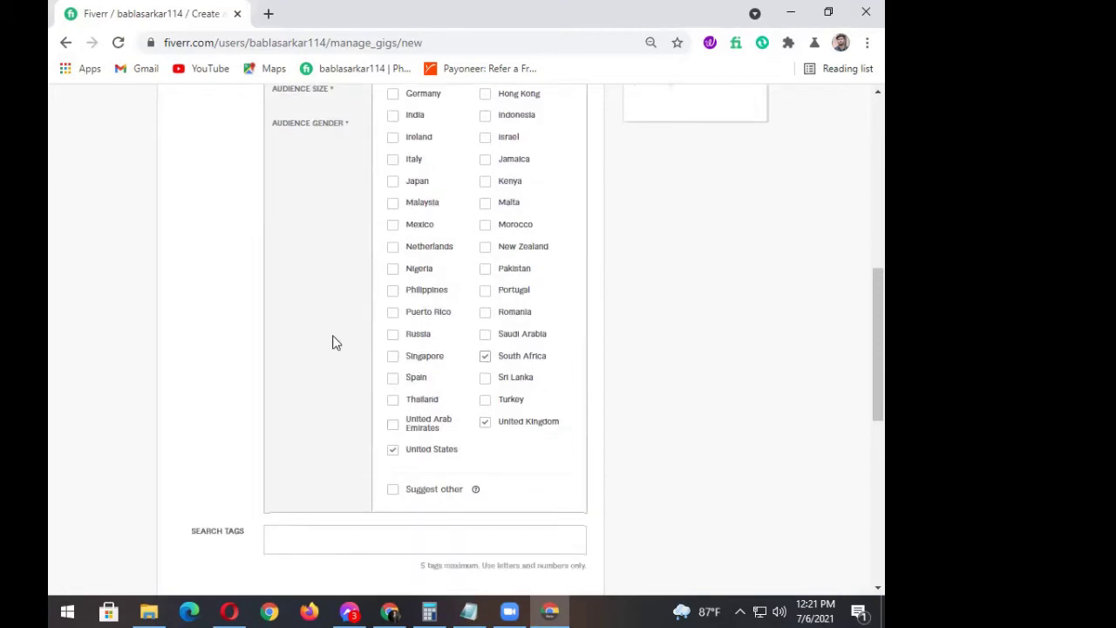
- Review the audience size ranges and set the audience size to 1,000 – 10,000 followers
scroll(326, 271, up, 1)
click(307, 174)
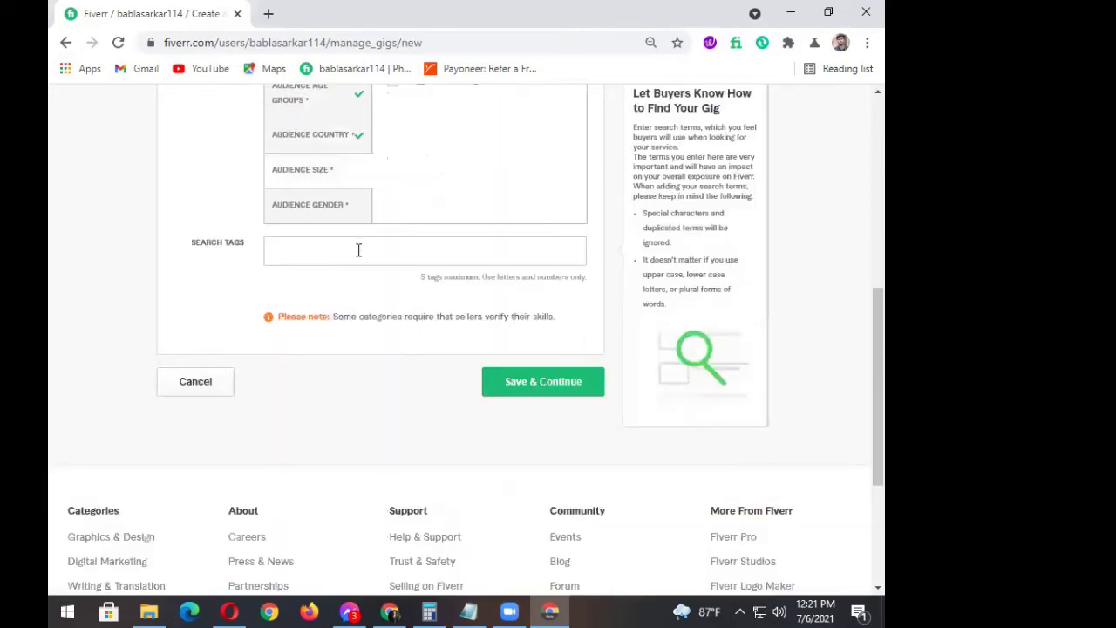
scroll(356, 251, up, 2)
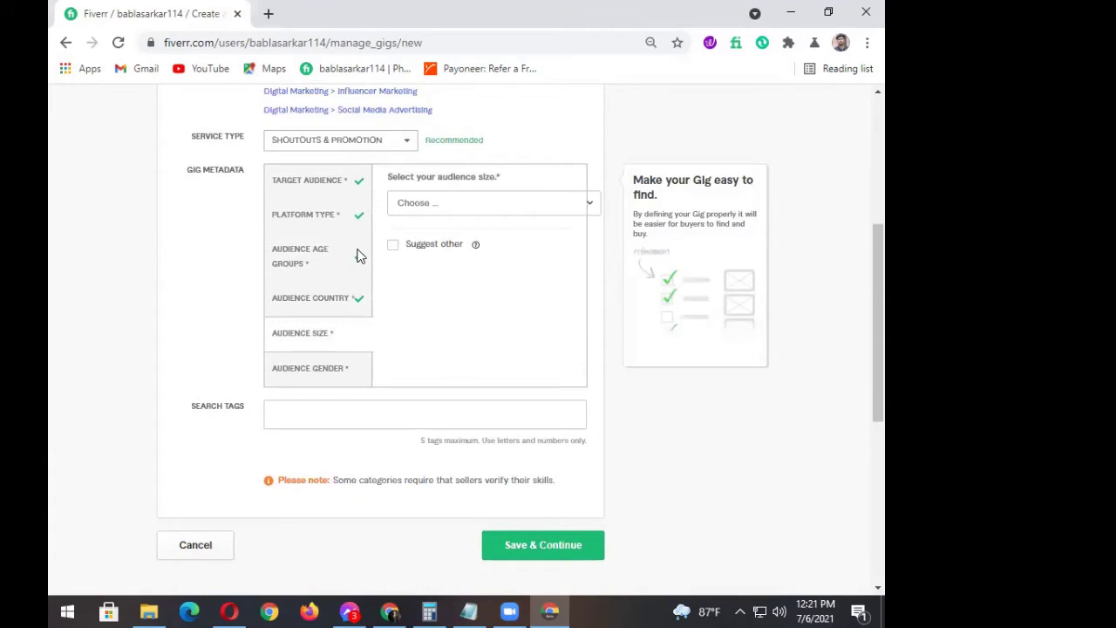
click(428, 202)
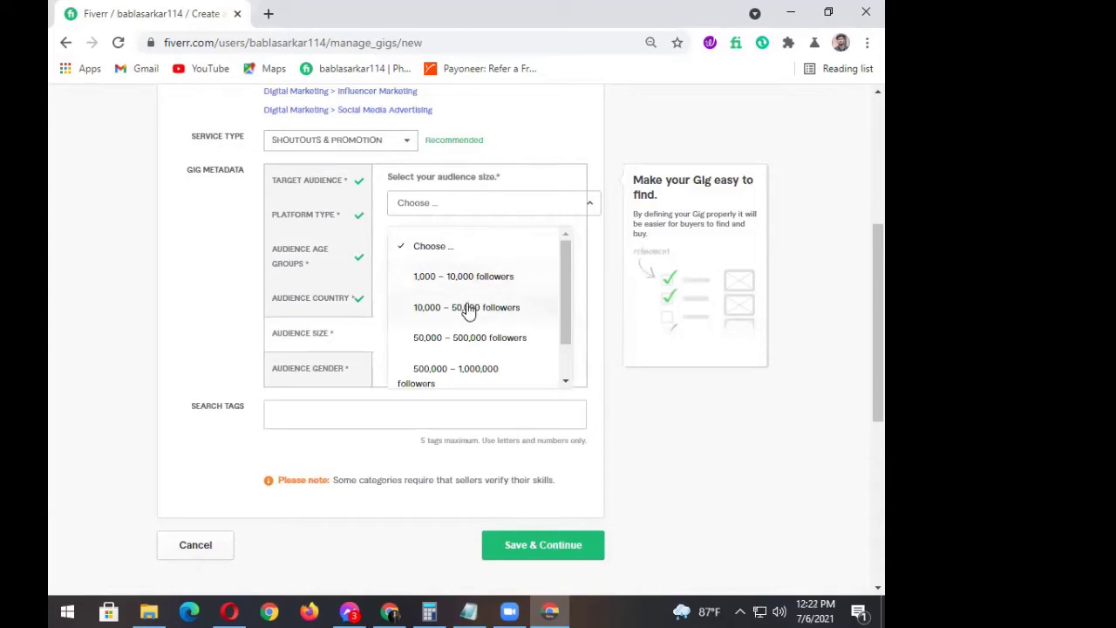
scroll(468, 311, down, 1)
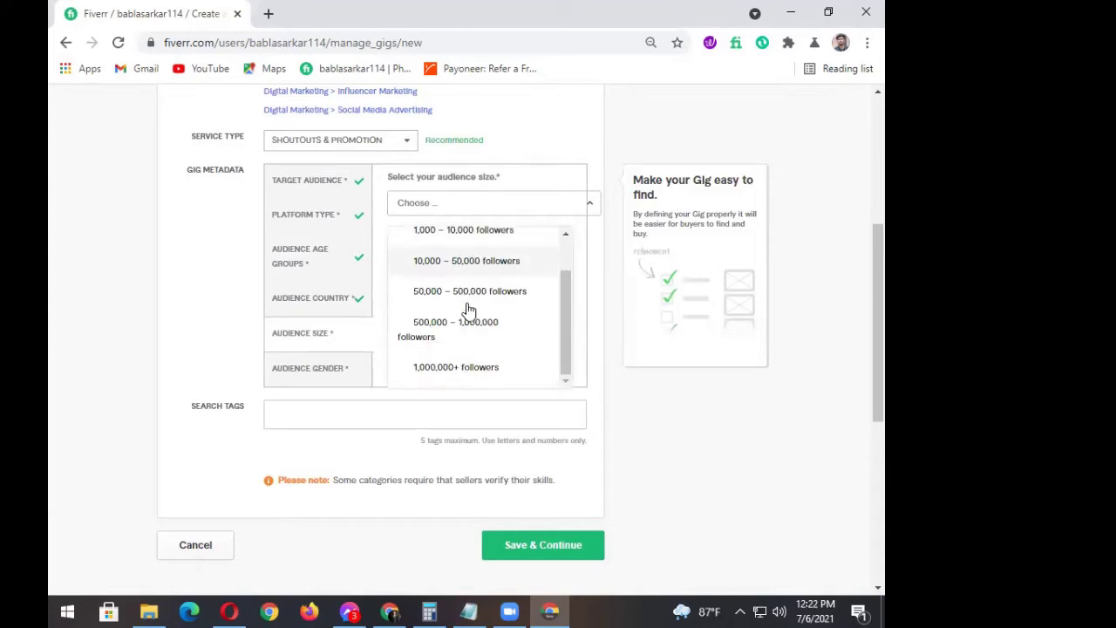
scroll(459, 307, up, 1)
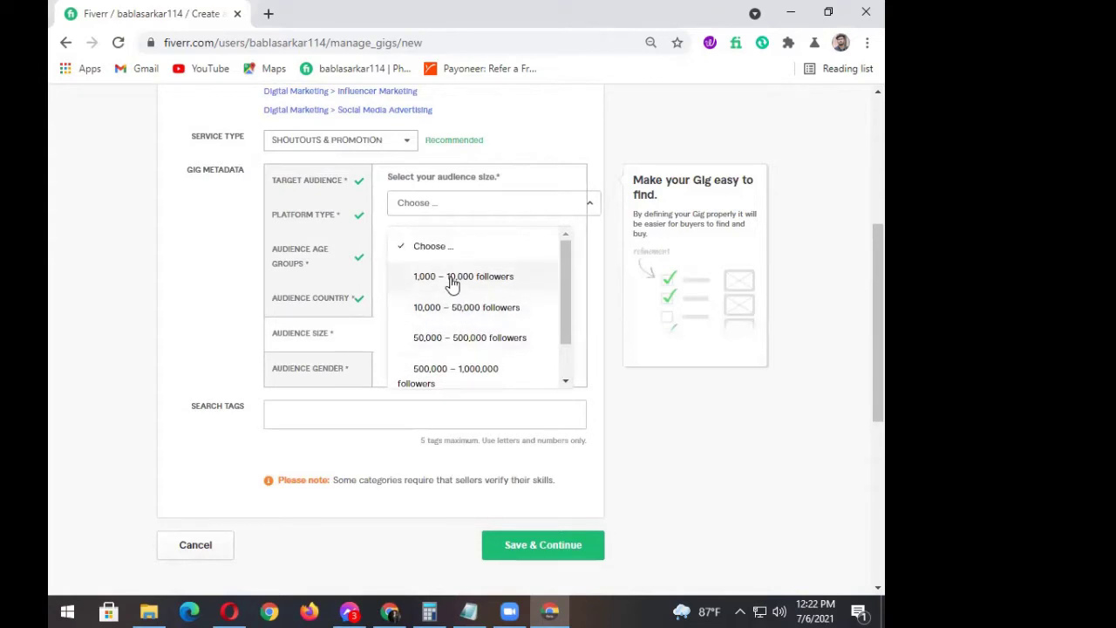
click(451, 282)
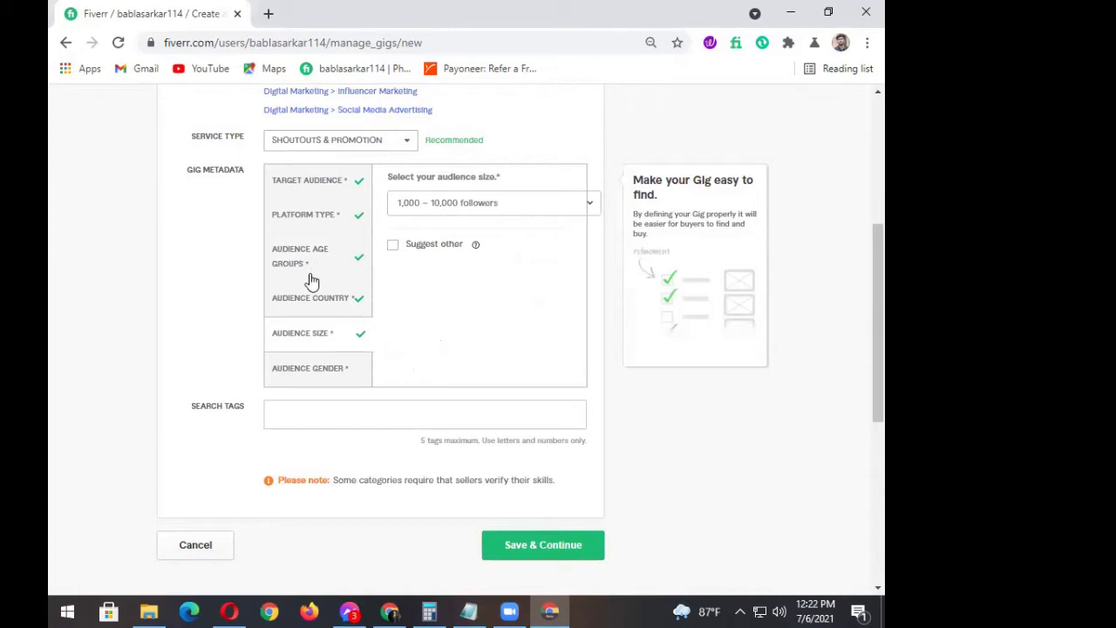
- Set the audience gender to All
click(309, 368)
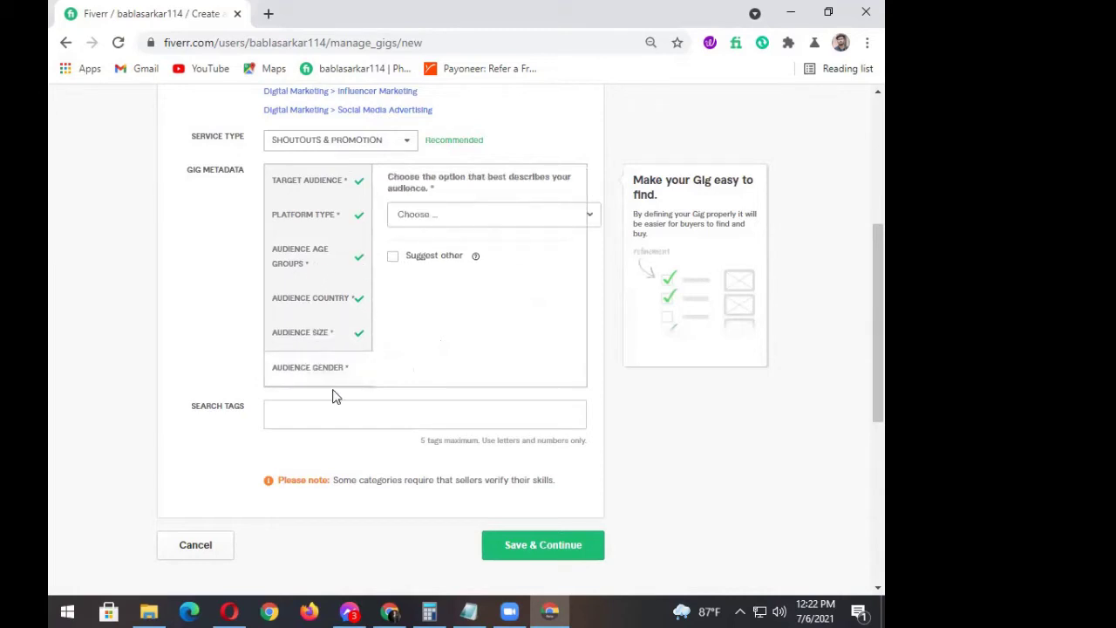
click(433, 219)
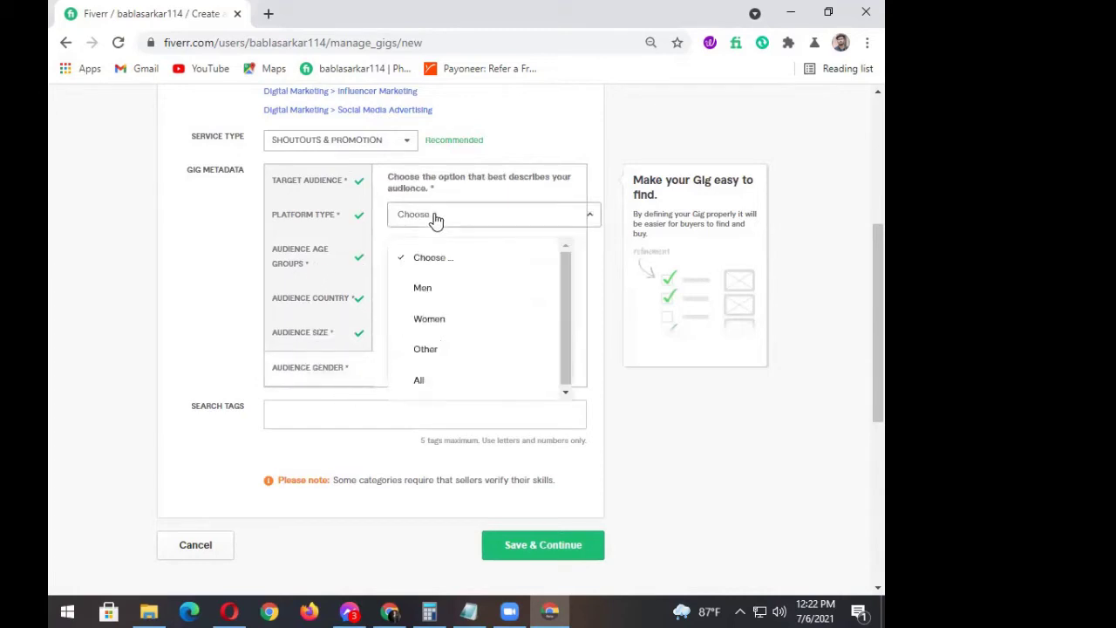
click(434, 381)
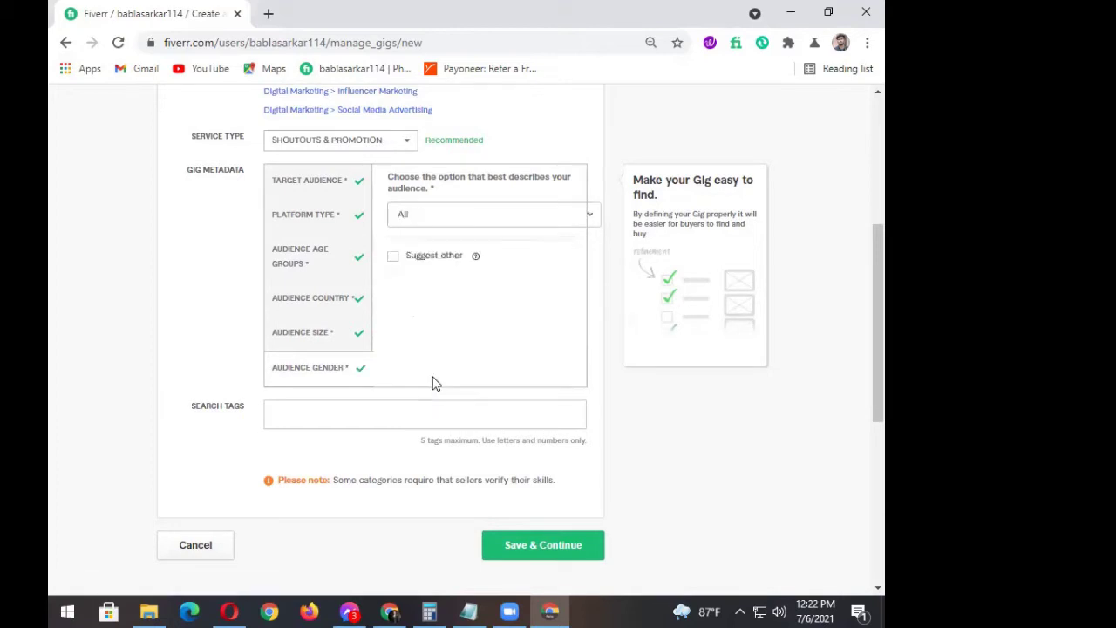
- Open the seller's Fiverr profile in a new browser tab and return to the gig form
click(324, 411)
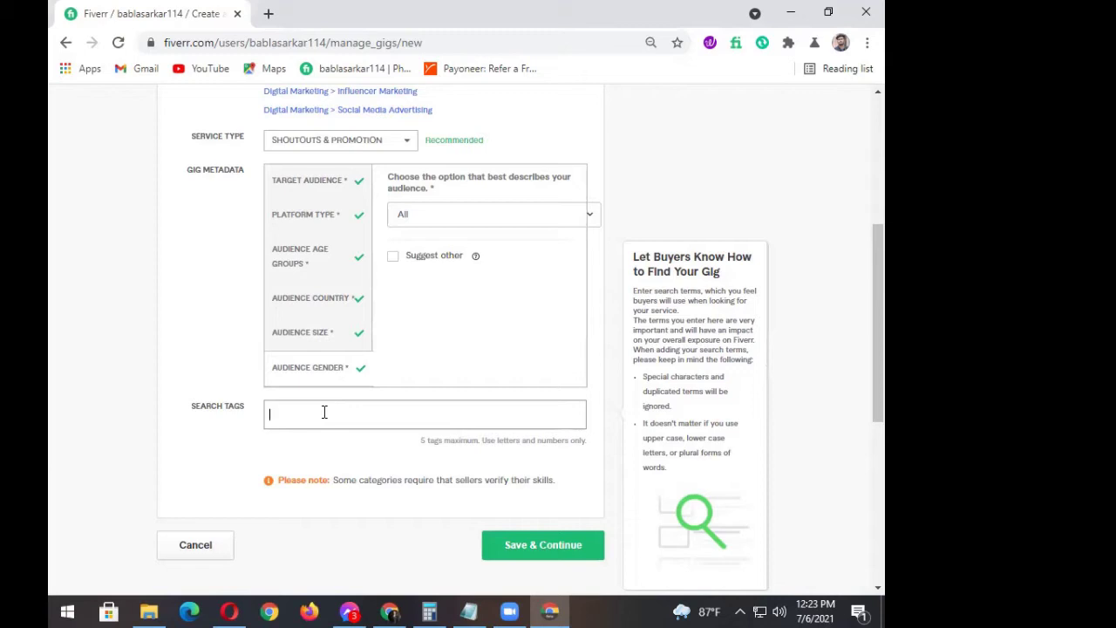
click(323, 412)
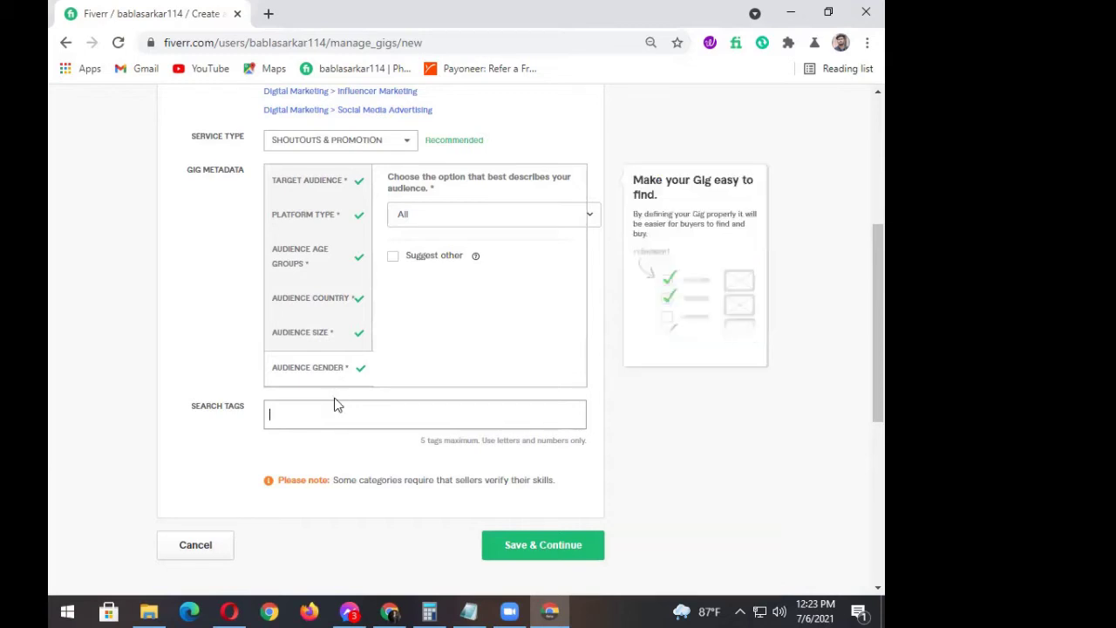
click(268, 15)
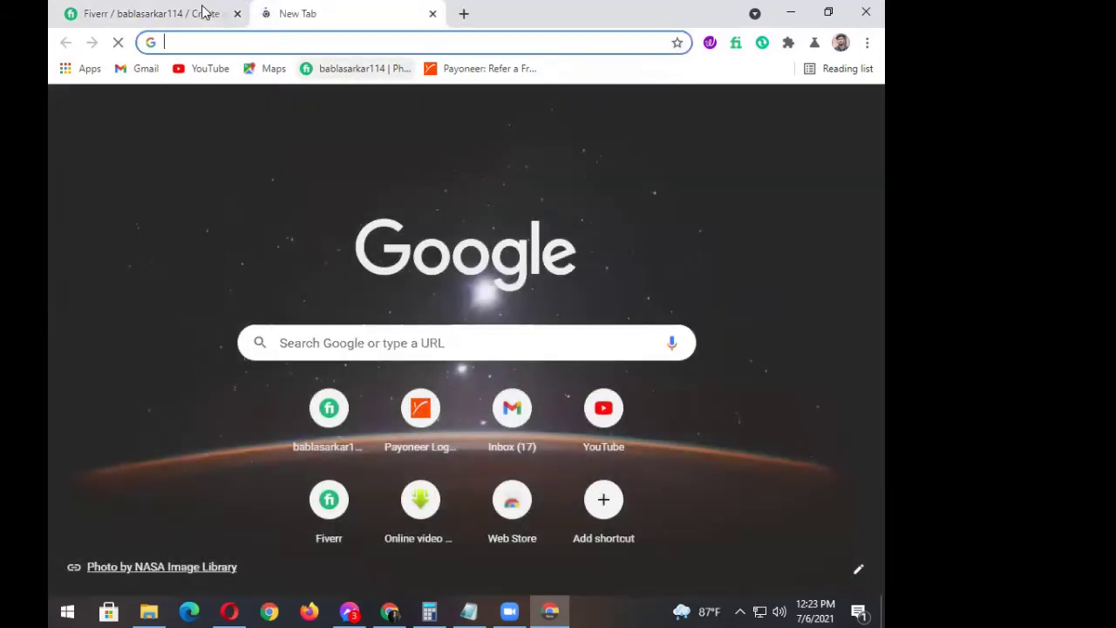
click(203, 12)
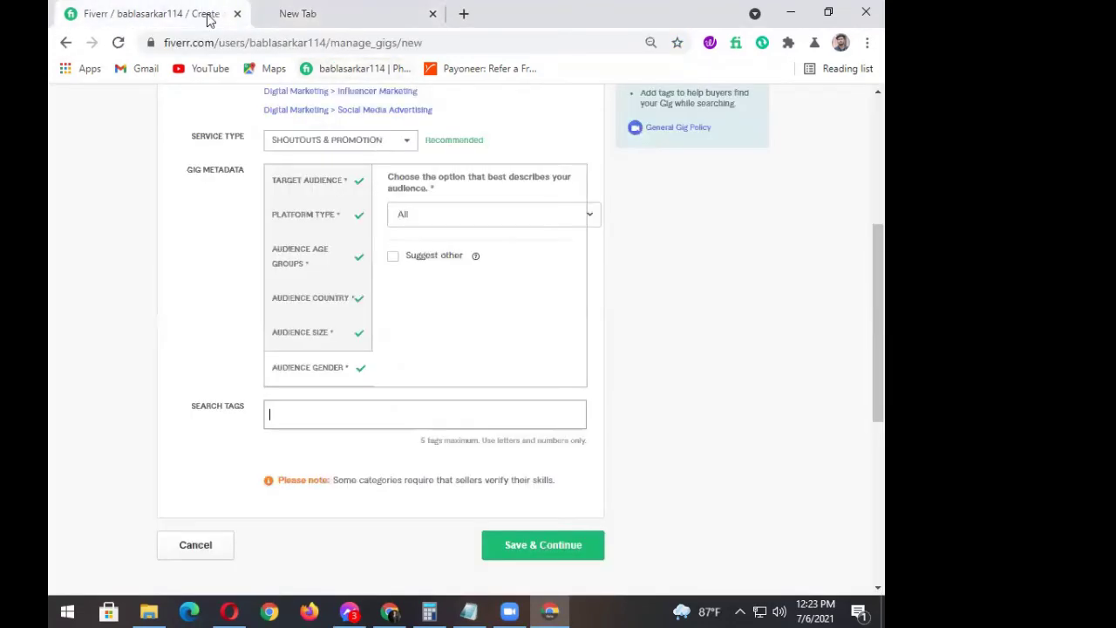
- Add the suggested search tag "facebook marketing" to the gig
mouse_move(363, 256)
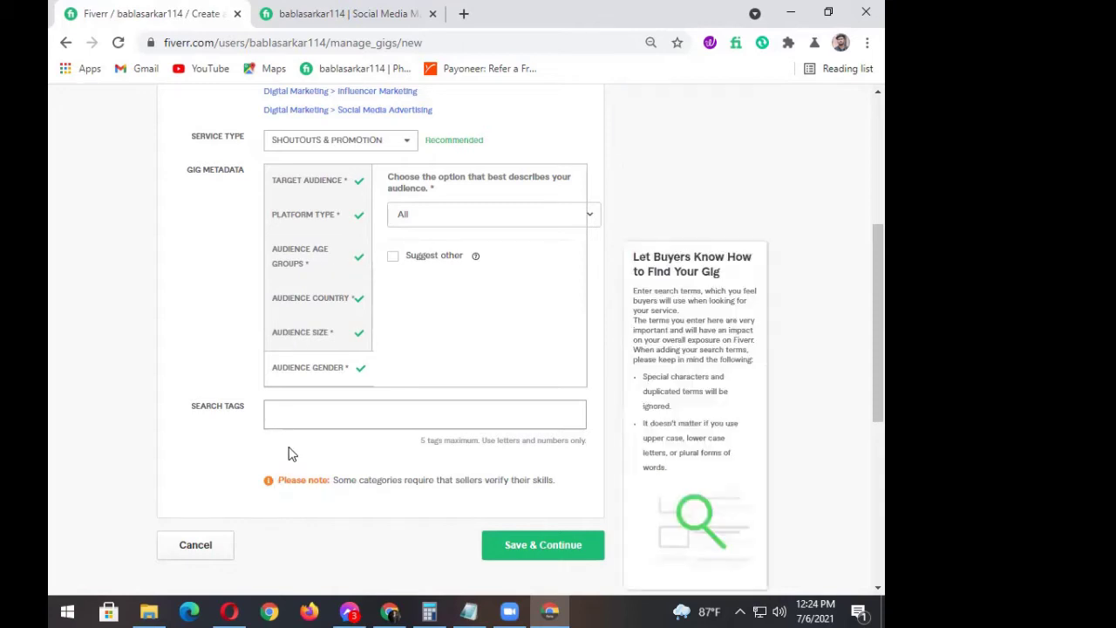
text(fa)
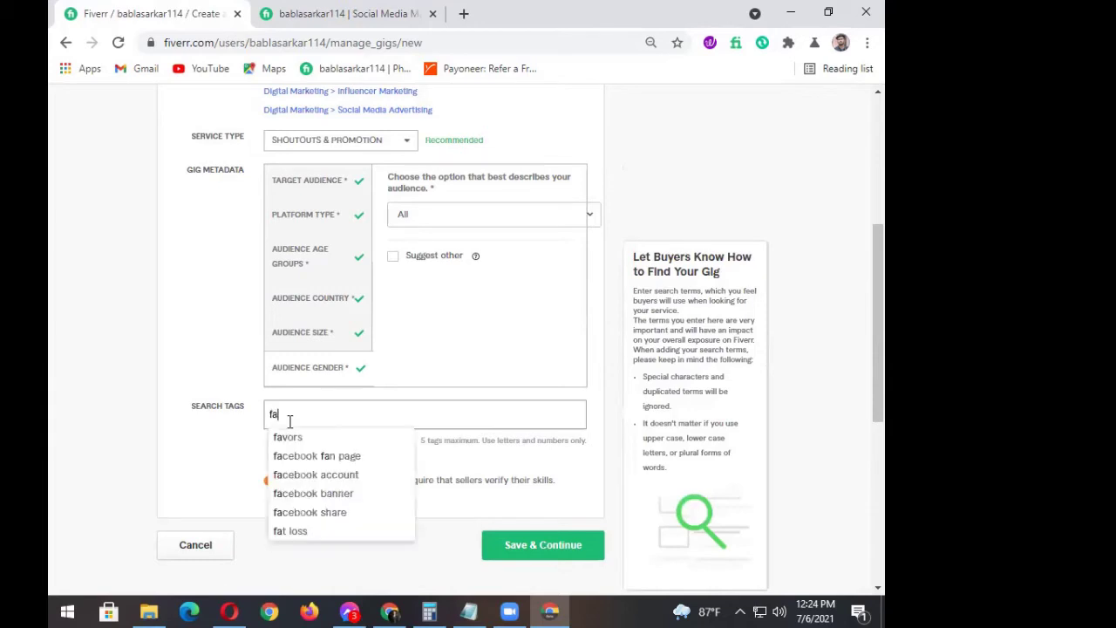
text(ceboo)
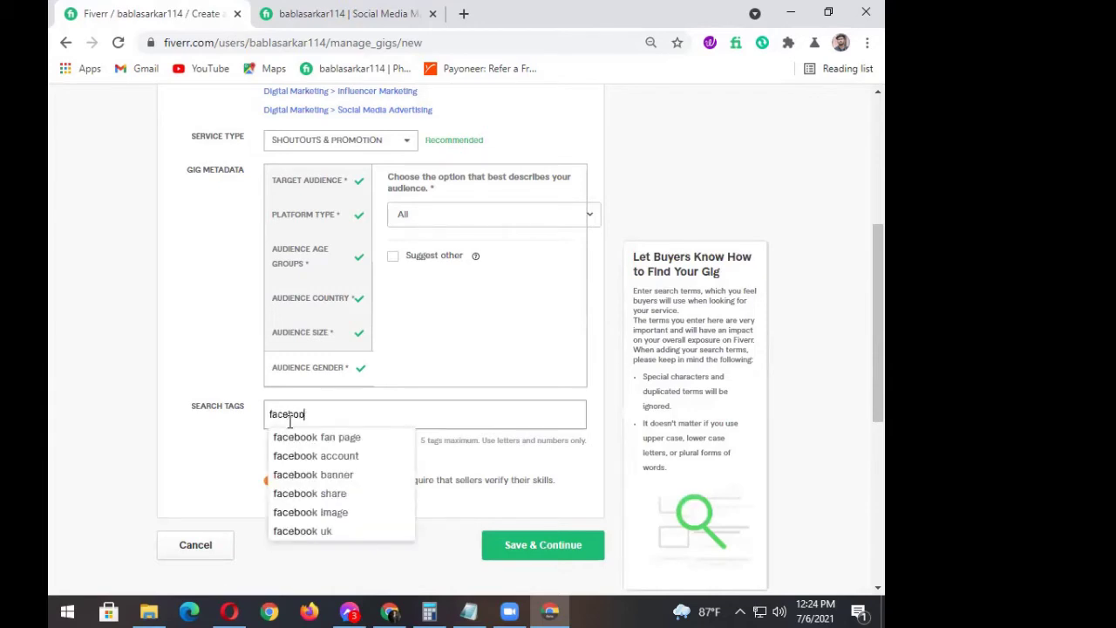
text(k ma)
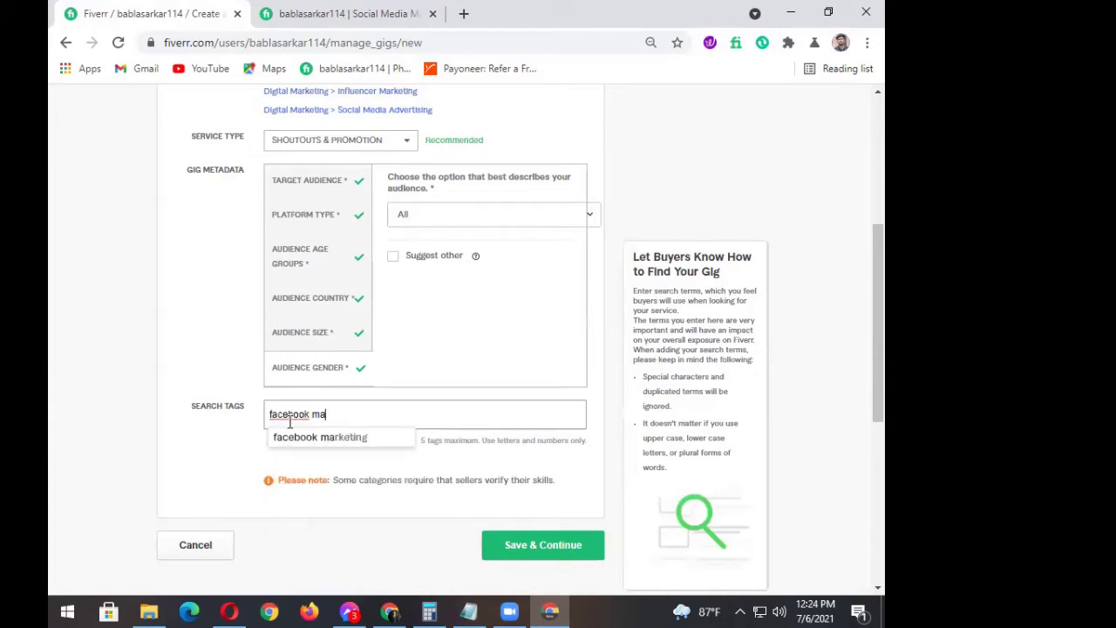
click(300, 437)
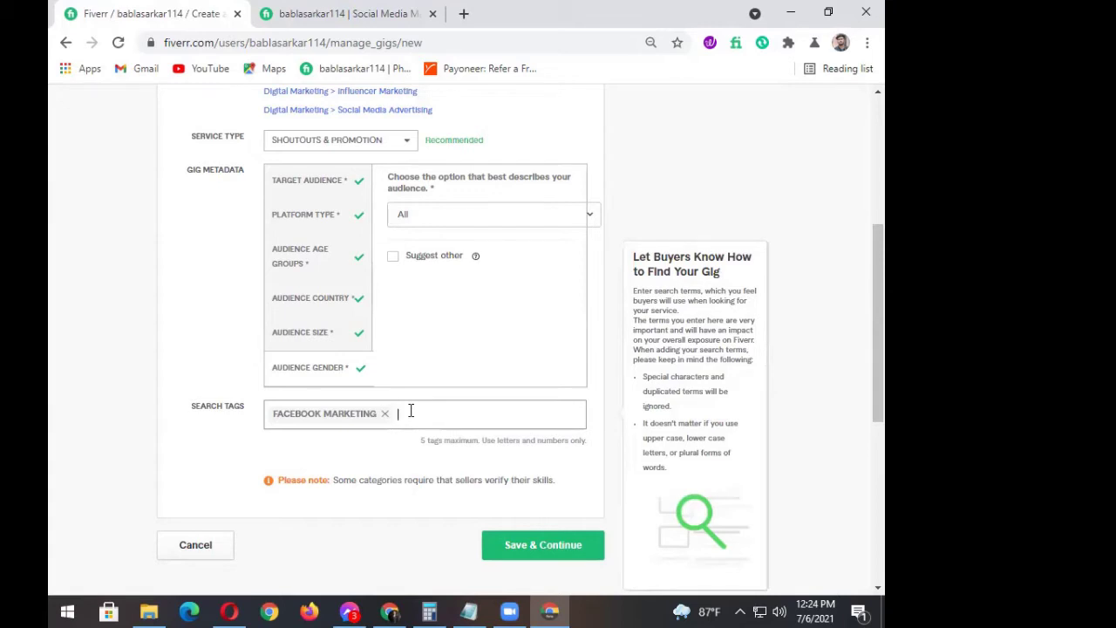
- Add the suggested search tag "facebook promote" to the gig
text(fa)
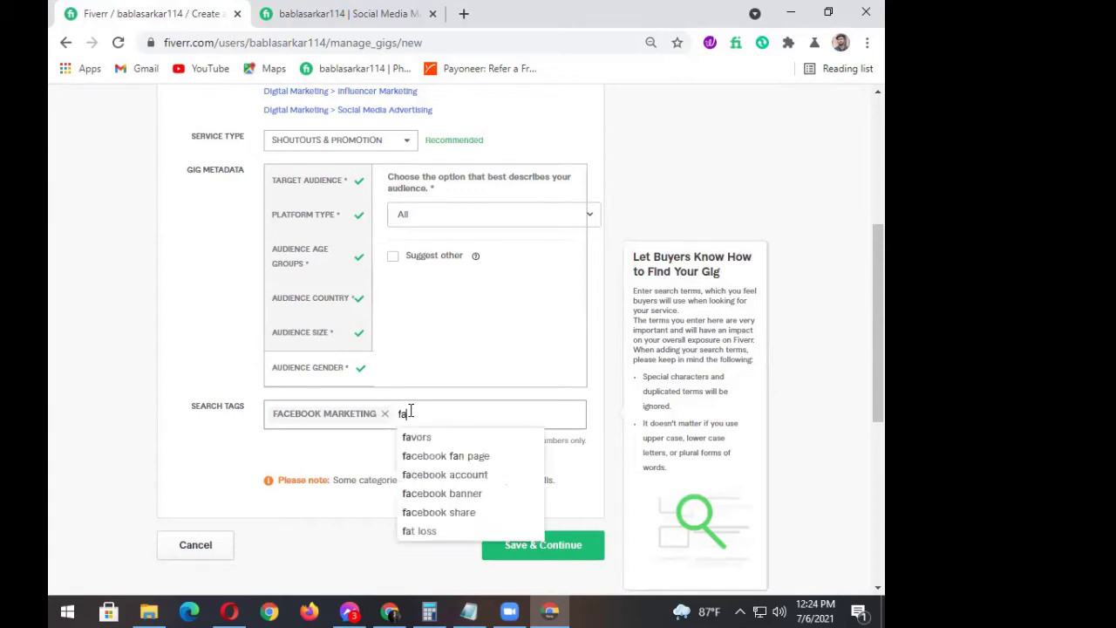
text(cebo)
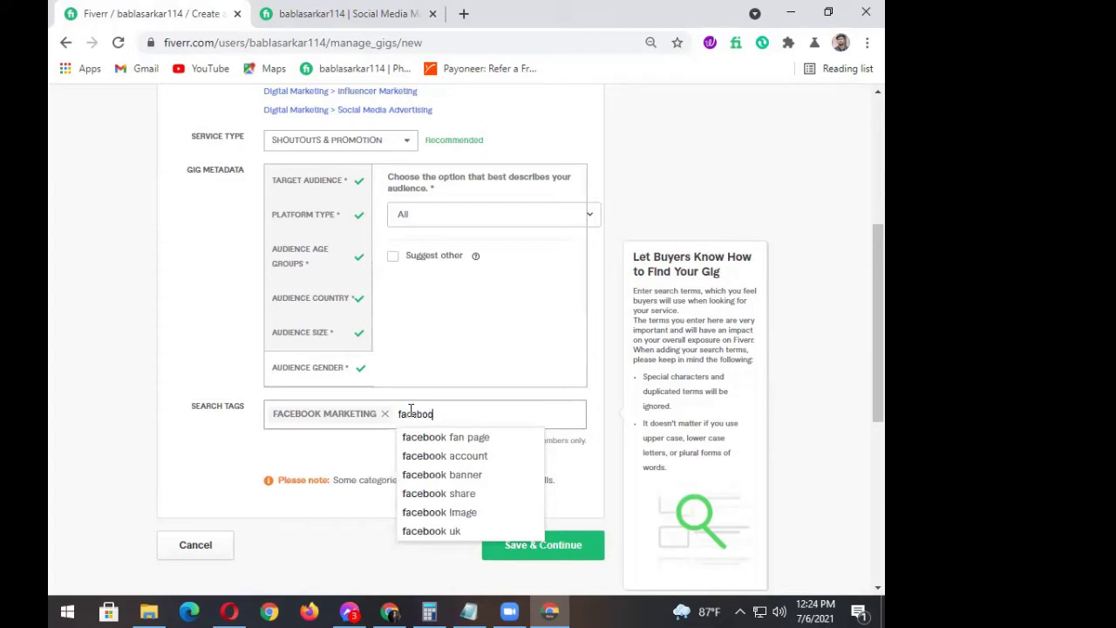
text(ok pro)
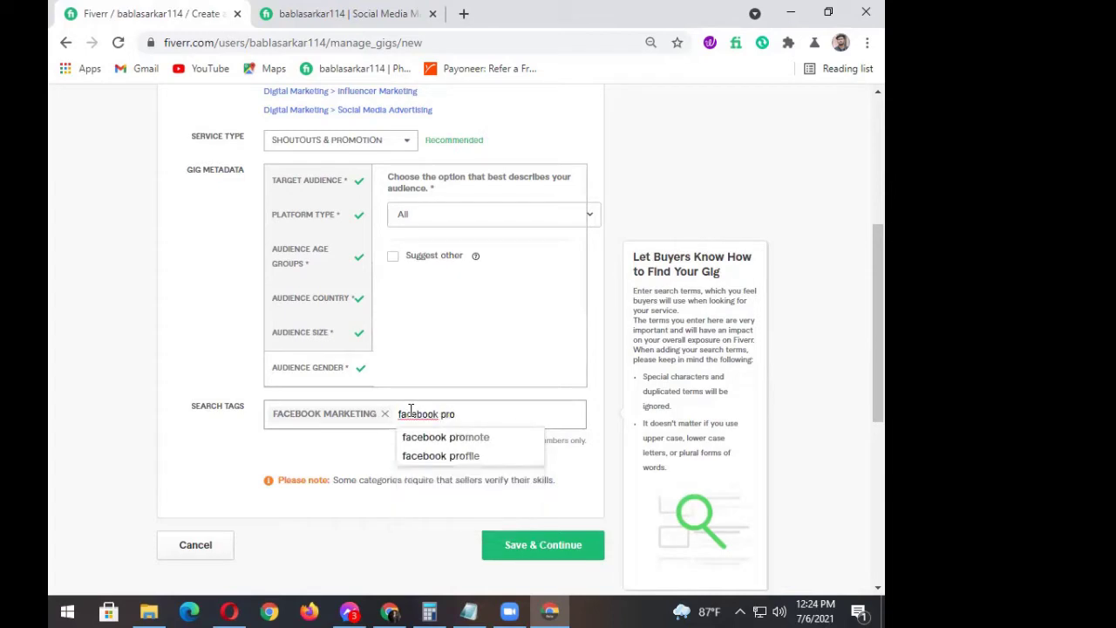
text(mo)
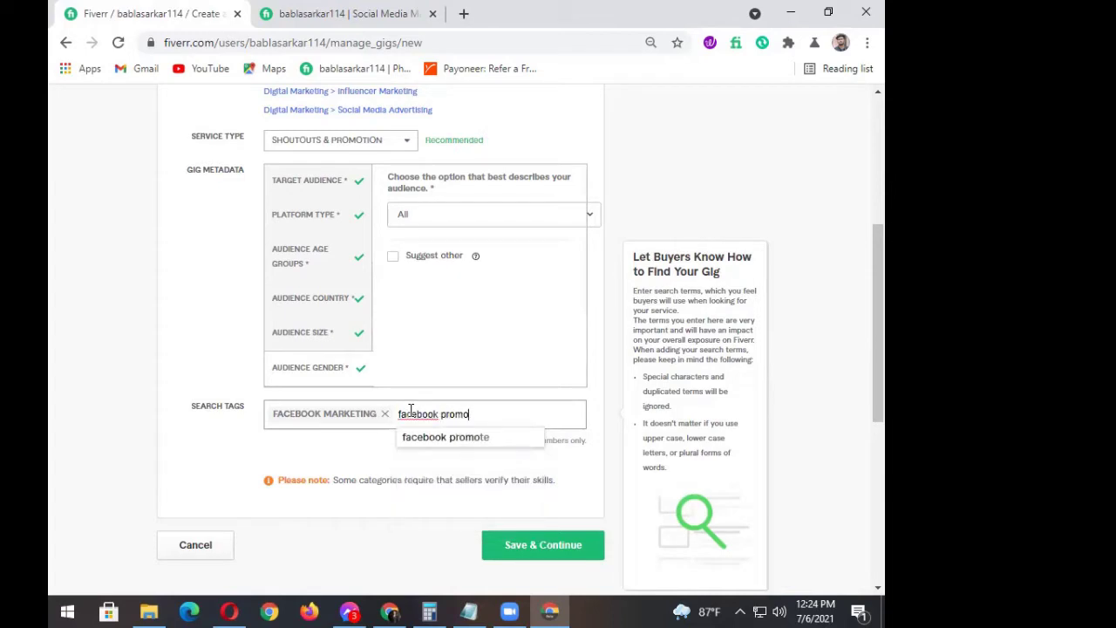
text(ti)
key(BackSpace)
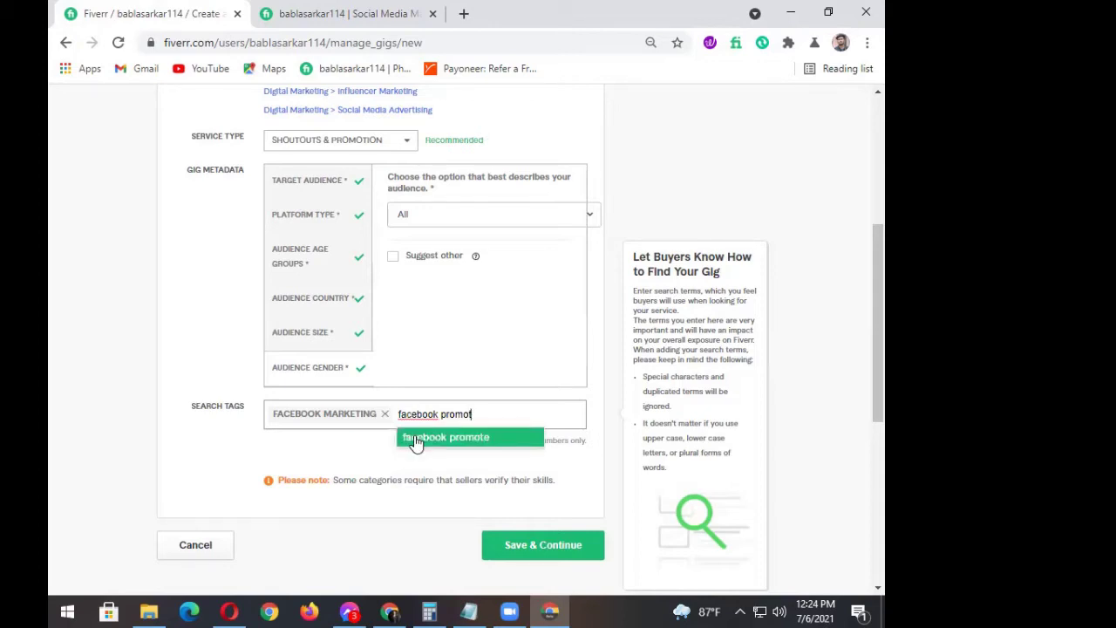
click(414, 438)
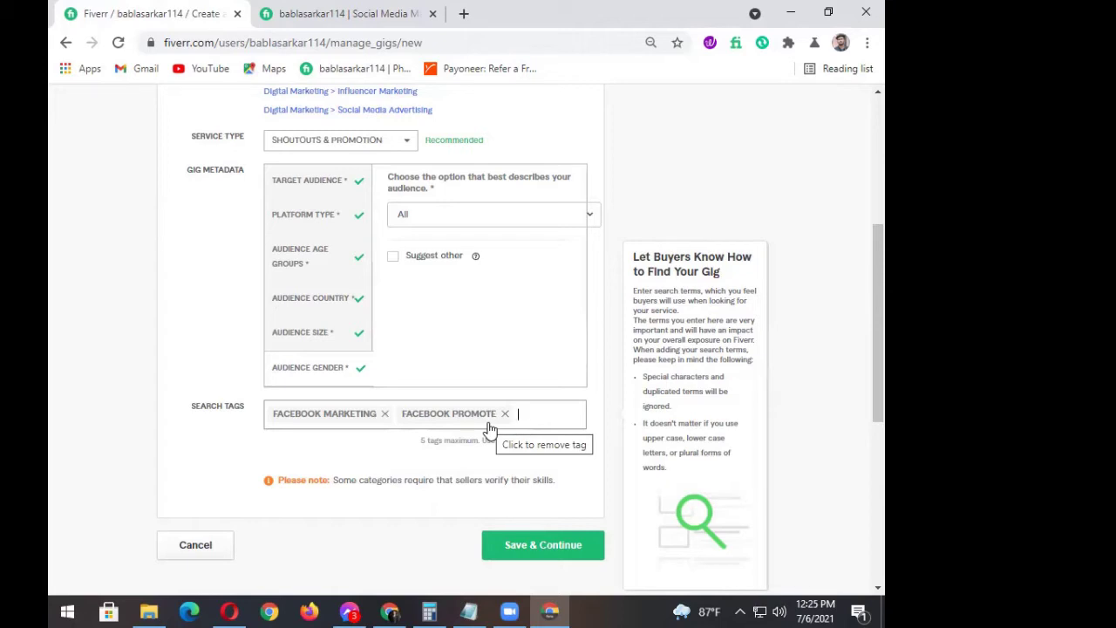
- Add "Social media manager" as a search tag for the gig
text(Sco)
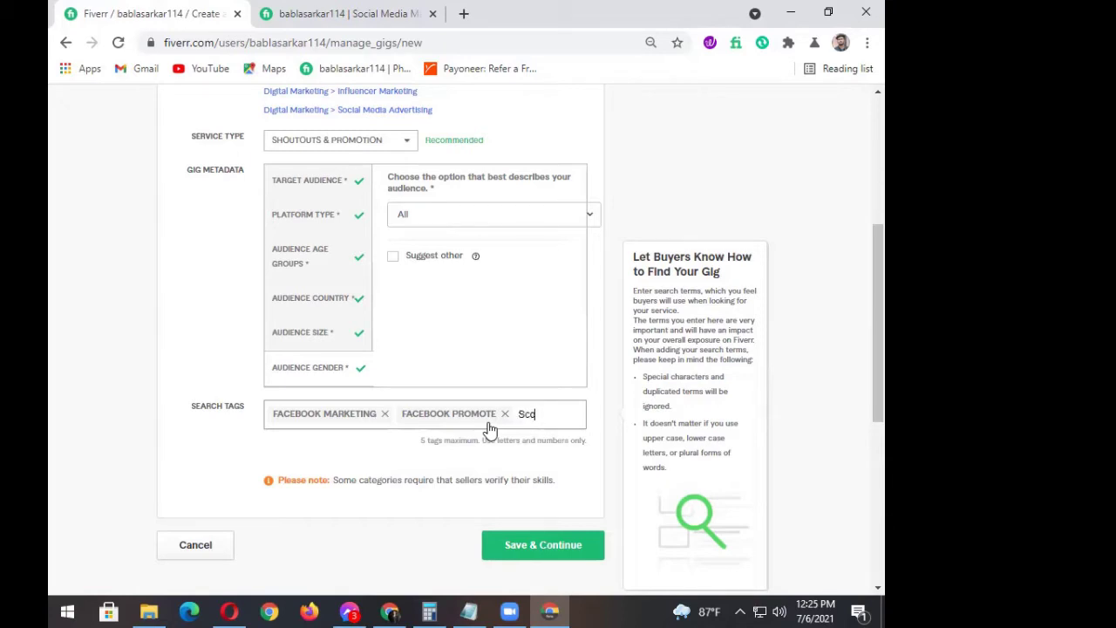
text(ial m)
key(BackSpace)
key(BackSpace)
key(BackSpace)
key(BackSpace)
key(BackSpace)
key(BackSpace)
key(BackSpace)
text(ocial media ma)
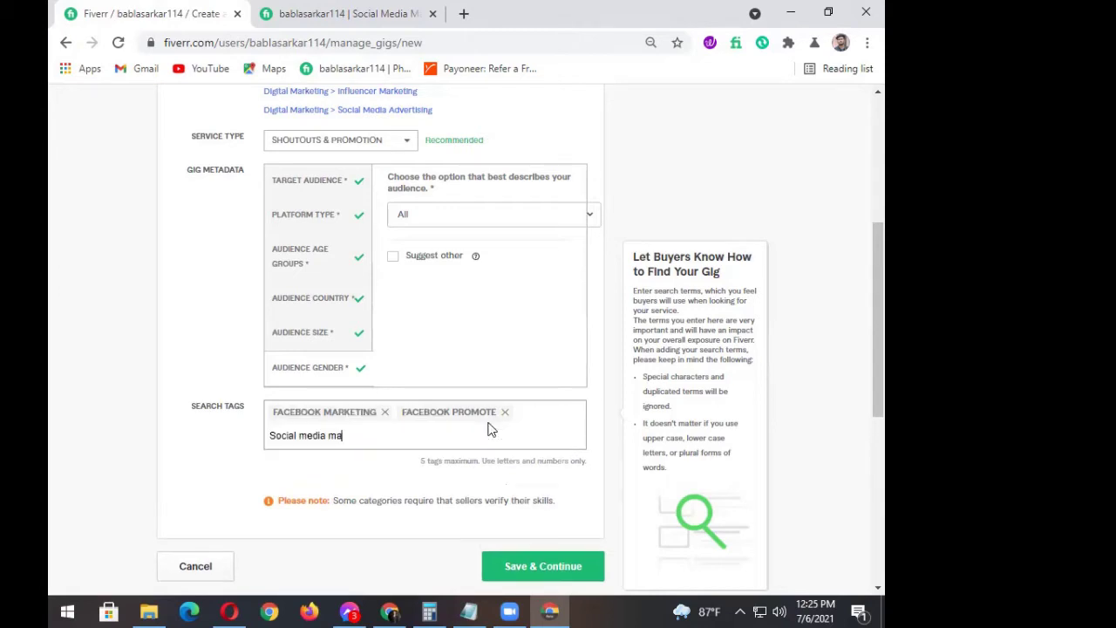
text(nager)
key(Return)
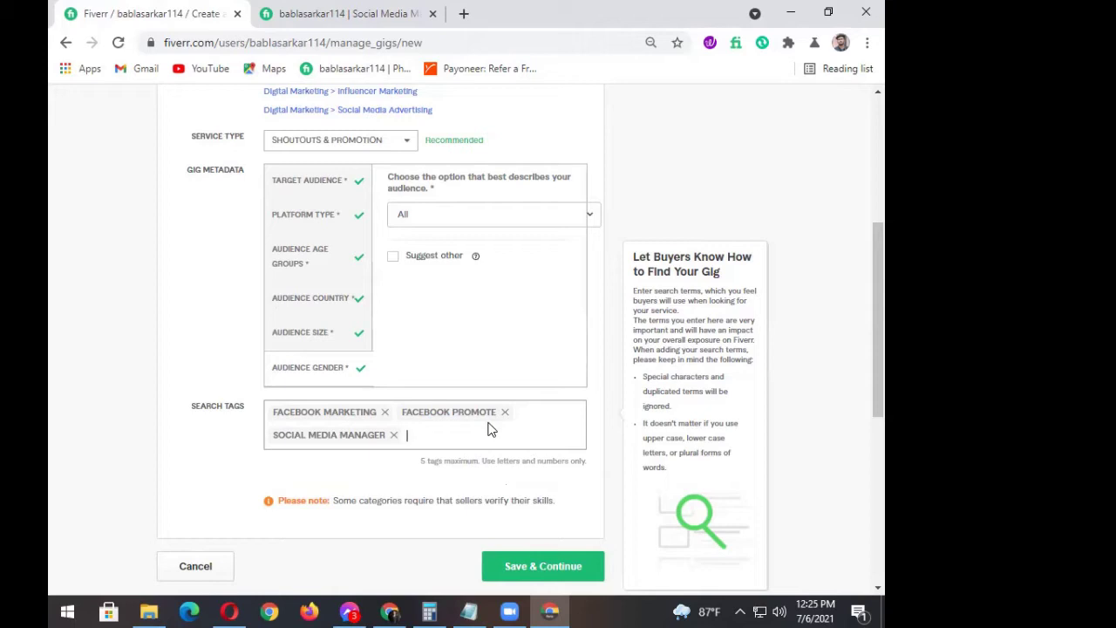
- Add the suggested search tag "facebook advertising" to the gig
text(fac)
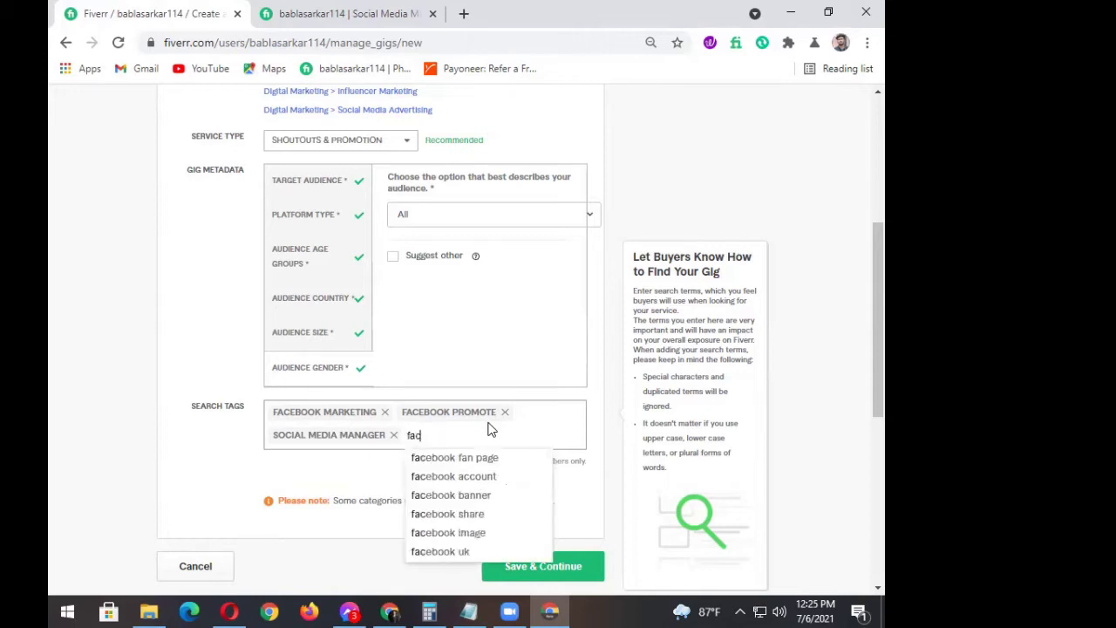
text(ebook a)
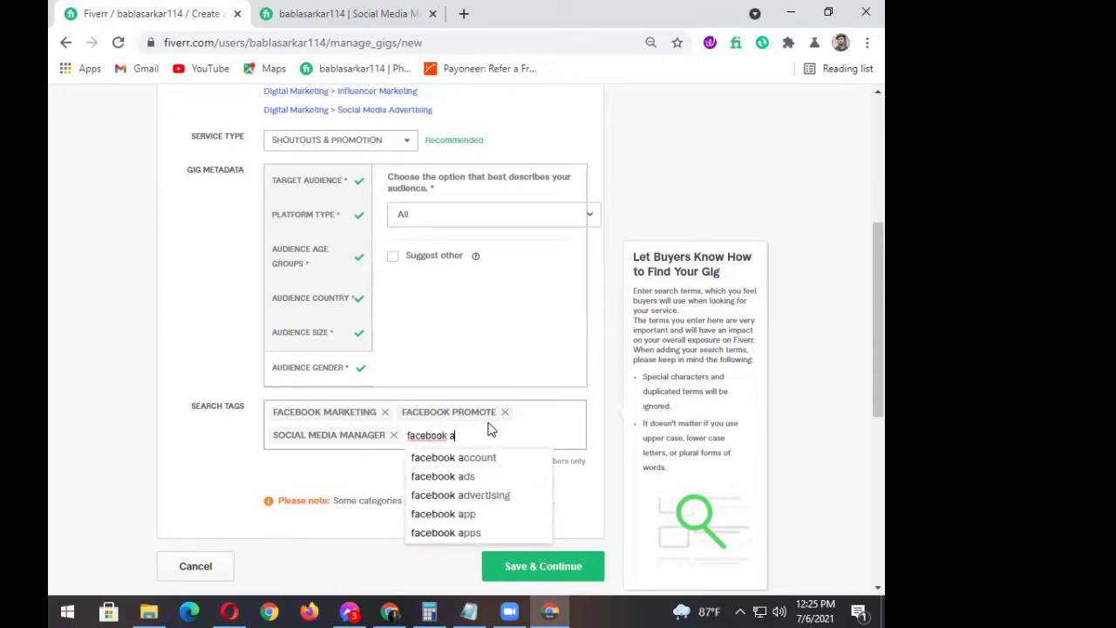
text(d)
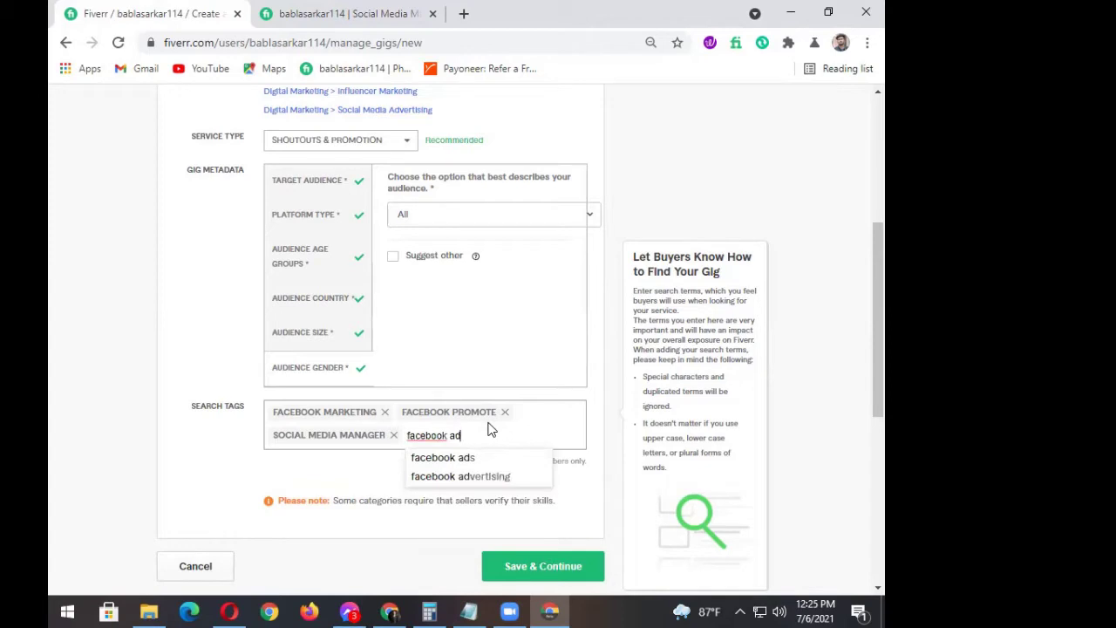
click(484, 477)
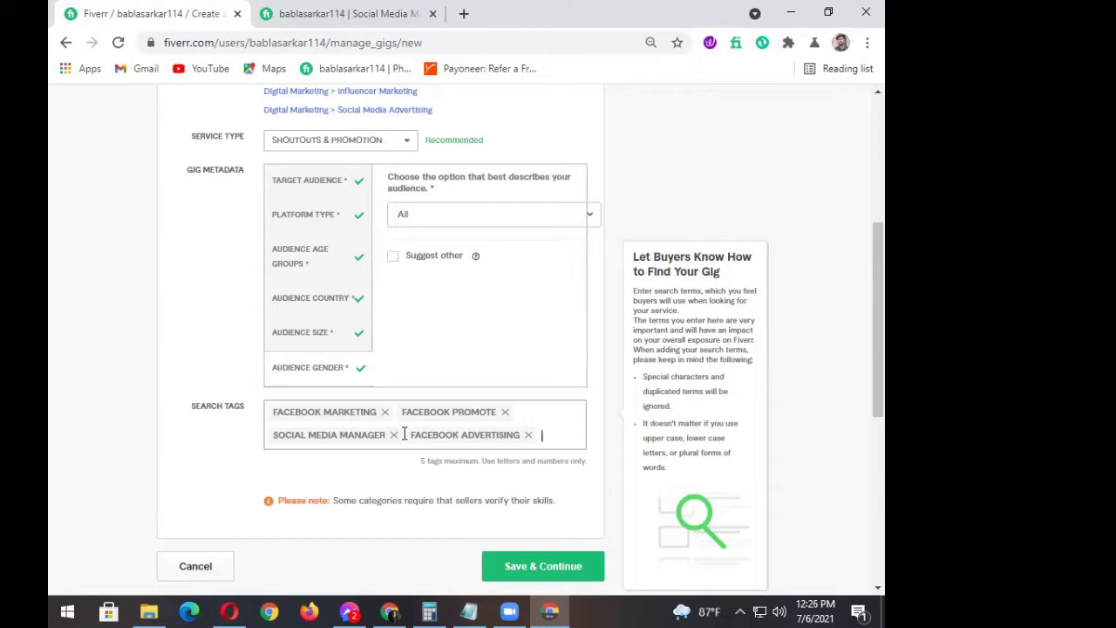
- Save the gig overview and enable the 3 Packages option for the gig's pricing, dismissing the packages introduction
scroll(404, 433, down, 1)
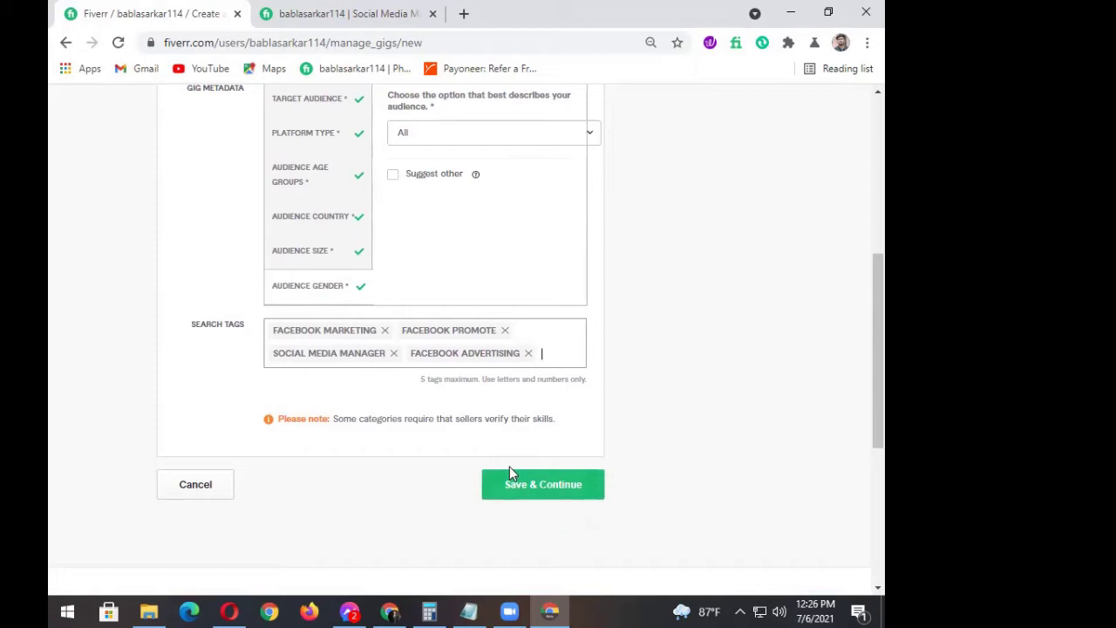
click(512, 493)
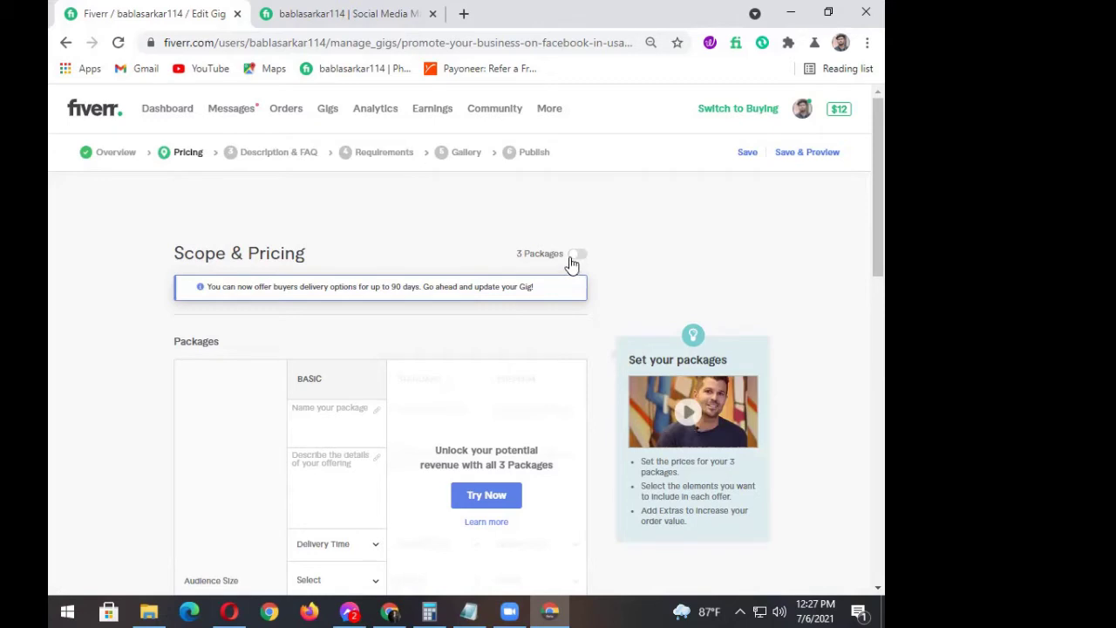
click(577, 258)
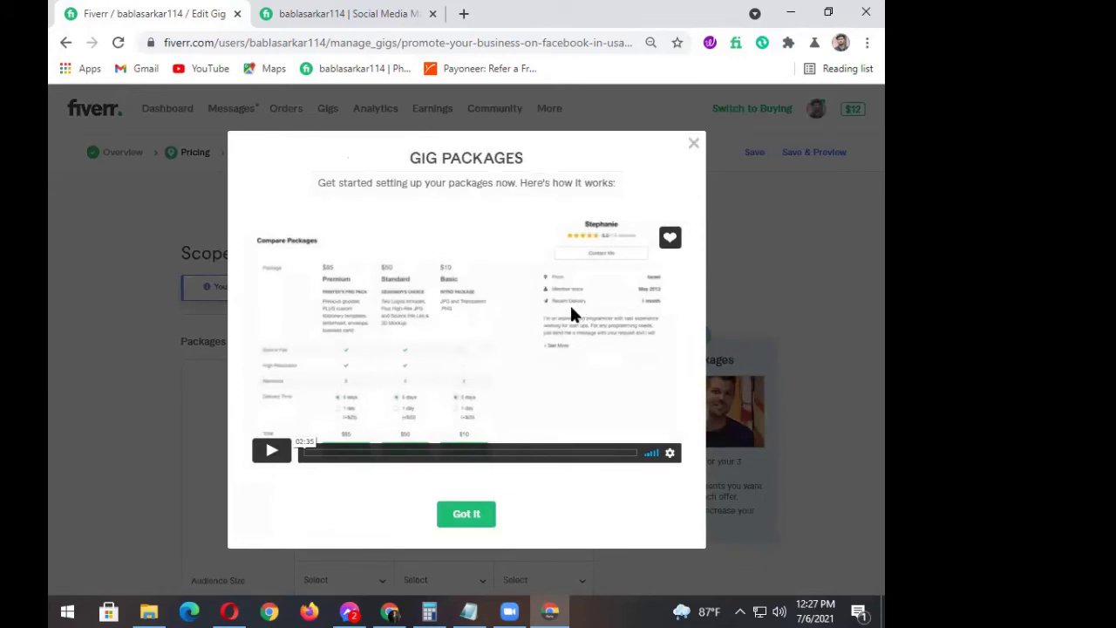
click(468, 514)
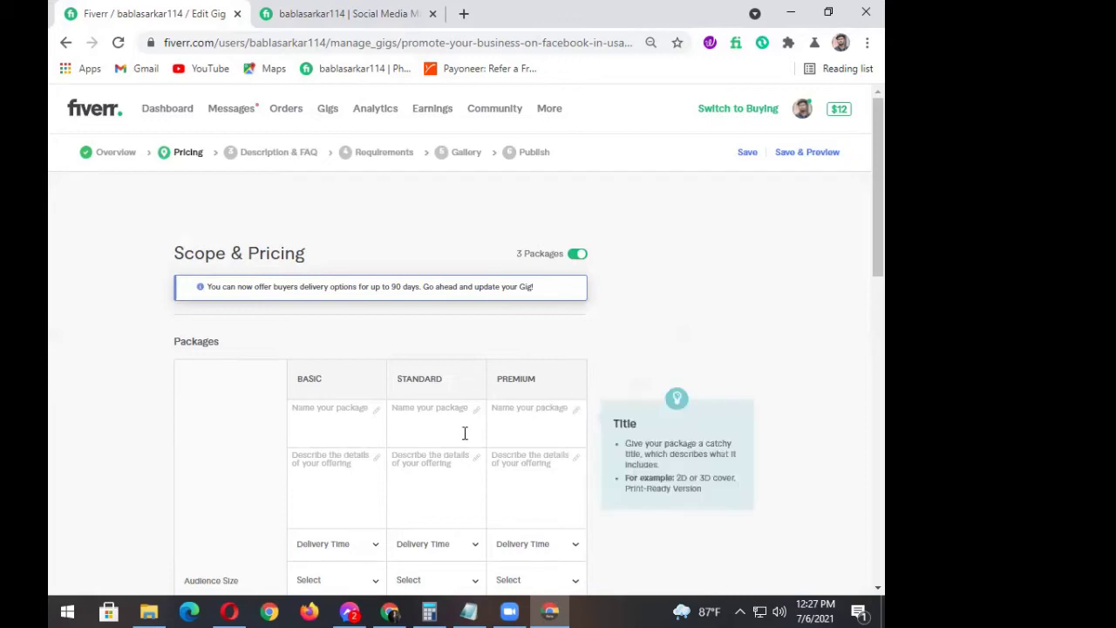
- Name the Basic package "1 Millions Facebook promotion"
click(350, 409)
text(1)
text(M)
key(BackSpace)
text(Mill)
key(BackSpace)
text(ions)
text( fad)
text(ebook)
text( p)
key(BackSpace)
text(promotion)
drag(334, 415, 292, 406)
click(323, 410)
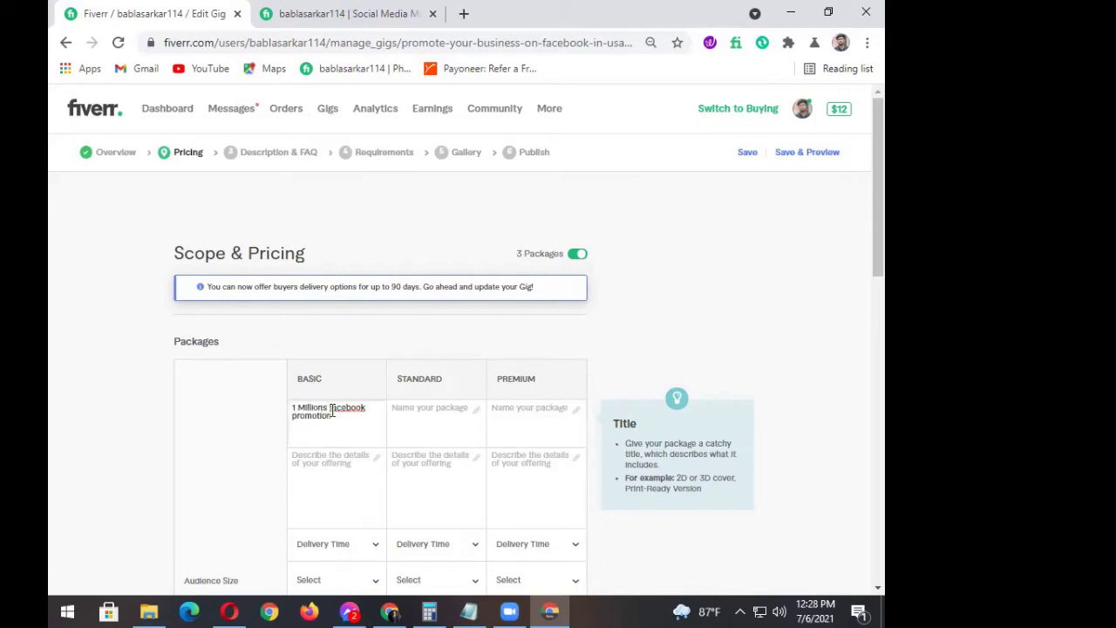
text(F)
- Copy the Basic package's name into the Standard and Premium package names
drag(334, 417, 285, 411)
key(ctrl+c)
click(419, 419)
key(ctrl+v)
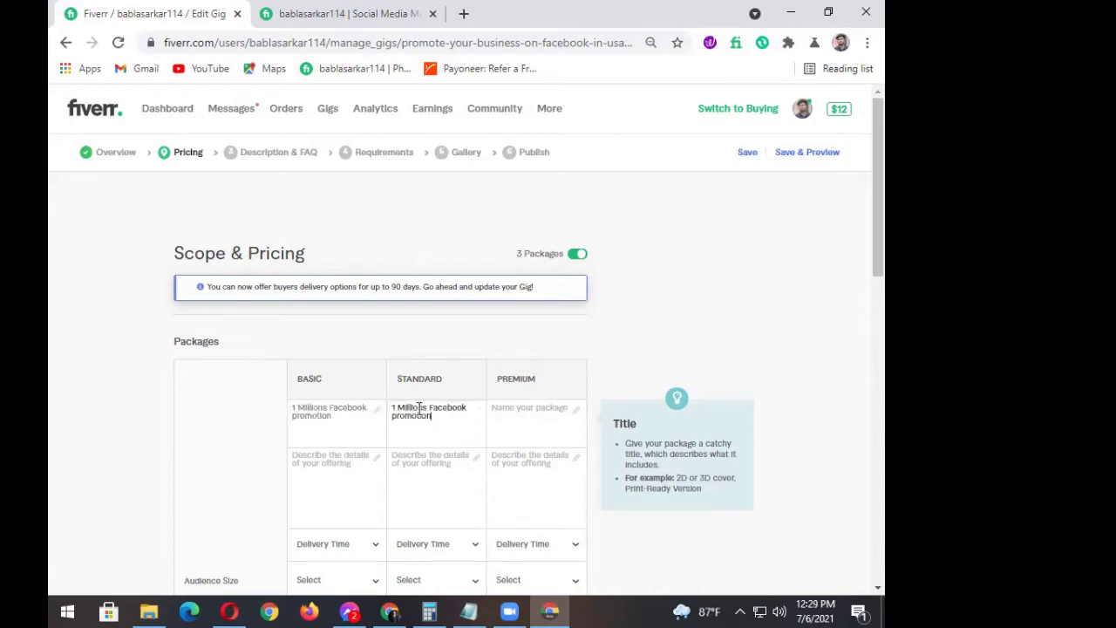
click(515, 410)
key(ctrl+v)
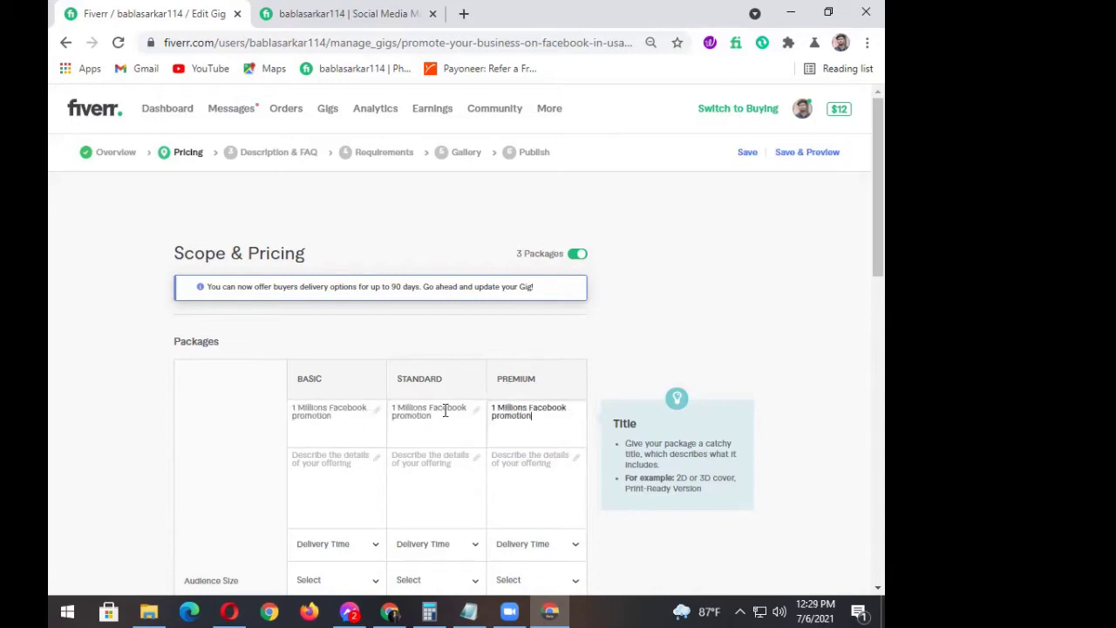
- Change the leading number to 2 in the Standard package's name and to 3 in the Premium package's name
click(394, 406)
key(BackSpace)
text(2)
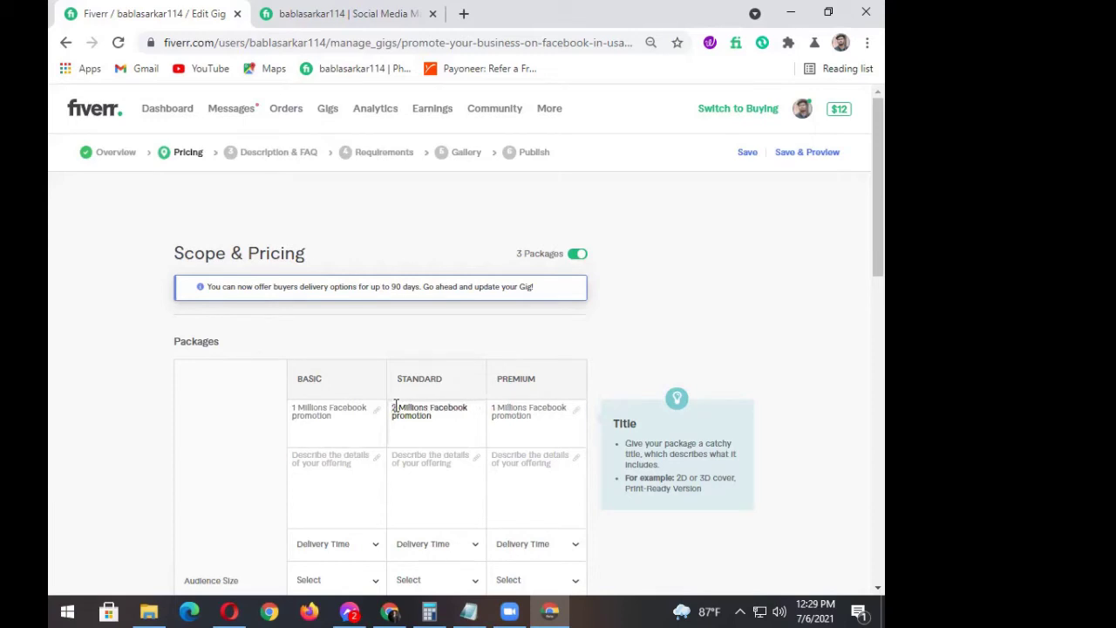
click(494, 407)
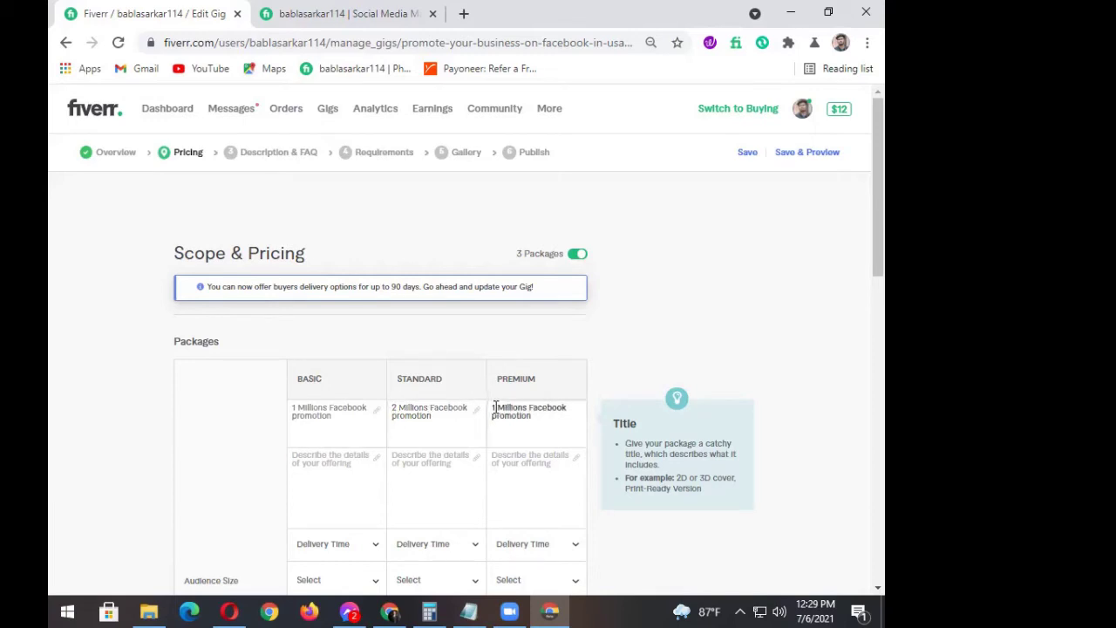
key(BackSpace)
text(4)
key(BackSpace)
text(3)
- Begin the Basic package's description with "Real and active Facebook User,"
click(316, 462)
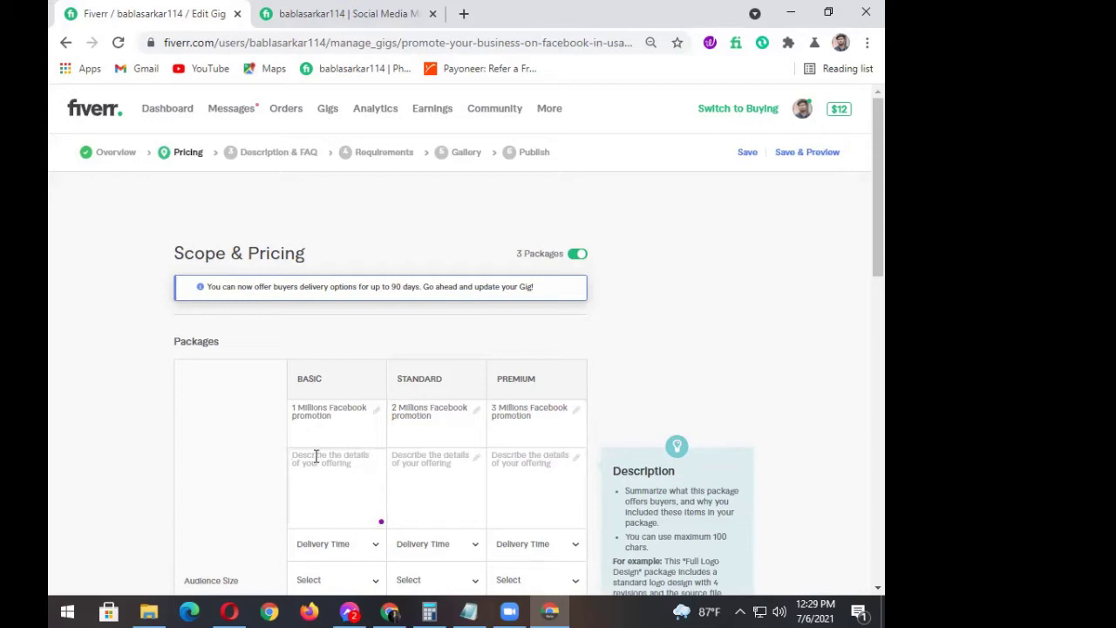
click(314, 443)
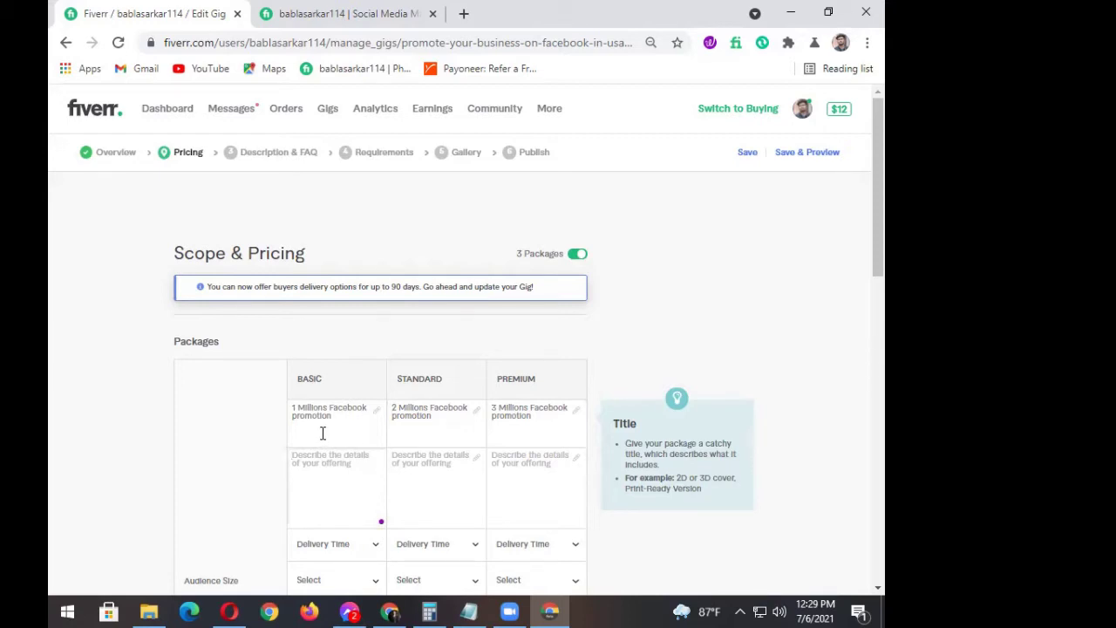
click(303, 455)
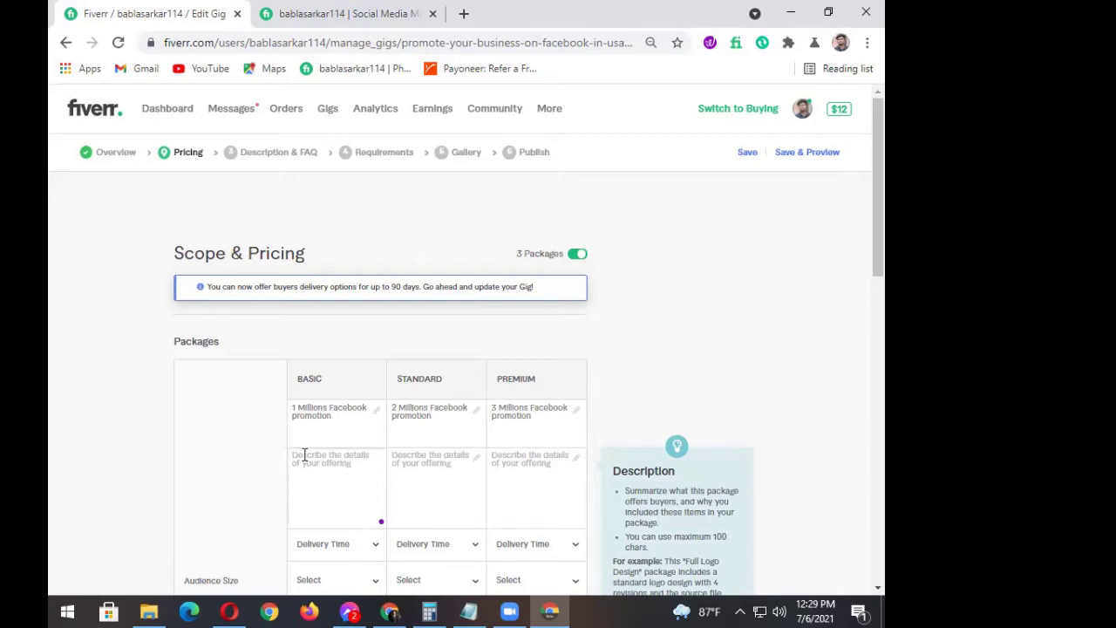
text(Re)
text(al an)
text(d )
text(sl)
key(BackSpace)
text(k)
key(BackSpace)
key(BackSpace)
text(active facebook)
click(295, 463)
key(BackSpace)
text(F)
click(337, 465)
text(User)
text(s)
key(BackSpace)
- Extend the Basic package's description with "Custom image create, right attractive product description"
text(cusom)
key(BackSpace)
key(BackSpace)
text(tom Image create)
key(BackSpace)
text(C)
text(,Hig)
click(319, 479)
text(right)
text( ac)
text(c)
key(BackSpace)
key(BackSpace)
text(l)
text(retive)
text(tt)
key(BackSpace)
text(ac droduct description.)
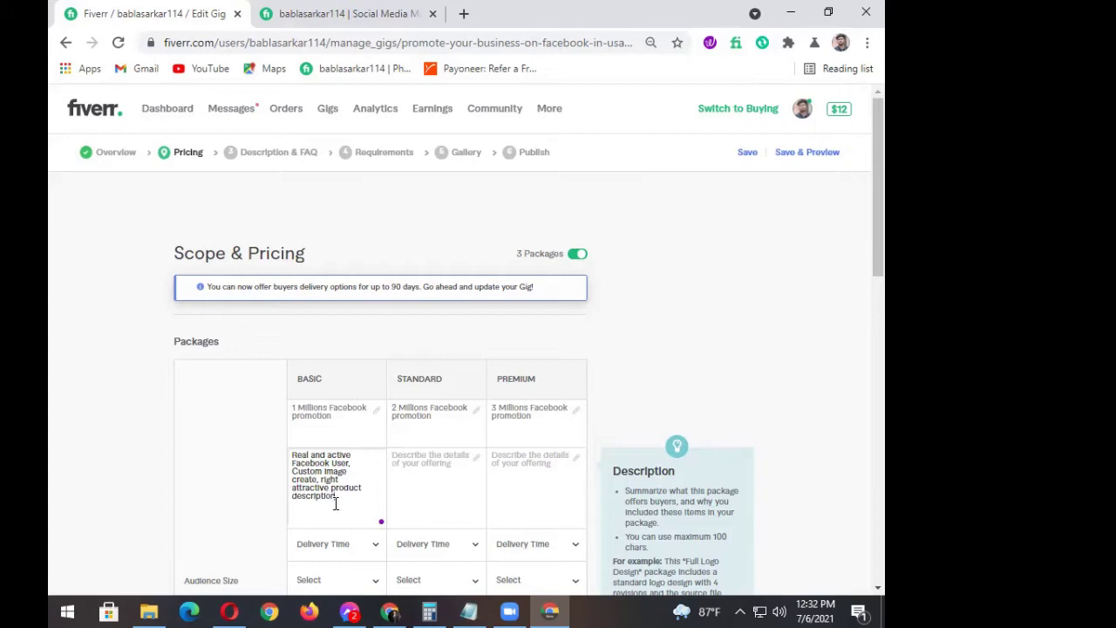
- Correct the word before "attractive product description" to "write" in the Basic package's description
drag(340, 479, 323, 480)
text(and)
key(BackSpace)
key(BackSpace)
key(BackSpace)
text(write)
- Copy the Basic package's description into the Standard and Premium package descriptions
drag(346, 500, 293, 450)
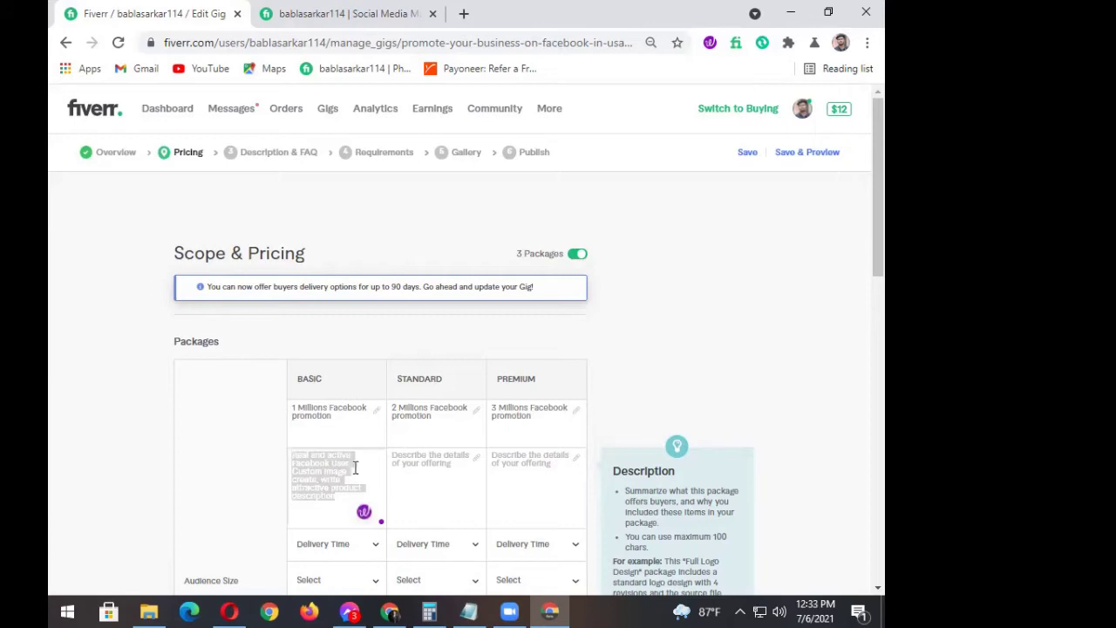
click(395, 459)
key(ctrl+v)
click(505, 455)
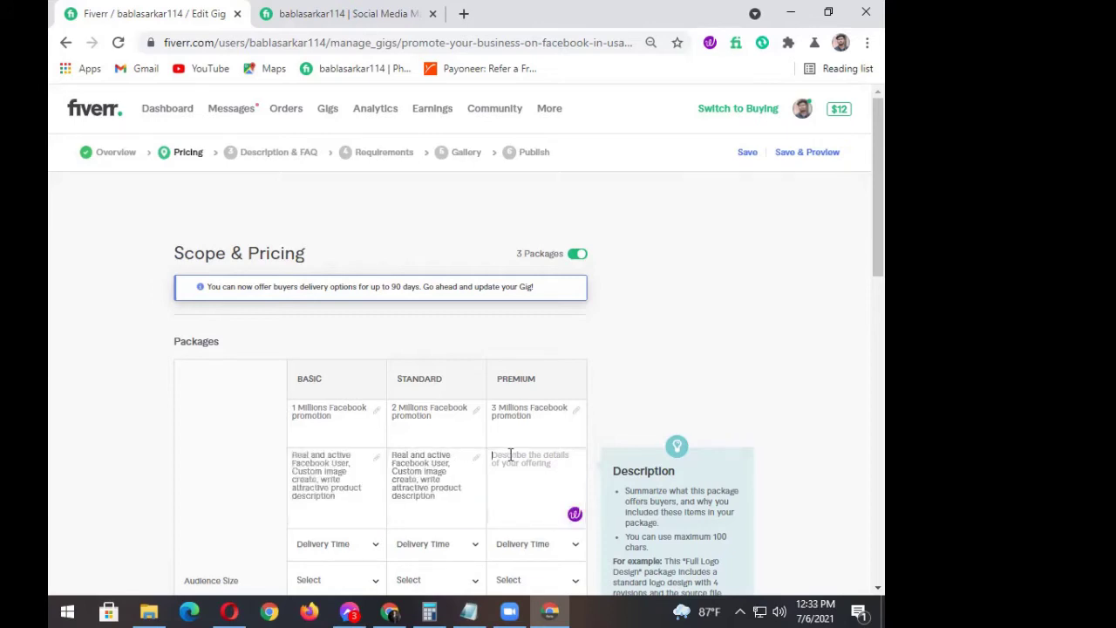
key(ctrl+v)
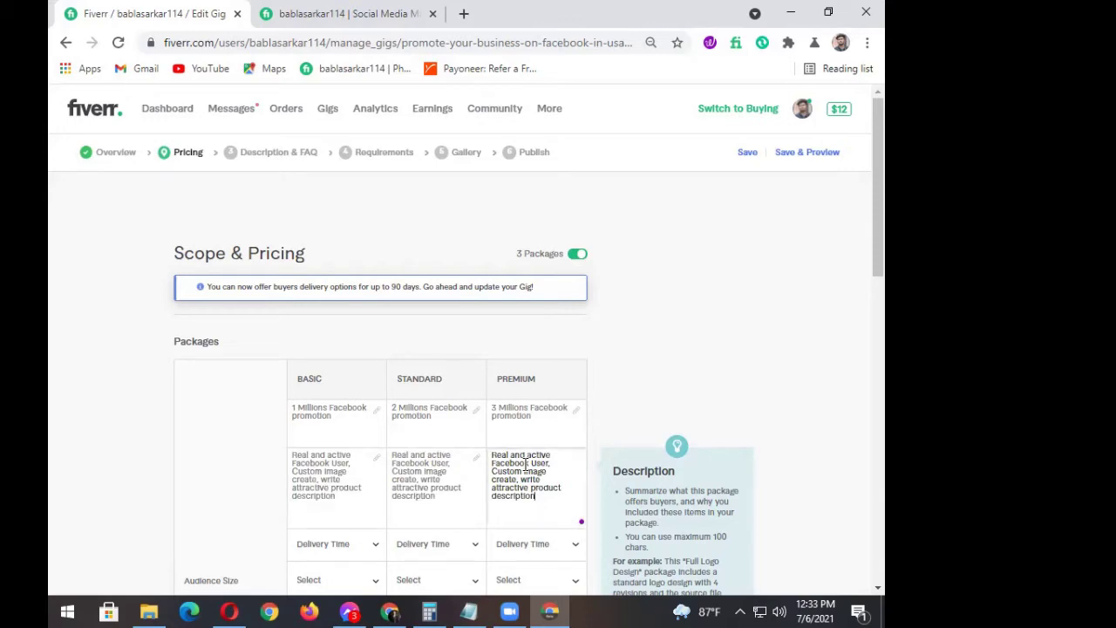
- Set the Basic package's delivery time to 3 days
scroll(436, 427, down, 2)
click(345, 384)
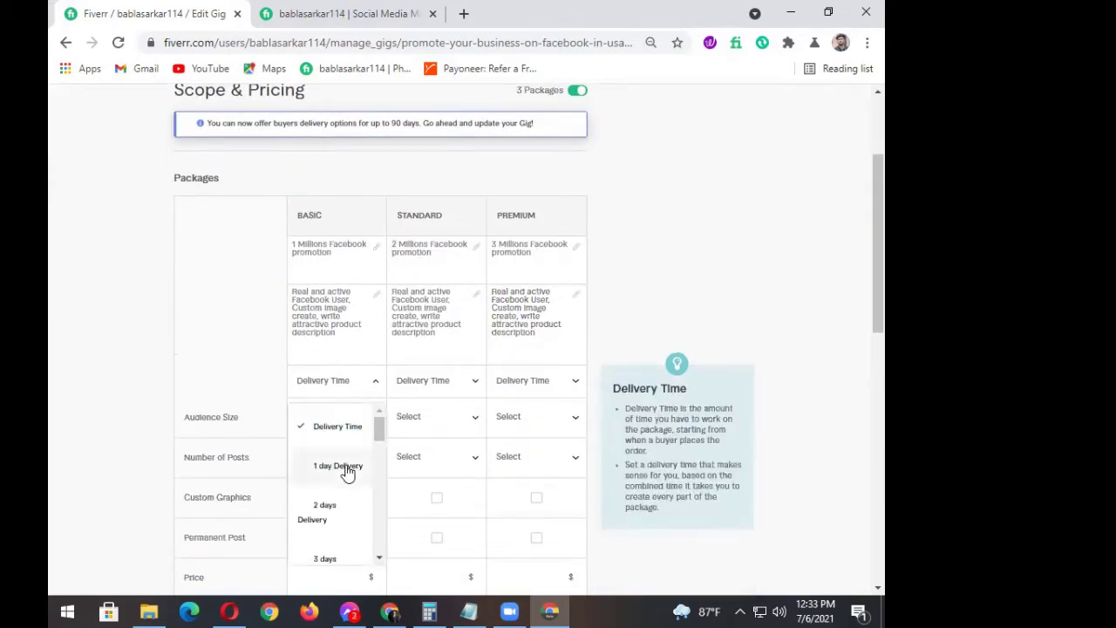
scroll(347, 473, down, 1)
click(342, 482)
click(446, 390)
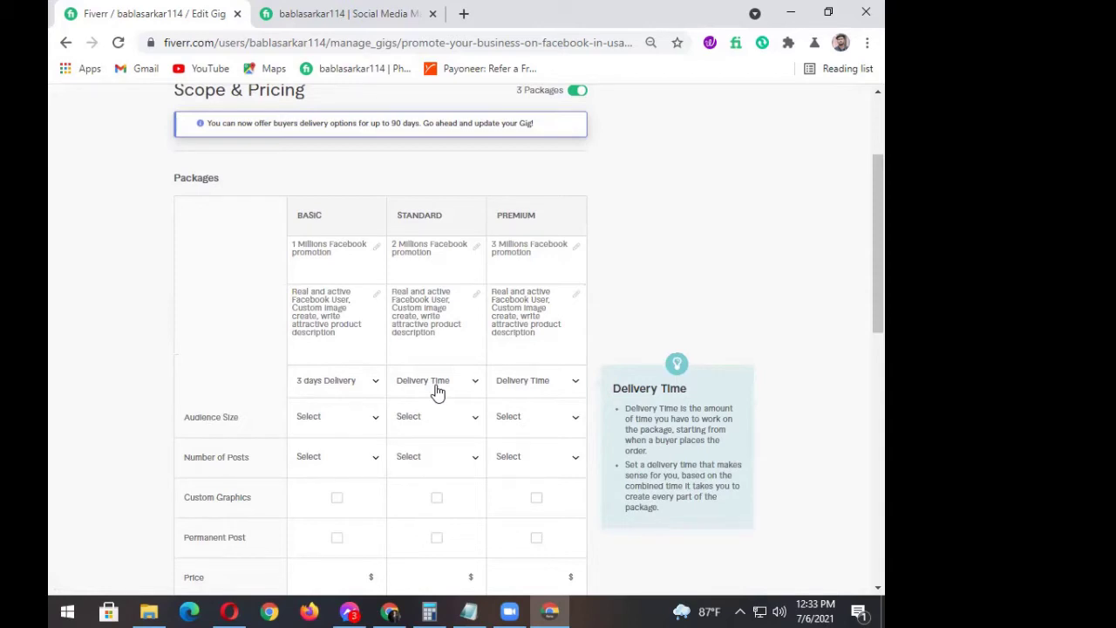
- Switch the Basic package's delivery time to 2 days, and set it back to 3 days
click(362, 381)
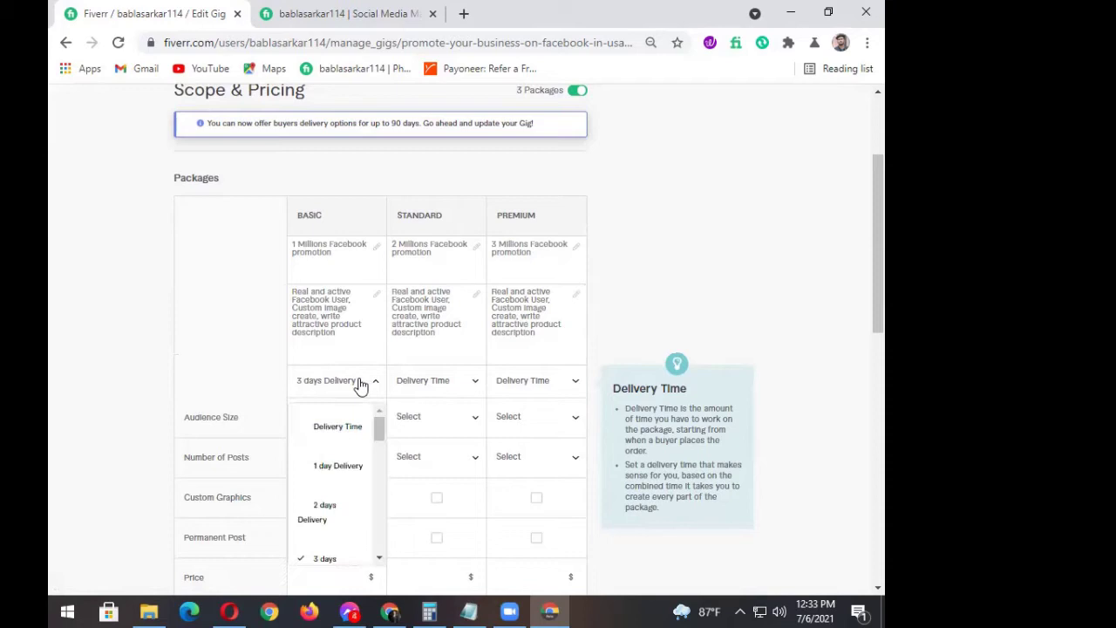
click(332, 513)
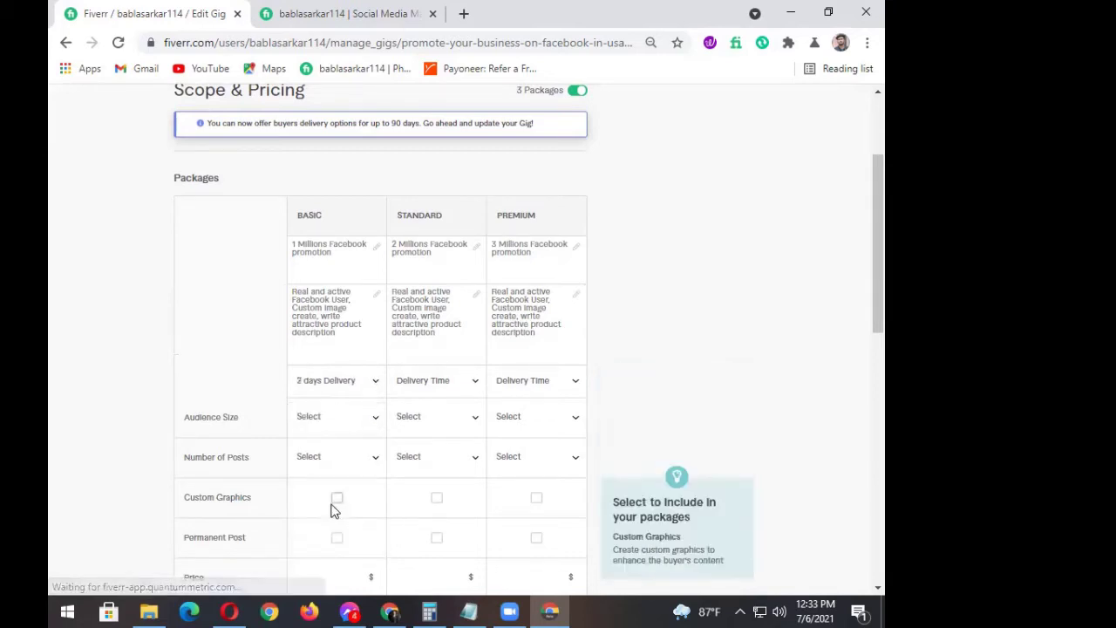
click(375, 382)
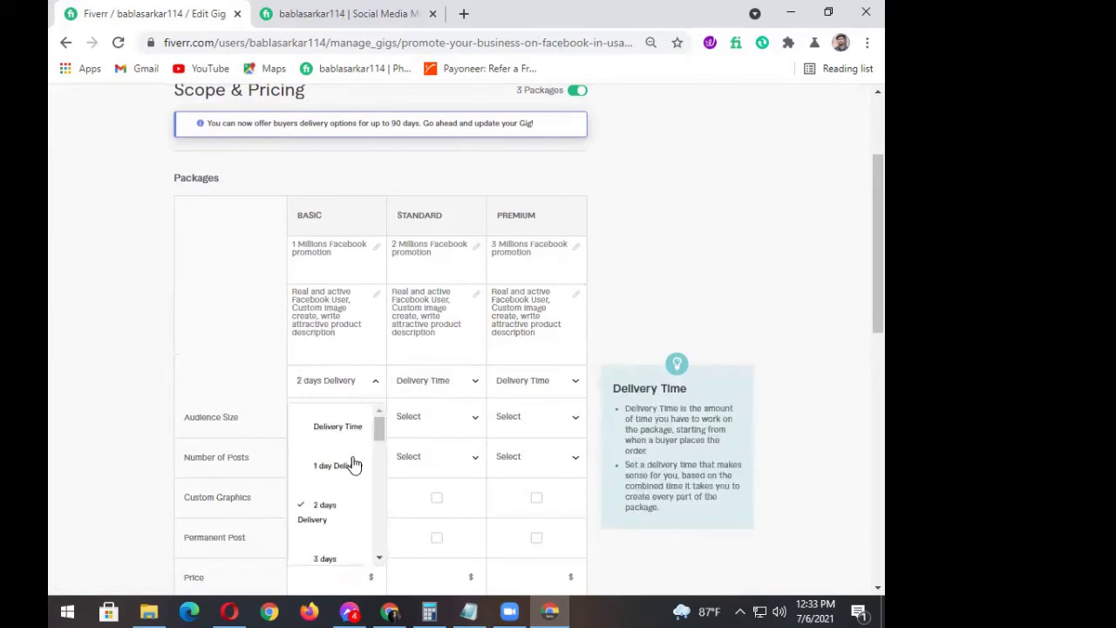
click(324, 558)
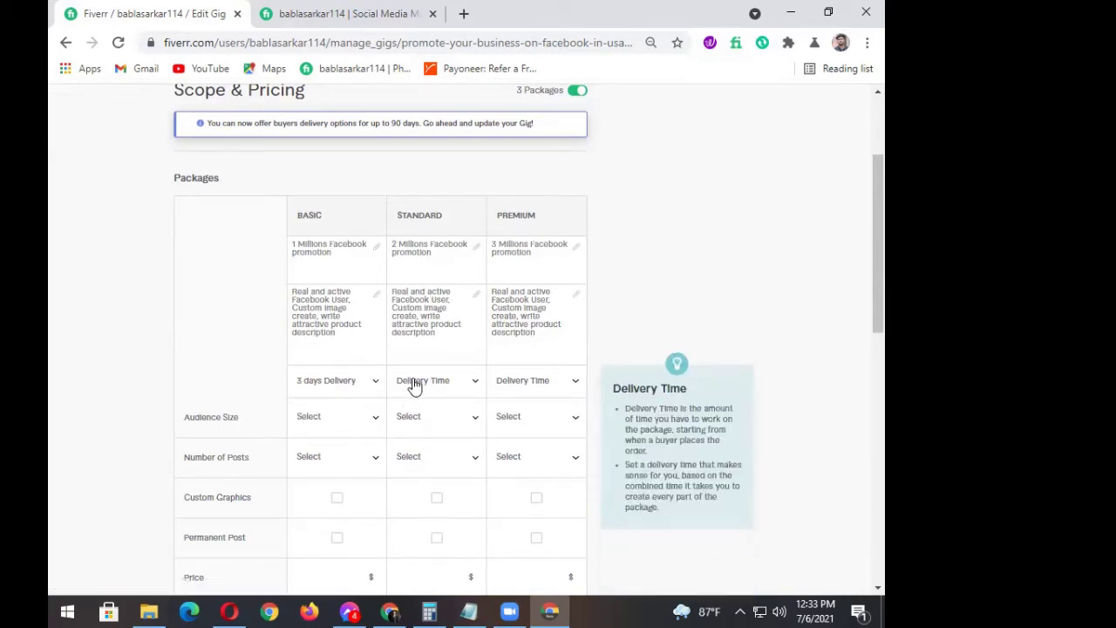
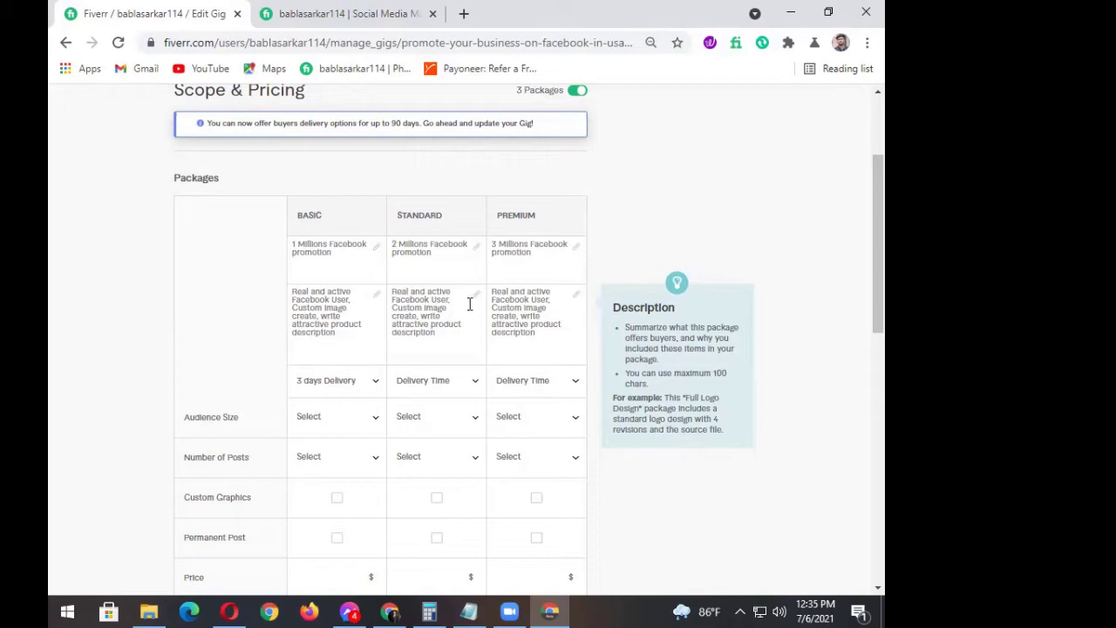
- Set the delivery time to 4 days for the Standard package and 5 days for the Premium package
click(461, 384)
scroll(434, 530, down, 2)
click(430, 534)
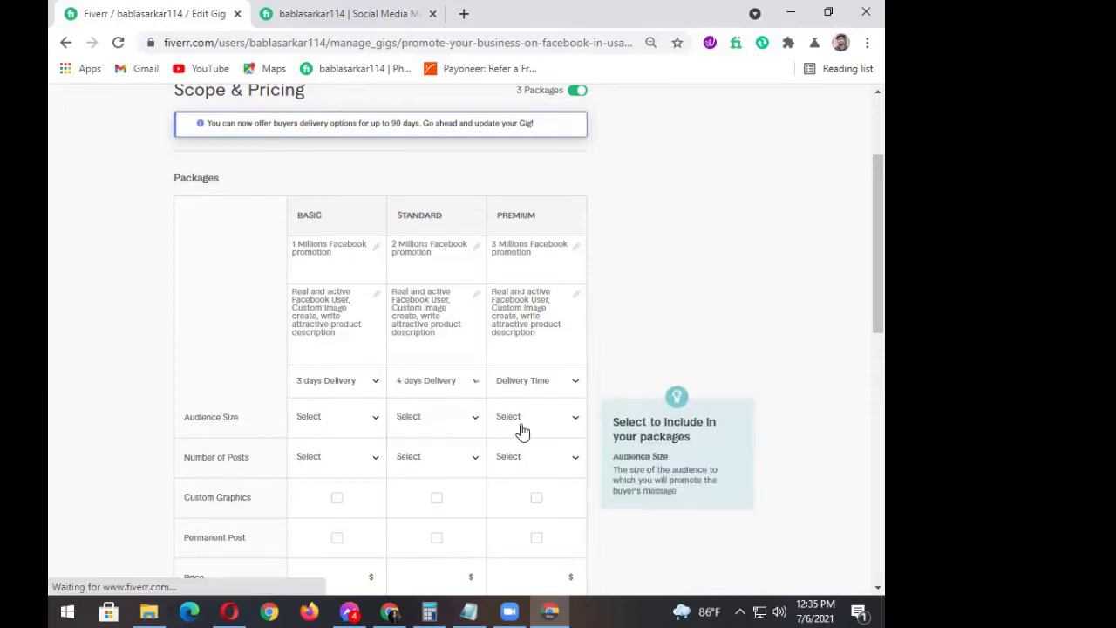
click(538, 384)
scroll(527, 472, down, 2)
click(519, 517)
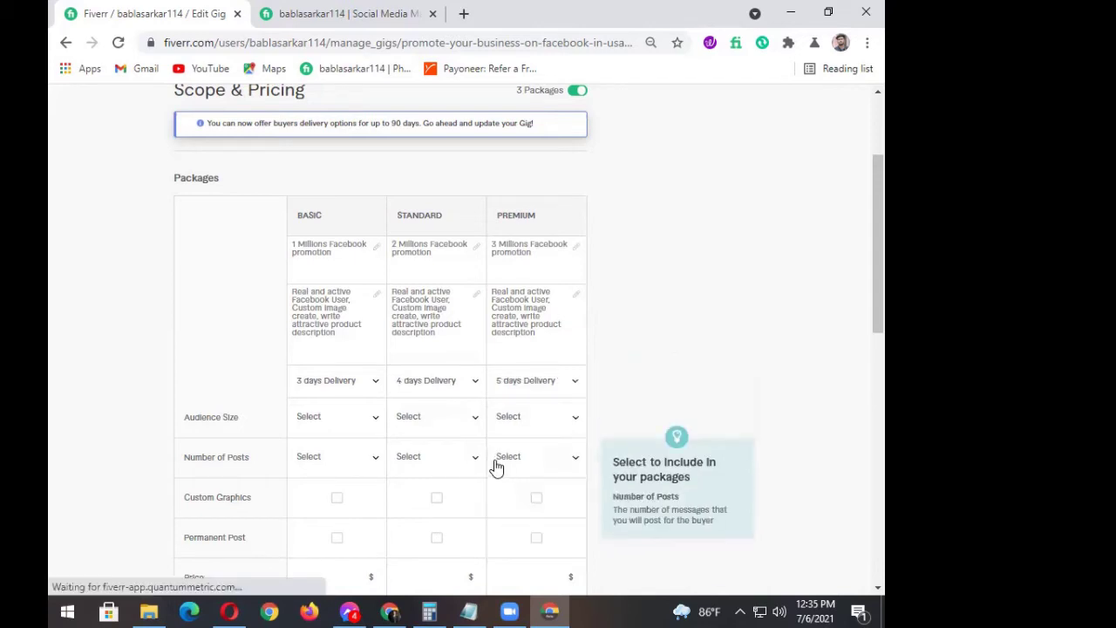
- Set the audience size to 10000 for the Basic, Standard and Premium packages
click(348, 427)
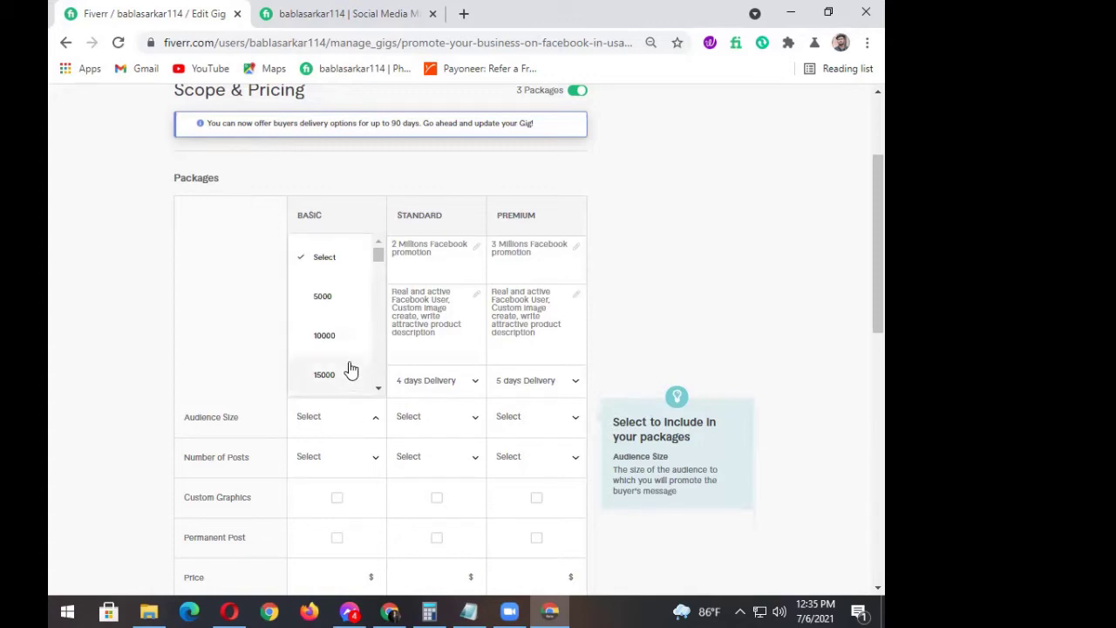
scroll(348, 366, down, 2)
scroll(349, 367, up, 2)
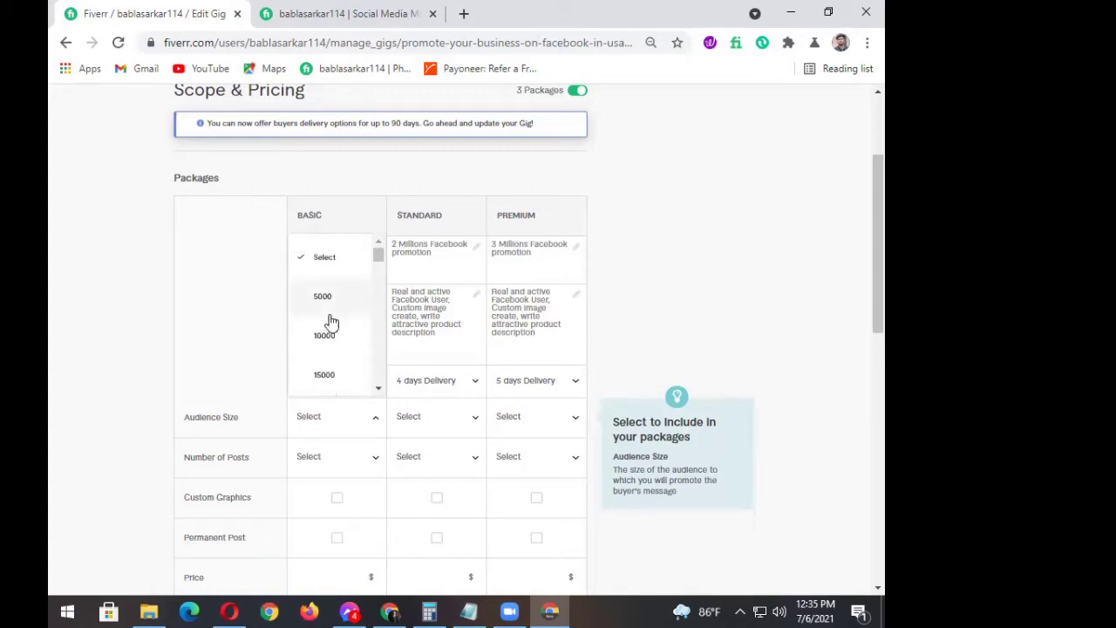
click(353, 336)
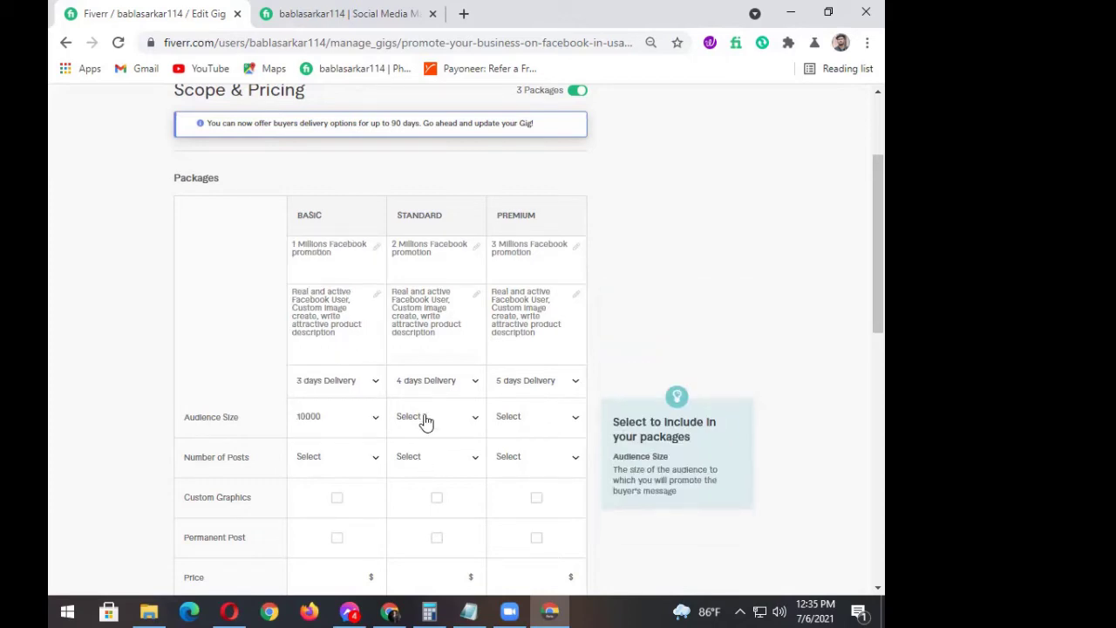
click(425, 421)
click(423, 338)
click(551, 422)
click(524, 336)
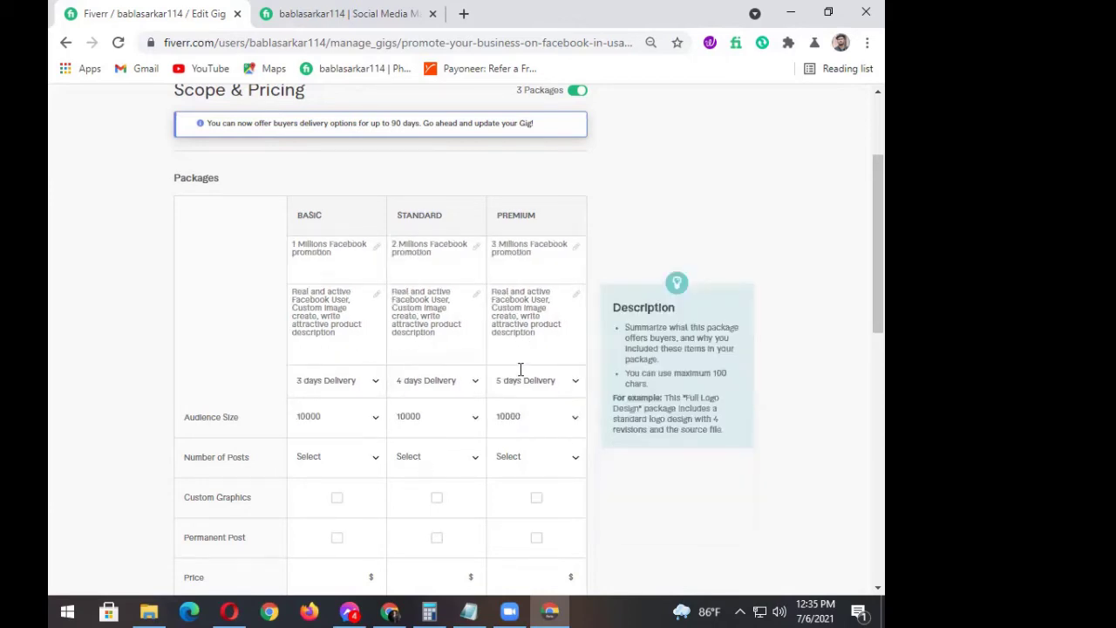
- Set the number of posts to 1 for Basic, 2 for Standard and 2 for Premium
click(362, 469)
click(362, 469)
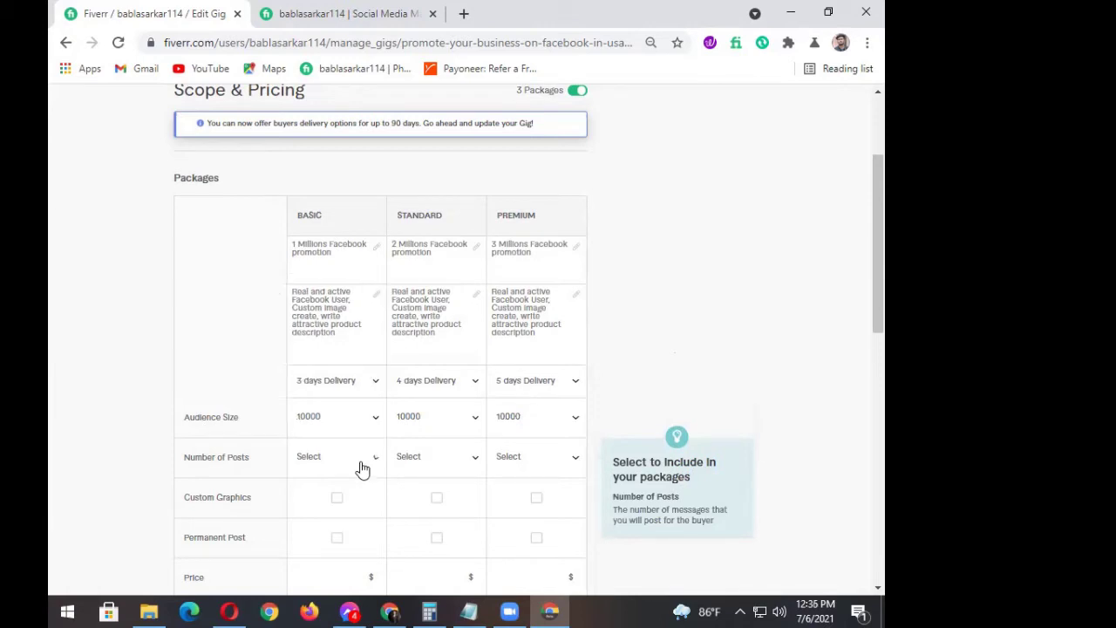
click(362, 469)
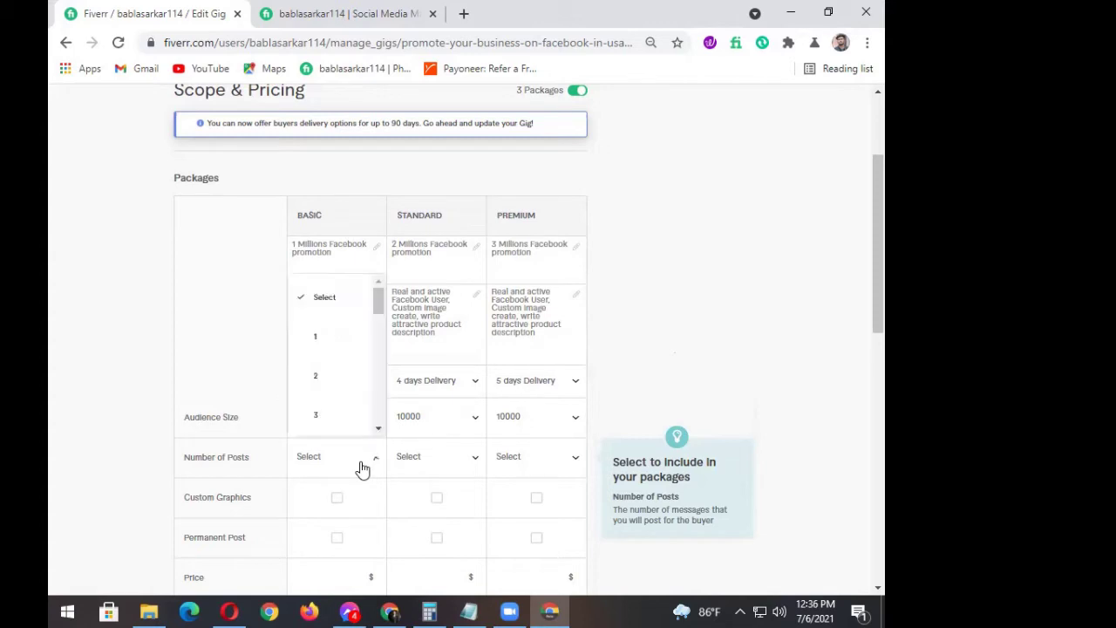
click(329, 339)
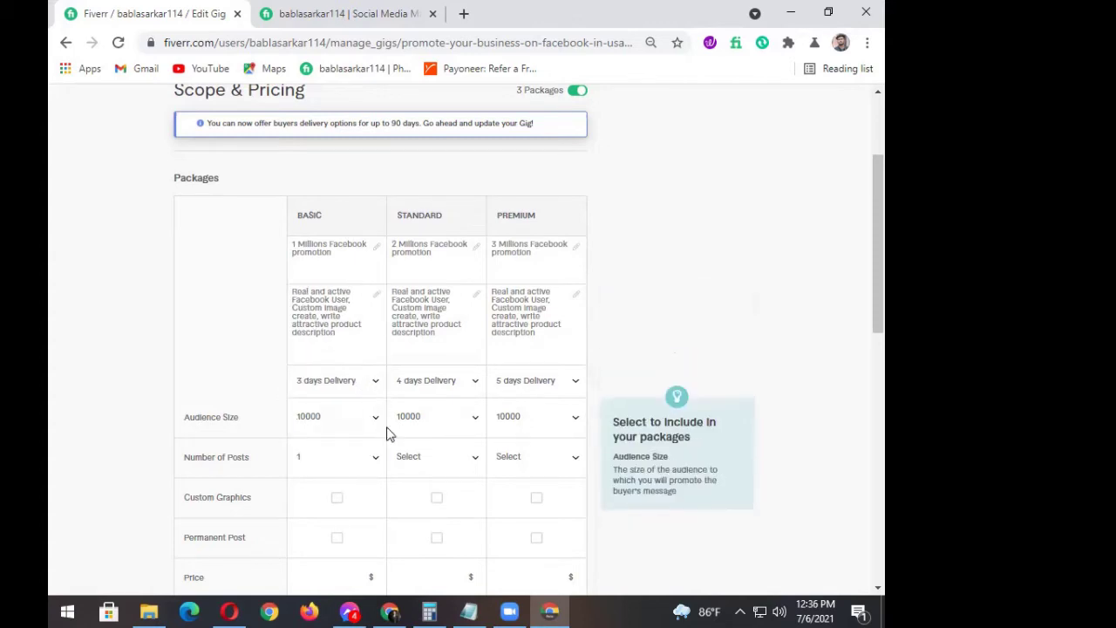
click(418, 462)
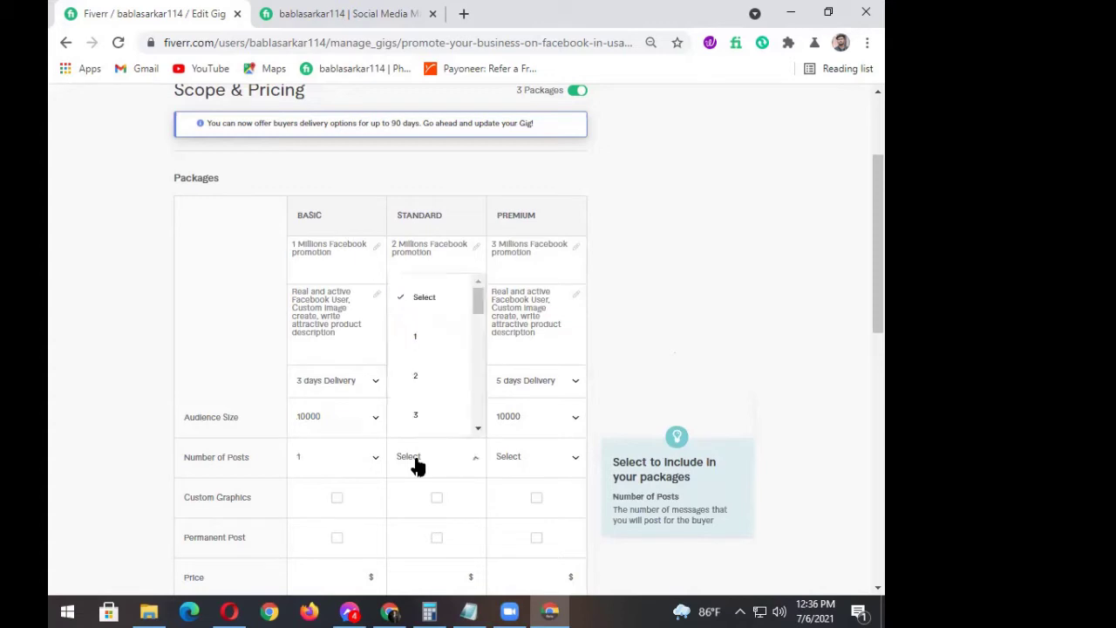
click(418, 381)
click(528, 459)
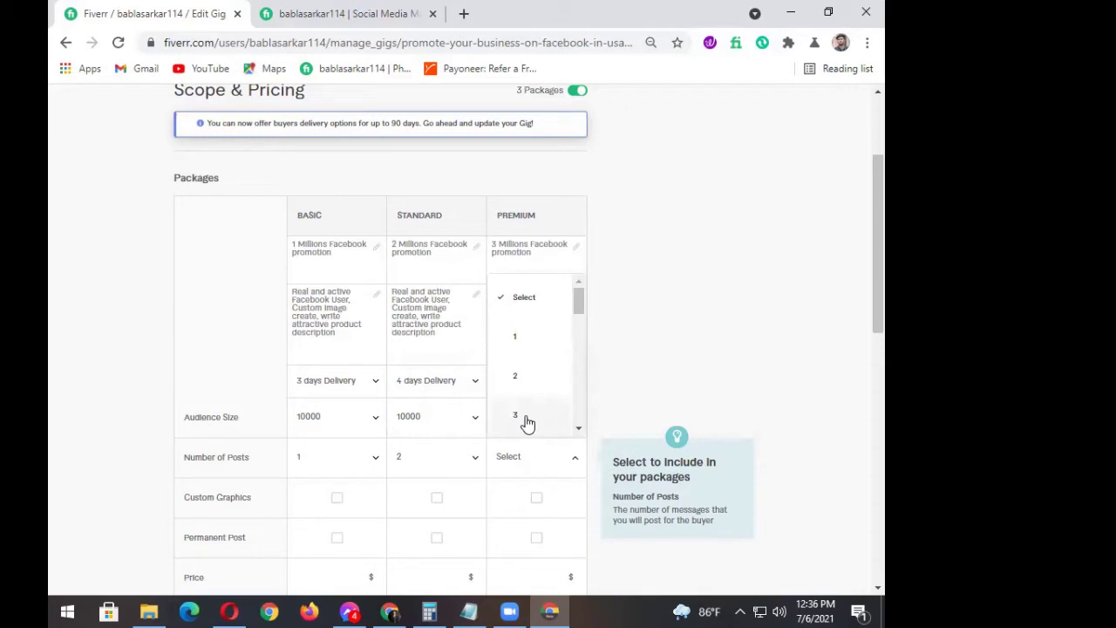
click(518, 389)
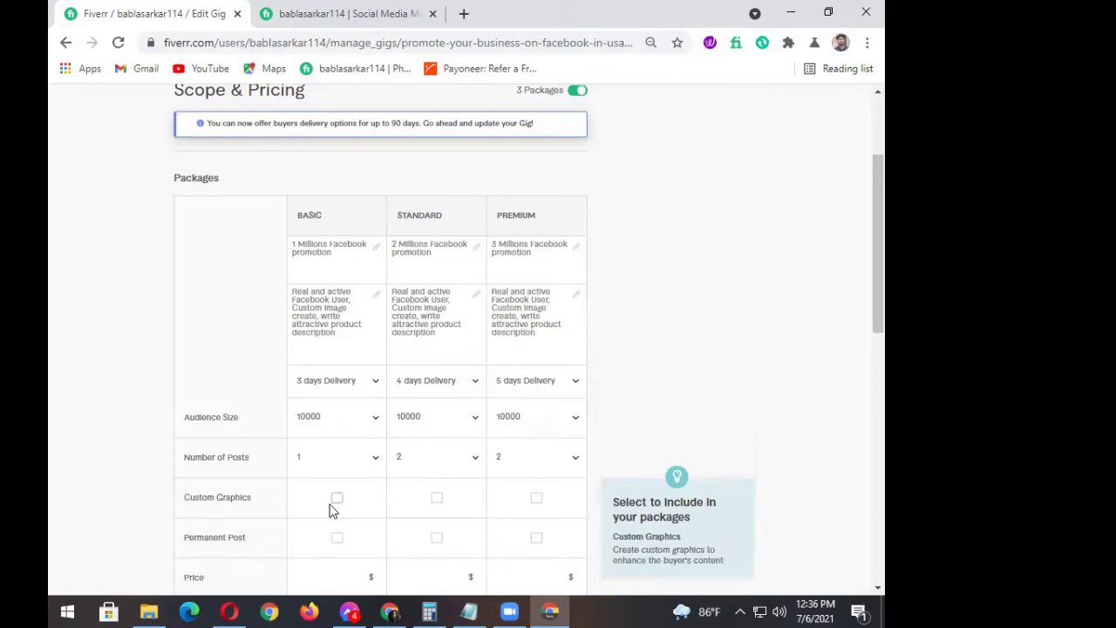
- Include Custom Graphics in the Standard and Premium packages only, and Permanent Post in all three packages
scroll(331, 510, down, 3)
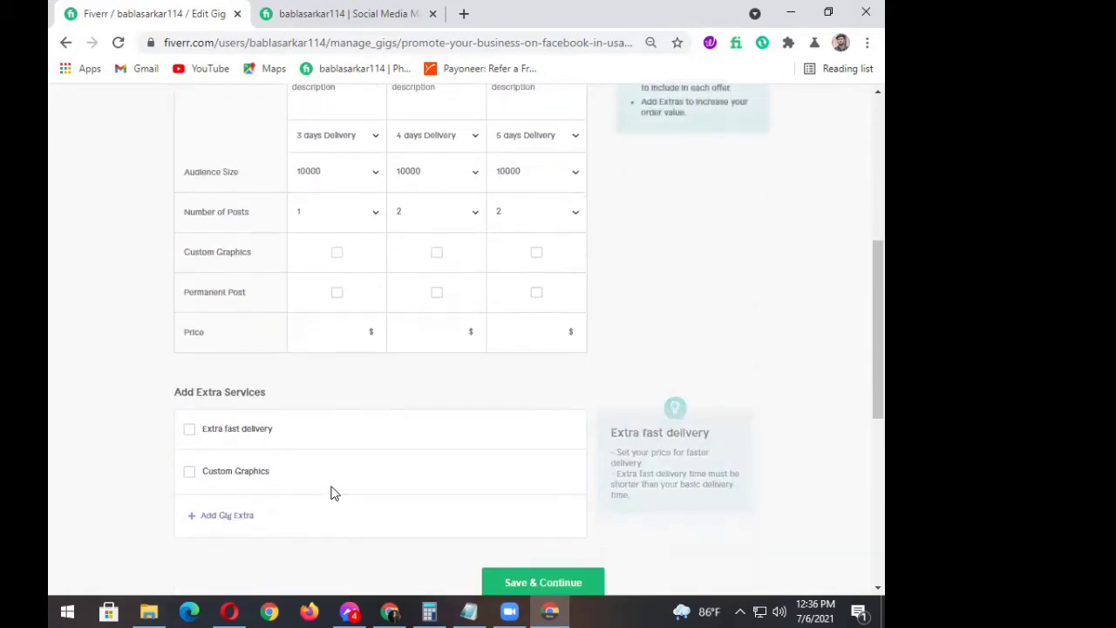
click(339, 255)
click(436, 253)
click(536, 255)
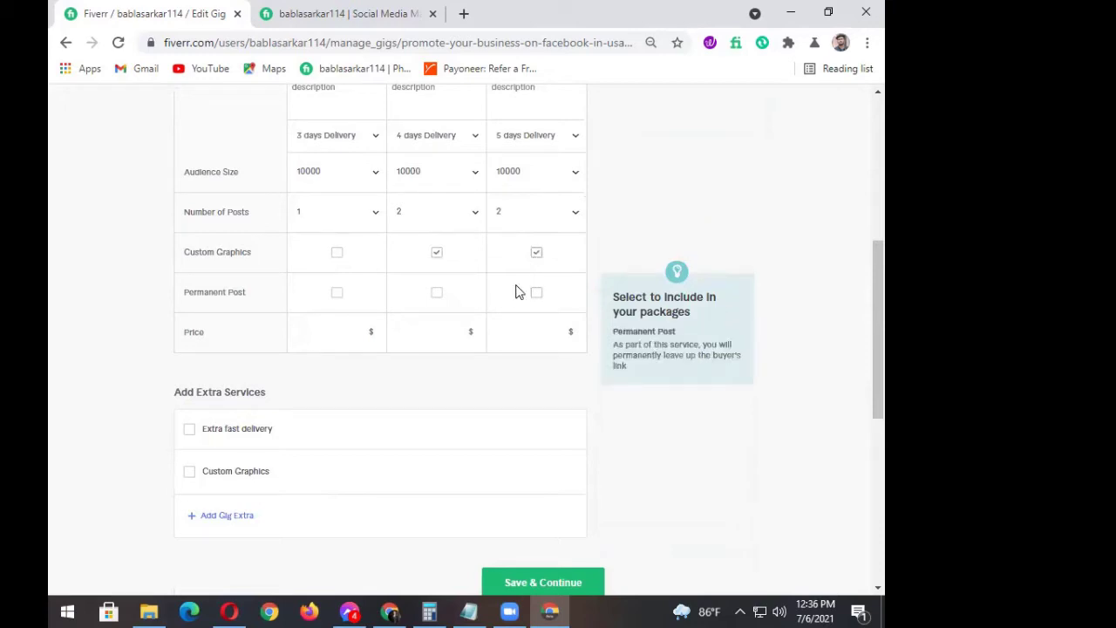
click(336, 294)
click(435, 295)
click(534, 294)
- Price the Basic package at $5, the Standard package at $10 and the Premium package at $15
click(347, 330)
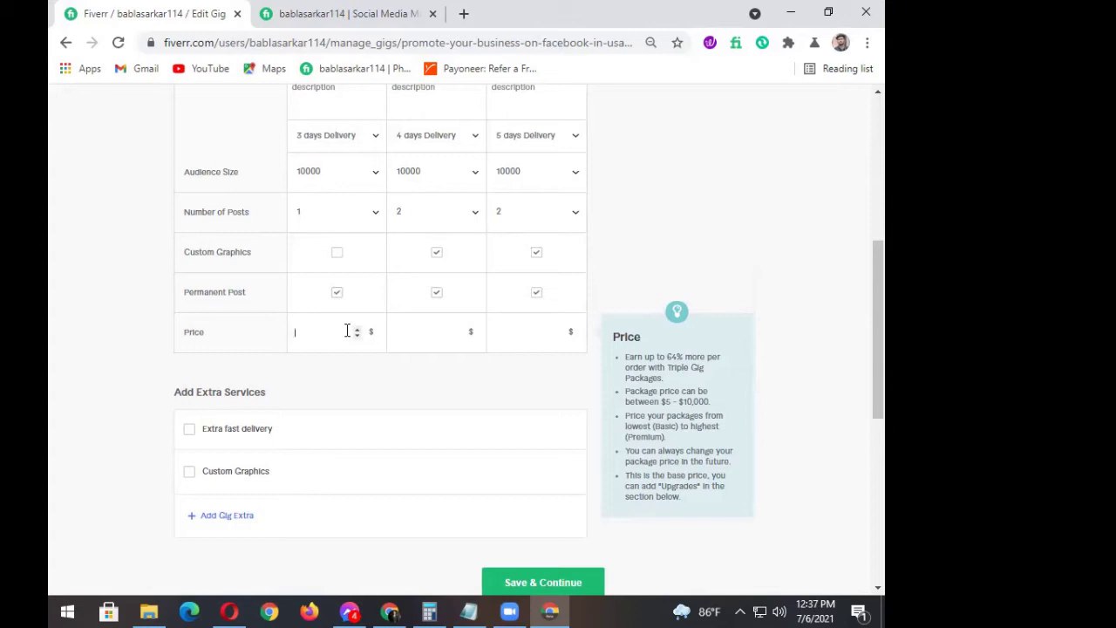
text(9)
click(437, 335)
text(10)
click(502, 330)
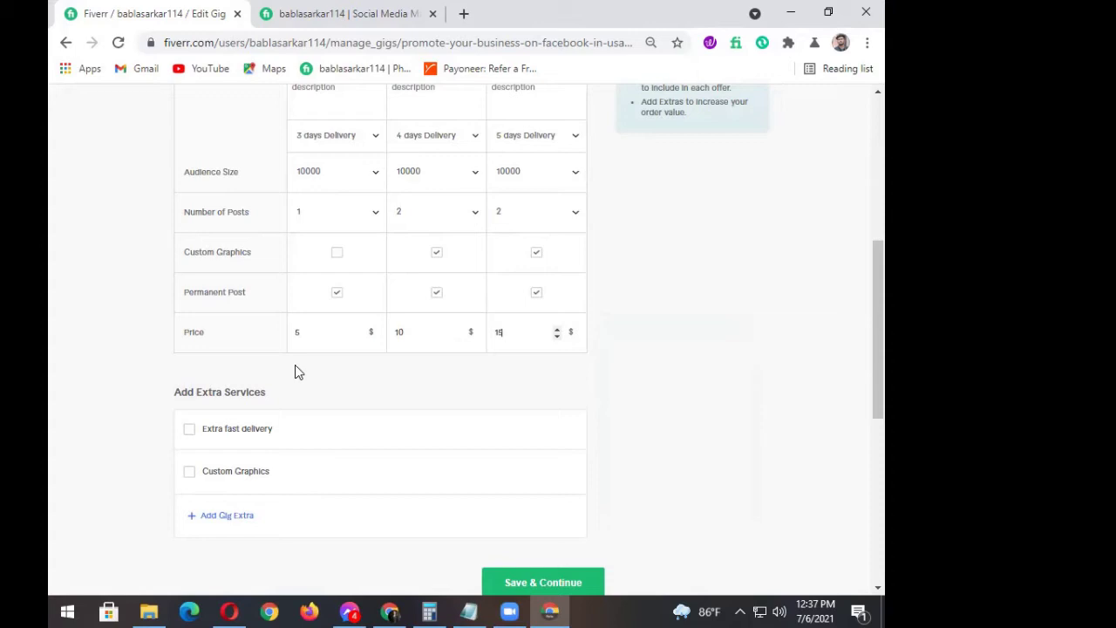
- Enable the extra fast delivery service and offer Basic delivery in 1 day for an extra $10
mouse_move(249, 430)
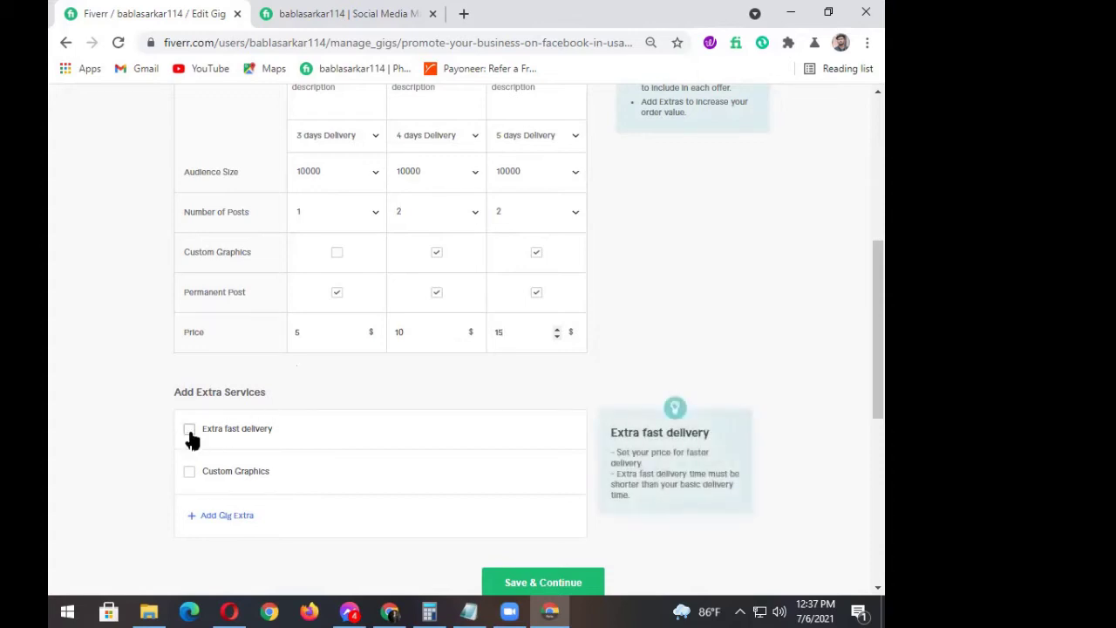
click(190, 432)
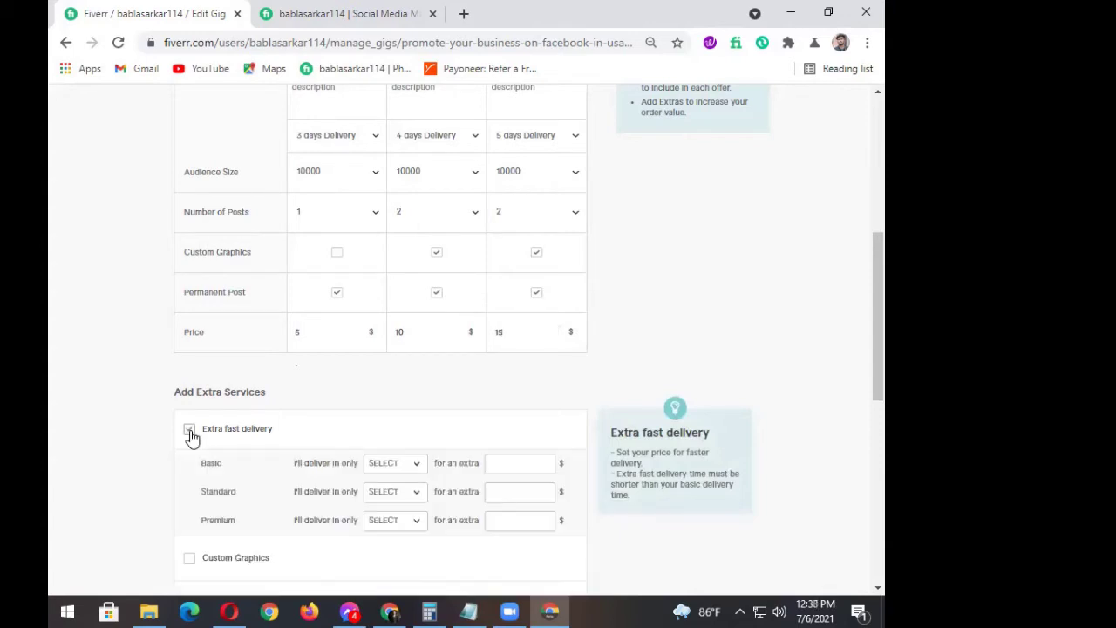
scroll(321, 456, down, 1)
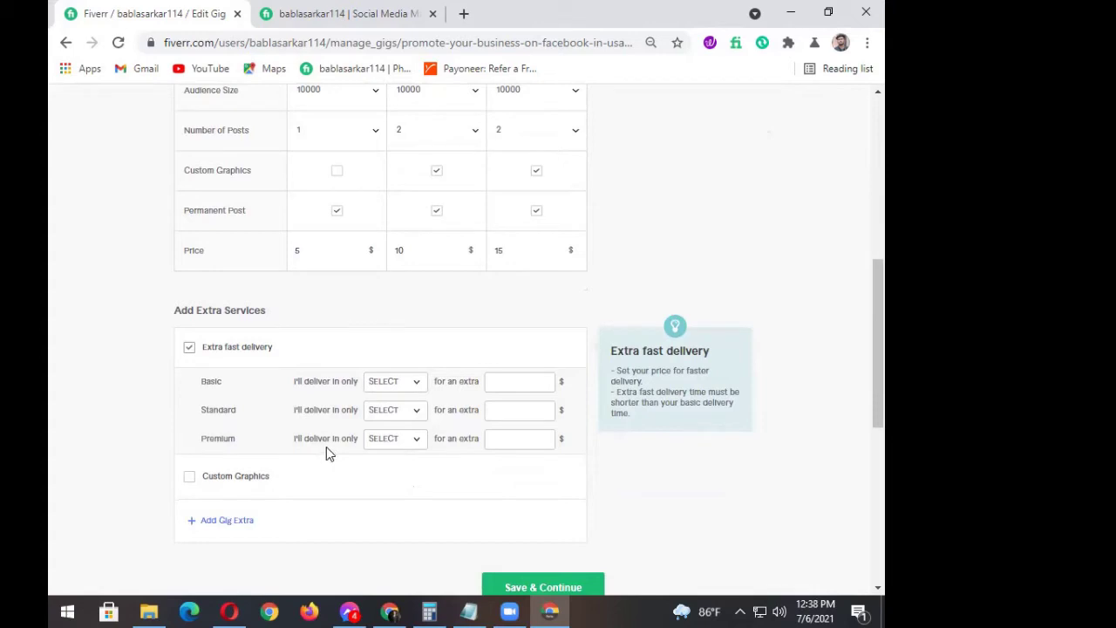
click(417, 388)
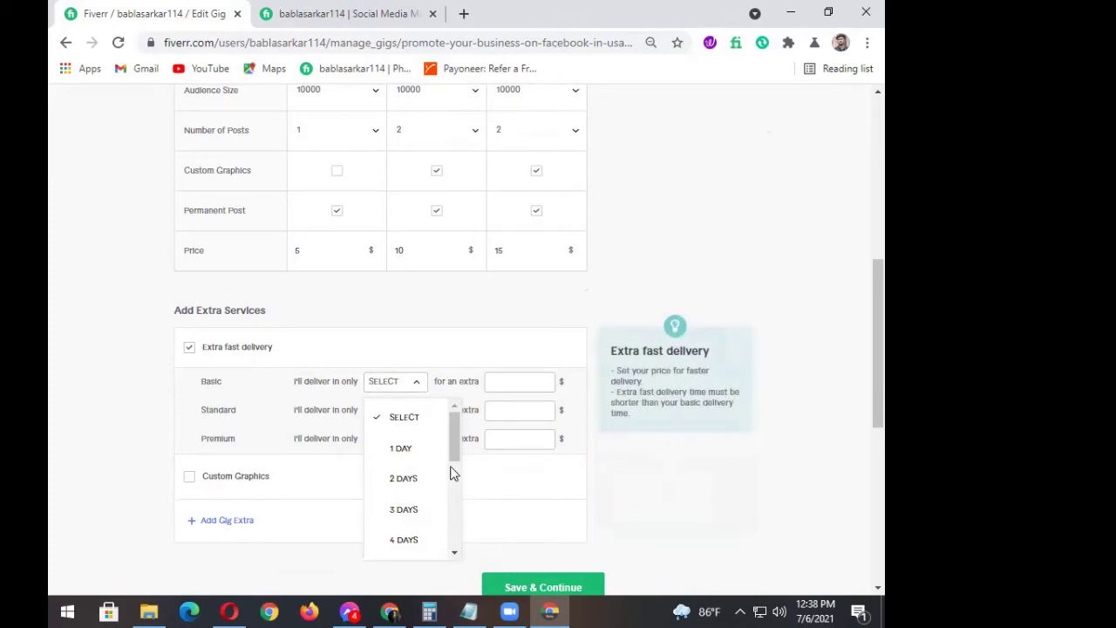
click(405, 450)
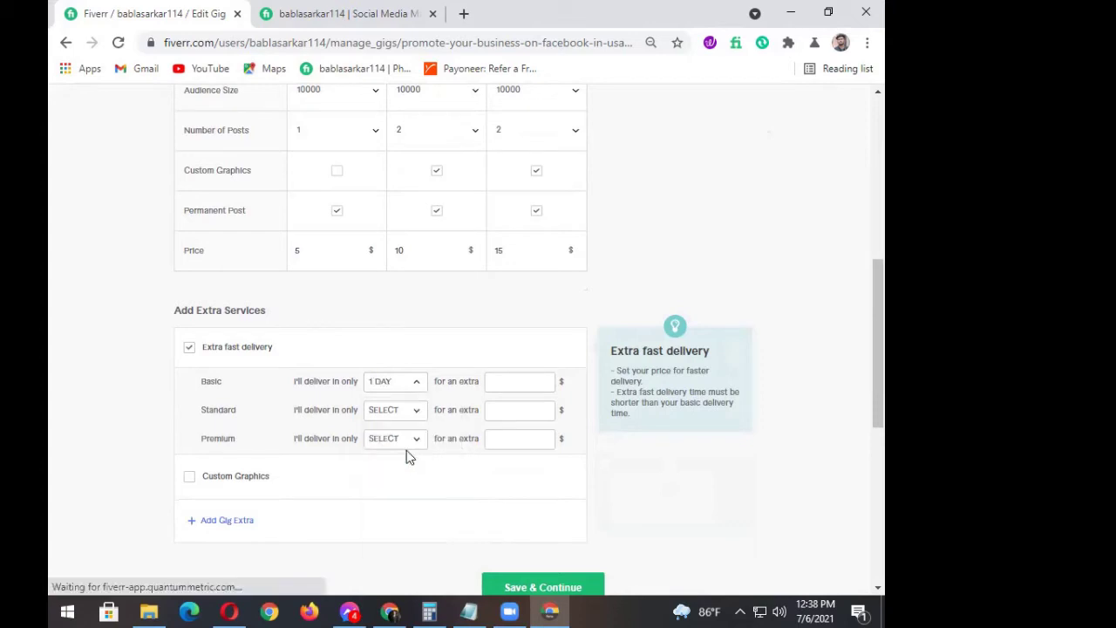
click(494, 381)
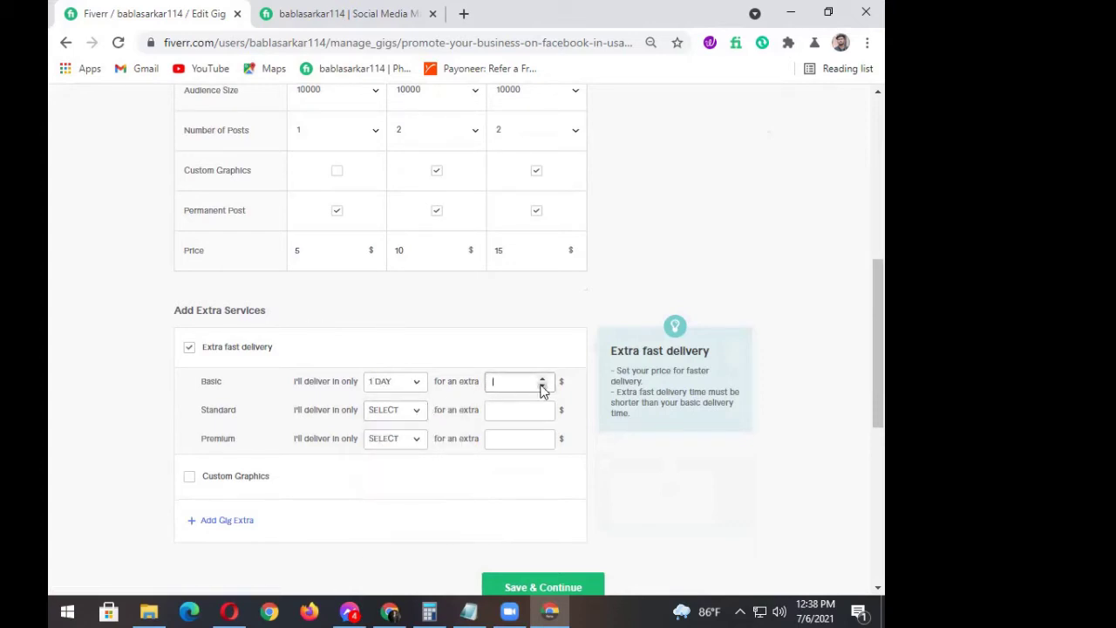
text(10)
- Set extra fast delivery for both the Standard and Premium packages to 2 days for an extra $10 each
click(395, 412)
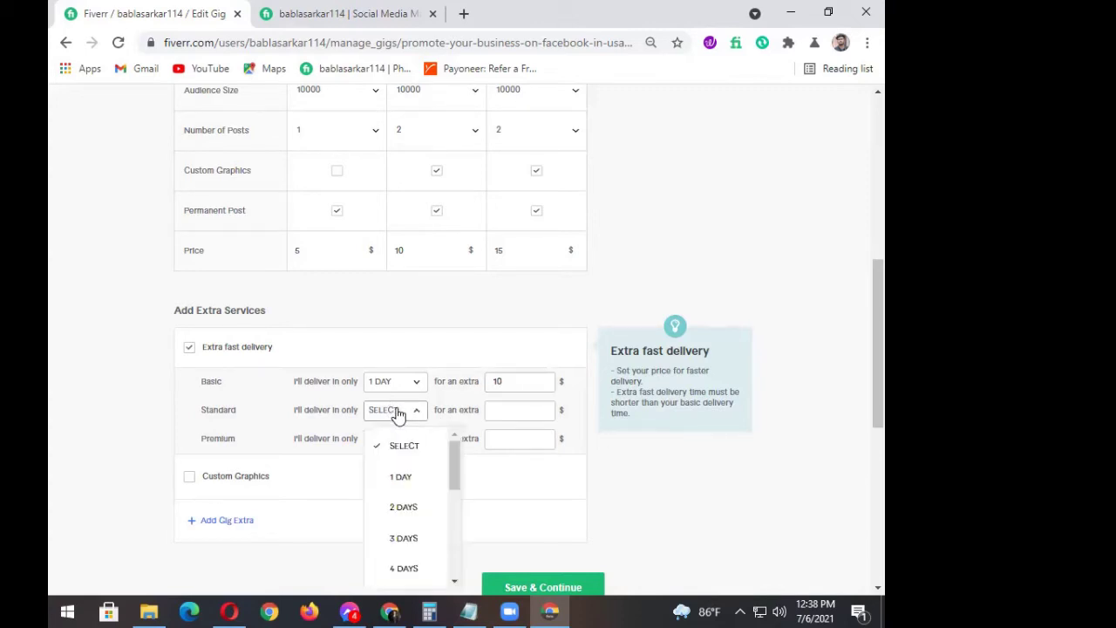
click(391, 510)
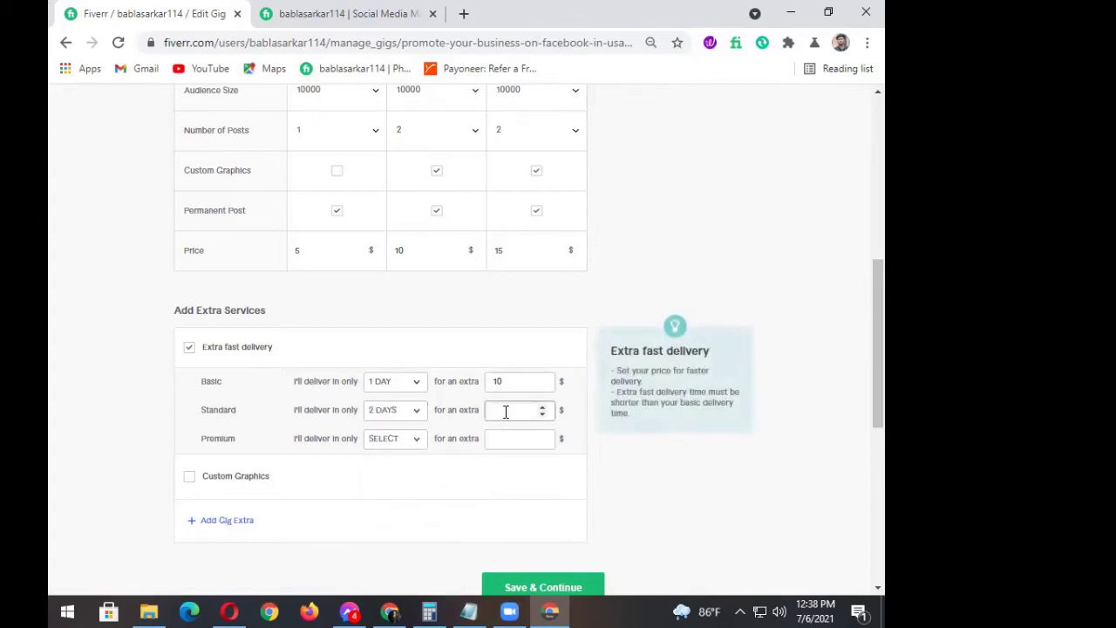
click(505, 412)
text(10)
click(408, 446)
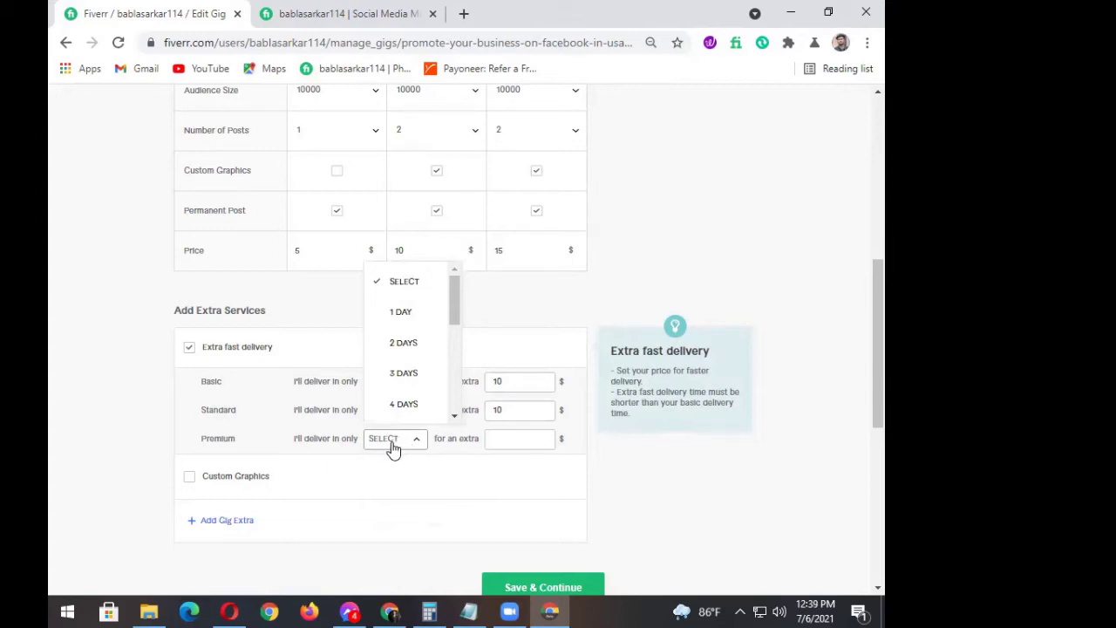
click(407, 348)
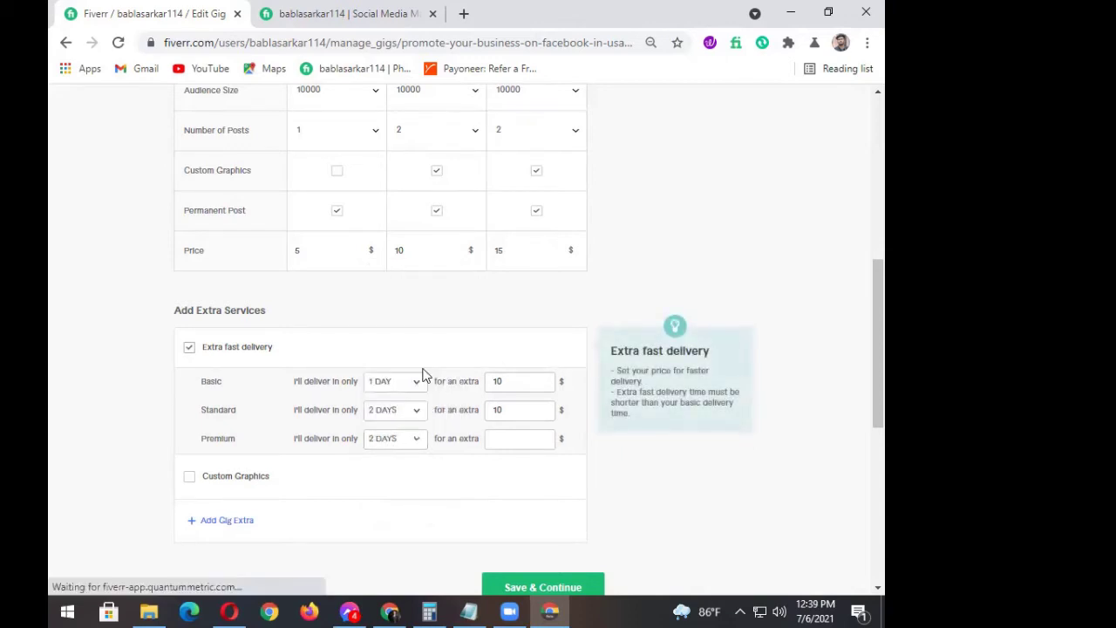
click(495, 437)
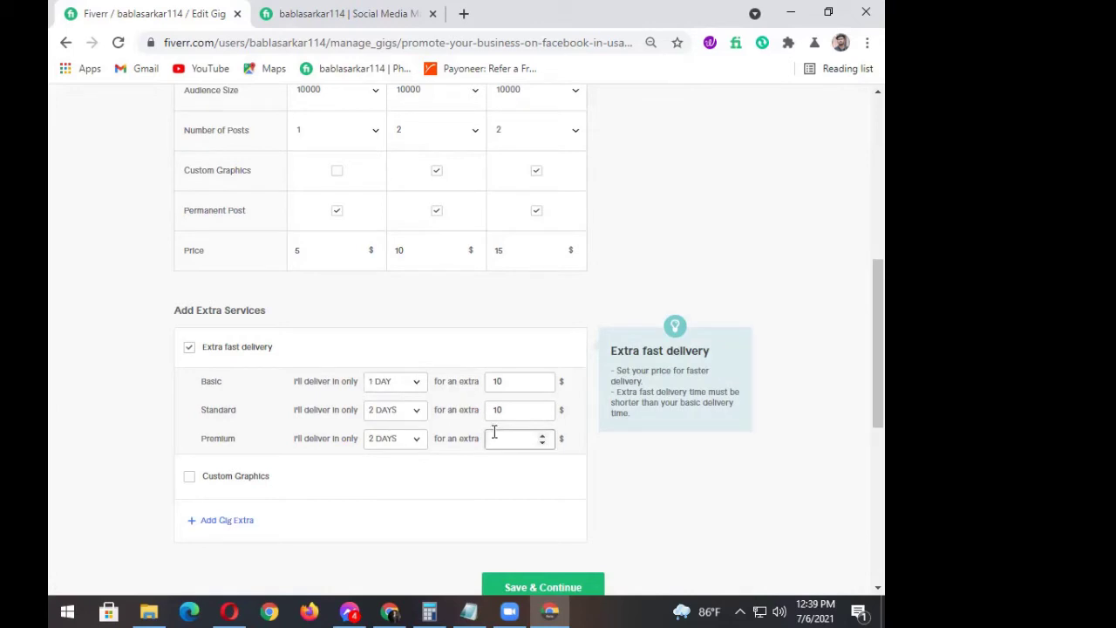
text(10)
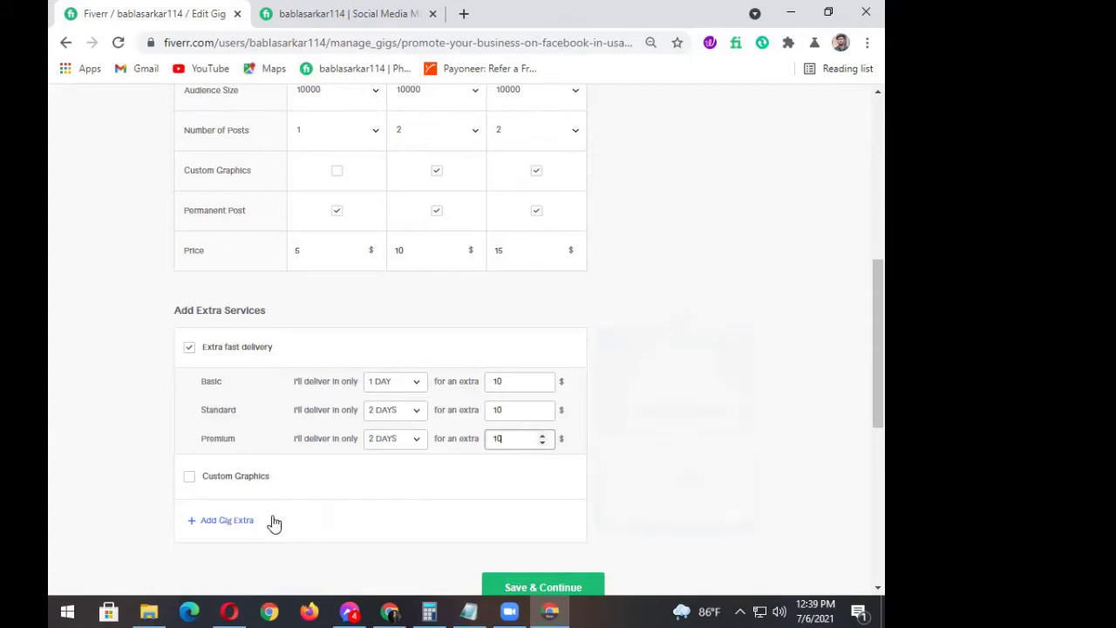
- Enable the Custom Graphics extra service for an extra $10 and 1 additional day
click(188, 479)
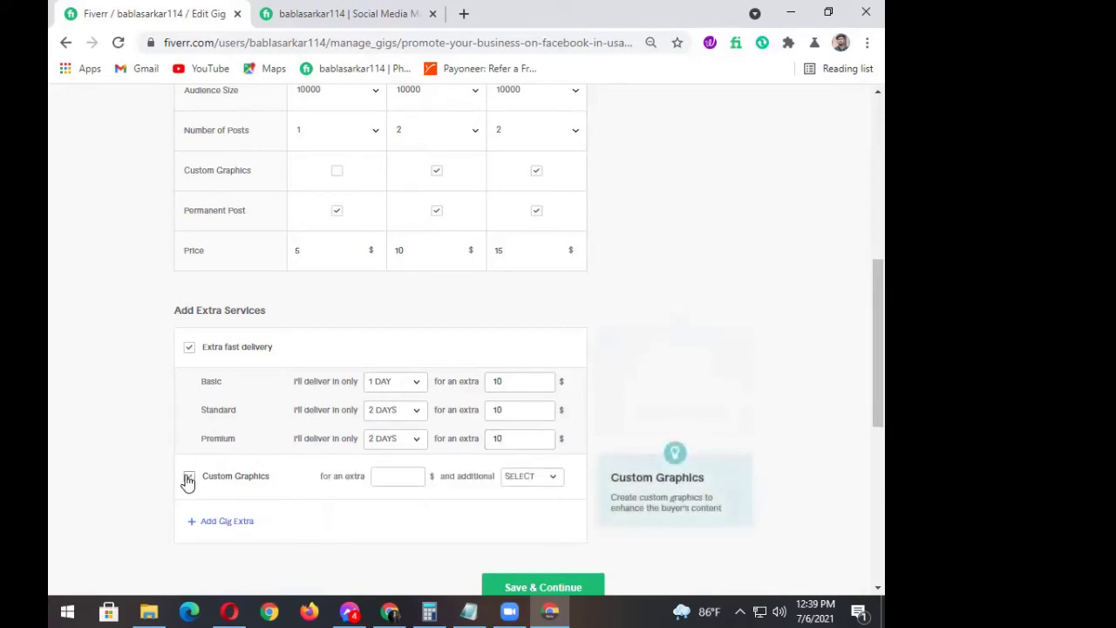
click(188, 480)
click(189, 477)
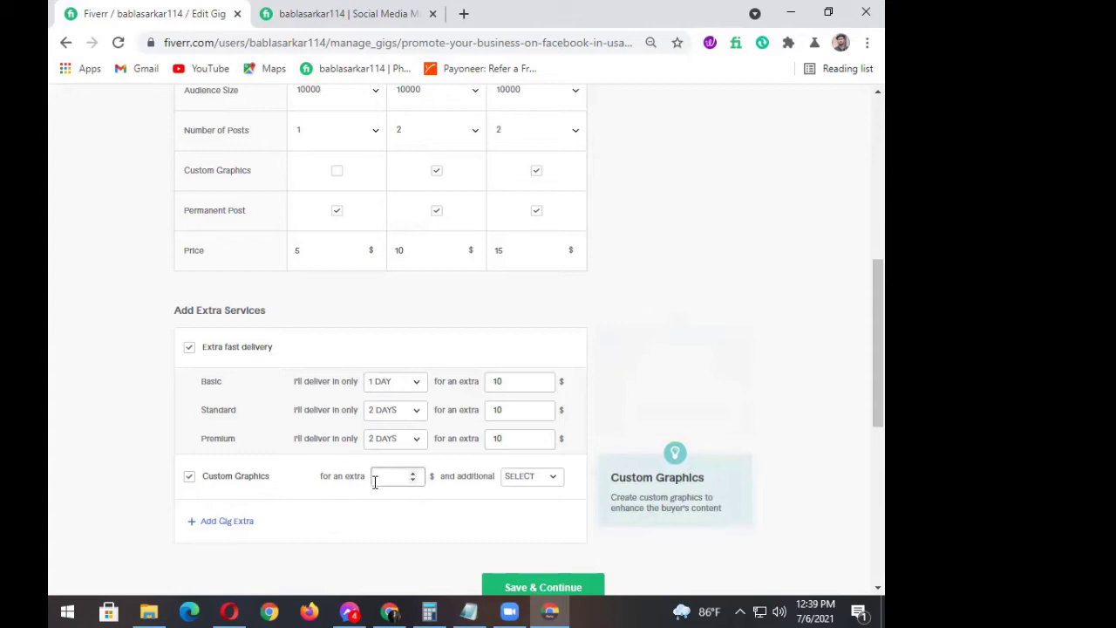
text(15)
key(BackSpace)
text(0)
click(550, 477)
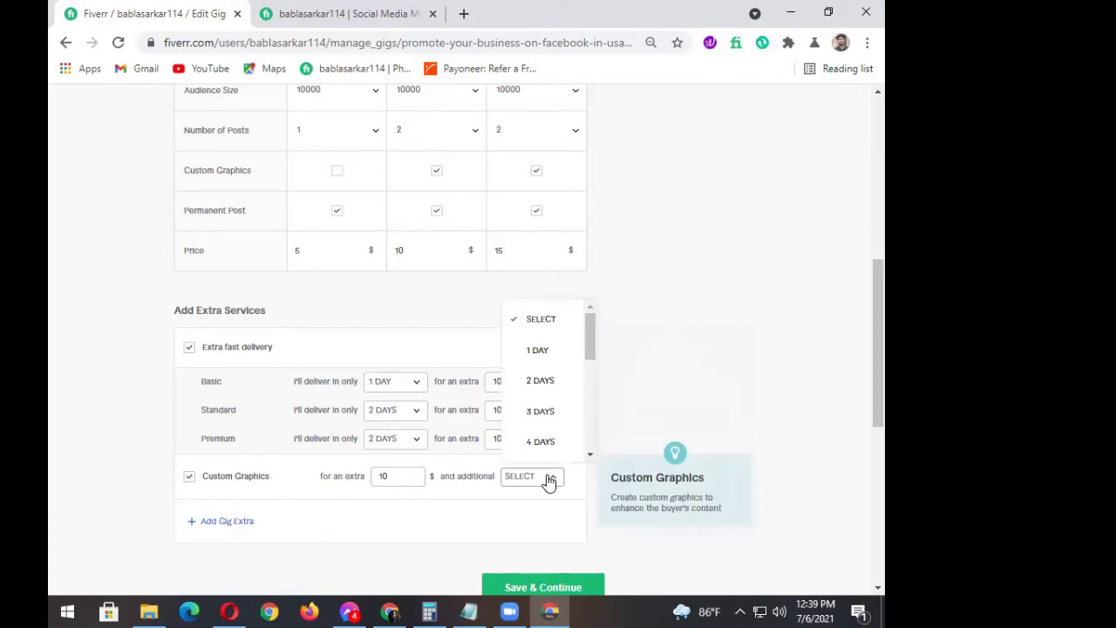
click(538, 353)
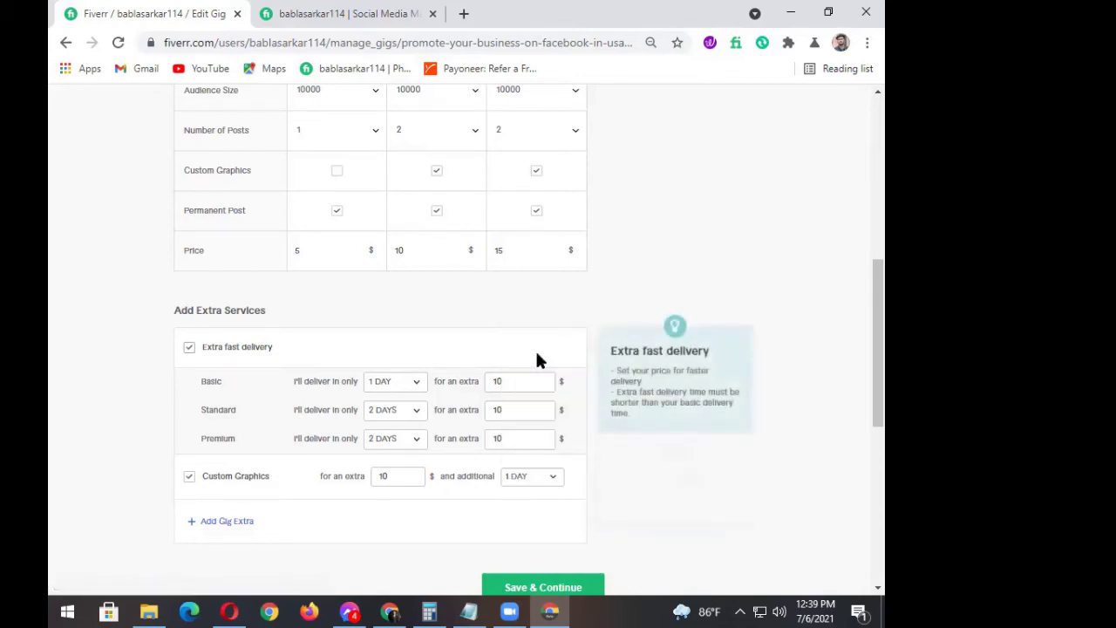
- Open a blank entry for an additional gig extra below the Custom Graphics service
scroll(390, 497, down, 1)
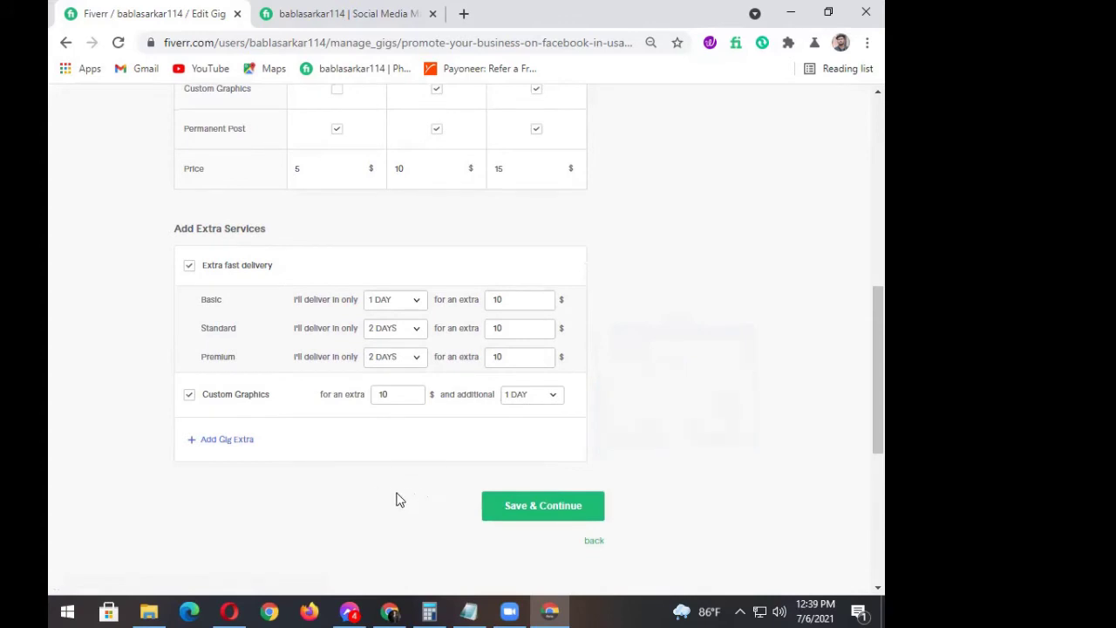
click(222, 445)
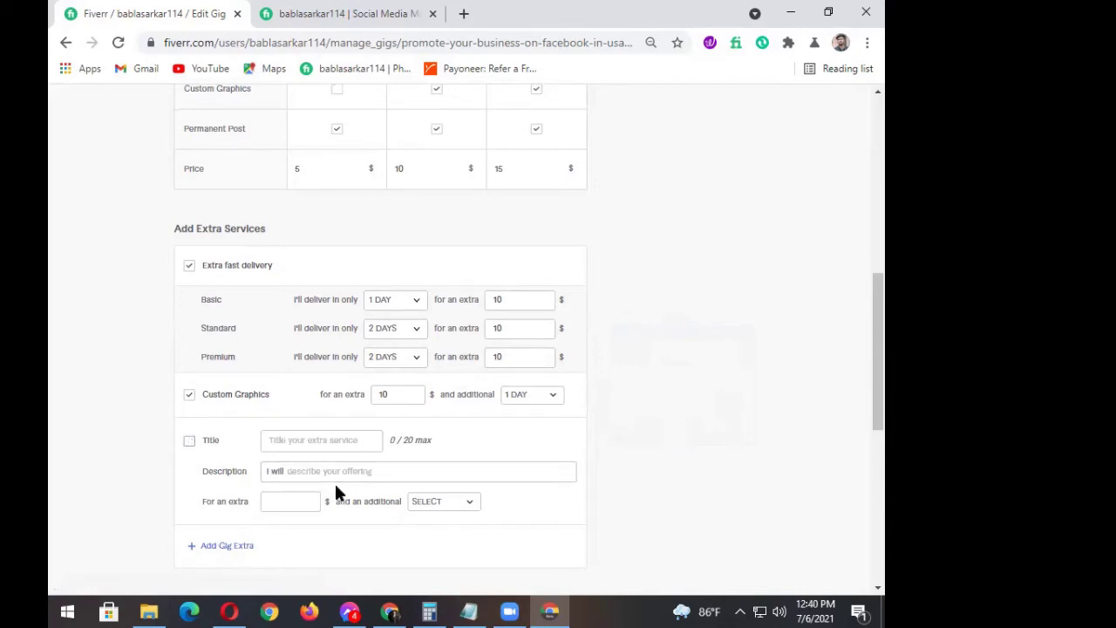
scroll(425, 480, down, 2)
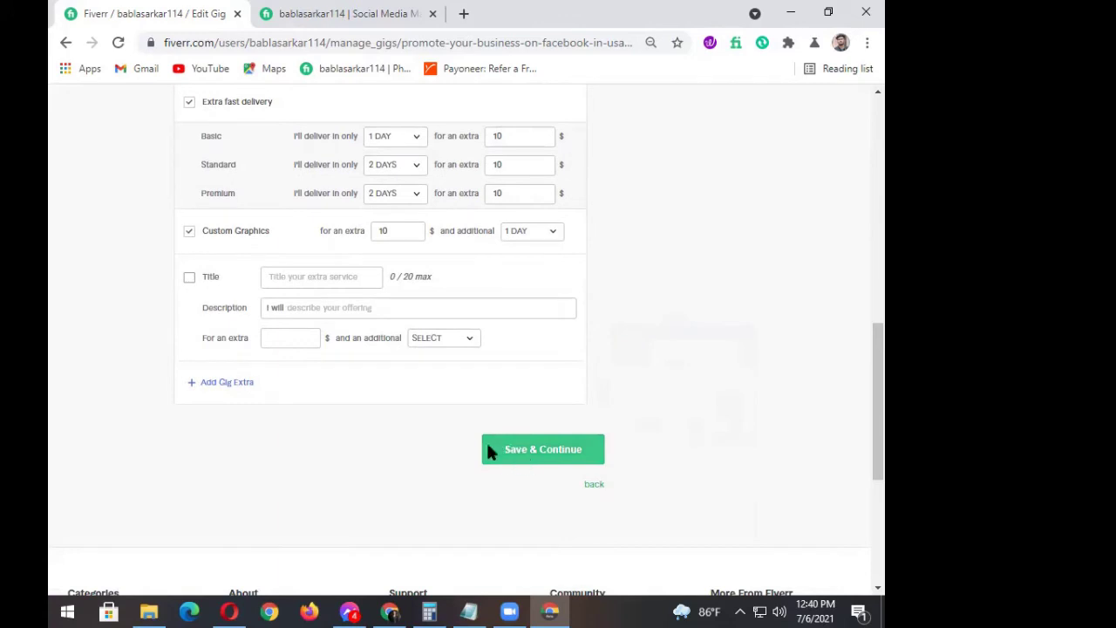
- Change "Millions" to "Million" in the Basic, Standard and Premium package titles
scroll(374, 429, up, 7)
scroll(375, 429, up, 2)
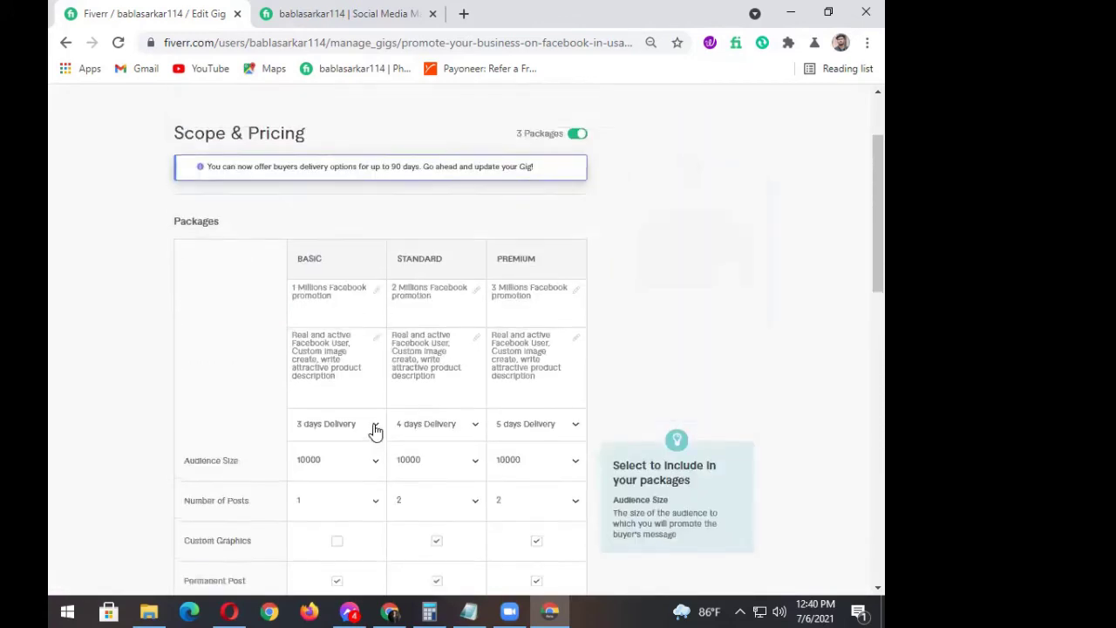
scroll(375, 430, down, 1)
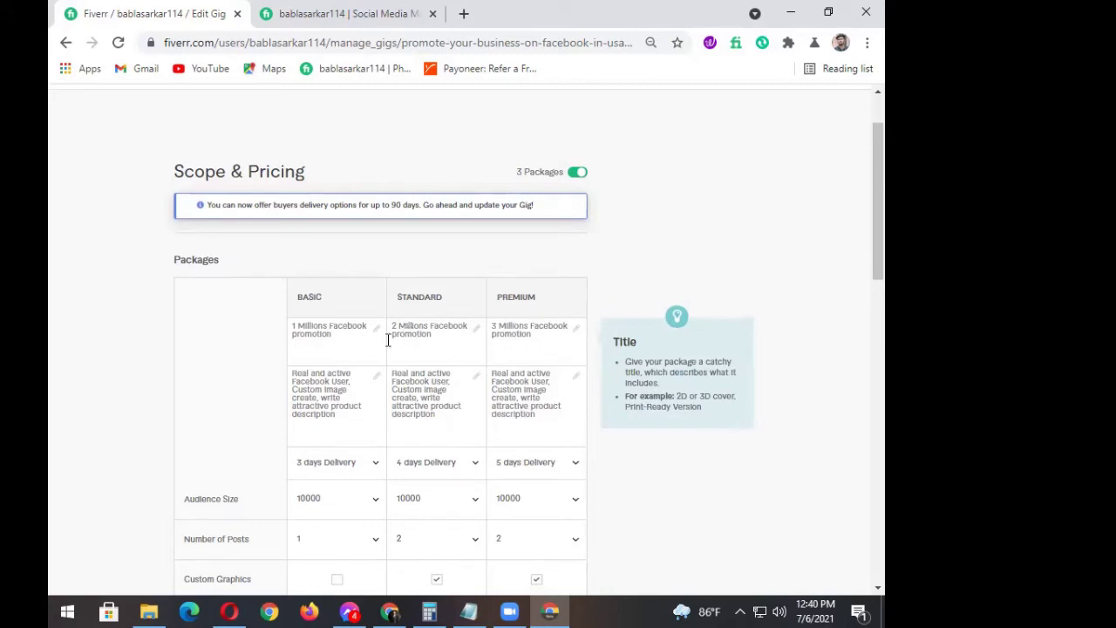
click(328, 326)
key(BackSpace)
click(428, 327)
key(BackSpace)
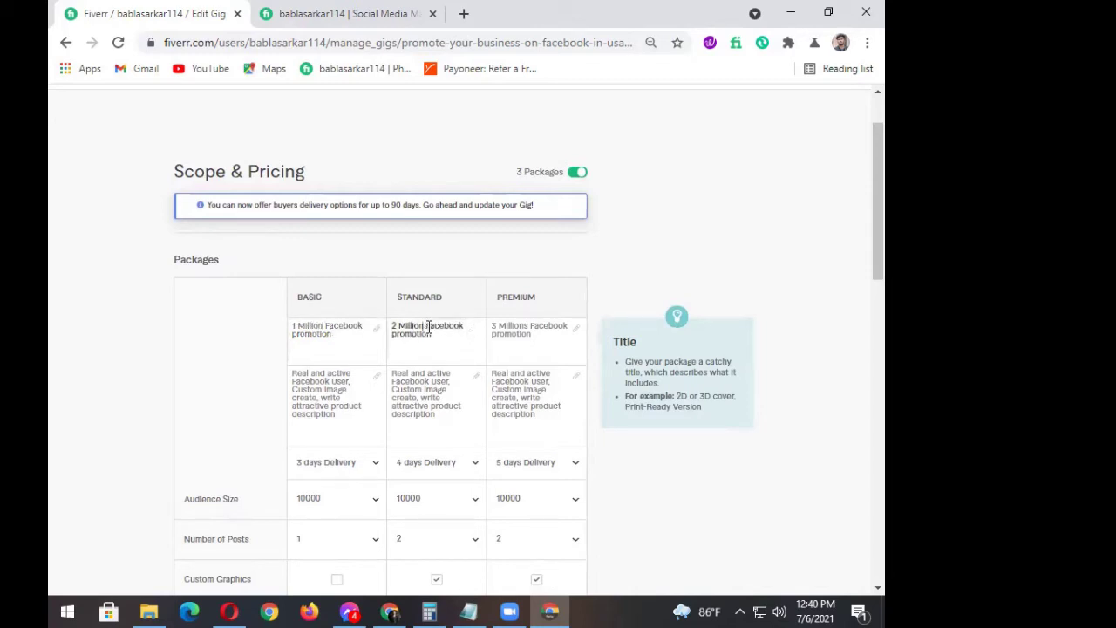
click(528, 327)
key(BackSpace)
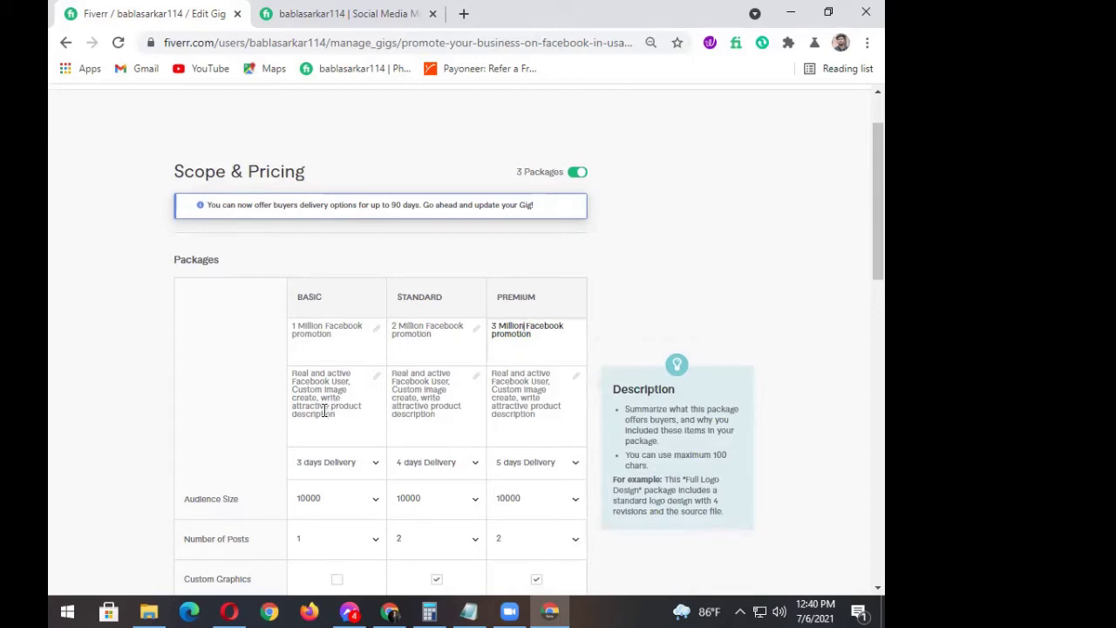
- Review the packages and extra services, save the pricing and continue to the Description & FAQ stage
scroll(332, 436, down, 1)
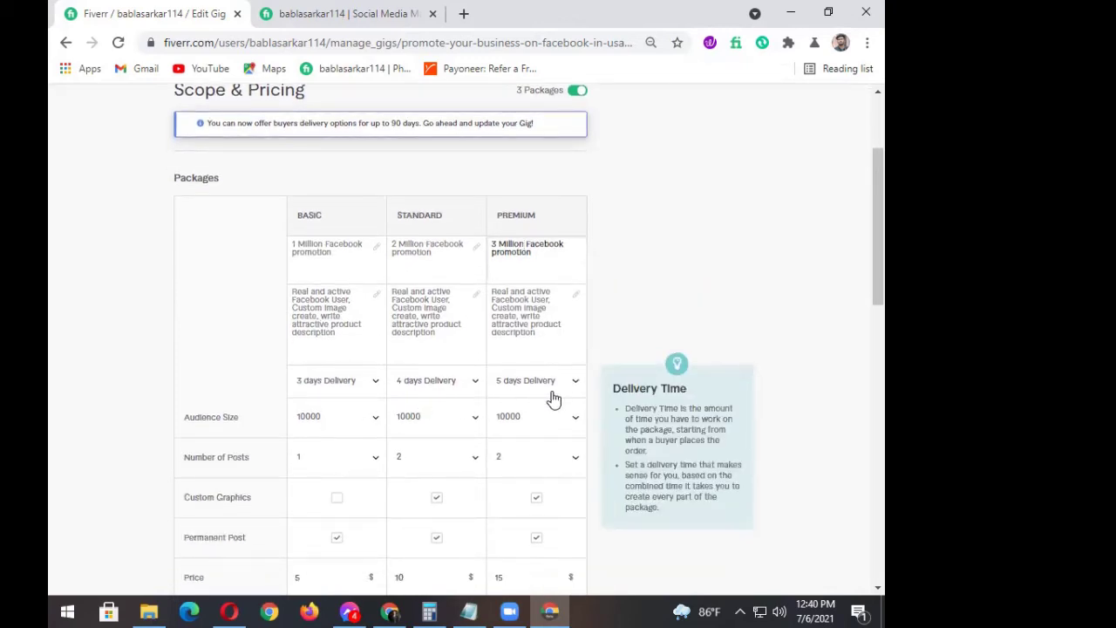
scroll(551, 399, down, 1)
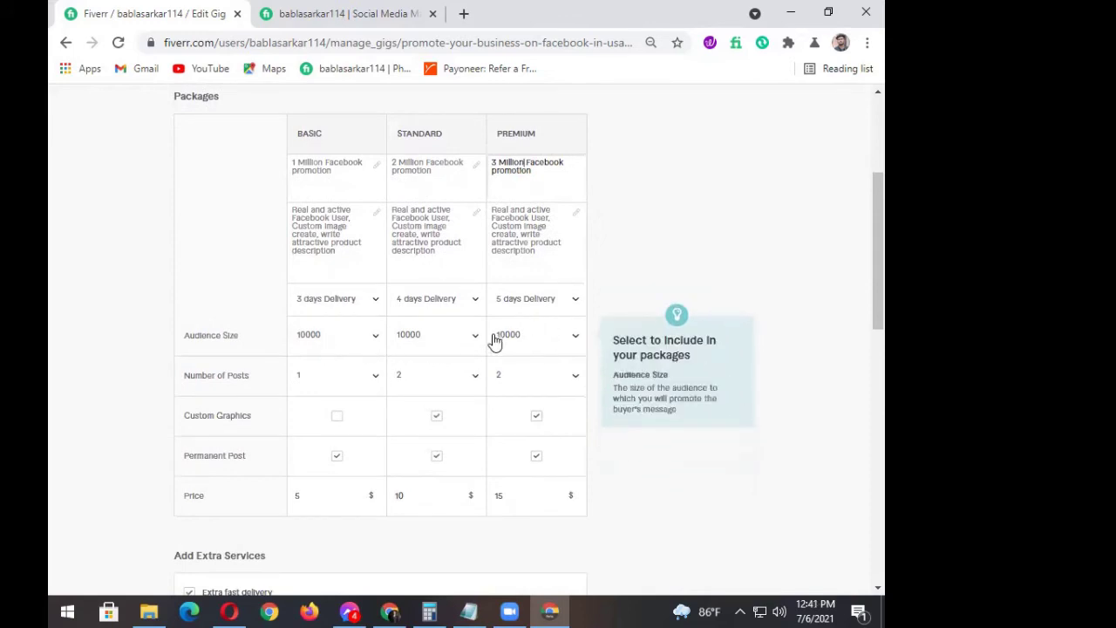
scroll(311, 448, down, 6)
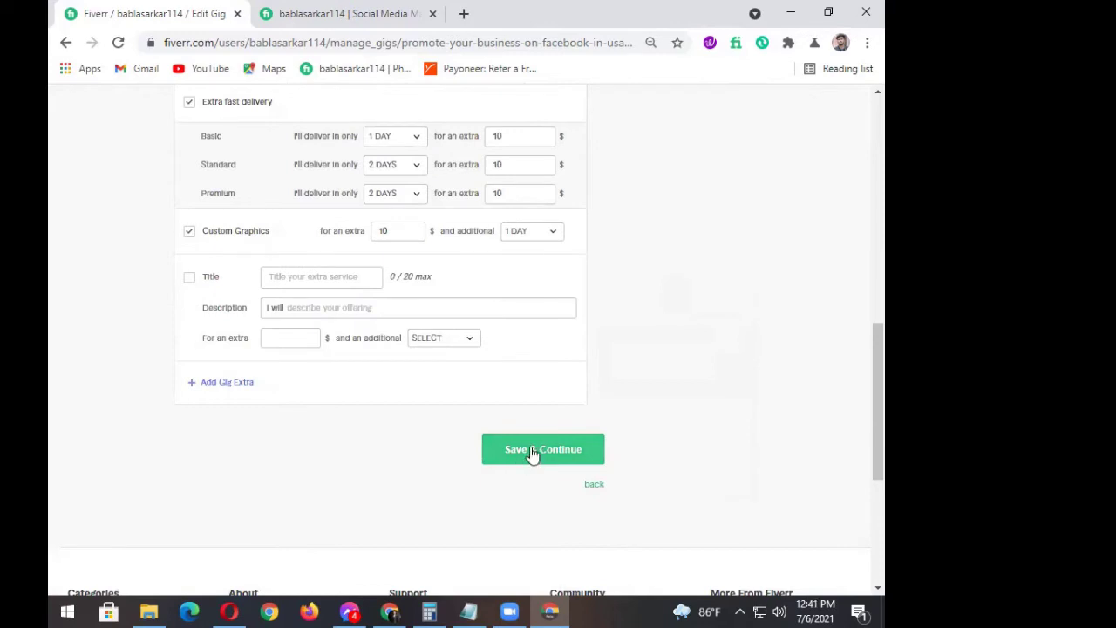
click(531, 449)
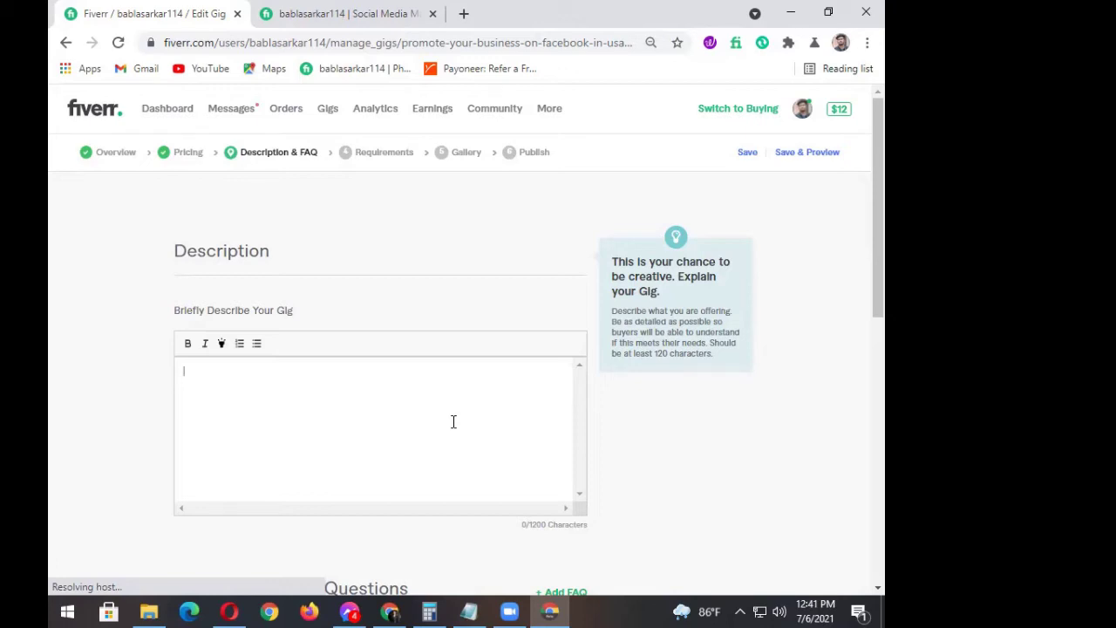
- Begin the gig description with the line "Well come to my facebook promotion GiG"
click(453, 421)
text(Will)
key(BackSpace)
key(BackSpace)
text(ell come to)
text( my fac)
text(eo)
key(BackSpace)
key(BackSpace)
text(eb)
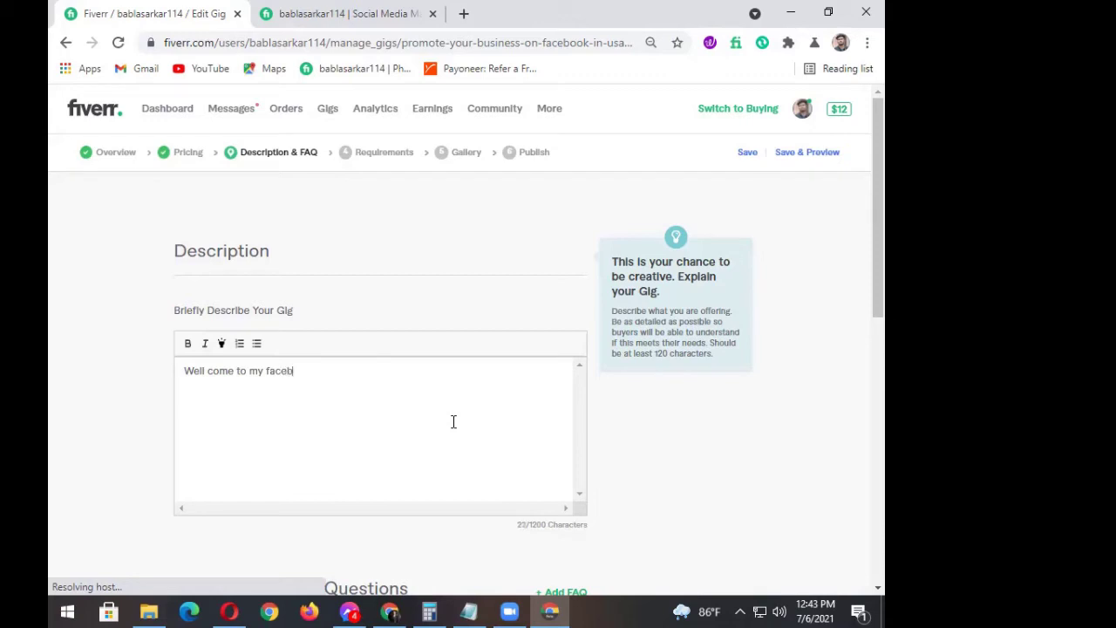
text(ook prdmotion gig)
key(BackSpace)
key(BackSpace)
key(BackSpace)
text(G)
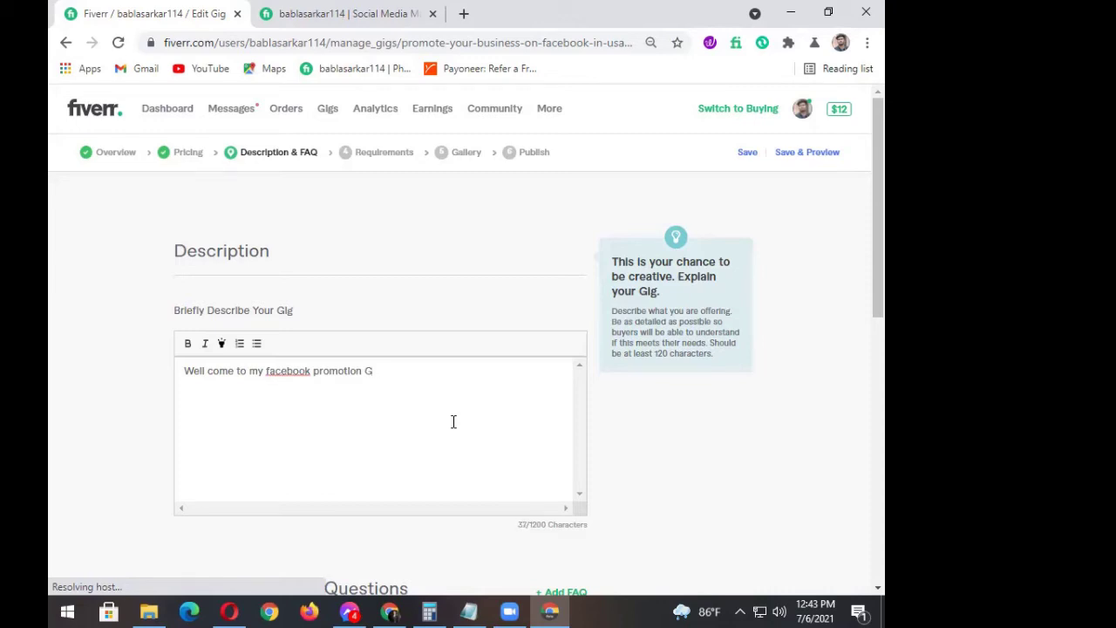
text(I)
- Capitalize "Facebook" in the opening line of the description
click(268, 370)
key(Delete)
text(F)
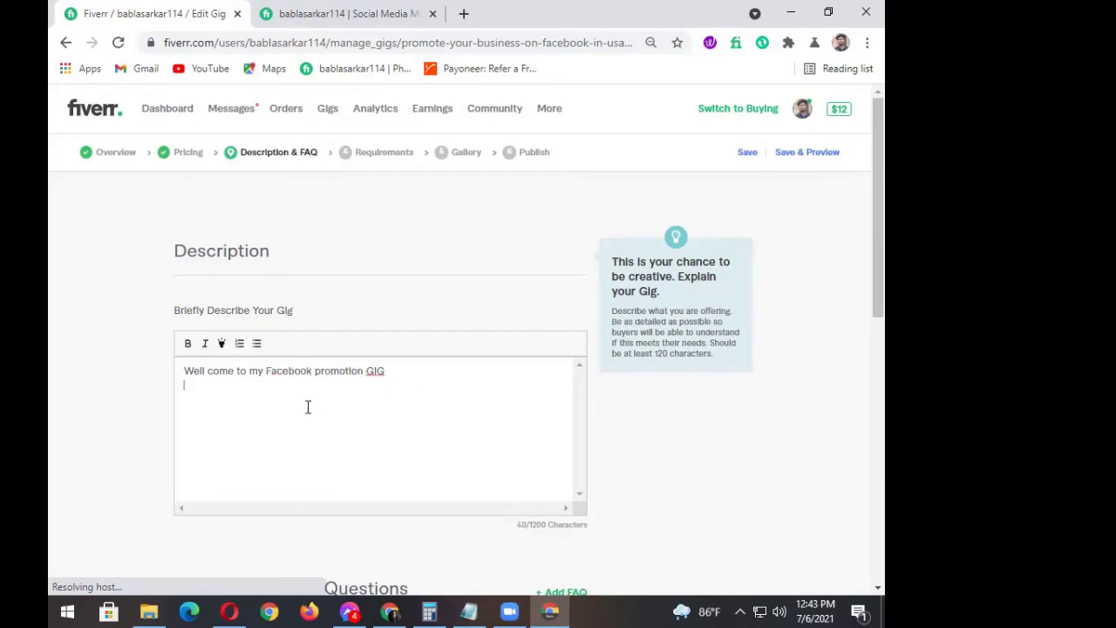
- Start a new paragraph, separated by an empty line, with the words "Would you like to promote"
scroll(276, 418, down, 1)
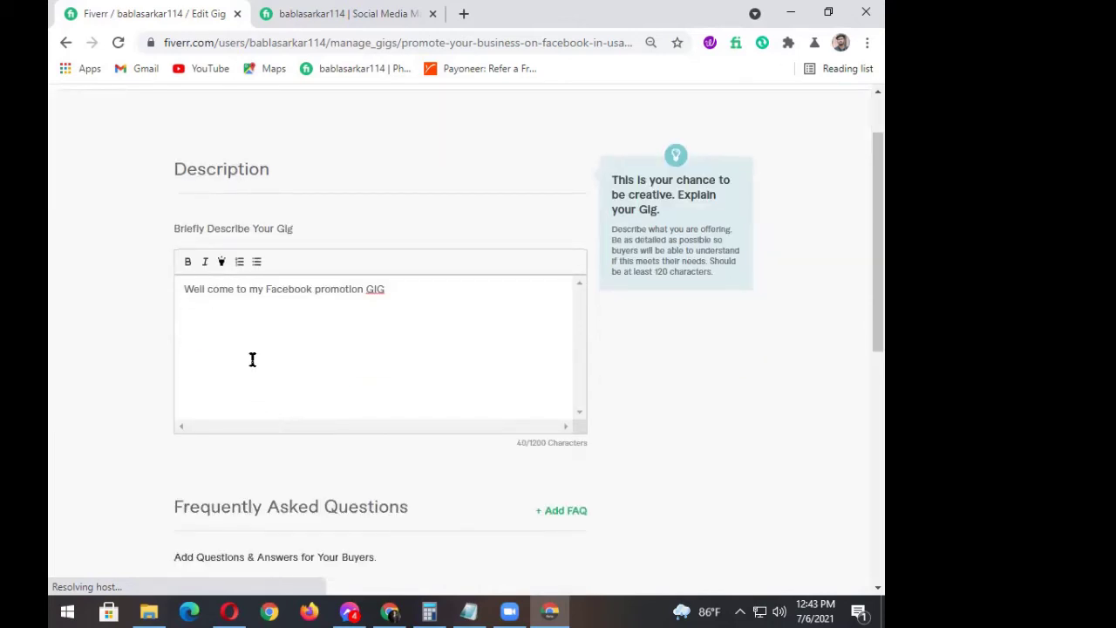
key(Return)
key(BackSpace)
key(BackSpace)
text(Who)
key(BackSpace)
key(BackSpace)
key(BackSpace)
text(h)
key(BackSpace)
text(ell)
key(BackSpace)
key(BackSpace)
key(BackSpace)
text(would you)
text(l)
click(193, 318)
key(BackSpace)
text(W)
click(248, 321)
text(ke)
text( to)
text( por)
key(BackSpace)
key(BackSpace)
text(romote)
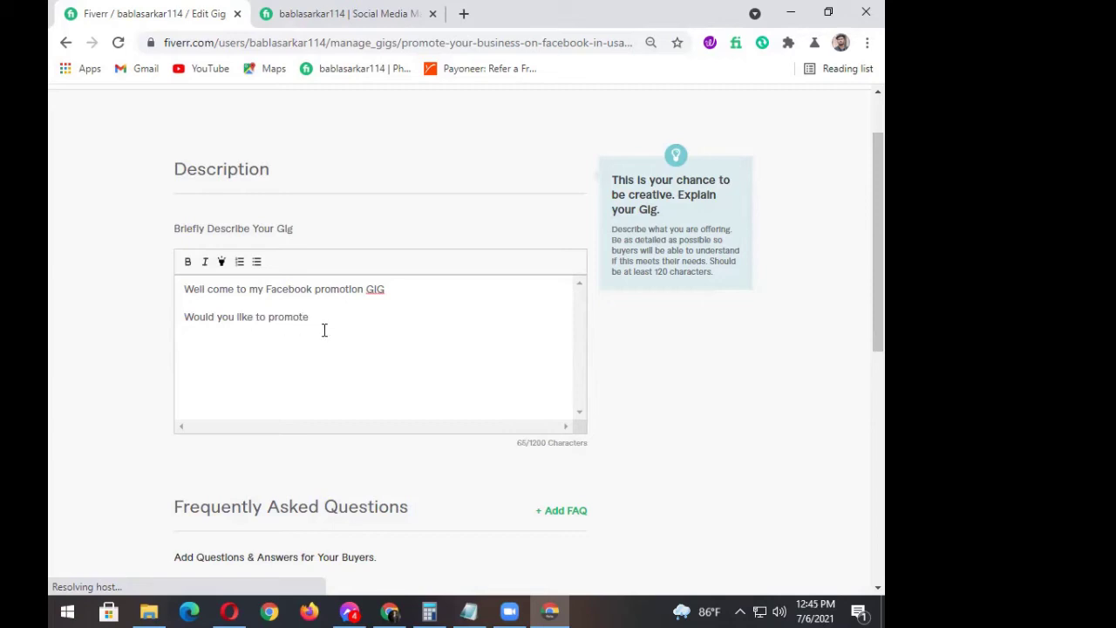
- Complete the paragraph's opening question with "your business or product?"
text( yo)
text(ur bu)
text(si)
text(ness or)
text(p)
text(ol)
key(BackSpace)
text(r)
key(BackSpace)
key(BackSpace)
text(roducts)
key(BackSpace)
text(?)
- Follow the question with the sentence "You are at the right place now."
click(430, 319)
text(you)
key(BackSpace)
key(BackSpace)
key(BackSpace)
text(yuou area)
key(BackSpace)
key(BackSpace)
text(ar)
text( the)
key(BackSpace)
key(BackSpace)
key(BackSpace)
key(BackSpace)
key(BackSpace)
key(BackSpace)
text(t the rig)
key(BackSpace)
key(BackSpace)
text(ight p)
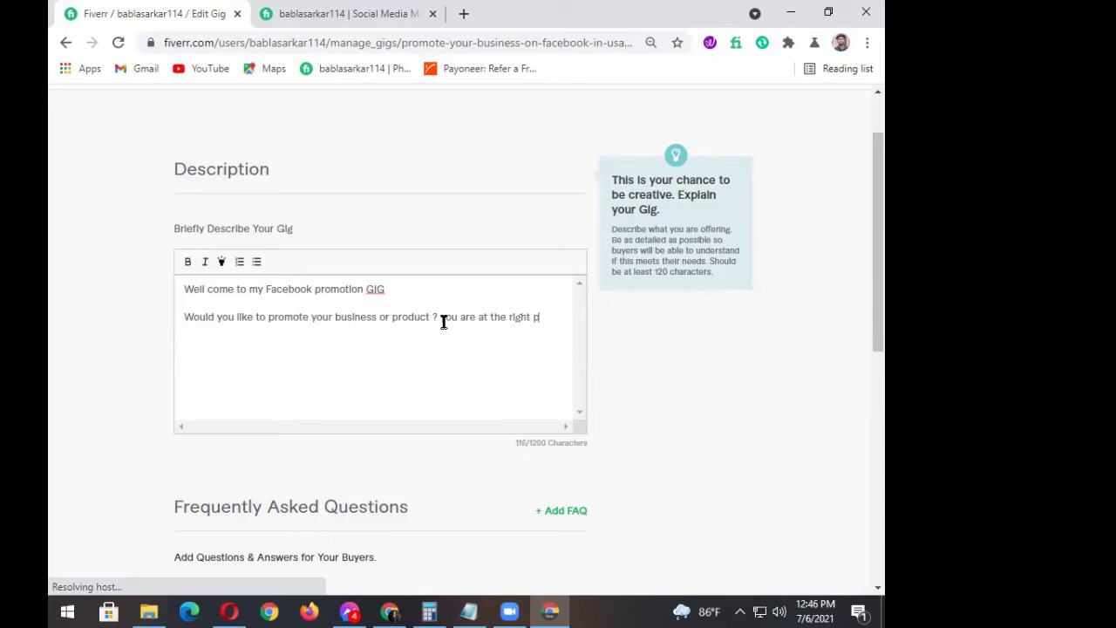
text(lace no)
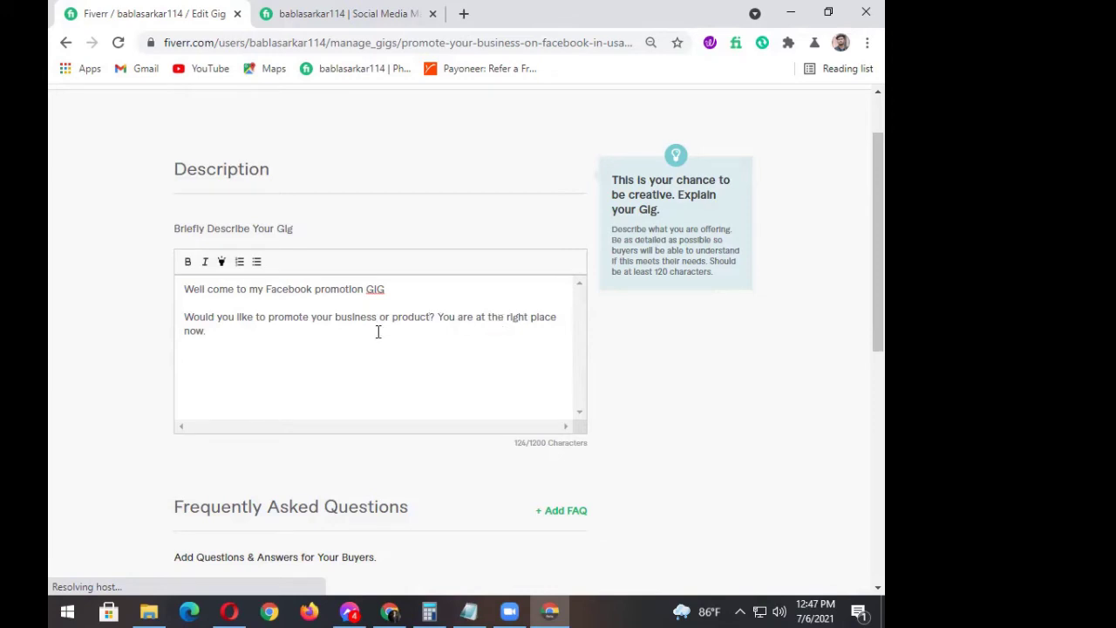
- Add the start of another sentence to the paragraph: "The best way to develop your business"
click(222, 338)
text(The B)
key(BackSpace)
text(bw)
key(BackSpace)
text(est way to)
text(D)
key(BackSpace)
text(develop your business)
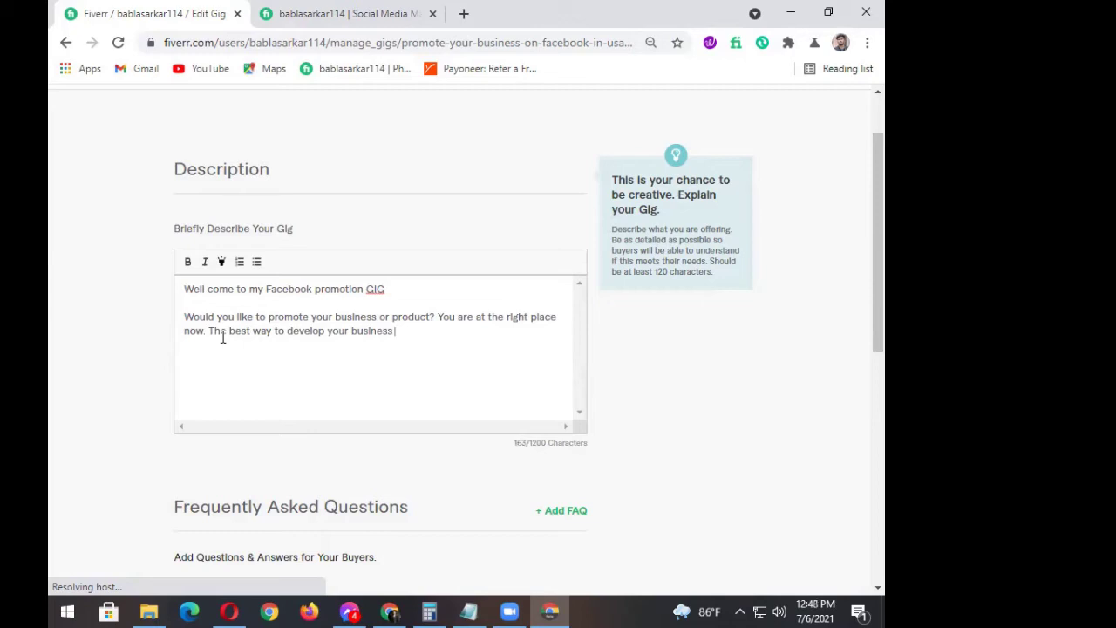
- Finish the sentence about developing the business with "is through Facebook."
text( is thiou)
key(BackSpace)
text(ugh)
text(Facebook)
key(BackSpace)
key(BackSpace)
key(BackSpace)
text(ook.)
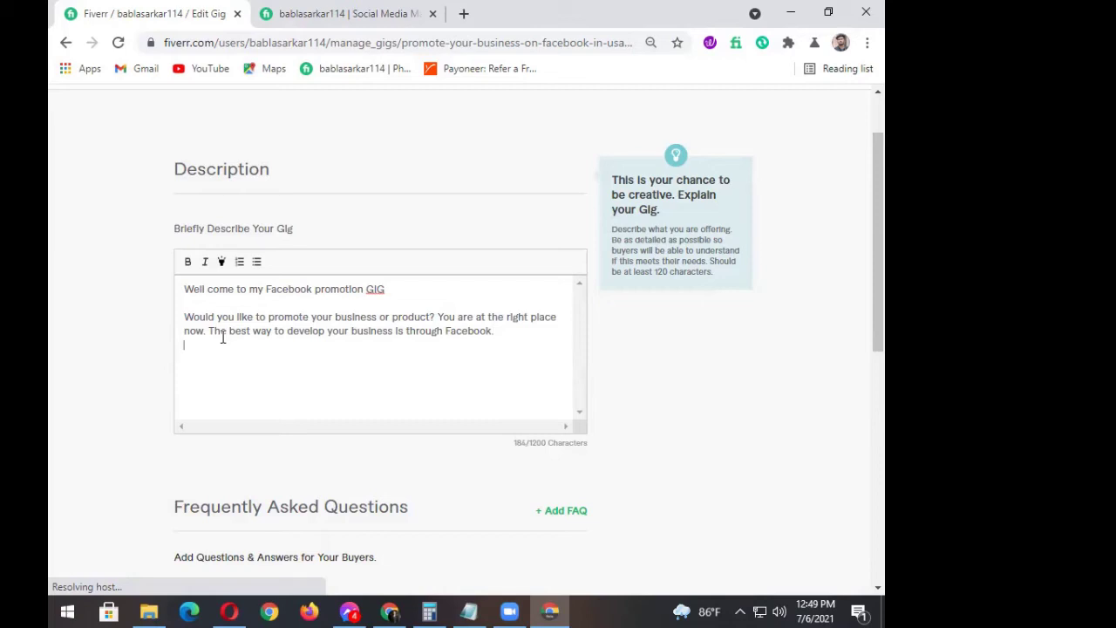
- On a new line, write "A lot of my experience has been" with the spelling of "has" corrected
key(Return)
text(A)
text(t)
text( of my)
text(a)
key(BackSpace)
text(Expre)
key(BackSpace)
key(BackSpace)
key(BackSpace)
key(BackSpace)
key(BackSpace)
text(exp)
text(erience)
text(w)
key(BackSpace)
text(hes been)
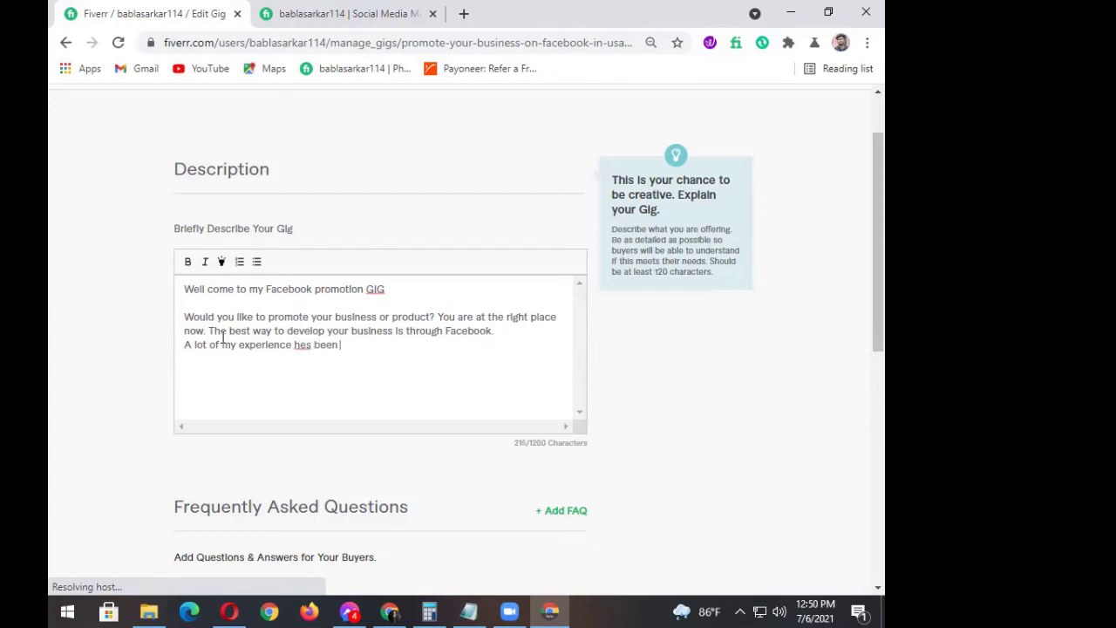
right_click(300, 345)
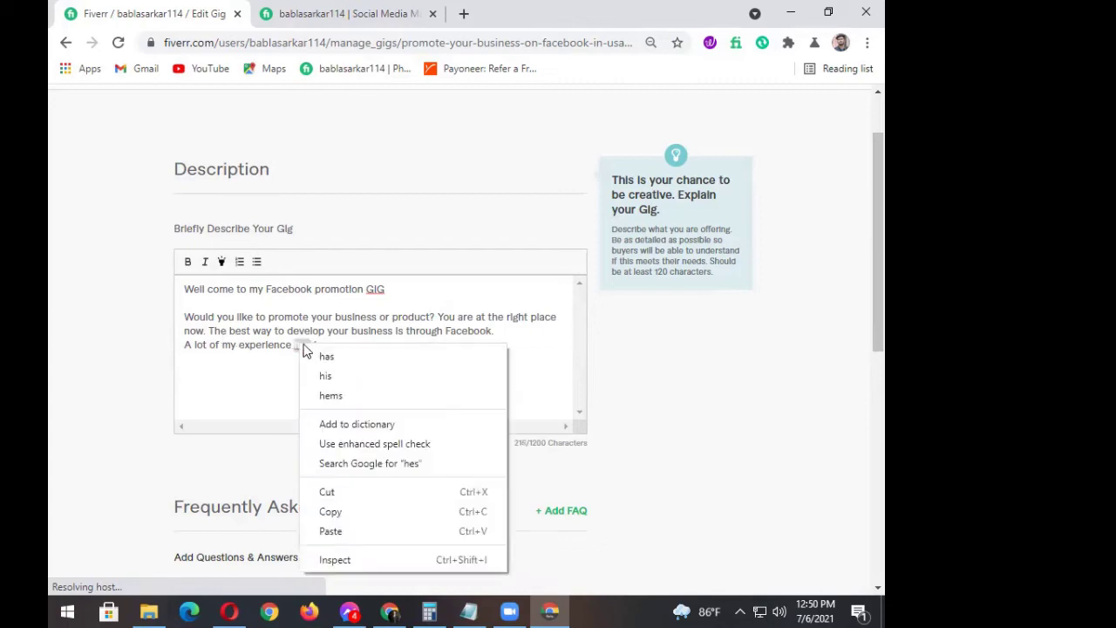
click(322, 357)
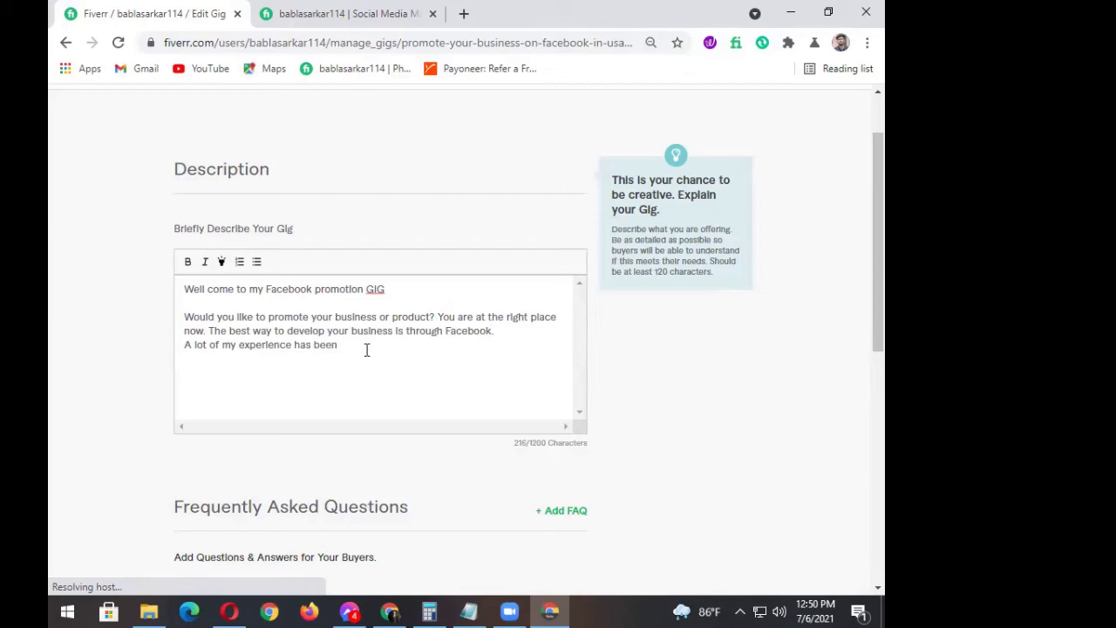
- Continue the experience sentence with the words "in social"
text(in soci)
text(al m)
text(edia)
key(BackSpace)
key(BackSpace)
key(BackSpace)
key(BackSpace)
key(BackSpace)
key(BackSpace)
- Complete the experience sentence with "media marketing."
key(ctrl+plus)
key(ctrl+plus)
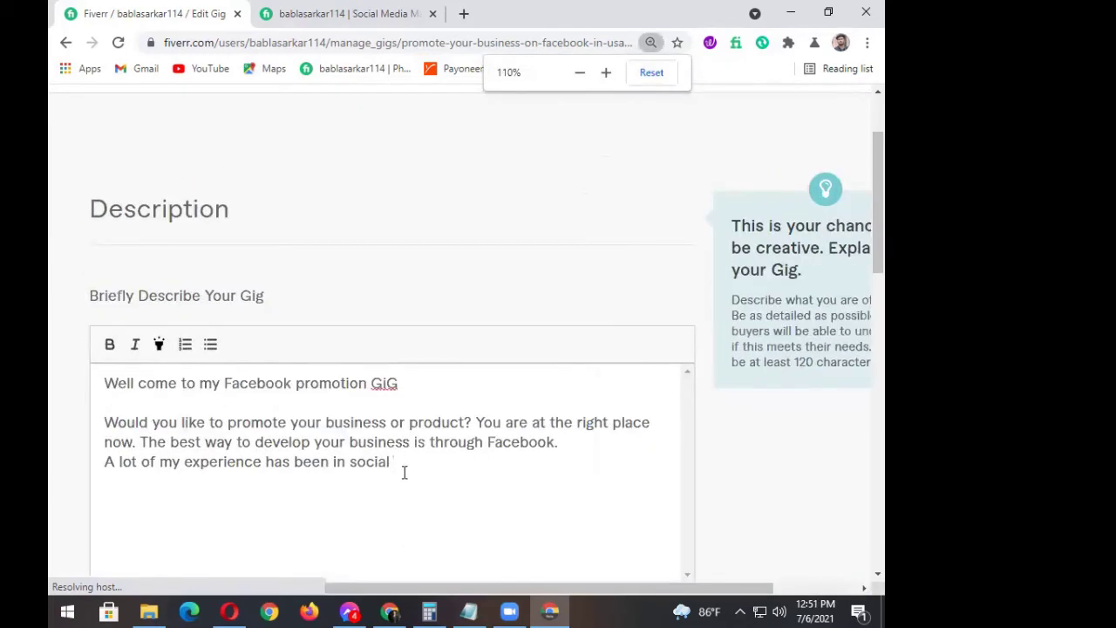
key(ctrl+minus)
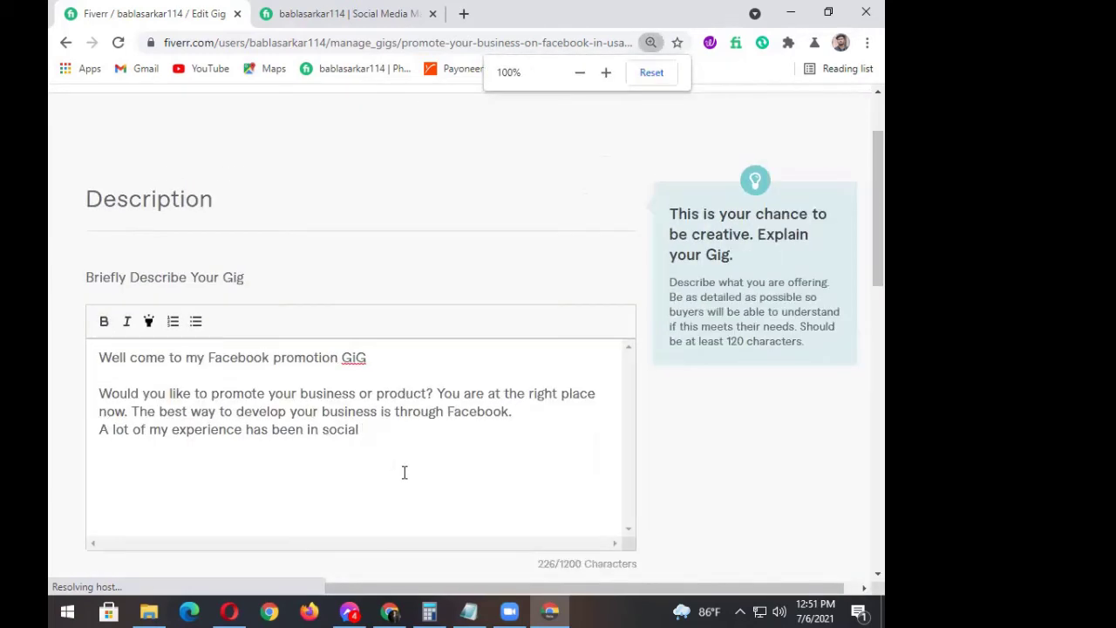
key(ctrl+minus)
key(ctrl+minus)
key(ctrl+minus)
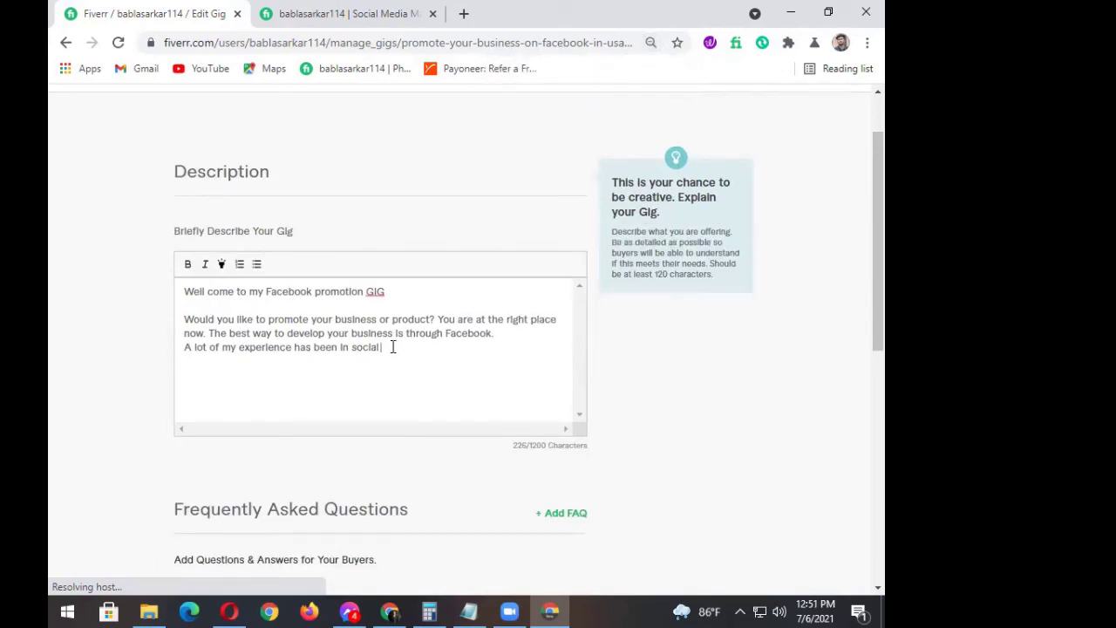
text(marketing)
click(381, 347)
text(media)
text(,)
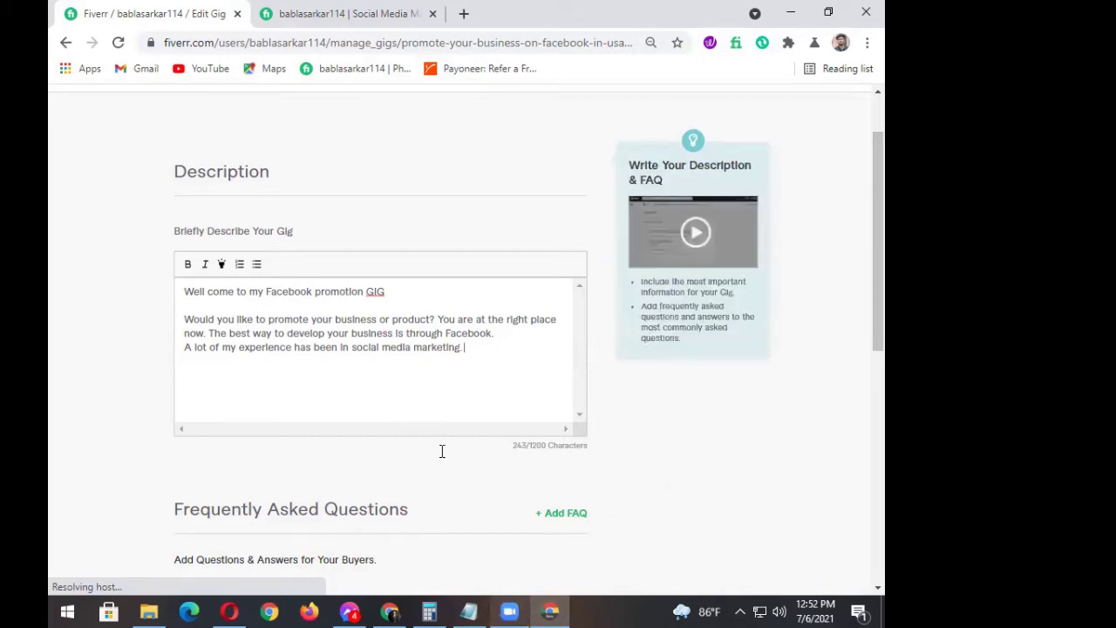
- After the experience sentence in the description, add "You can trust me to", replacing the mistaken word "terrace" with "trust"
click(463, 348)
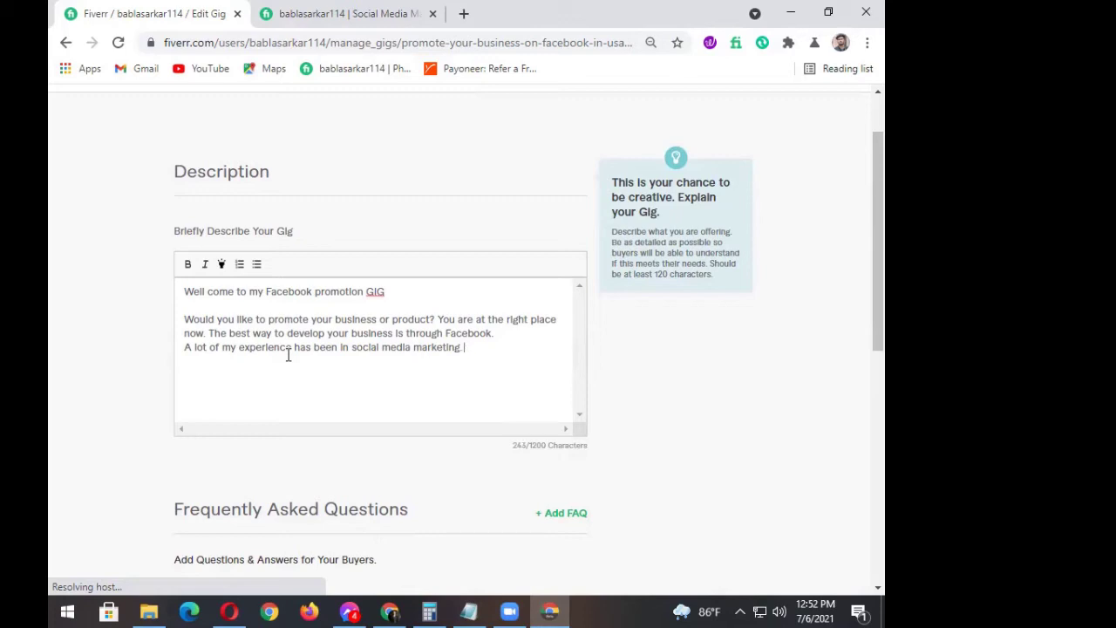
text(You can)
text(terrace me to)
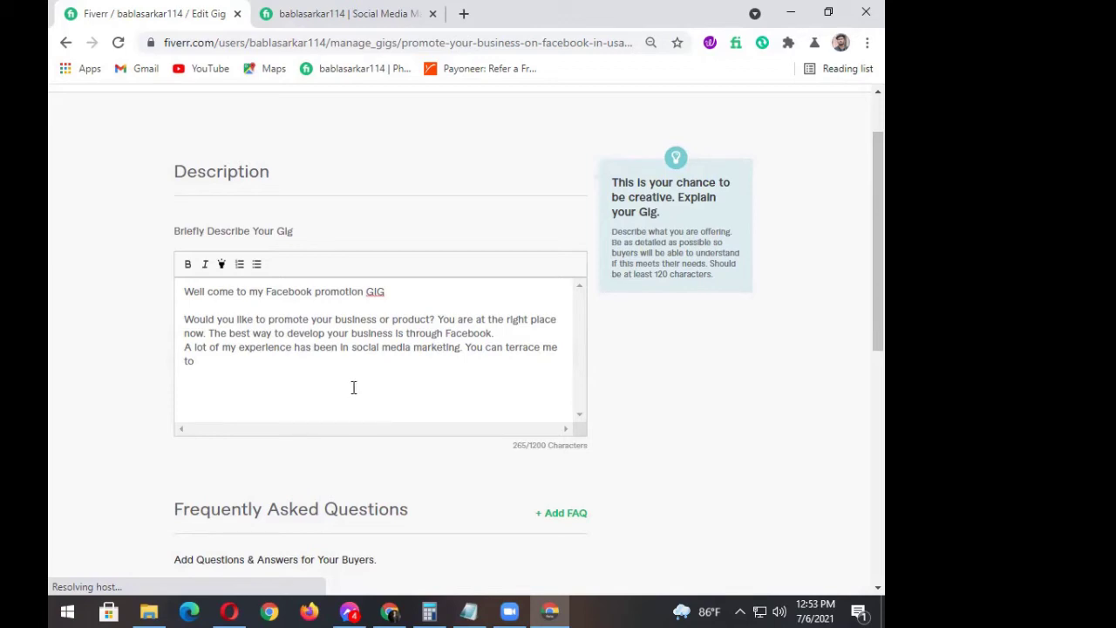
double_click(507, 352)
text(trust)
click(566, 344)
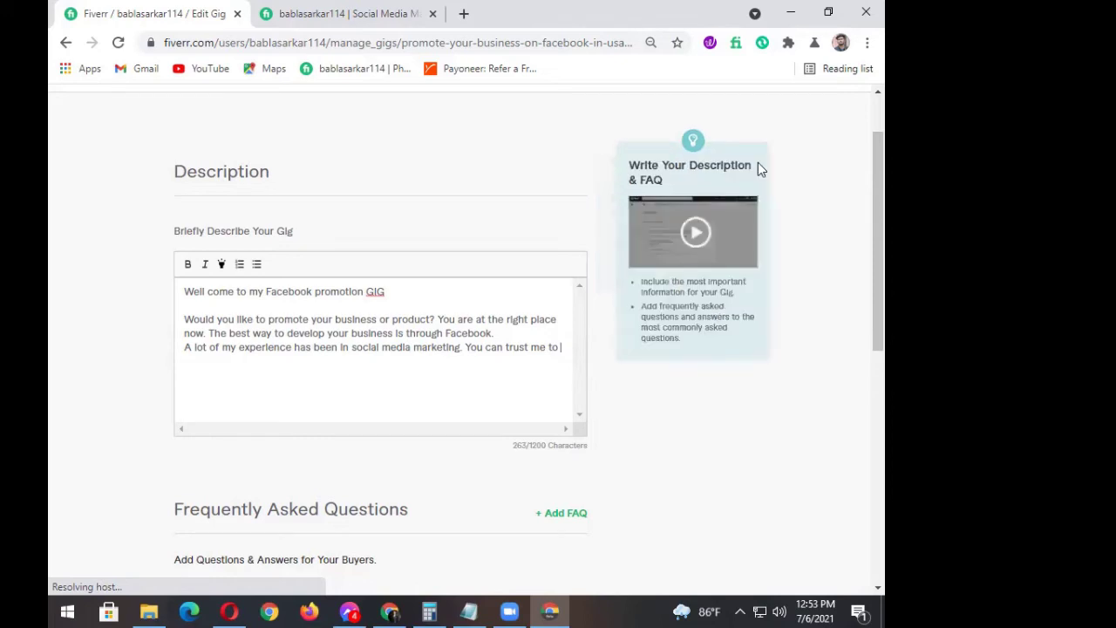
- Continue the trust sentence with "create exceptional Facebook post", capitalizing "Facebook"
scroll(494, 296, up, 2)
scroll(493, 300, down, 2)
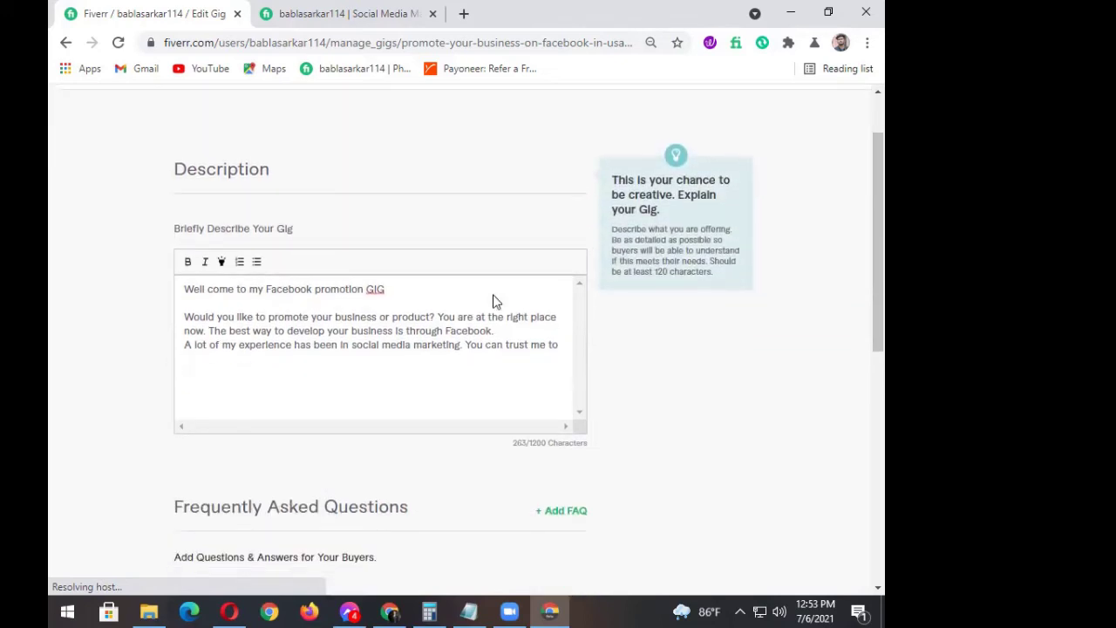
text(create)
text(ex)
text(c)
text(eptional face)
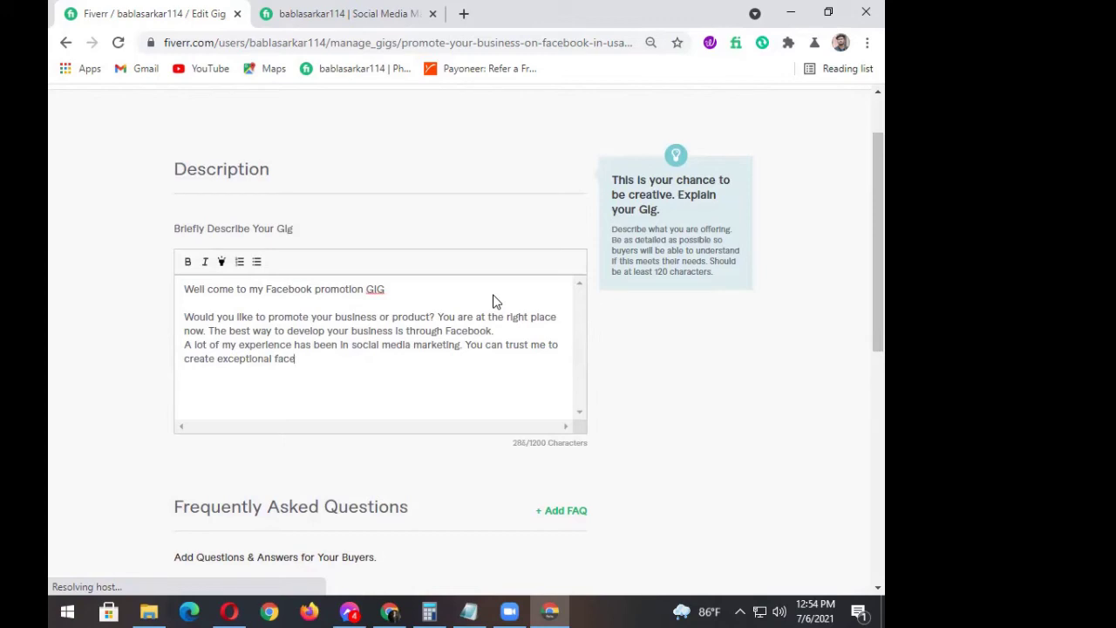
text(book post)
click(280, 359)
key(BackSpace)
text(F)
- Continue the sentence about Facebook posts with "that increase sales for your business", correcting the spelling of "sales"
text( that in)
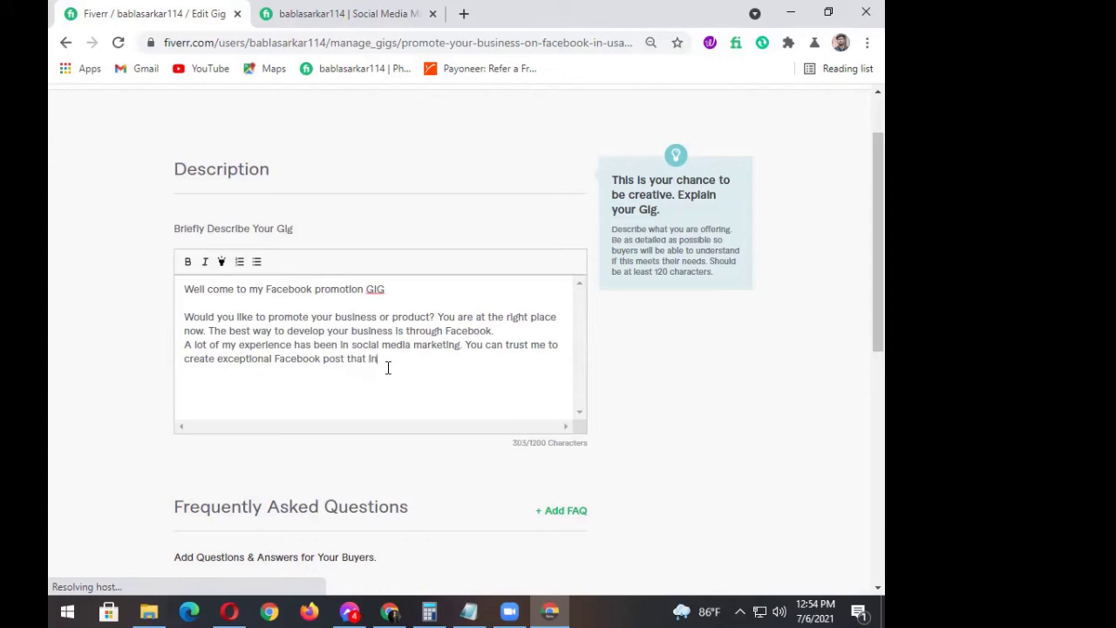
text(d)
text(rease sells)
text(for)
key(BackSpace)
text(a)
click(461, 357)
click(432, 361)
key(BackSpace)
text(e)
key(BackSpace)
text(e)
click(453, 360)
text(your bus)
text(iness)
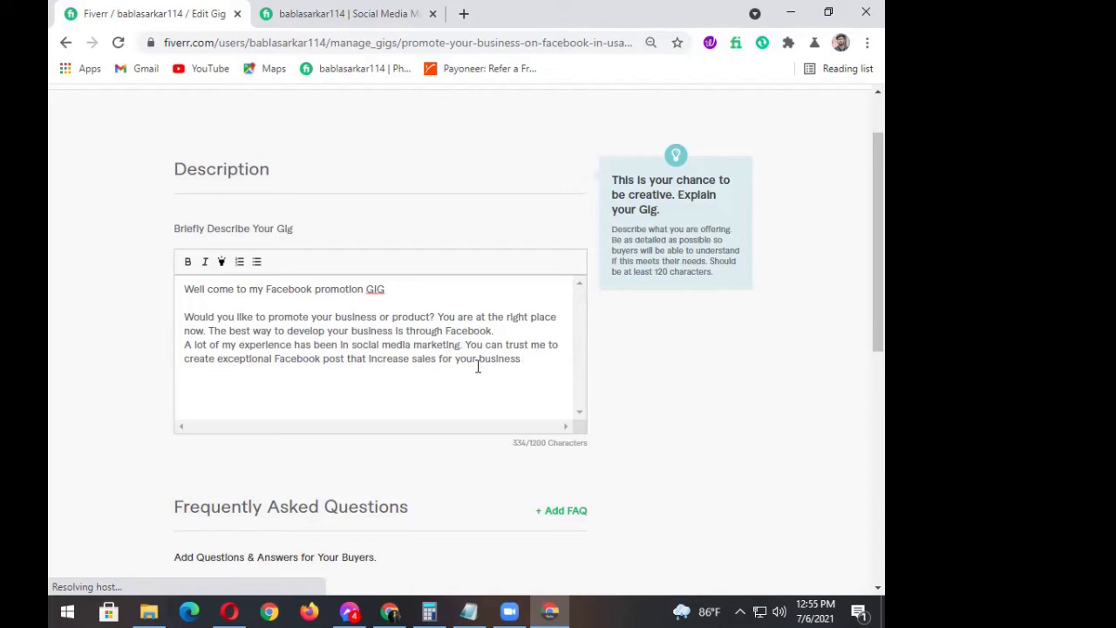
- End the sentence with a period and add "I will promote your Facebook pages using", with the spelling of "using" corrected
text(. I)
key(BackSpace)
key(BackSpace)
text(I will promote your Facebo)
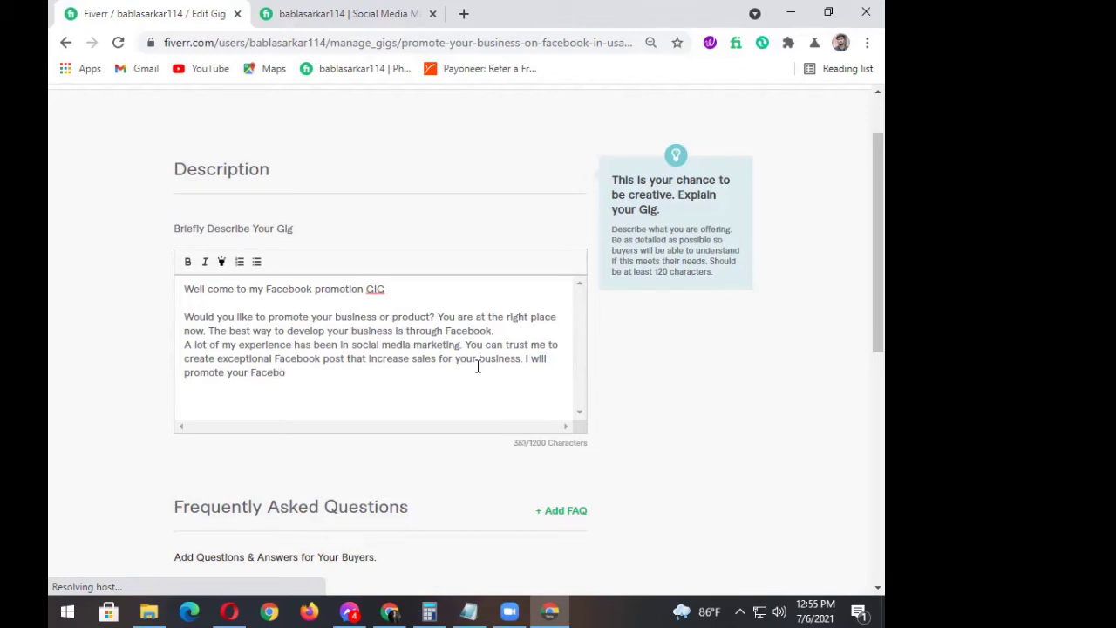
text(ok pages)
text(us)
text(i)
key(BackSpace)
key(BackSpace)
key(BackSpace)
text(eging)
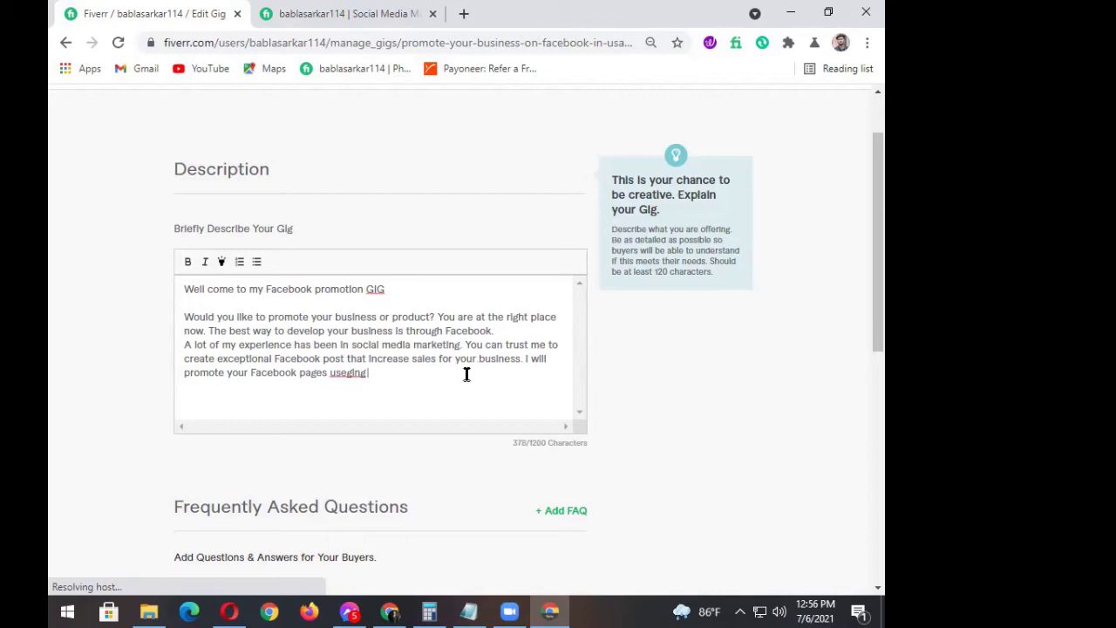
right_click(347, 374)
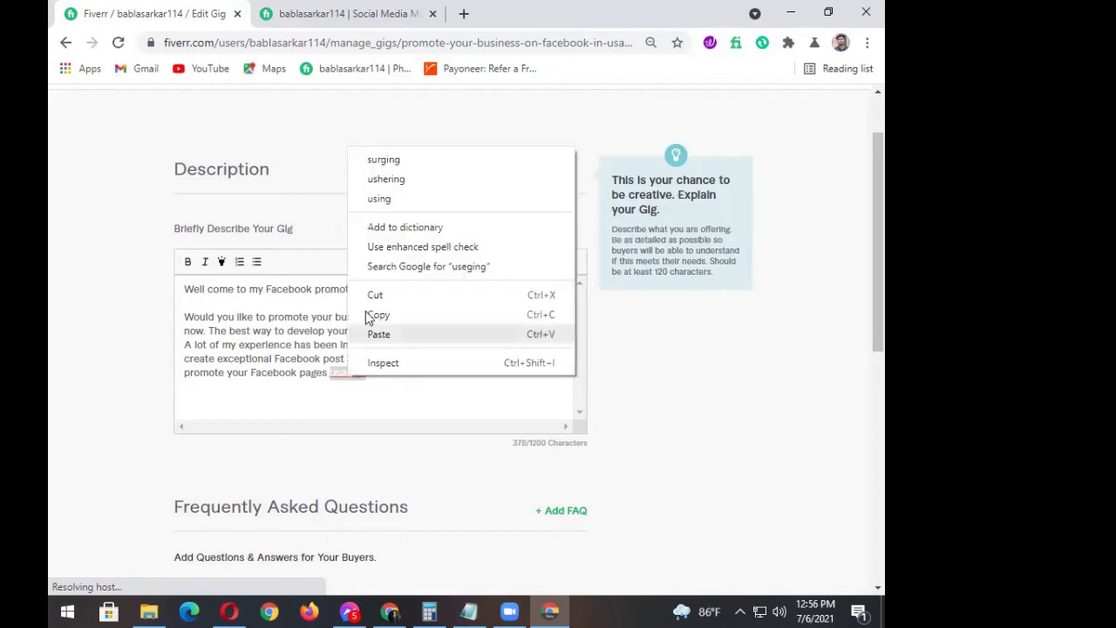
click(380, 199)
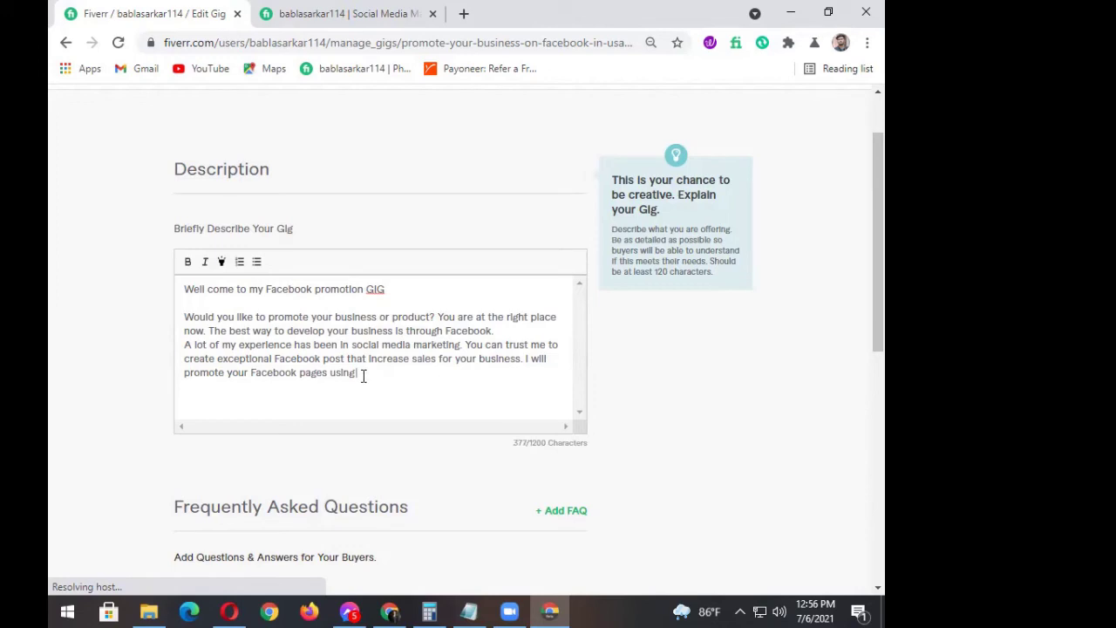
- Continue the promotion sentence with "group marketing system", correcting the spelling of "system"
text(you)
text(p marketing sestemp)
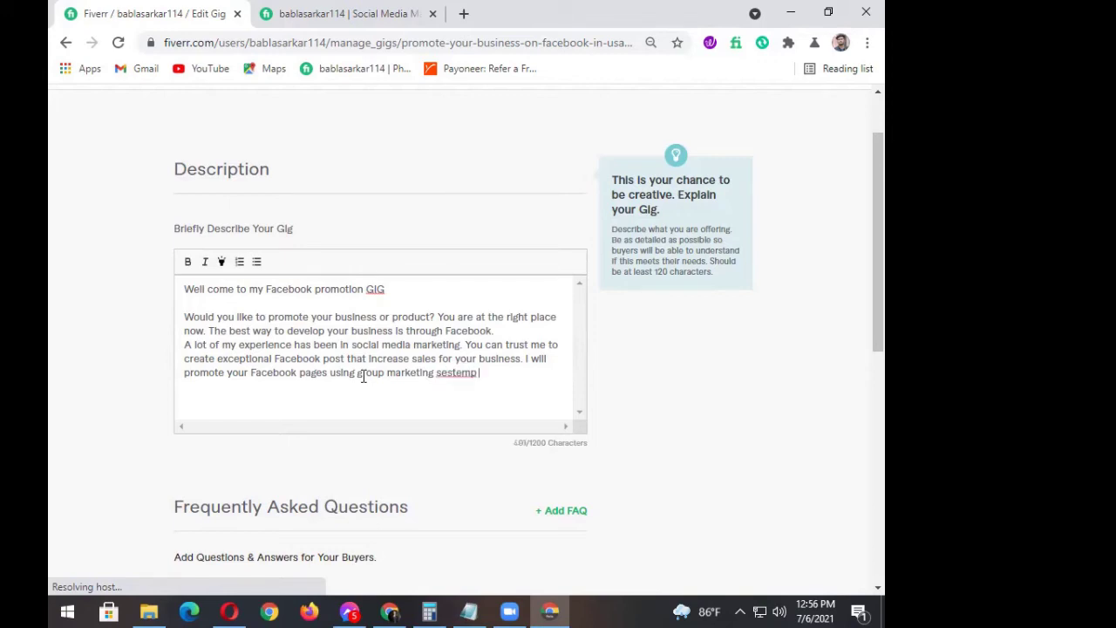
right_click(450, 373)
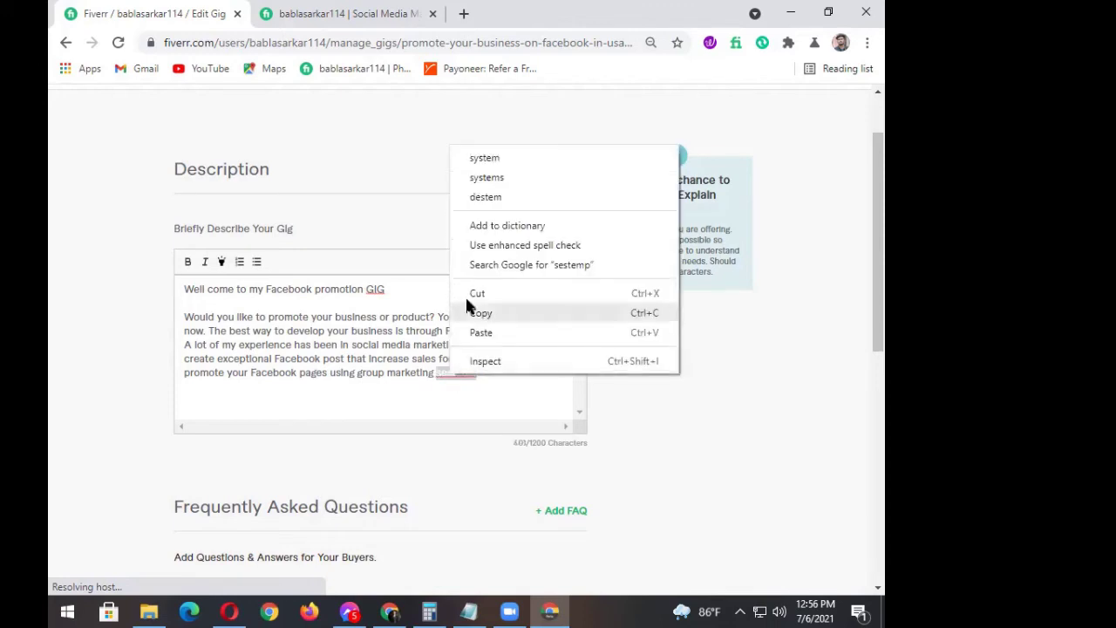
click(485, 159)
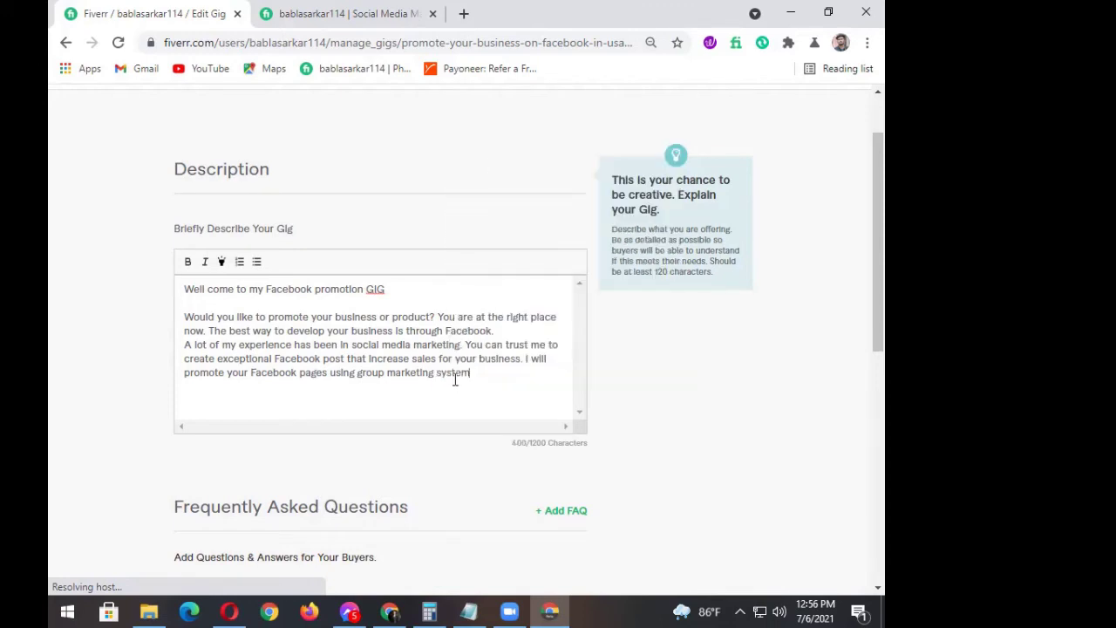
- Insert "based" before "marketing", end the sentence after "system", and begin the following one with "so I can"
right_click(389, 377)
click(389, 376)
text(pas)
key(BackSpace)
key(BackSpace)
key(BackSpace)
text(based)
click(509, 374)
text(system. so I can)
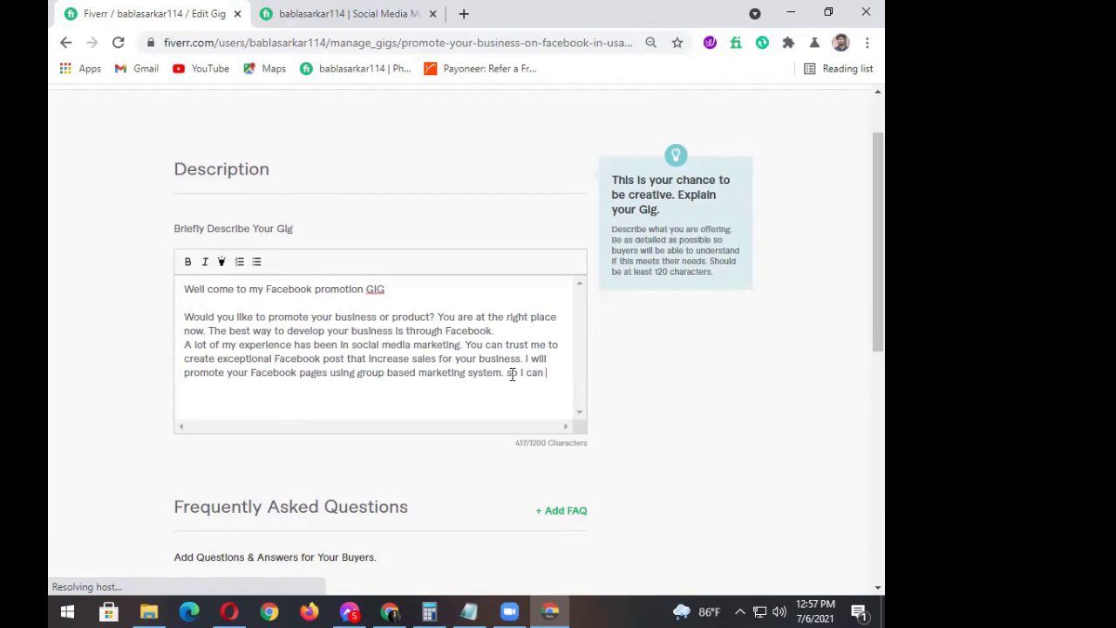
- Complete the sentence starting with "so I can" by adding "absolutely increase your business."
text(absc)
key(BackSpace)
text(d)
text(lute)
text(ly )
text(in)
text(crea)
text(se )
text(your)
text( b)
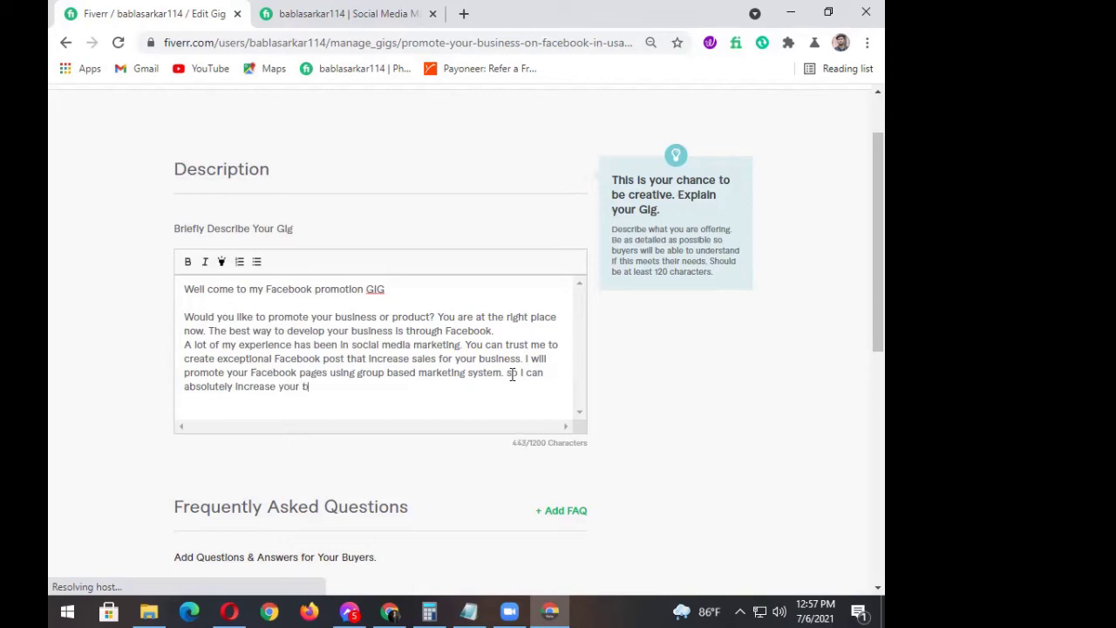
text(usiness .)
- Separate the experience paragraph from the one above with a blank line and leave another blank line after it
click(507, 333)
key(Return)
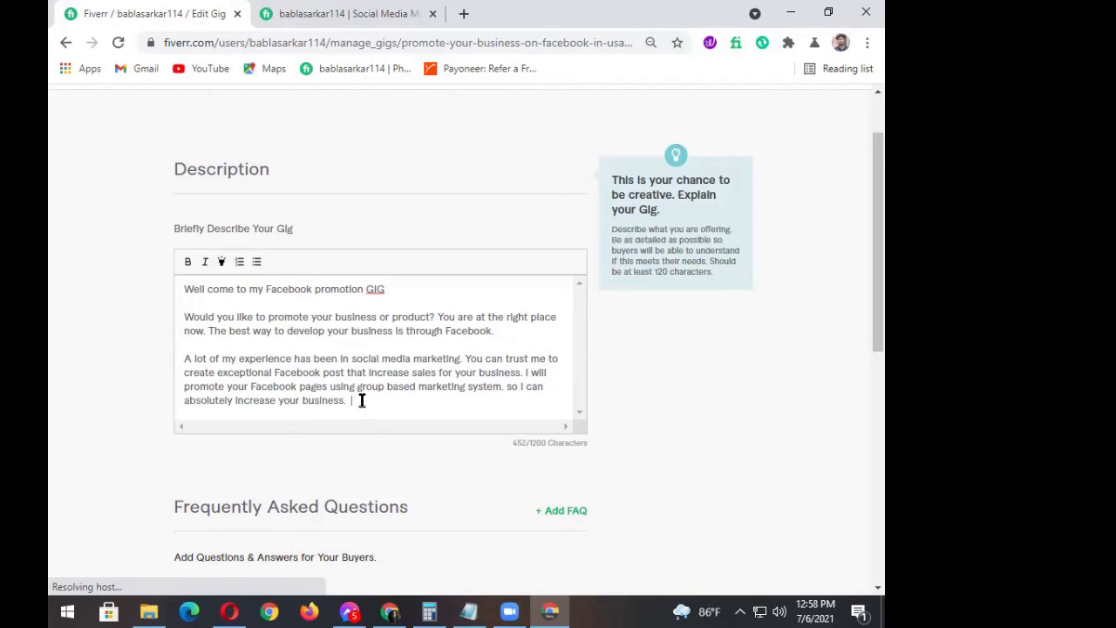
key(Return)
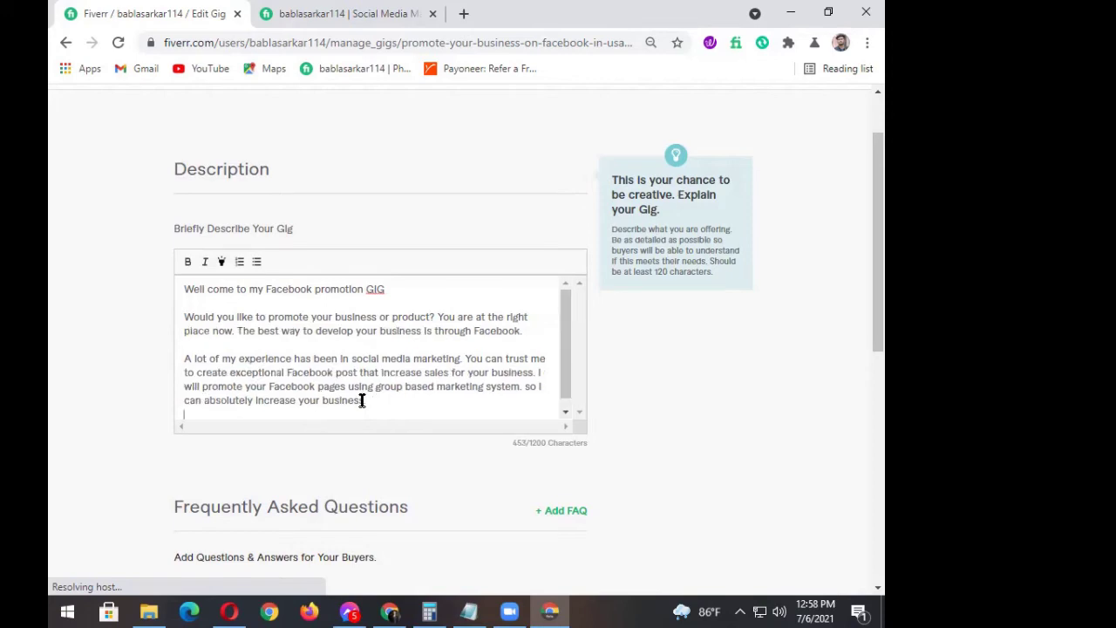
key(Return)
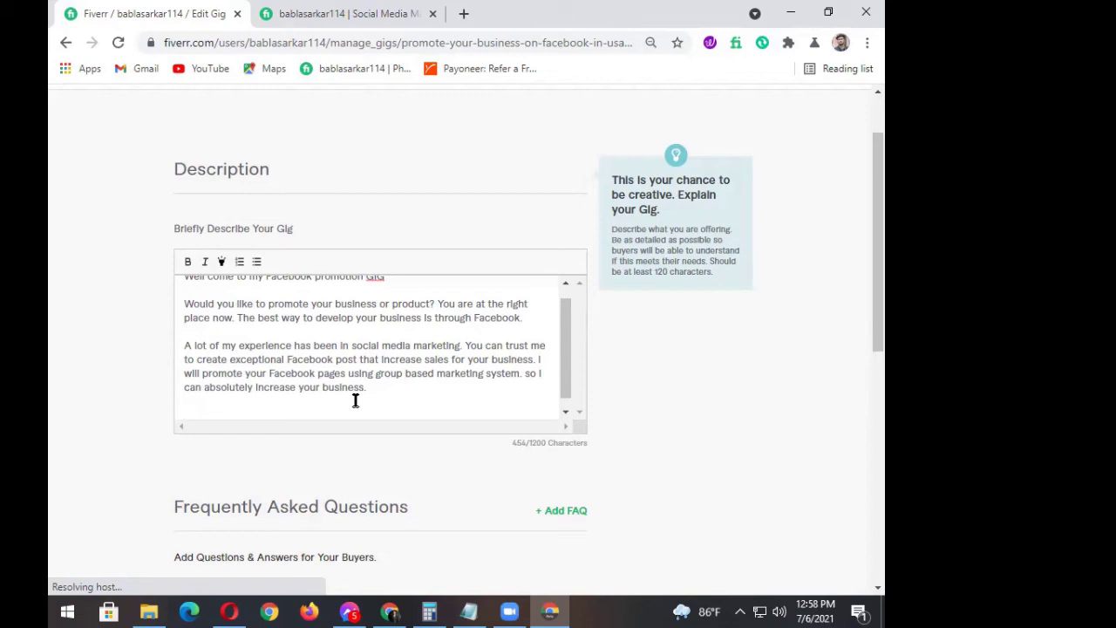
- Write the heading "Description of my service:" below the last paragraph and add several empty lines under it
text(D)
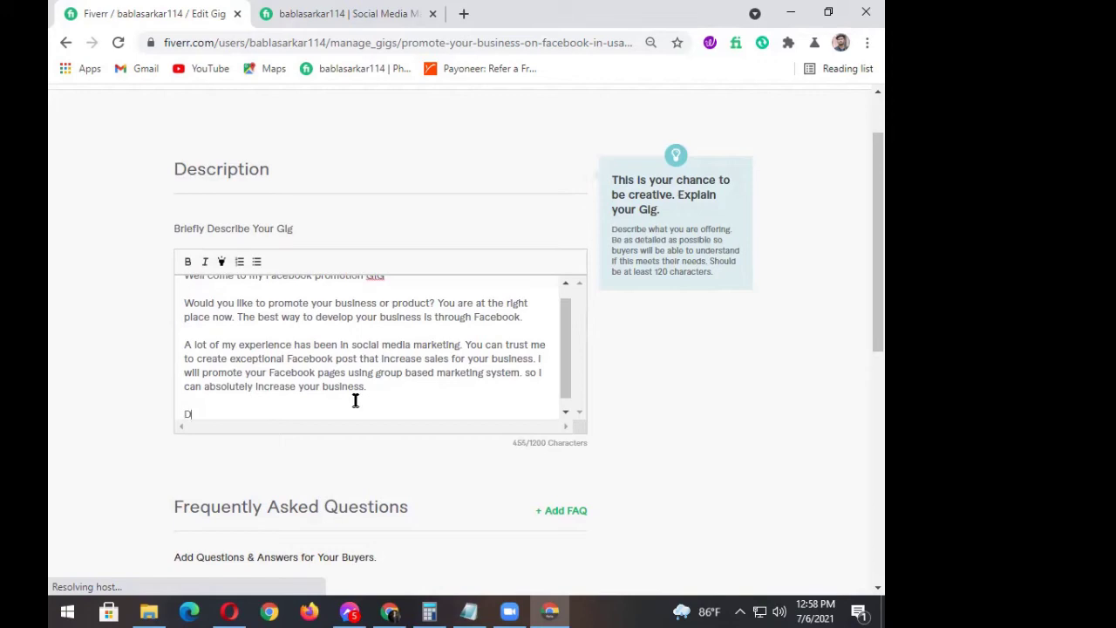
text(escription of my ser)
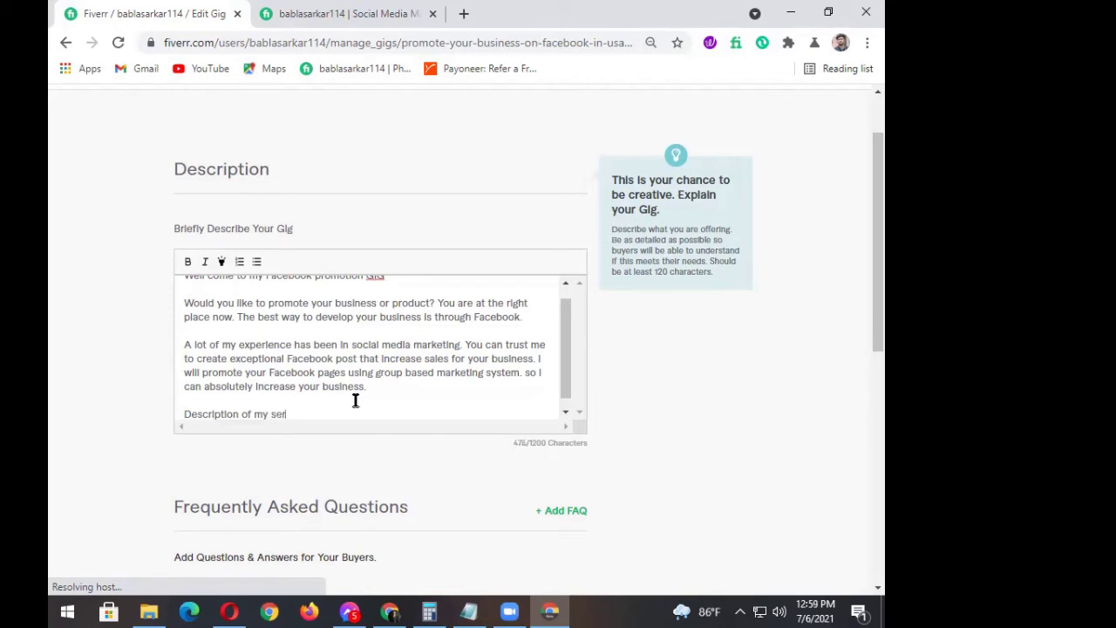
text(vice)
scroll(331, 411, down, 3)
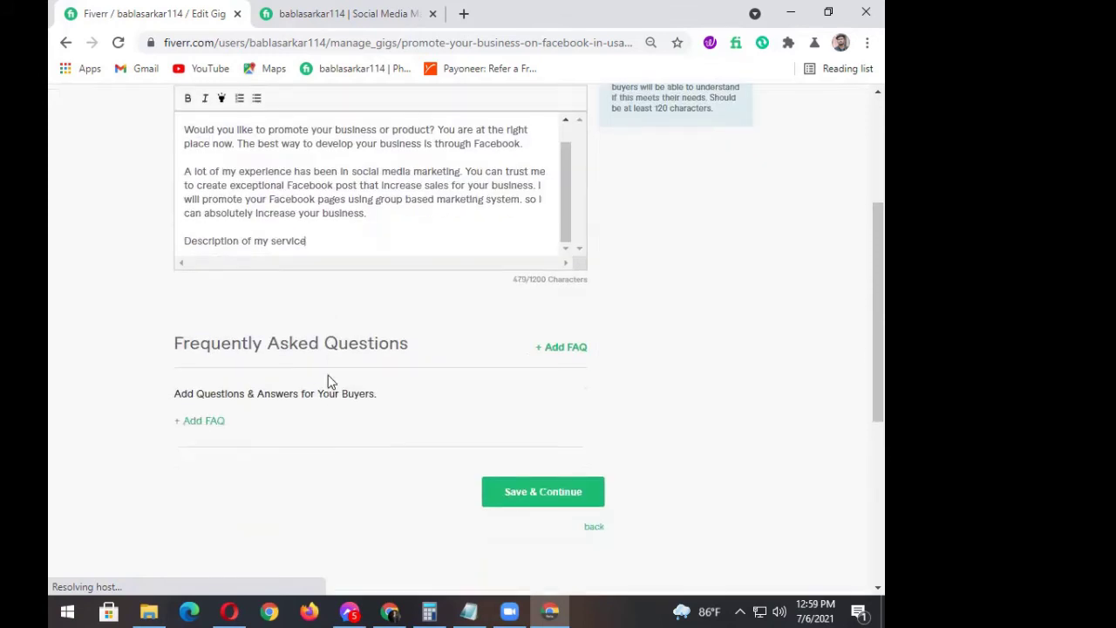
scroll(326, 379, up, 2)
scroll(343, 341, down, 1)
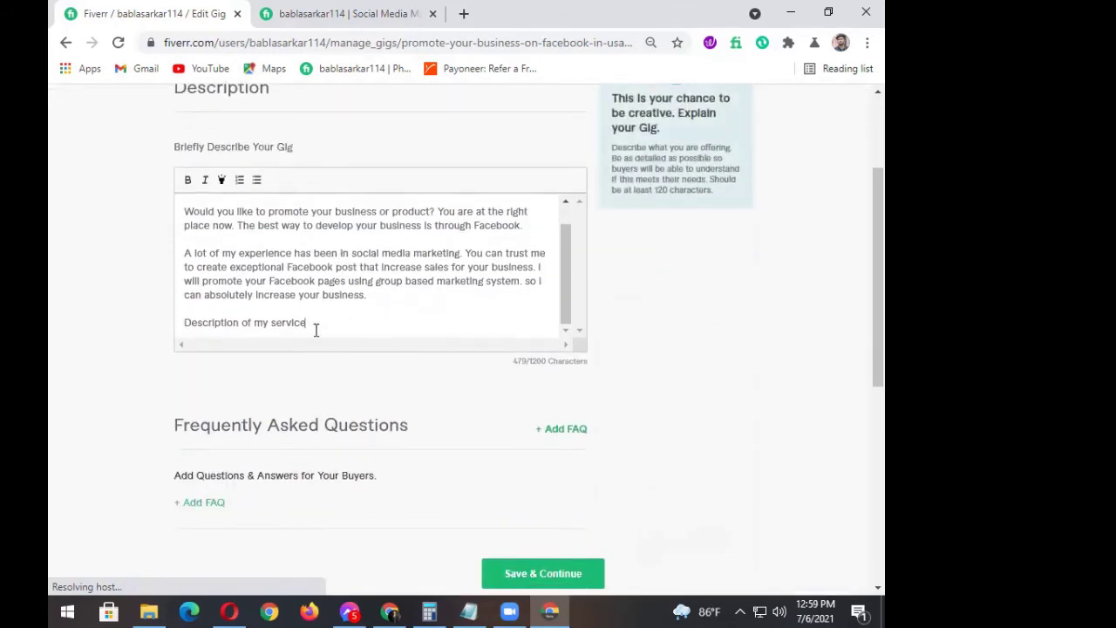
key(BackSpace)
key(Return)
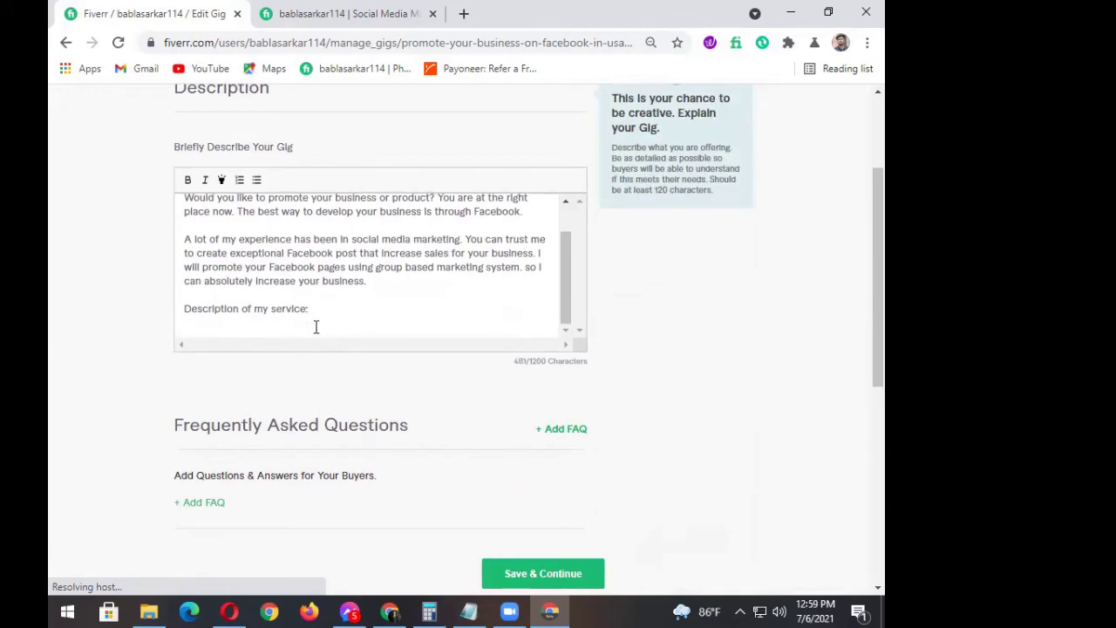
scroll(316, 326, down, 1)
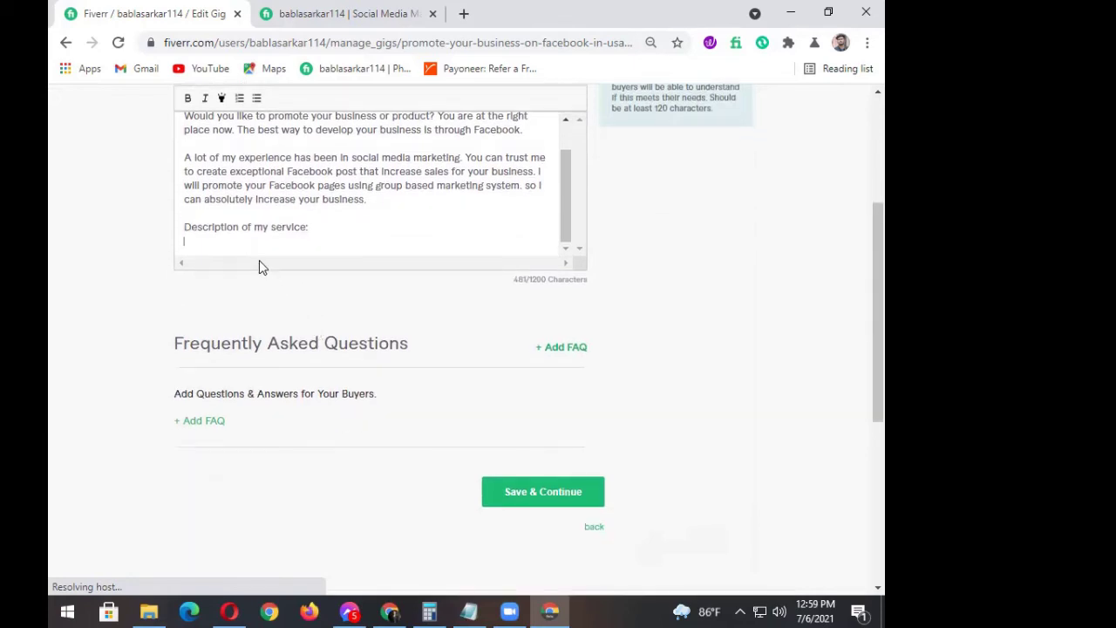
key(Return)
key(Return)
key(Return)
key(Return)
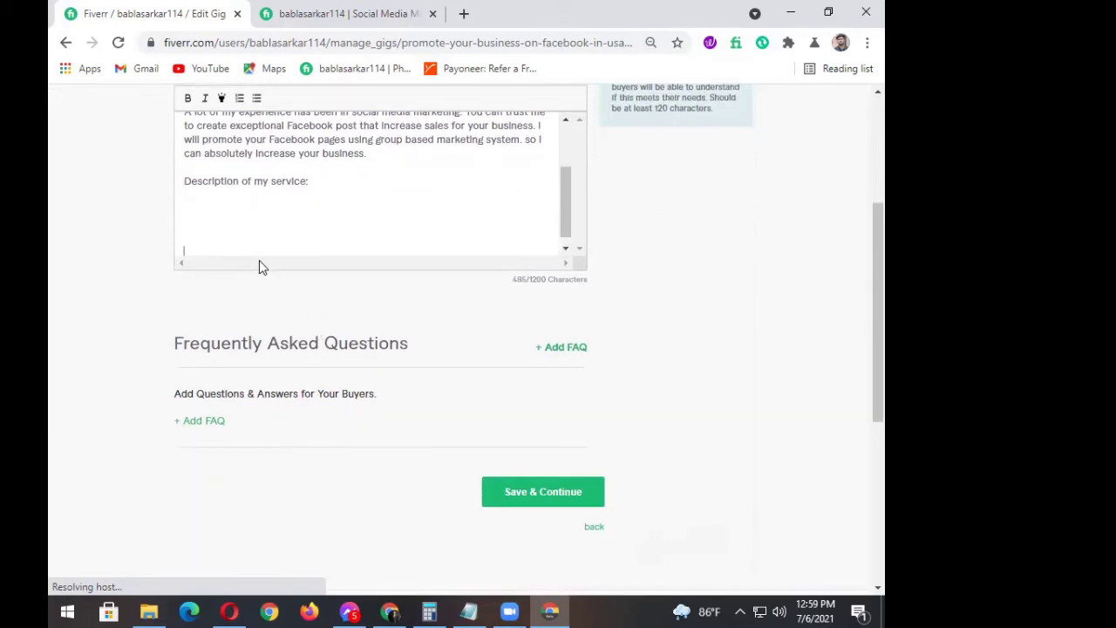
- Start a numbered list directly under the service heading with "High quality" as its first words, spelling corrected
click(199, 198)
click(194, 196)
text(1)
text(.)
text( H)
text(ight)
text( qu)
text(lity)
right_click(252, 197)
click(287, 209)
- Continue the first list item with "graphics design", correcting the spelling of "design"
text(gra)
key(BackSpace)
text(ap)
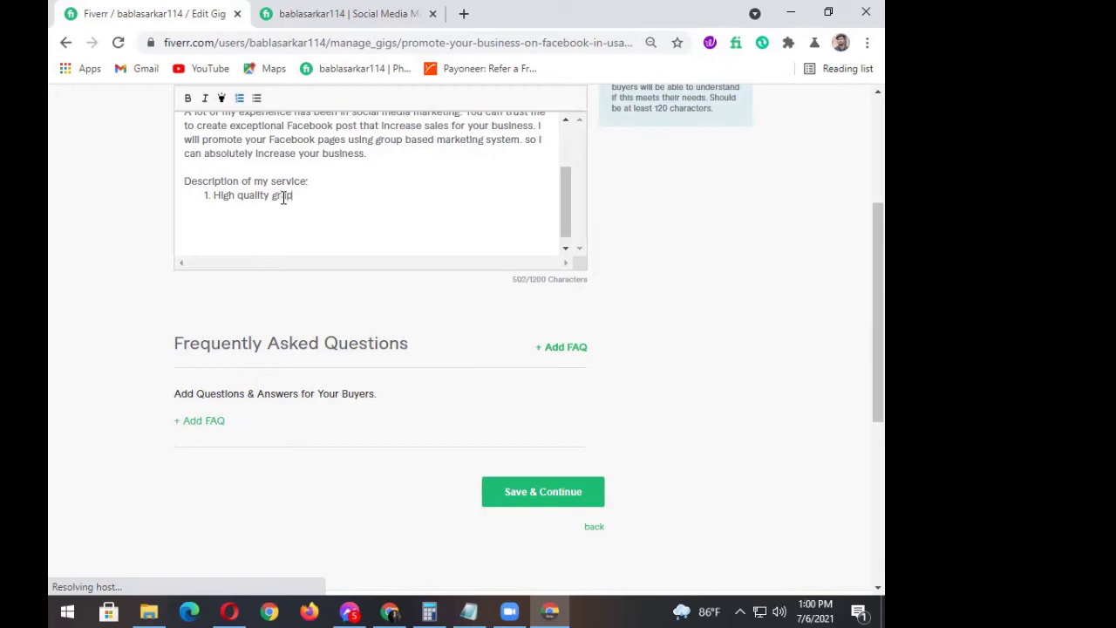
text(hics desing)
right_click(324, 198)
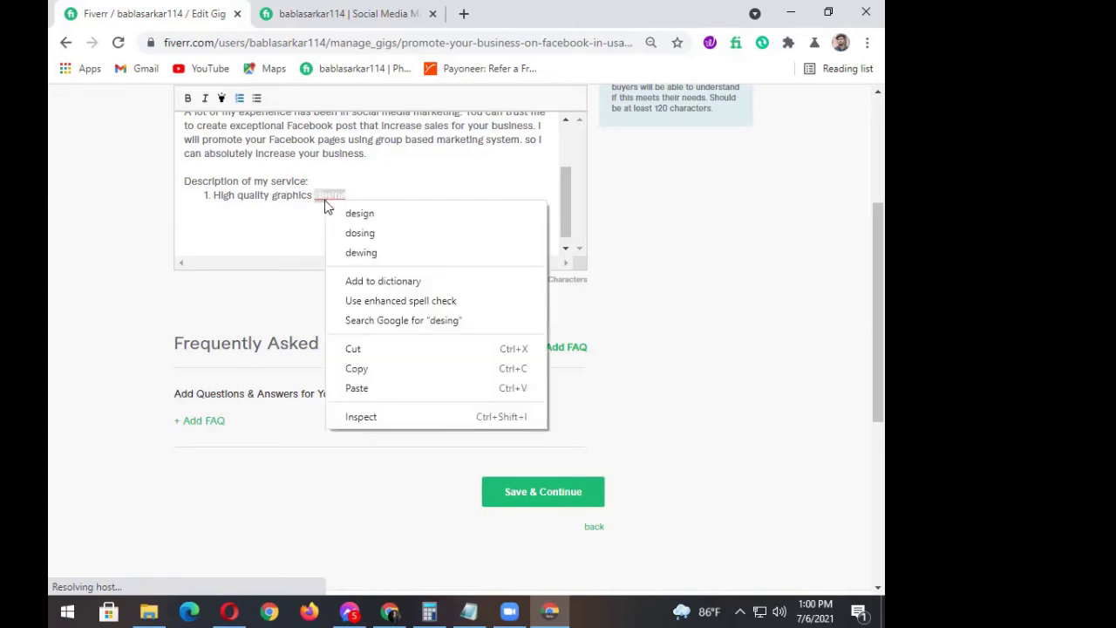
click(346, 214)
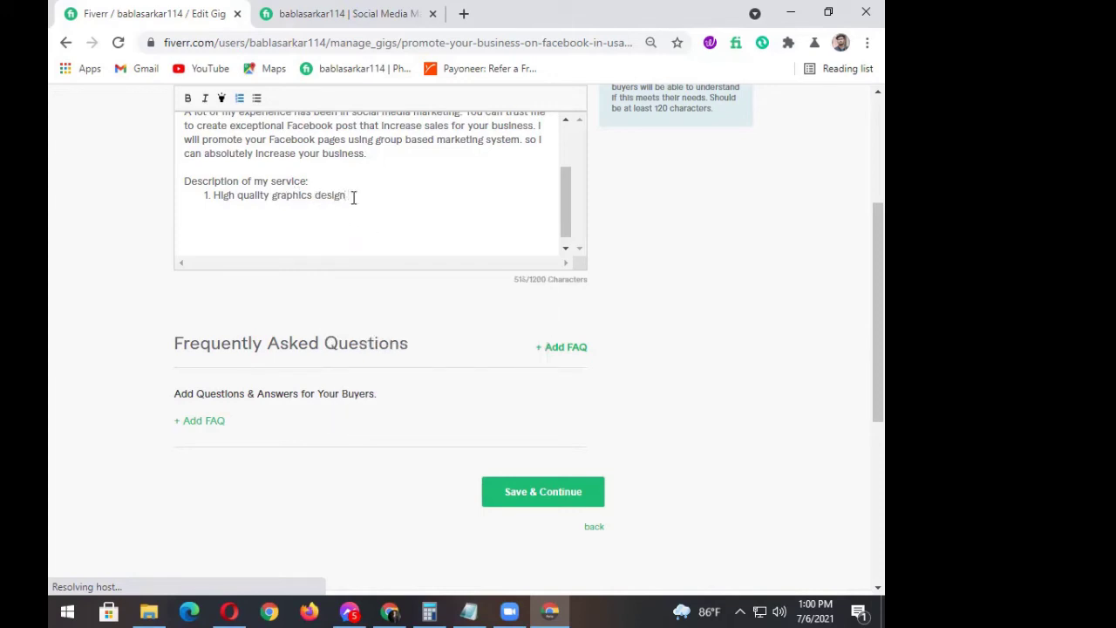
- Finish the first list item with "for product.", correcting the spelling of "product", and start a second item
text(for prodack)
right_click(373, 199)
click(413, 209)
key(Return)
- Review the description so far and begin the second list item with the word "attractive"
scroll(297, 220, up, 2)
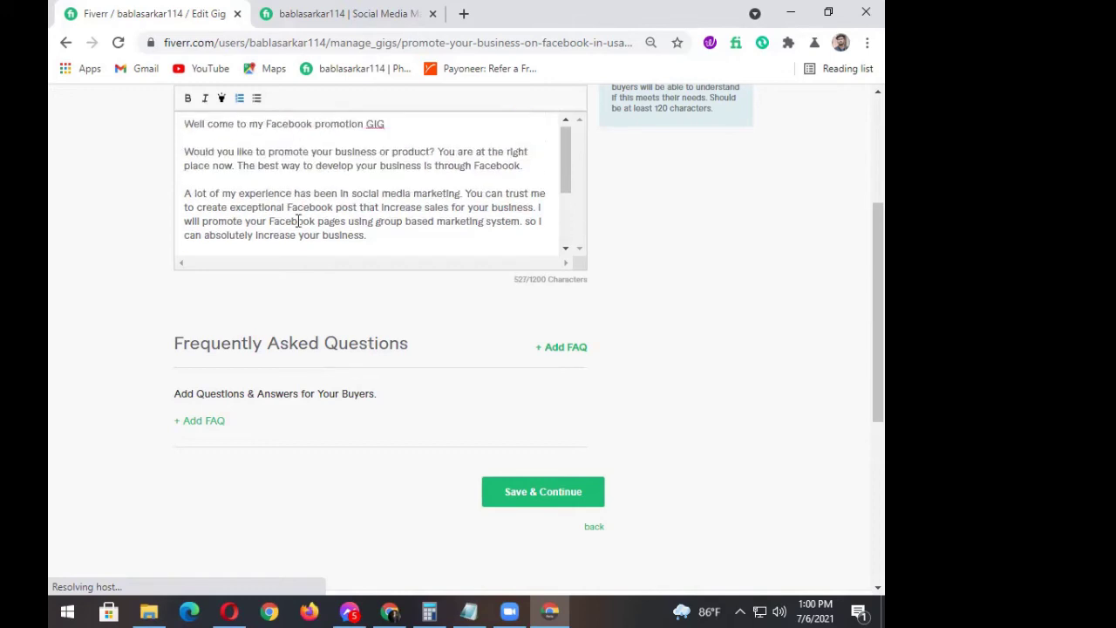
scroll(298, 221, down, 2)
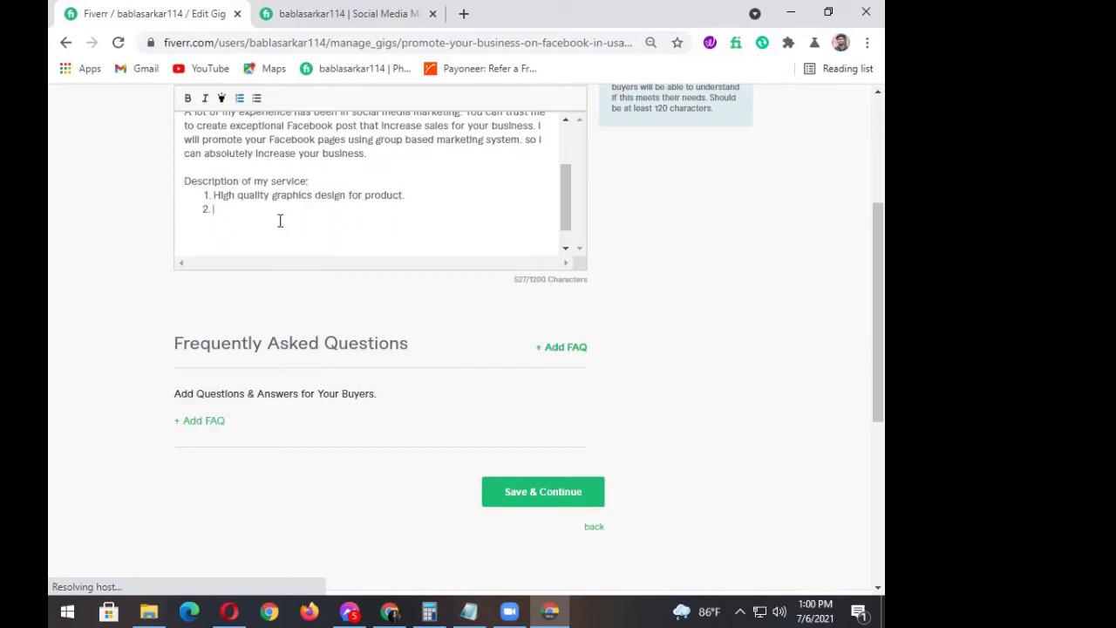
text(att)
scroll(278, 221, up, 2)
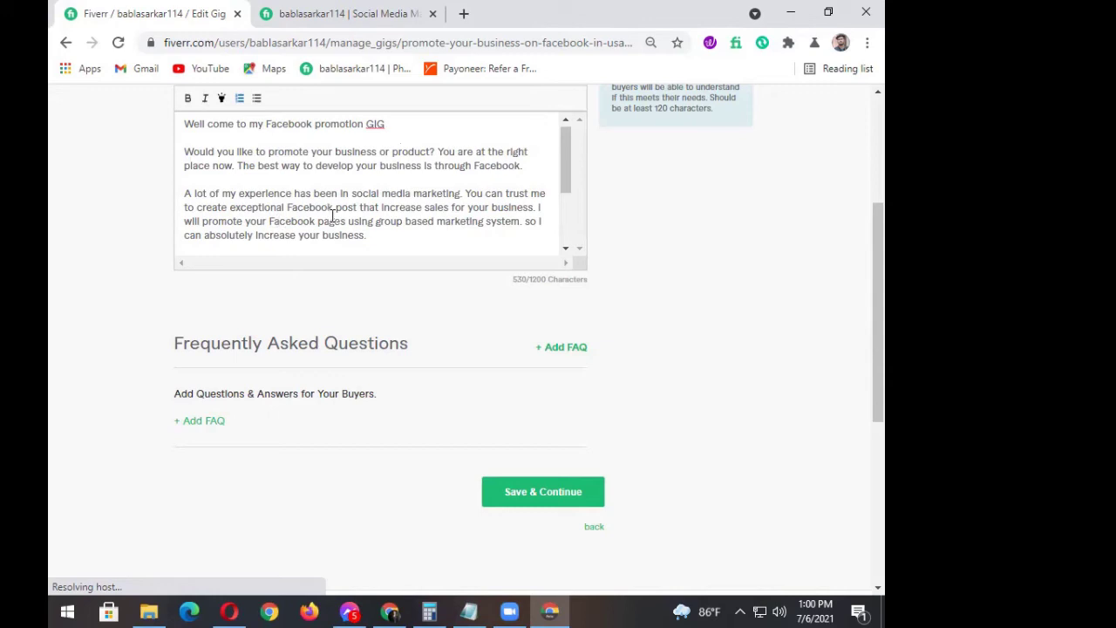
scroll(281, 227, down, 2)
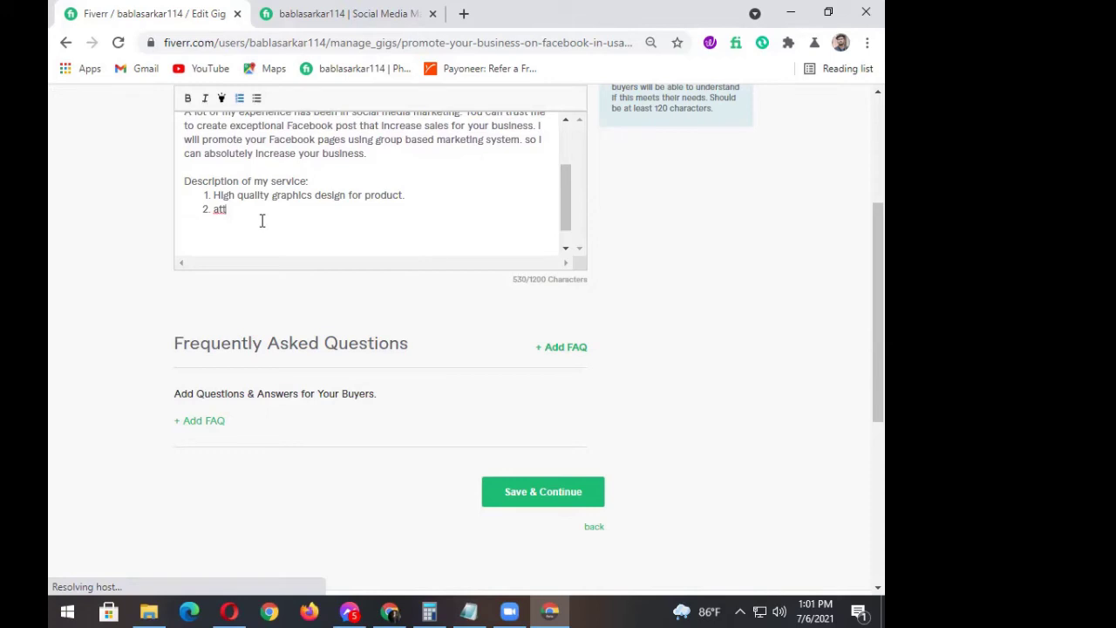
scroll(261, 220, up, 2)
scroll(262, 220, down, 2)
text(ract)
text(ly)
key(BackSpace)
text(e)
- Rewrite the second list item as "Attractive product description writing", correcting the spelling of "writing"
click(218, 212)
key(BackSpace)
text(Attractive product d)
key(BackSpace)
text(escription writ)
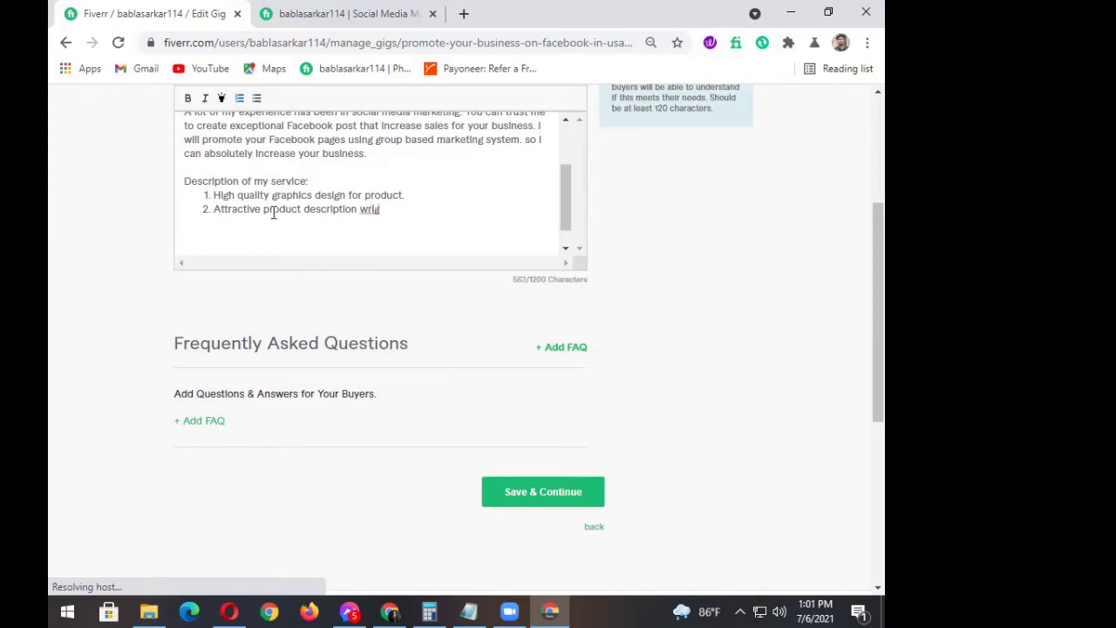
text(eing)
right_click(369, 209)
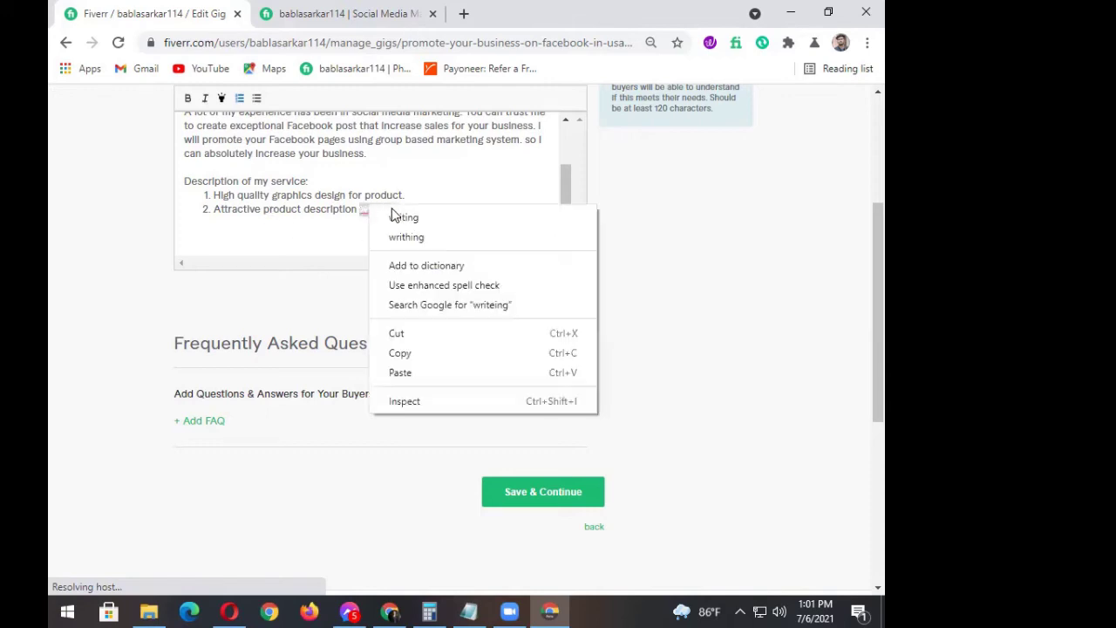
click(399, 215)
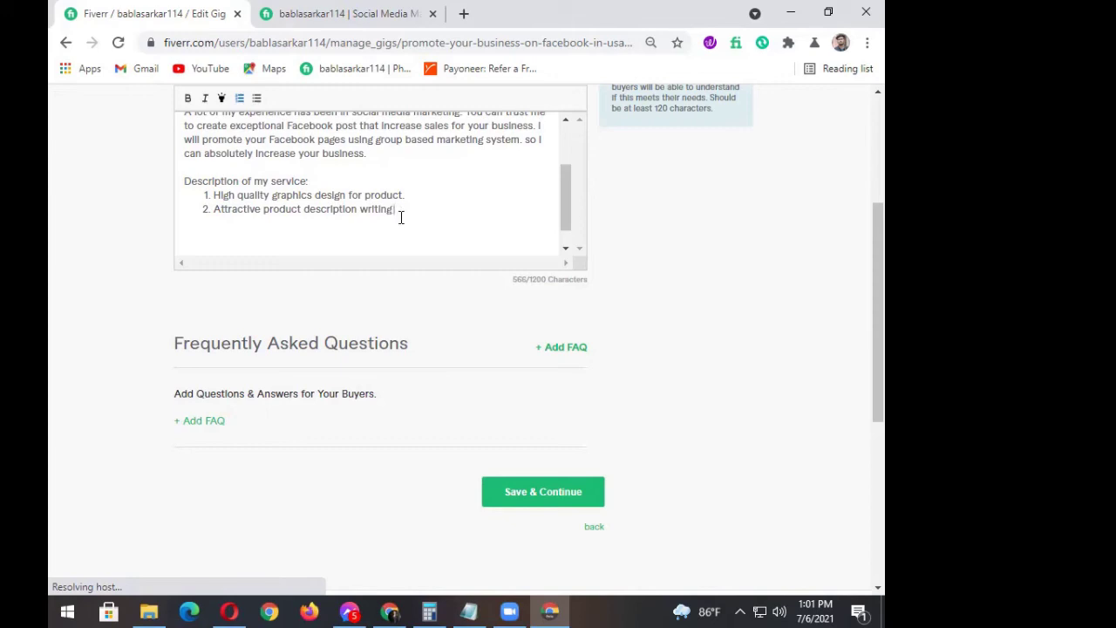
- Start a third list item and add a space before the text of the first two items
key(Return)
click(214, 213)
click(215, 199)
click(219, 223)
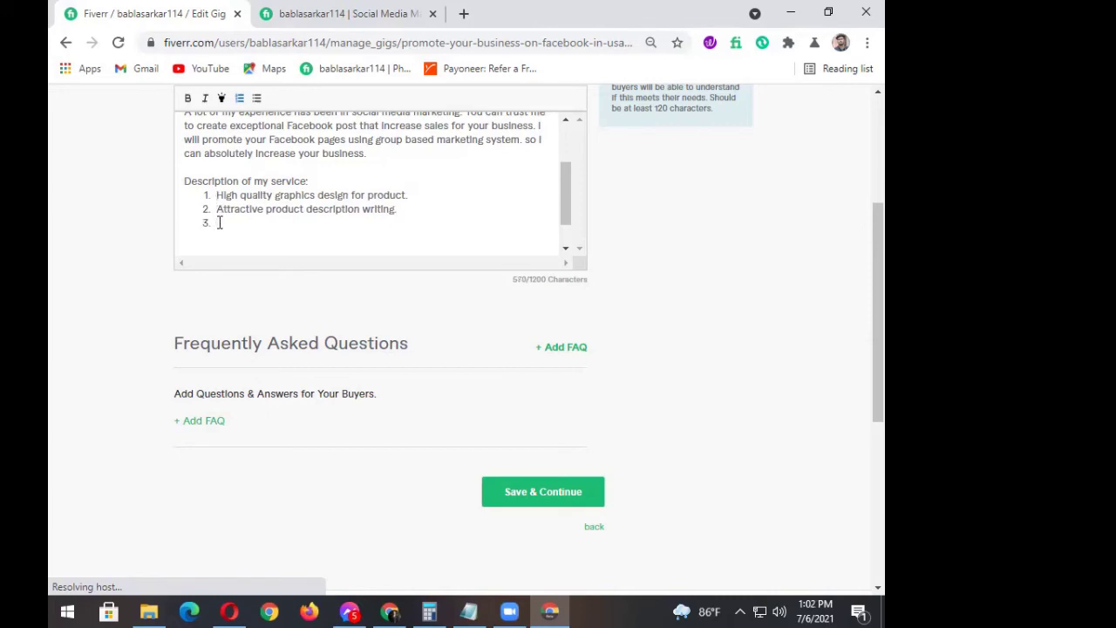
- Begin the third list item with "Reach your company for", correcting the spelling of "Reach"
text(re)
key(BackSpace)
key(BackSpace)
text(Re)
text(s)
text(ch)
text( your co)
text(mpany)
text( fo)
text(r )
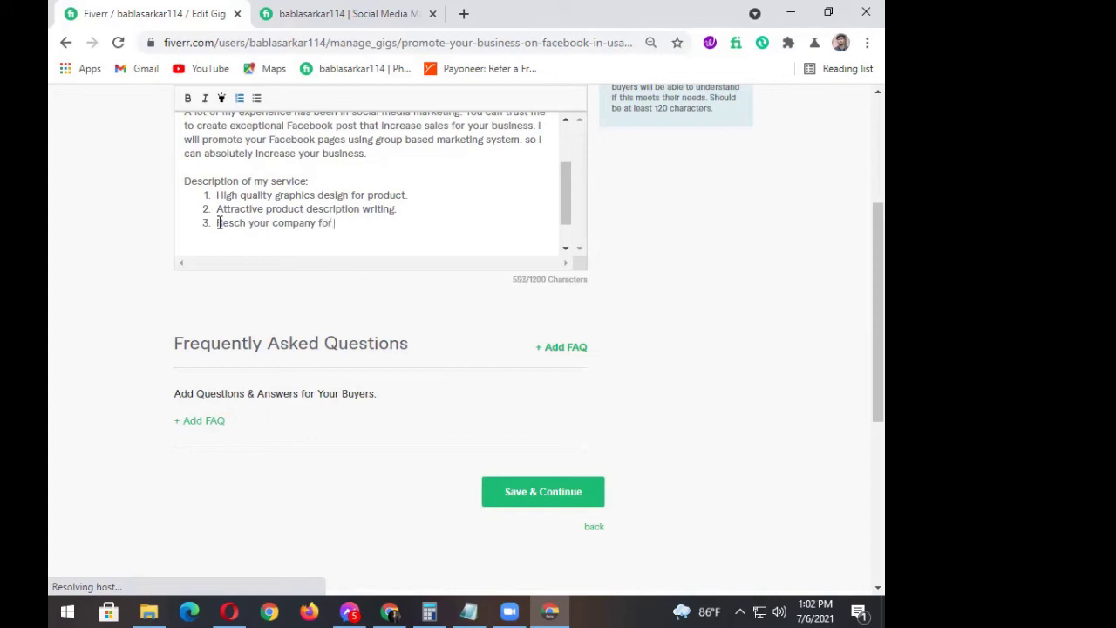
text(mill)
click(230, 225)
text(a)
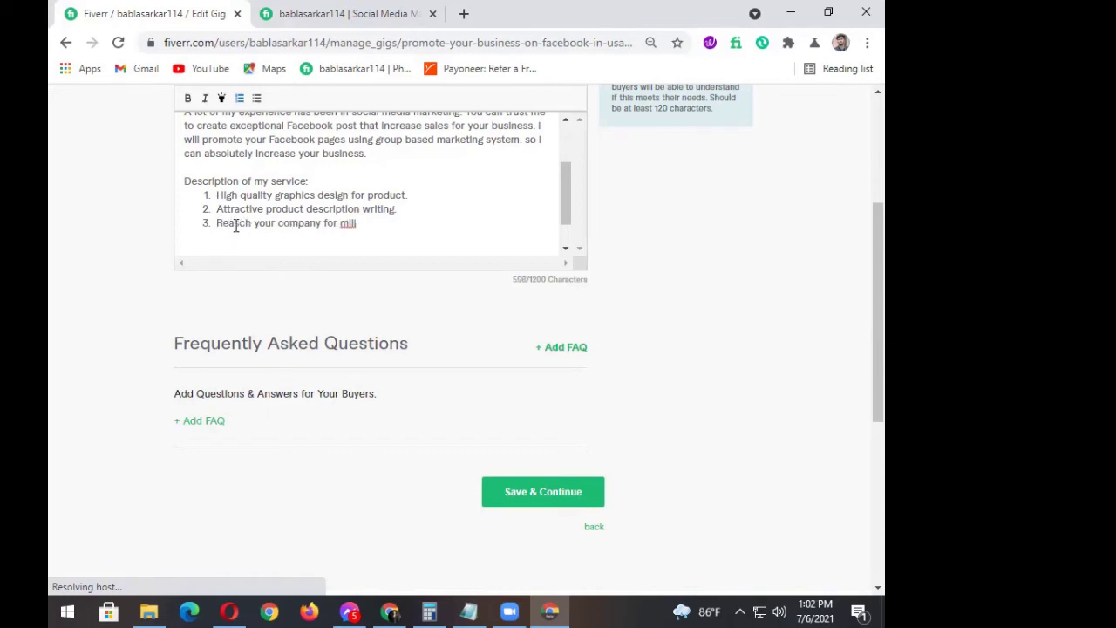
key(BackSpace)
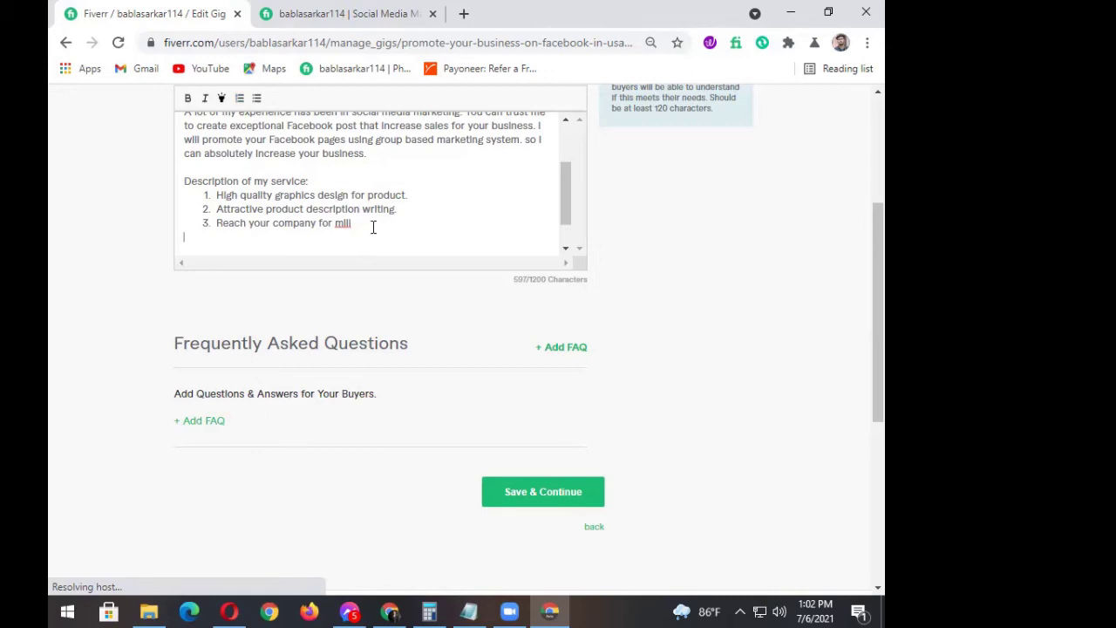
- Continue the third list item with the word "millions", spelling corrected
key(BackSpace)
key(BackSpace)
key(BackSpace)
text(illions. of)
key(Print)
drag(369, 210, 394, 234)
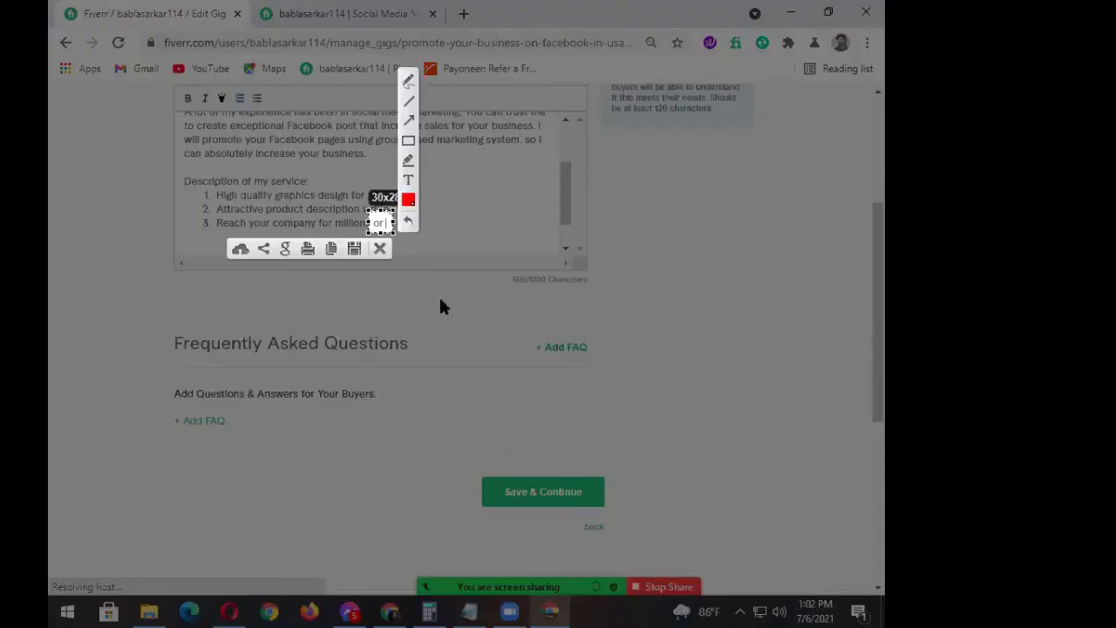
click(382, 250)
- Remove the stray characters after "millions", finish the third list item with "of active customer." and start a fourth item
key(BackSpace)
key(BackSpace)
key(BackSpace)
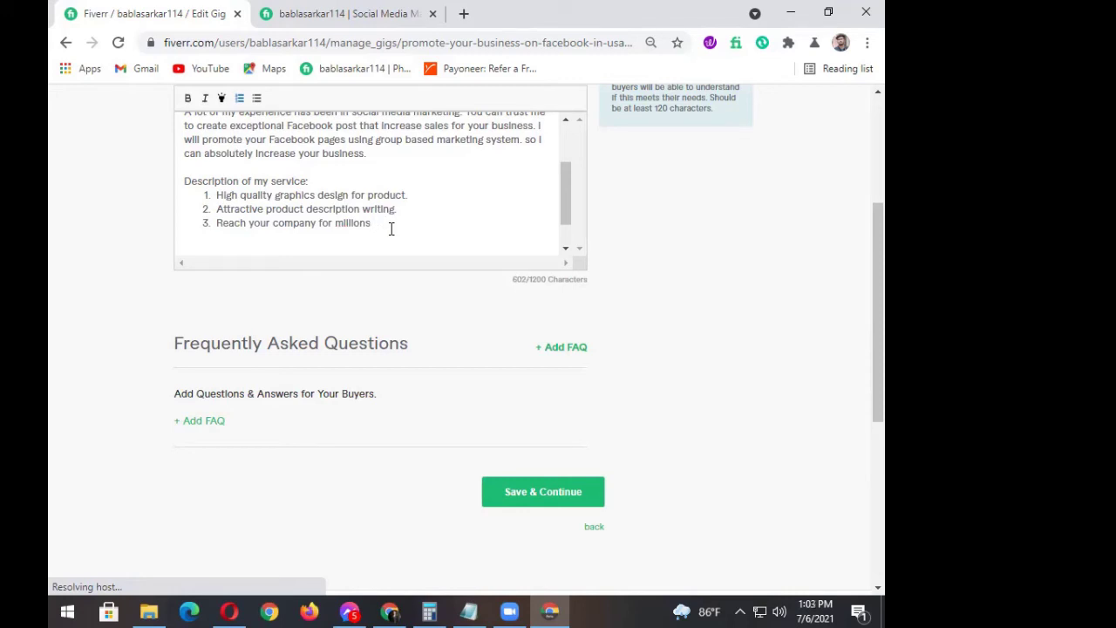
text(of al)
text(tive)
text( d)
text(us)
text(tome)
text(r)
key(BackSpace)
text(s)
key(BackSpace)
key(Return)
- Begin the fourth list item with "Worldwide Facebook"
text(W)
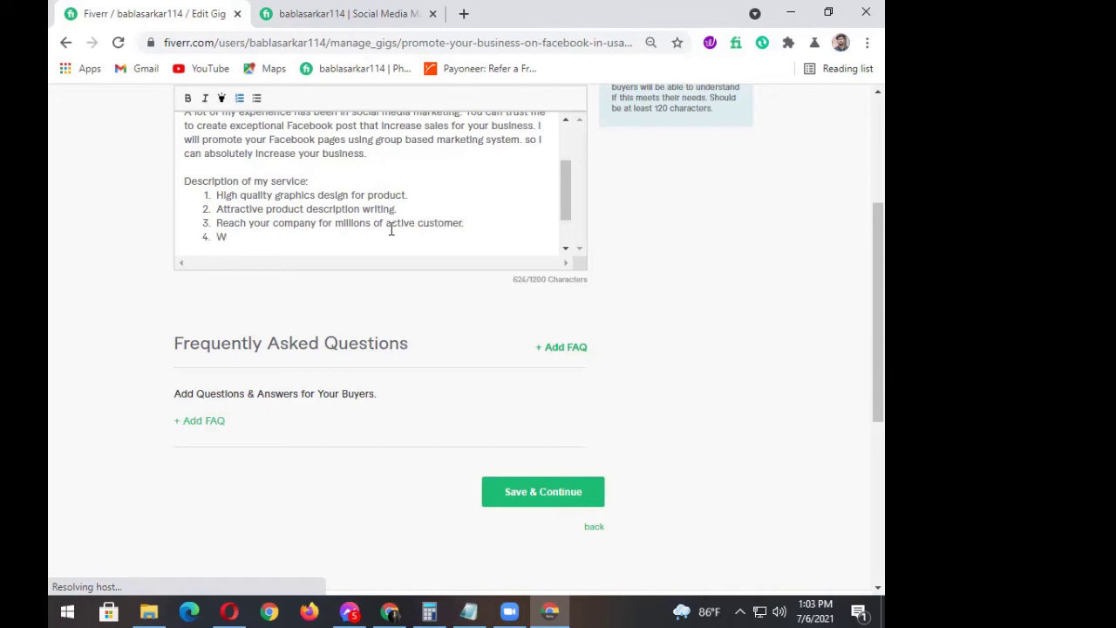
text(orld wi)
key(BackSpace)
text(i)
key(BackSpace)
key(BackSpace)
text(wide fa)
key(BackSpace)
key(BackSpace)
text(Facev)
text(book)
- Finish the fourth list item with "audience.", spelling corrected, and end the numbered list on a new line
text( c)
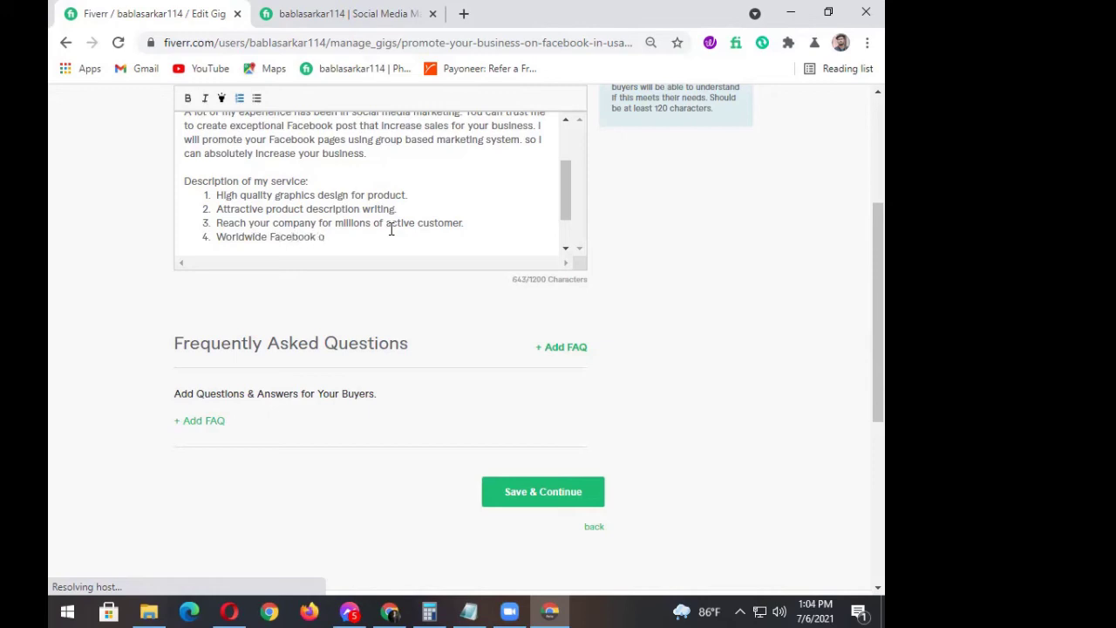
text(d)
text(ence)
right_click(342, 238)
click(359, 244)
key(BackSpace)
key(BackSpace)
key(BackSpace)
key(BackSpace)
key(BackSpace)
key(BackSpace)
text(audience)
text(e)
key(Return)
key(BackSpace)
- Write the heading "My service specialties:" below the list, correcting the spelling of "specialties"
text(My sre)
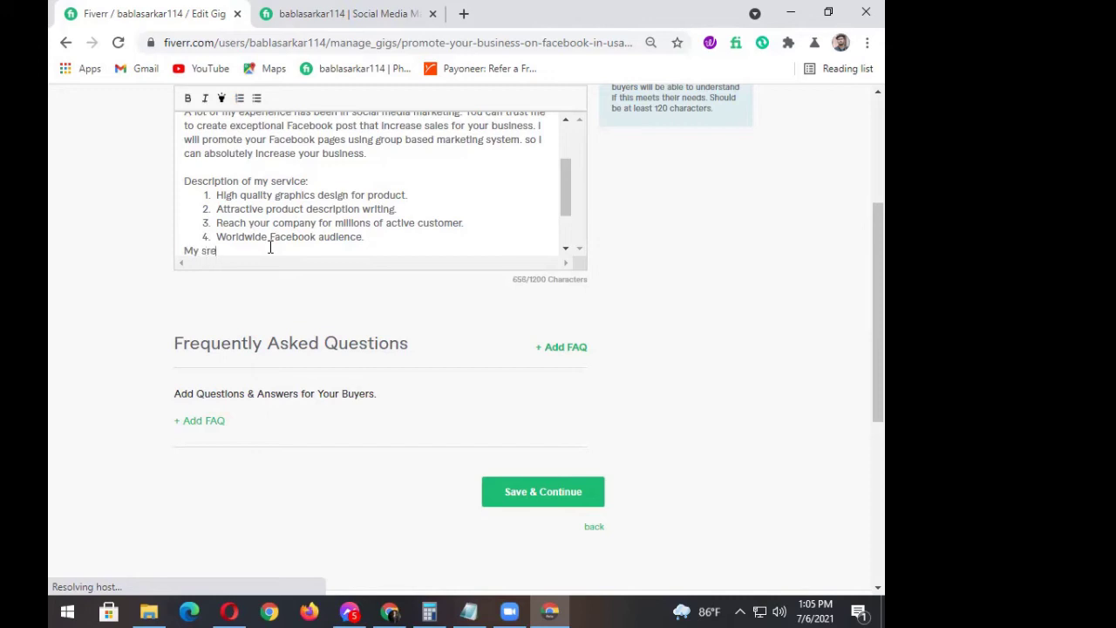
key(BackSpace)
key(BackSpace)
text(ervice)
text(spcia)
key(BackSpace)
key(BackSpace)
key(BackSpace)
text(ecialites)
right_click(272, 250)
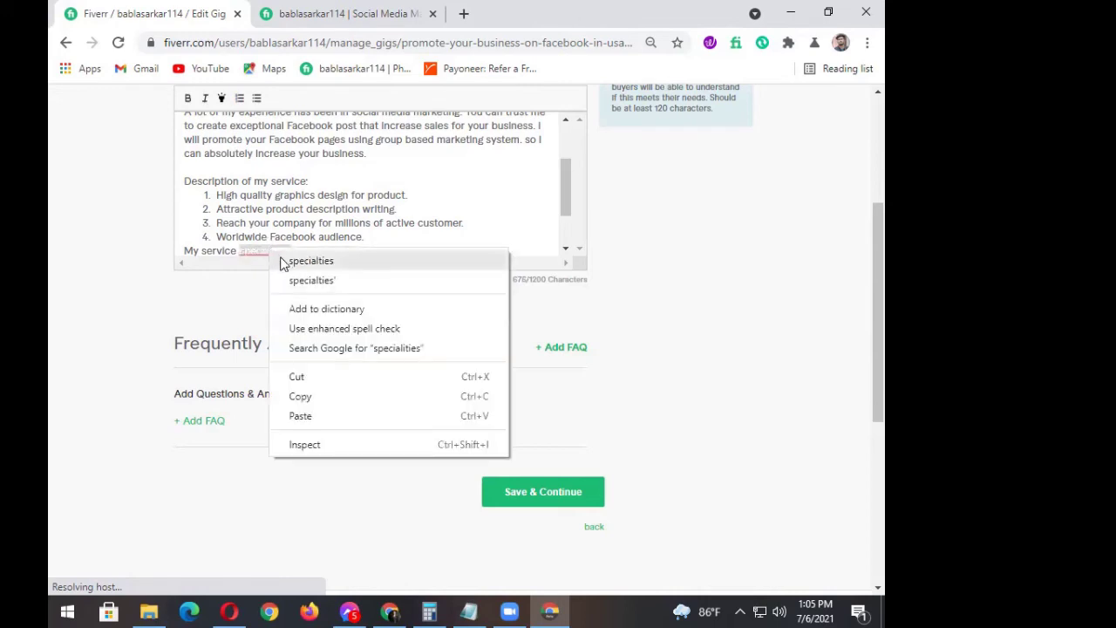
click(285, 258)
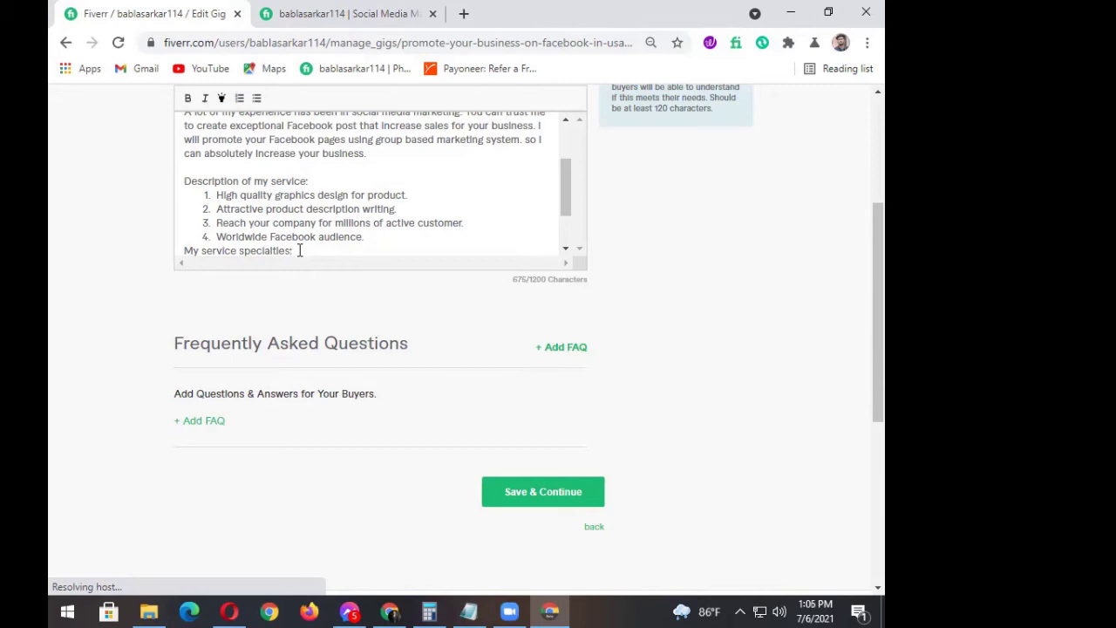
- Insert a blank line above the specialties heading and open a new line below it
click(385, 237)
key(Return)
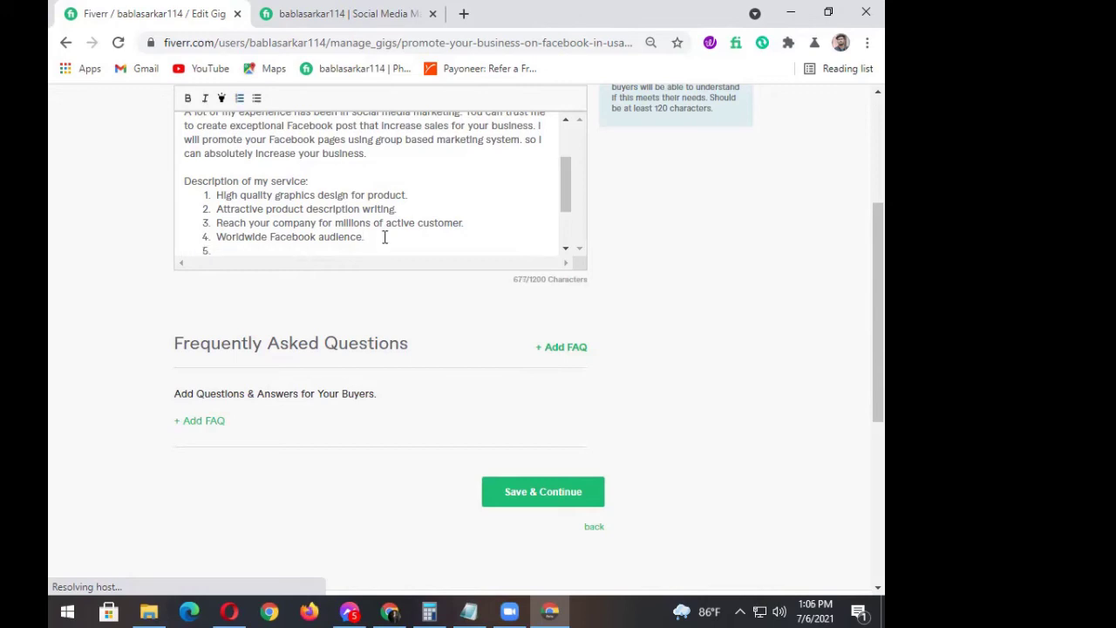
scroll(384, 237, down, 1)
key(Return)
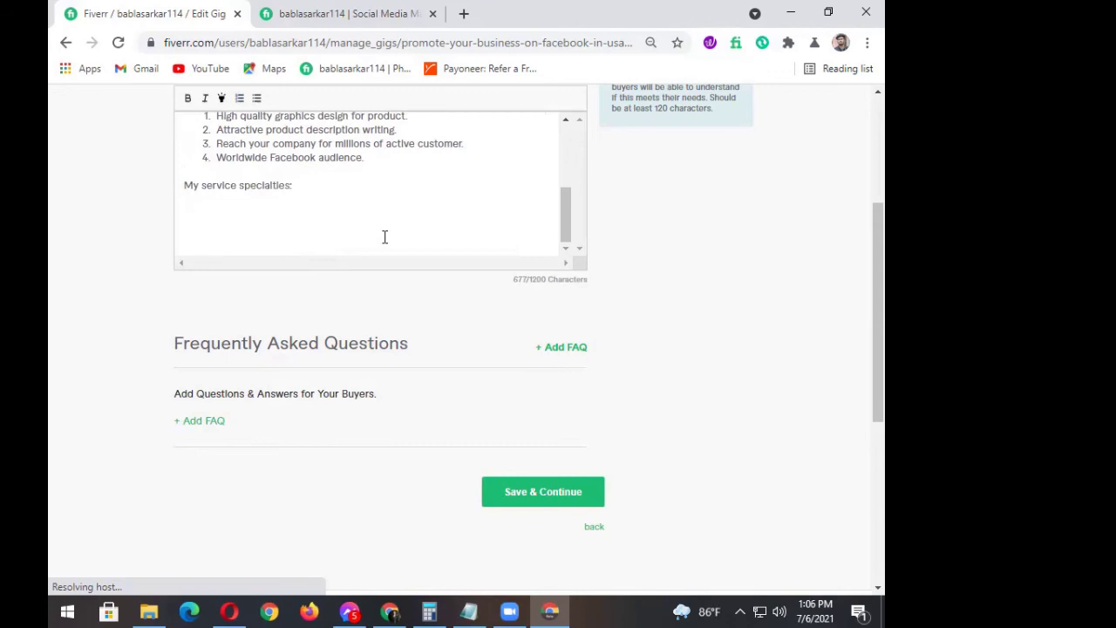
click(302, 188)
key(Return)
- Start a numbered list under the specialties heading with "Follow to Facebook" as its first words
scroll(304, 189, up, 1)
scroll(304, 189, down, 1)
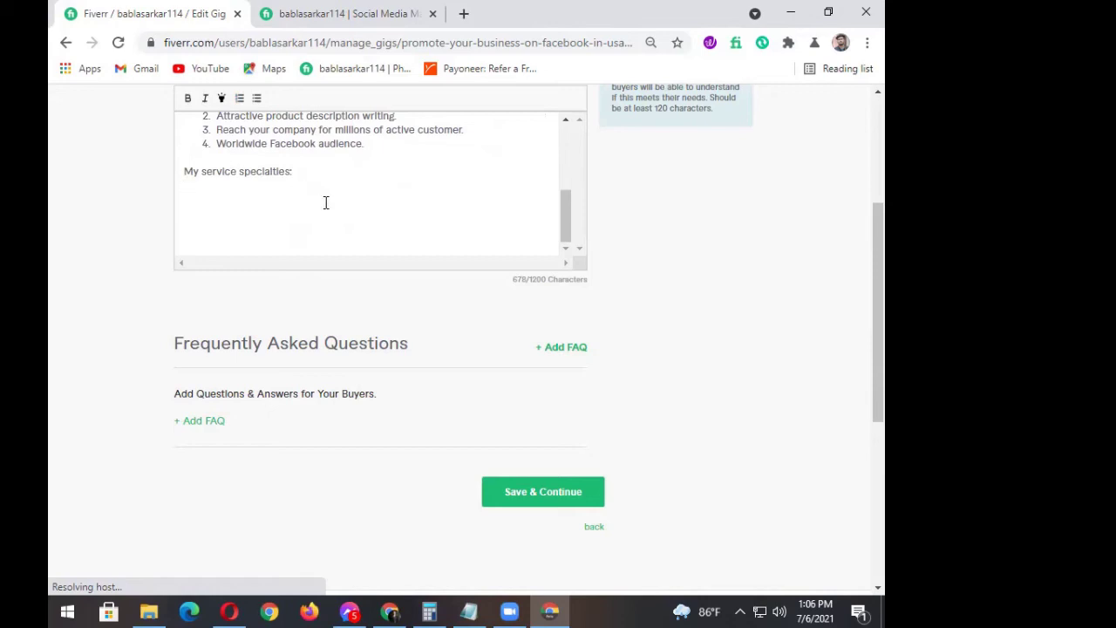
scroll(325, 203, up, 1)
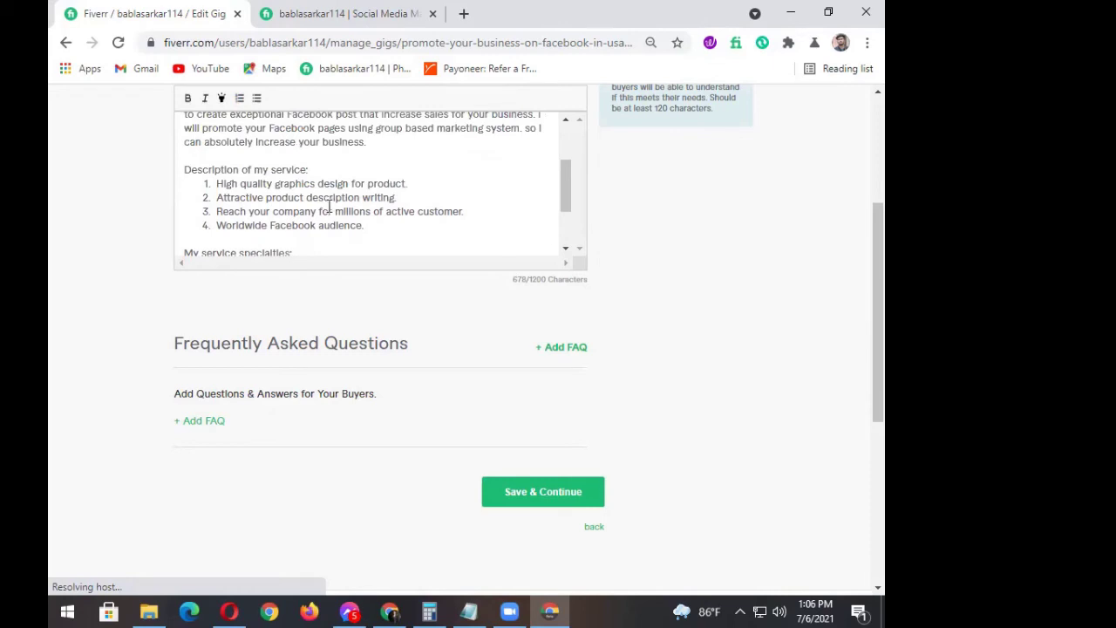
scroll(330, 205, down, 1)
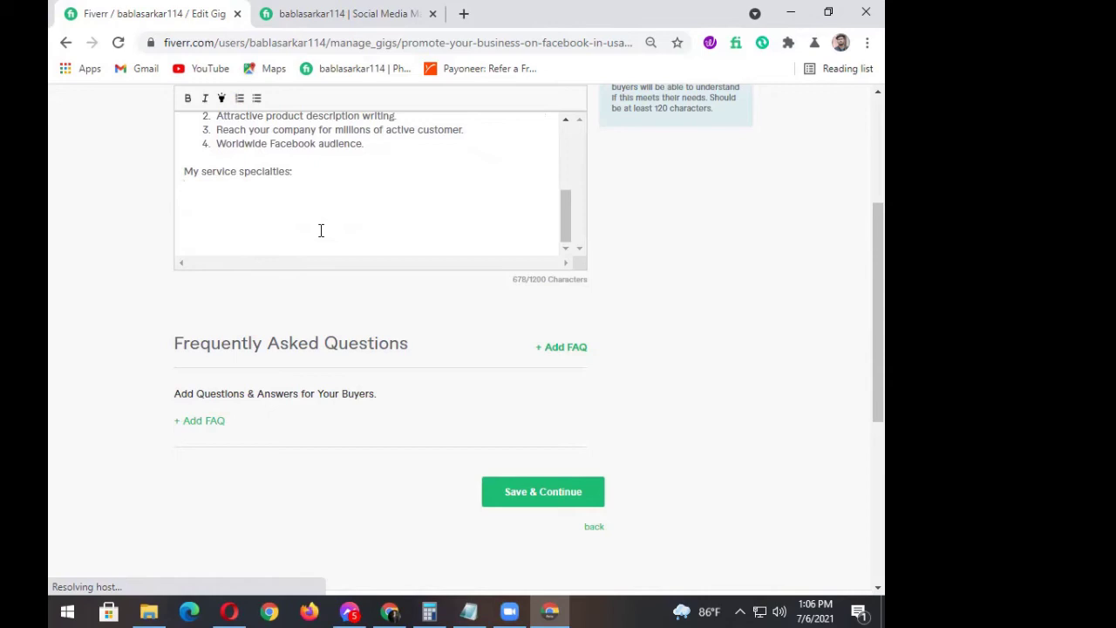
scroll(323, 233, up, 1)
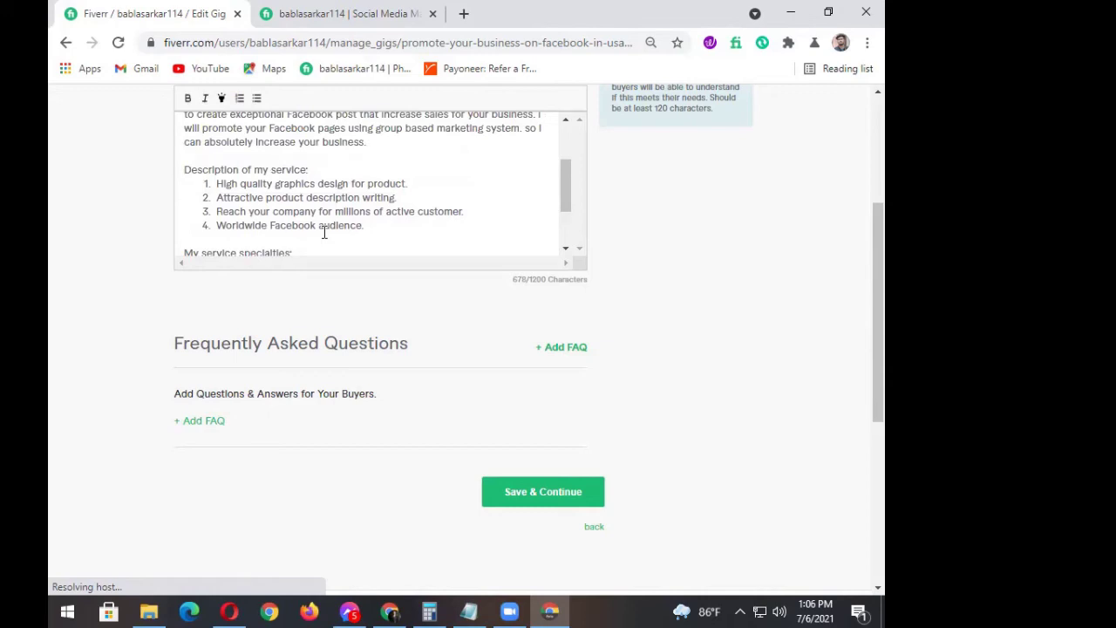
scroll(324, 232, down, 1)
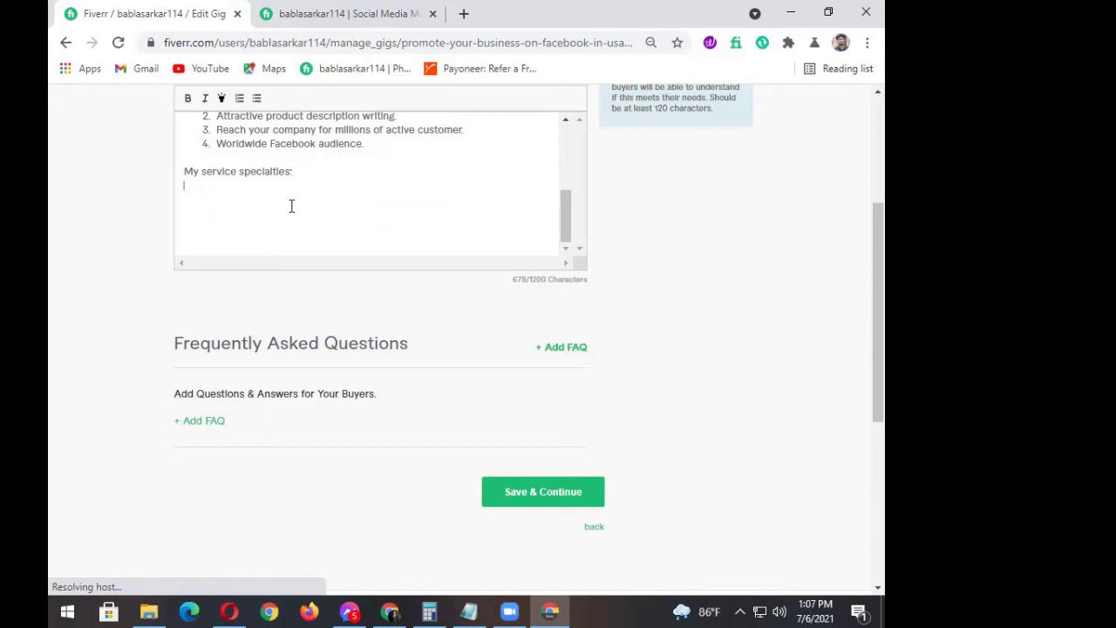
text(1)
text(F)
key(BackSpace)
text(. F)
text(ollow to )
text(Fac)
text(eb)
text(ook )
- Finish the first specialty with "guide line." and start a second item
text(g)
key(BackSpace)
text(g)
key(BackSpace)
text(guid)
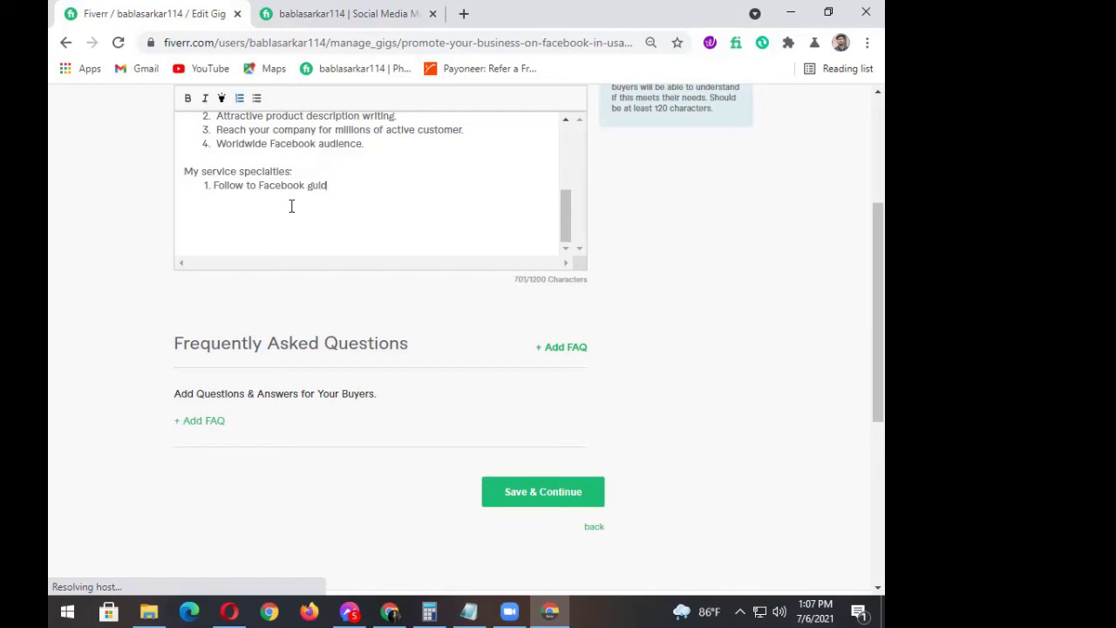
text(e line)
text(.)
key(Return)
- Write the second specialty, offering the service to the right visitor
text(offer to th)
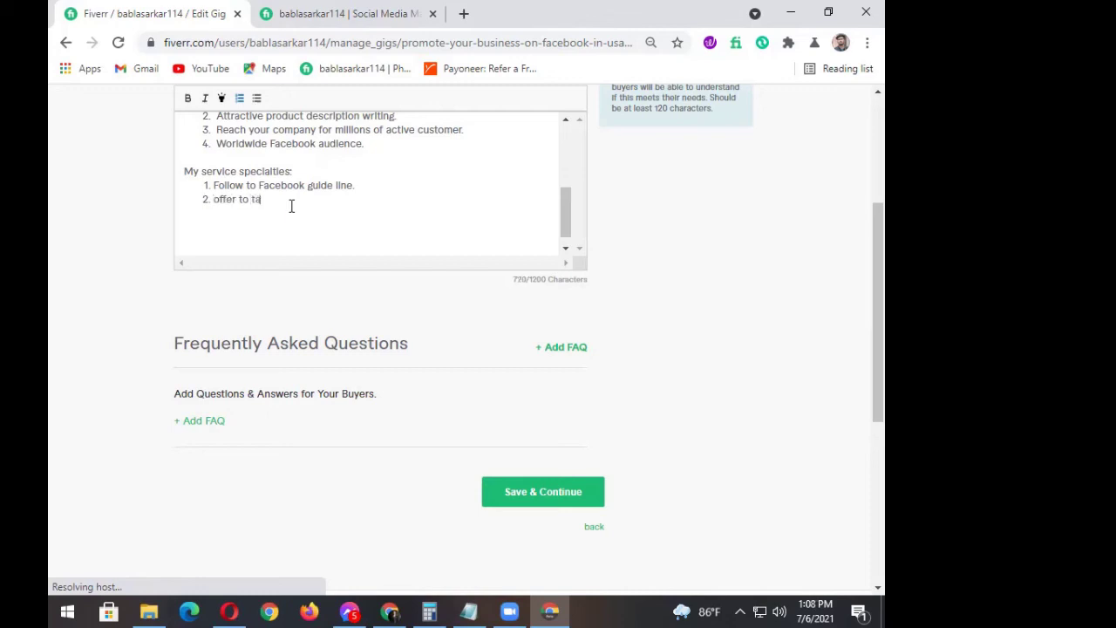
key(BackSpace)
text(he )
text(ri)
text(o)
key(BackSpace)
text(ih)
key(BackSpace)
text(ght visitor)
- Correct the second specialty to "Offer to the right visitor." and start a third item
right_click(298, 200)
click(312, 214)
key(BackSpace)
text(O)
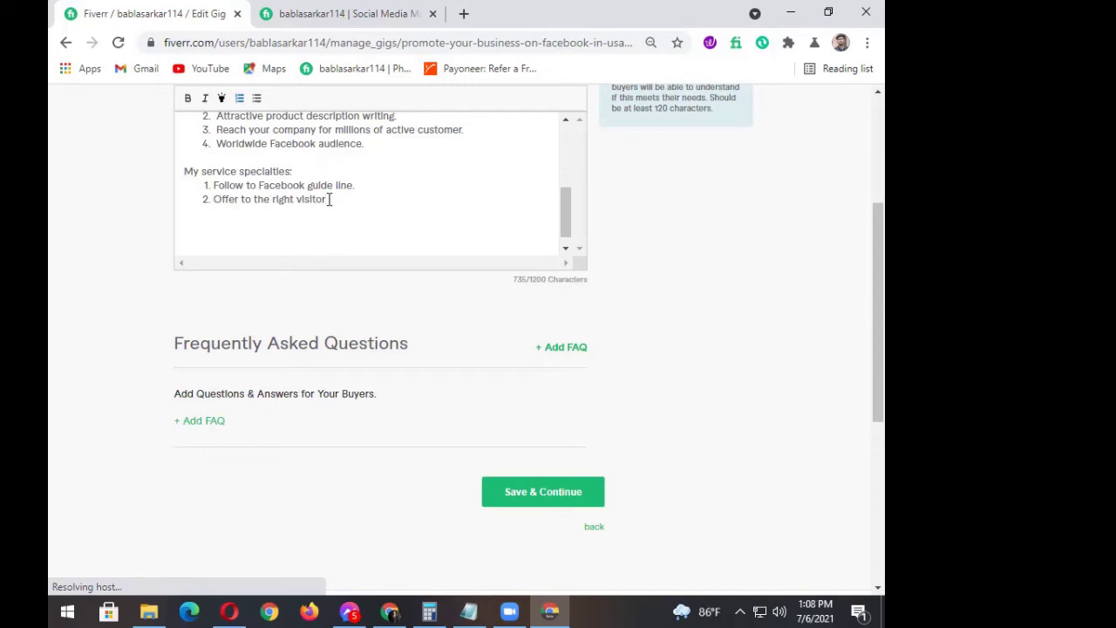
text(.)
key(Return)
- Add a space before the text of the first two specialties
click(214, 199)
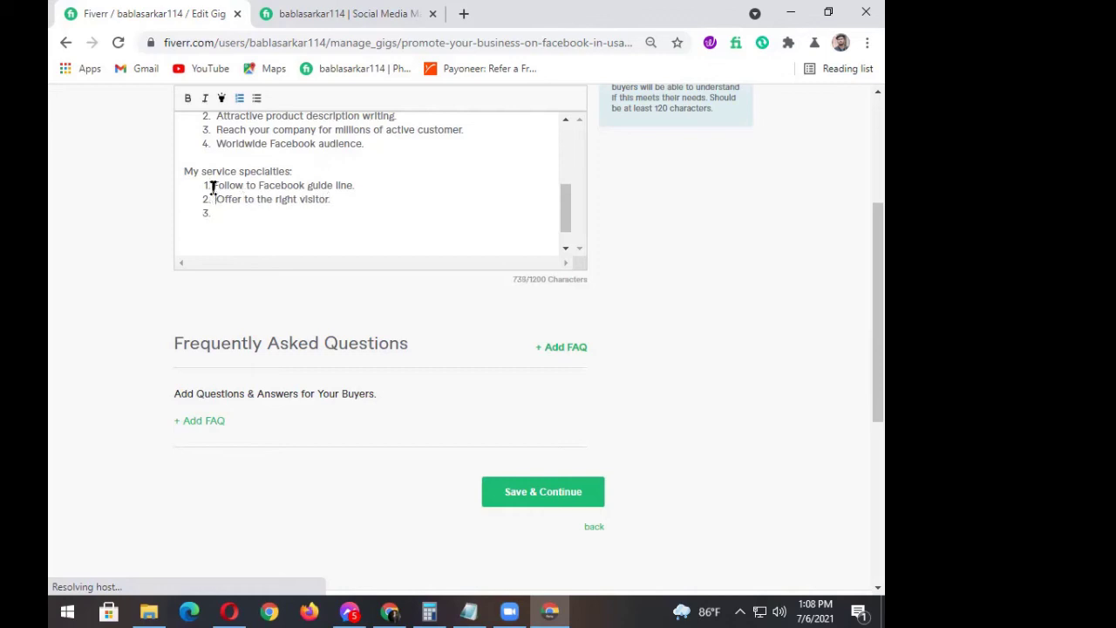
click(213, 186)
click(220, 216)
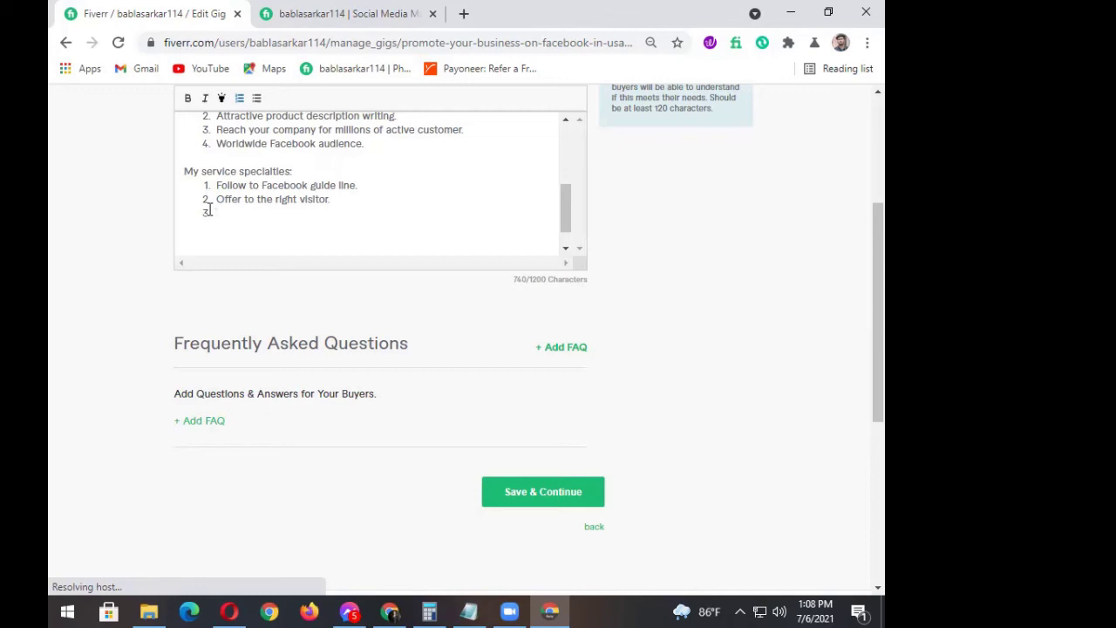
- Write the third specialty about 100% manual posting
text(100%)
text(menoal)
right_click(251, 214)
click(296, 225)
text(posting)
- Correct the third specialty to "100% manually posting", end it with a period and start a fourth item
right_click(261, 215)
key(Escape)
key(BackSpace)
key(BackSpace)
text(aly)
click(272, 214)
key(BackSpace)
text(ua)
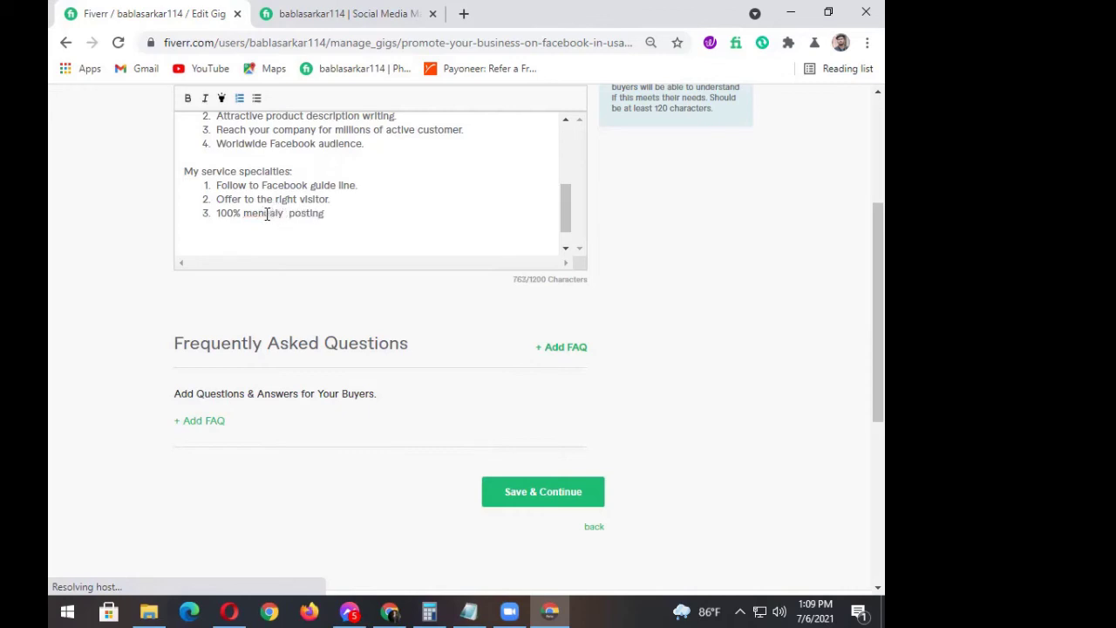
text(l)
right_click(261, 213)
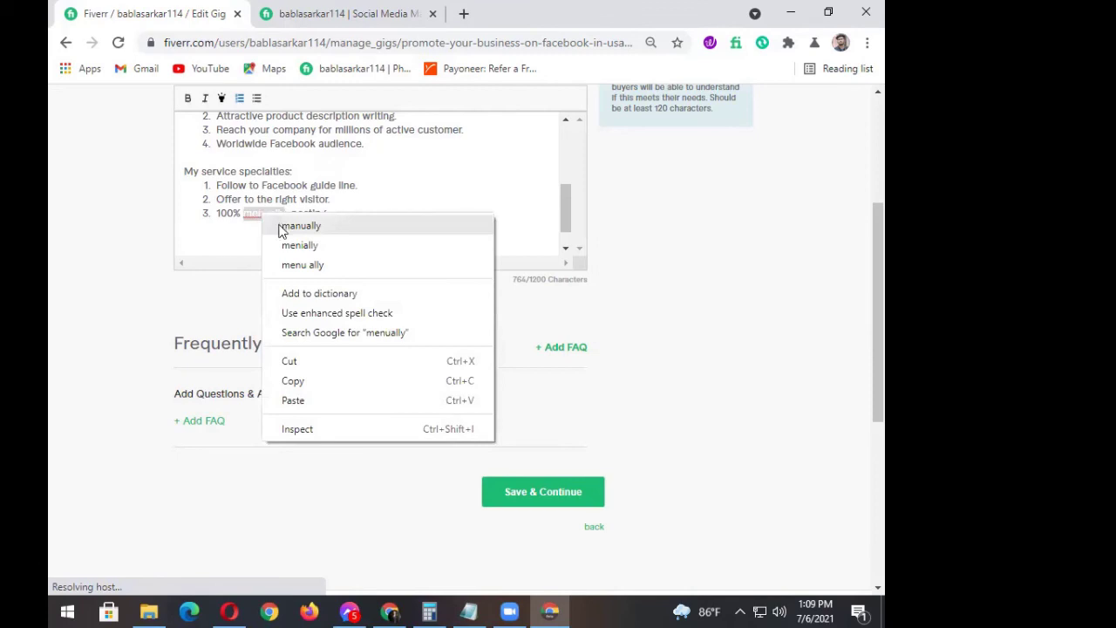
click(280, 225)
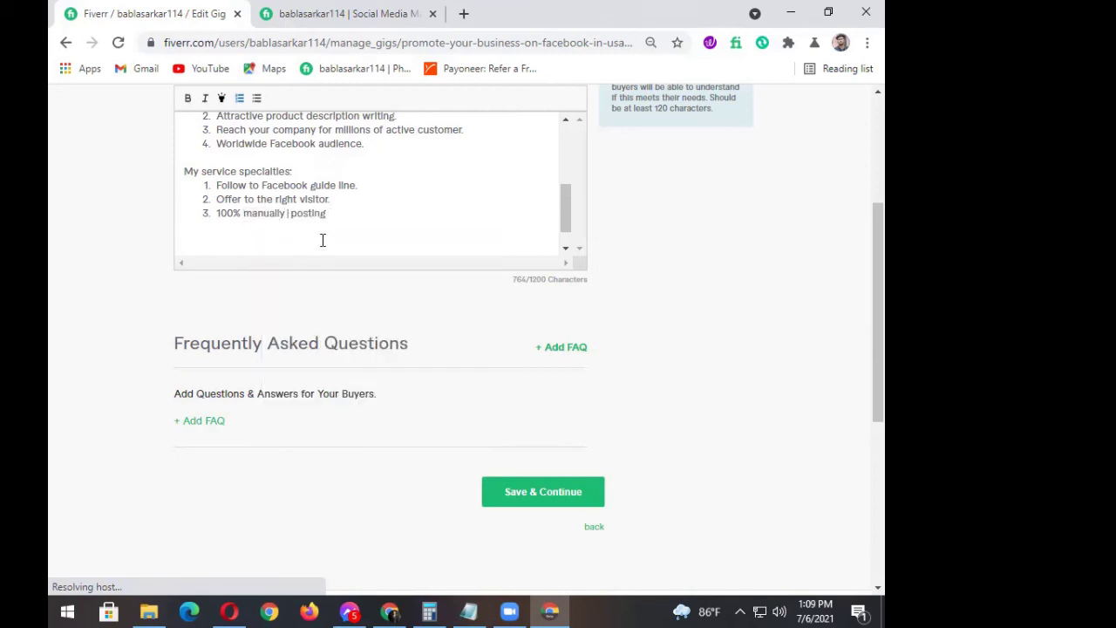
key(Delete)
key(Return)
- Begin the fourth specialty with "Report in google sheet with life and" and decline the incoming call
text(Report In goo)
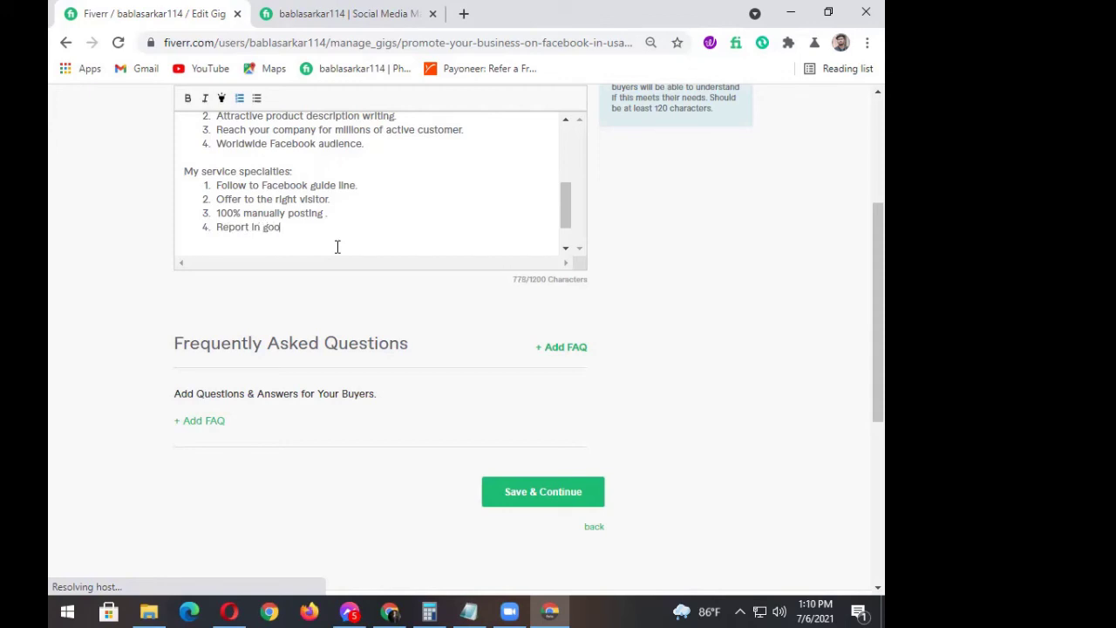
text(gle sheet with)
text(lige)
key(BackSpace)
key(BackSpace)
key(BackSpace)
text(ife &)
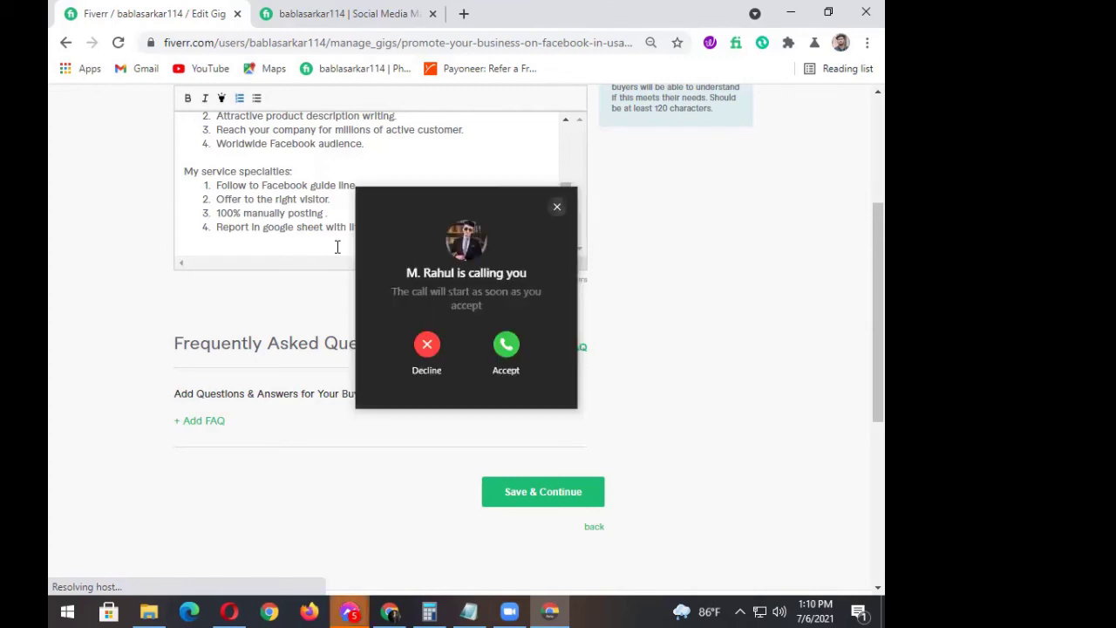
text(nd c)
click(427, 345)
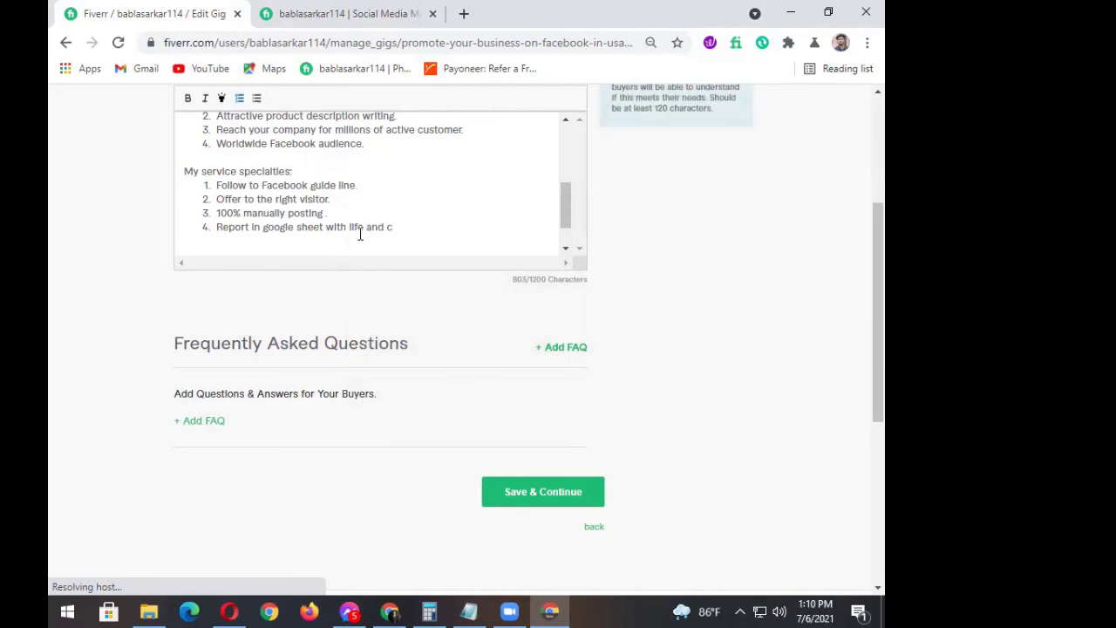
- Correct "life" to "live", complete the fourth specialty with "screenshot link." and end the numbered list with a blank line
click(362, 231)
key(BackSpace)
key(BackSpace)
text(ve)
click(396, 232)
key(BackSpace)
text(screenshot link)
key(Return)
key(Return)
key(Return)
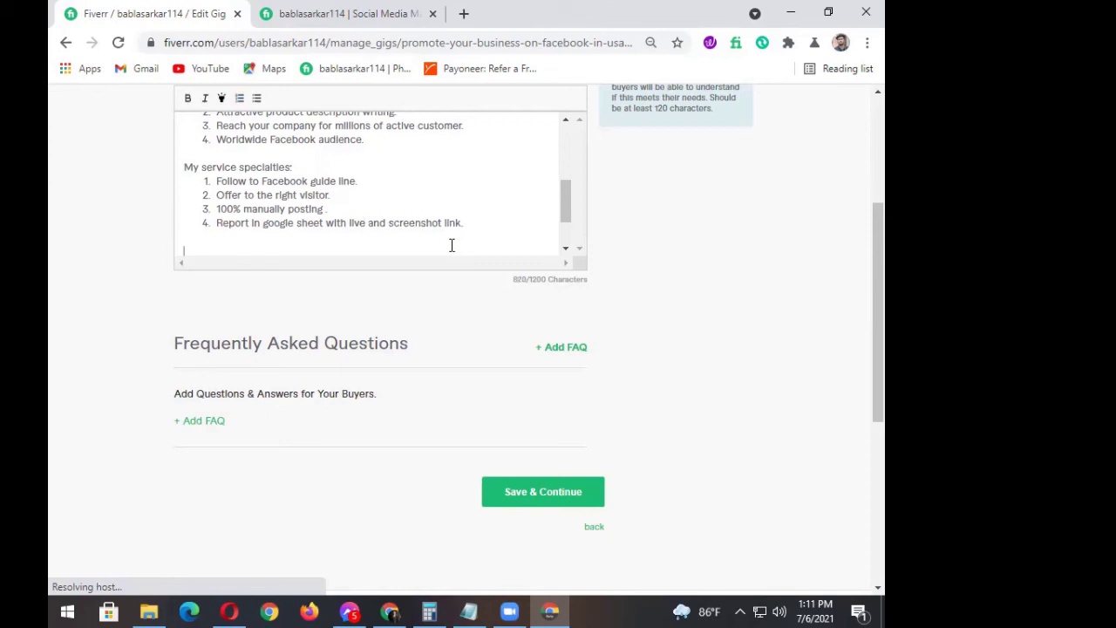
- Begin a closing line below the specialties list with "Feel free to contrack me"
scroll(448, 241, down, 2)
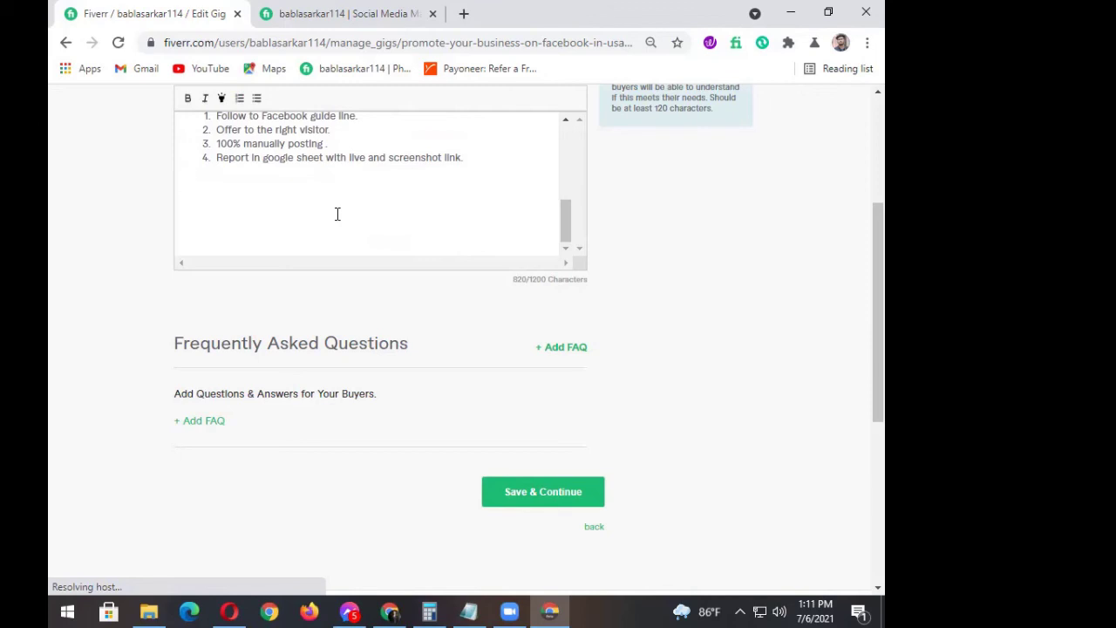
text(fel)
key(BackSpace)
text(el free)
click(188, 185)
key(BackSpace)
text(F)
click(235, 189)
text(to contrack me)
- Correct the misspelled "contrack" in the closing line to "Contact"
right_click(259, 195)
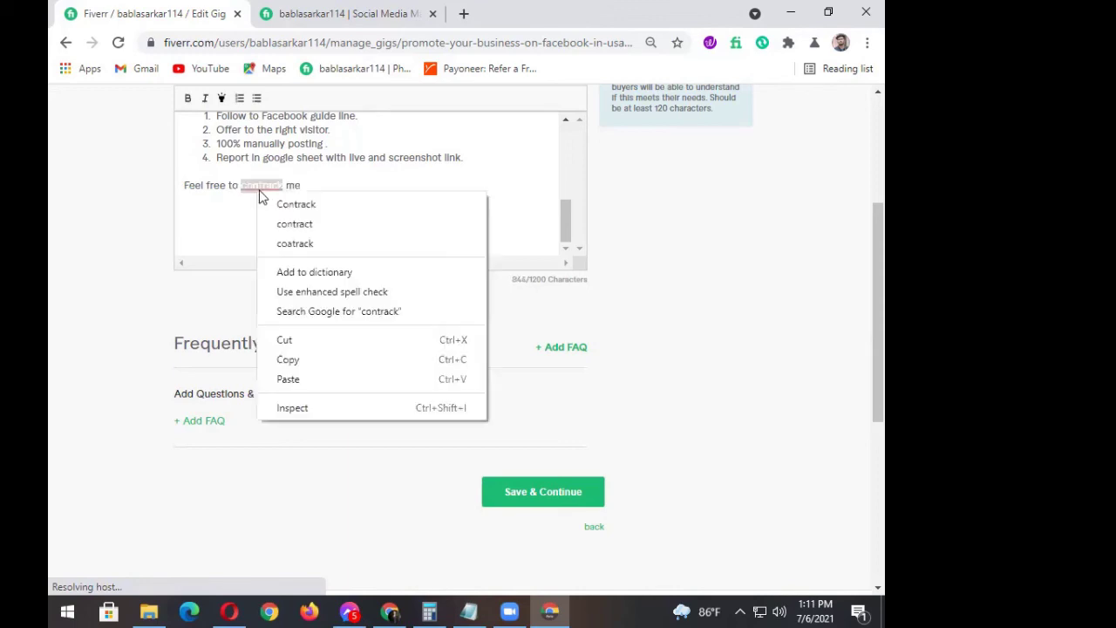
click(274, 204)
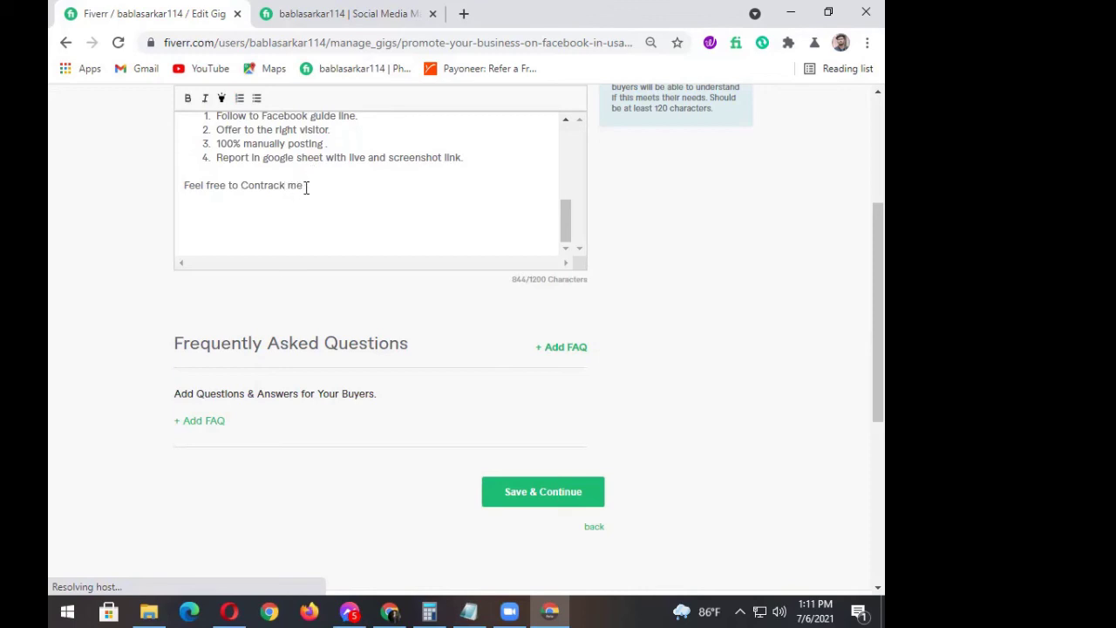
key(BackSpace)
key(BackSpace)
text(d)
key(BackSpace)
click(283, 186)
key(BackSpace)
- Continue the closing line with "if you have any equation"
text(If yu)
key(BackSpace)
text(ou have any quation)
right_click(386, 187)
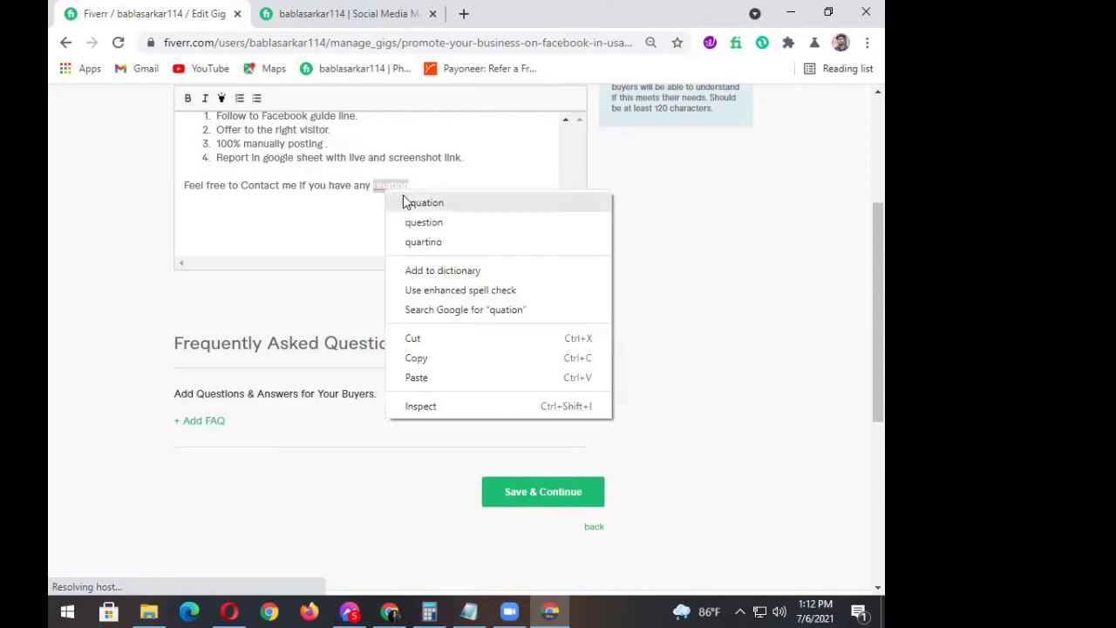
click(419, 201)
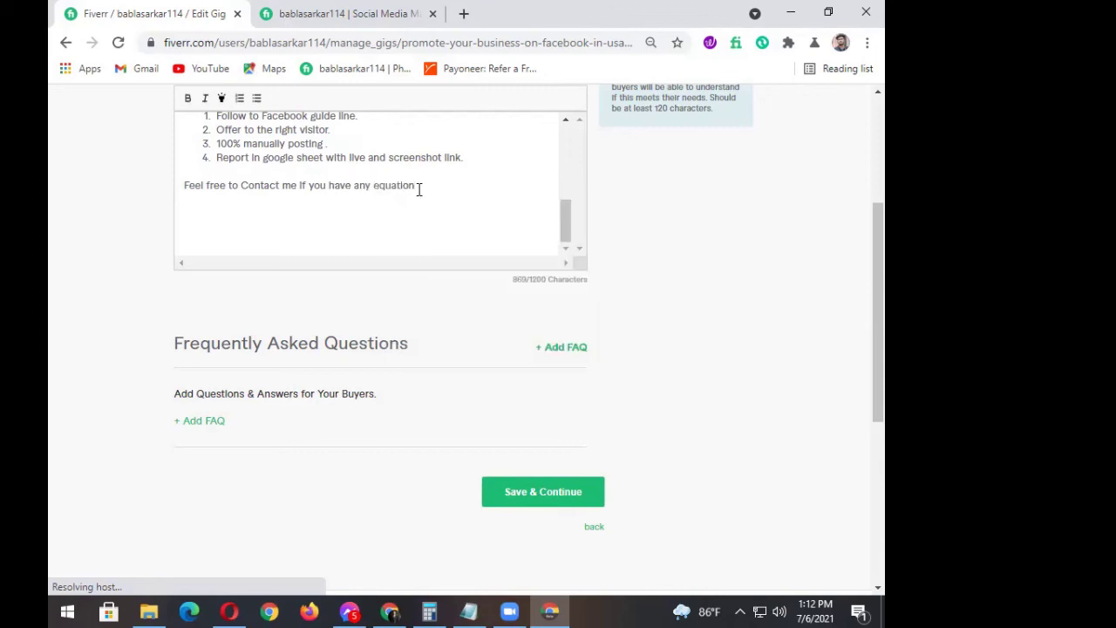
- Replace "equation" with "question" and end the closing line with a period
key(BackSpace)
key(BackSpace)
key(BackSpace)
key(BackSpace)
key(BackSpace)
key(BackSpace)
key(BackSpace)
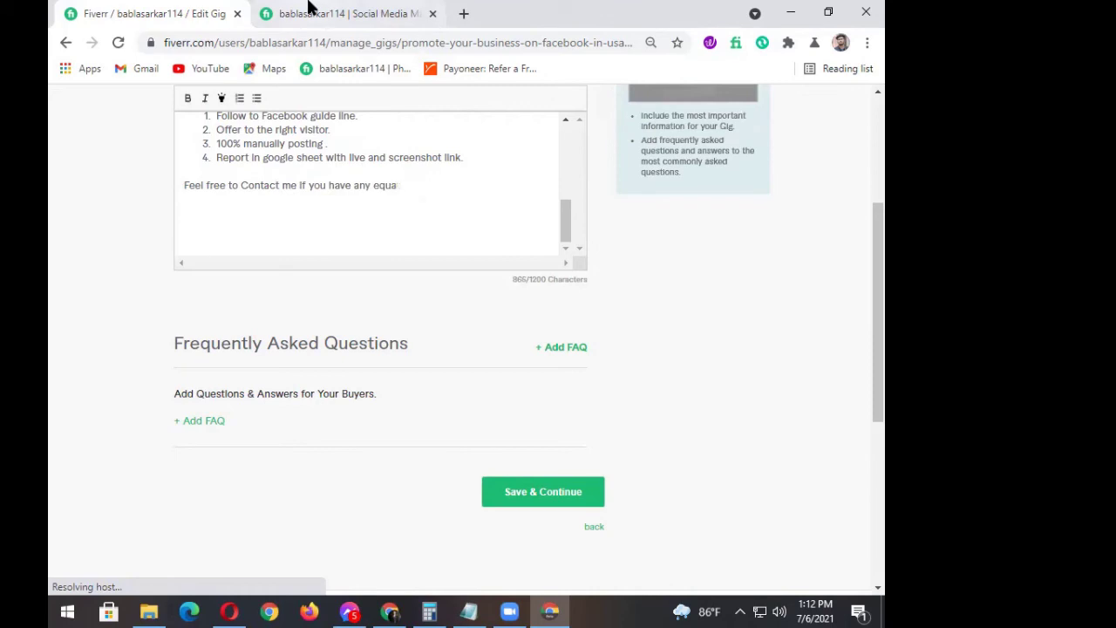
key(BackSpace)
text(question)
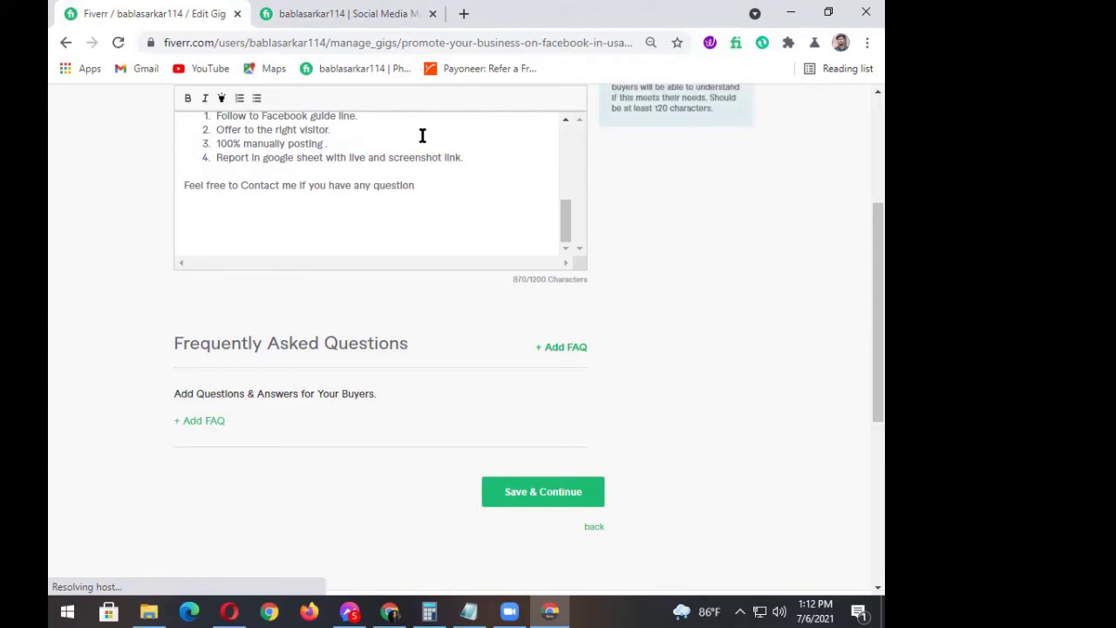
click(442, 178)
text(.)
- Add "Thanks in advance" as a separate paragraph below the closing line
key(Return)
key(Return)
text(thanks in)
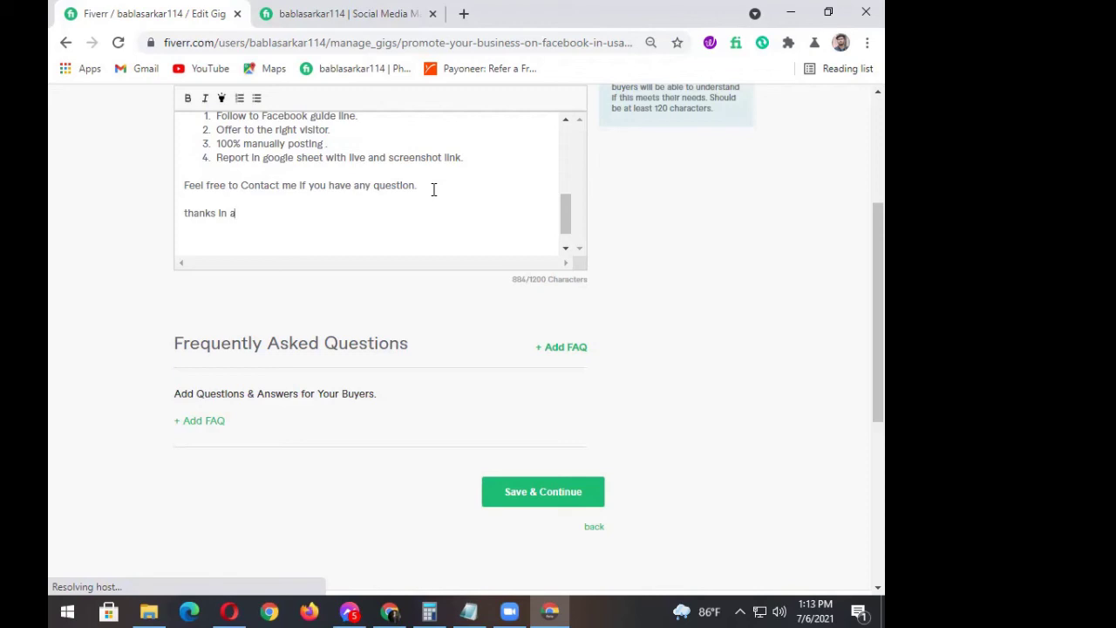
click(186, 220)
key(BackSpace)
text(T)
click(248, 214)
text(dvance)
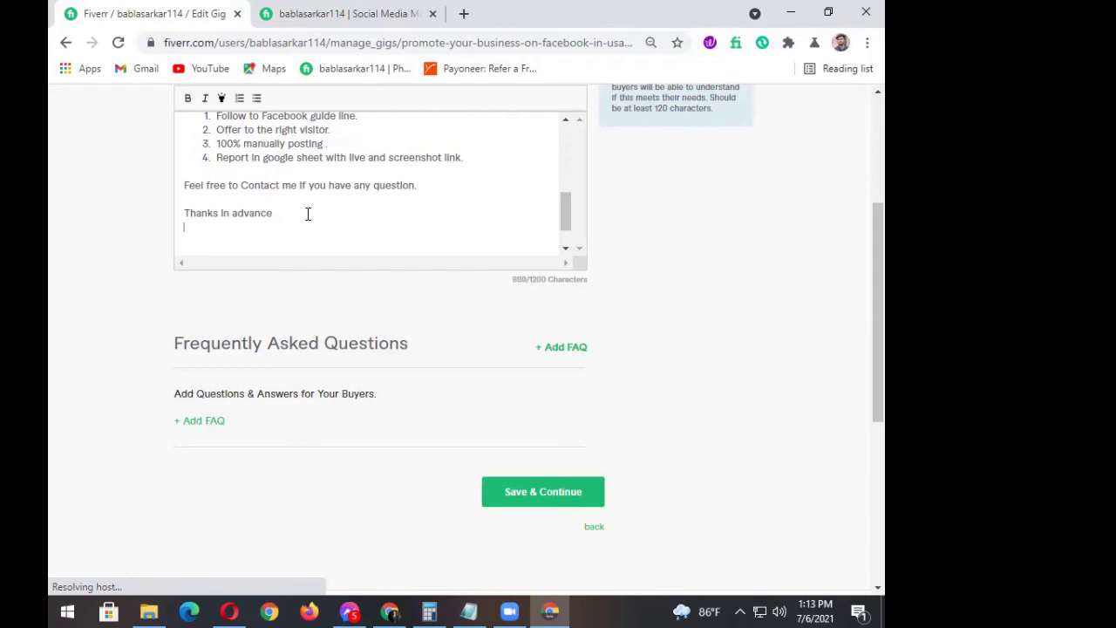
text(Bo)
key(BackSpace)
key(BackSpace)
key(BackSpace)
- Sign the description with the seller's account username below "Thanks in advance"
scroll(314, 211, up, 5)
scroll(316, 209, down, 3)
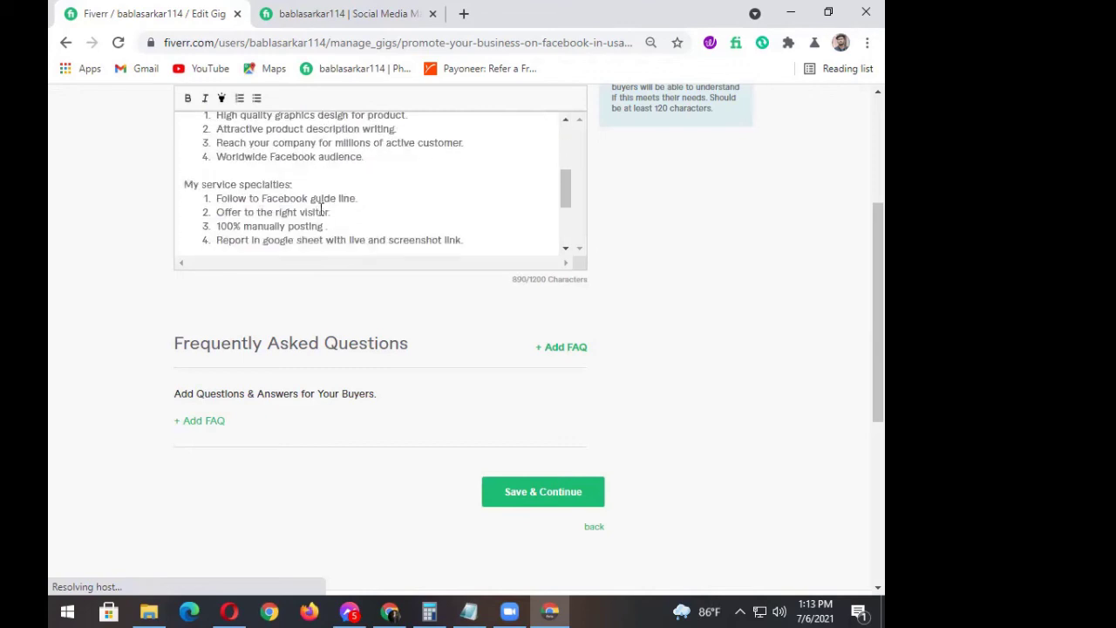
scroll(728, 238, up, 1)
scroll(732, 234, up, 2)
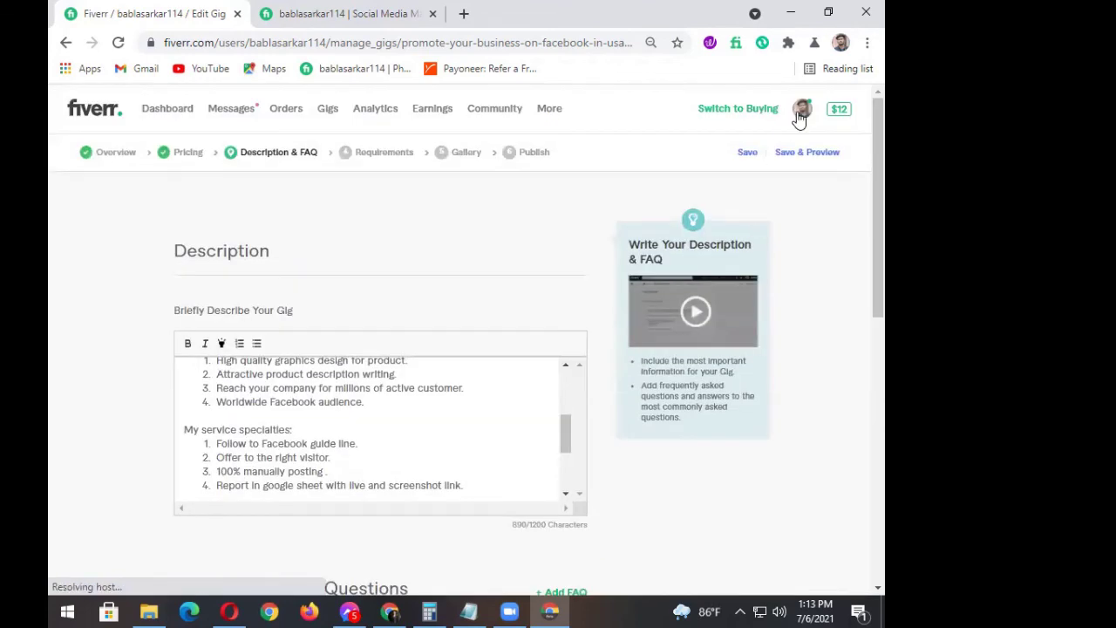
scroll(560, 249, down, 4)
scroll(274, 137, down, 3)
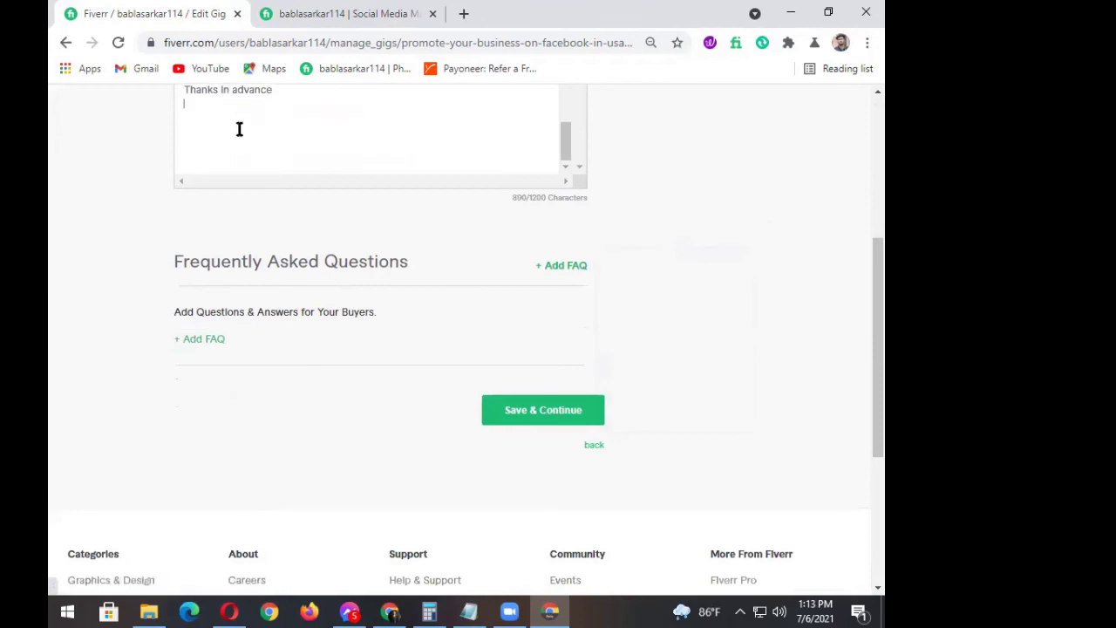
text(bablasarkar)
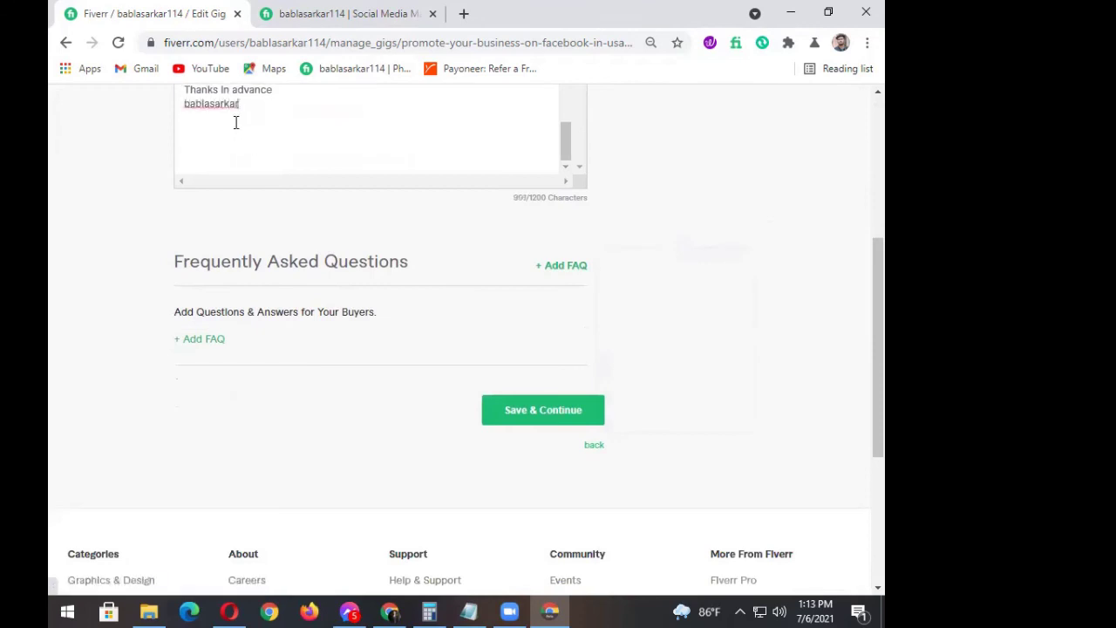
text(114)
- Turn the username signature into the seller's full name by separating and capitalizing both names and removing the number
click(210, 103)
click(264, 105)
drag(265, 109, 244, 109)
key(BackSpace)
drag(190, 108, 184, 108)
text(B)
click(216, 109)
key(BackSpace)
text(S)
- Make the "My service specialties:" heading bold and highlighted
scroll(249, 182, up, 1)
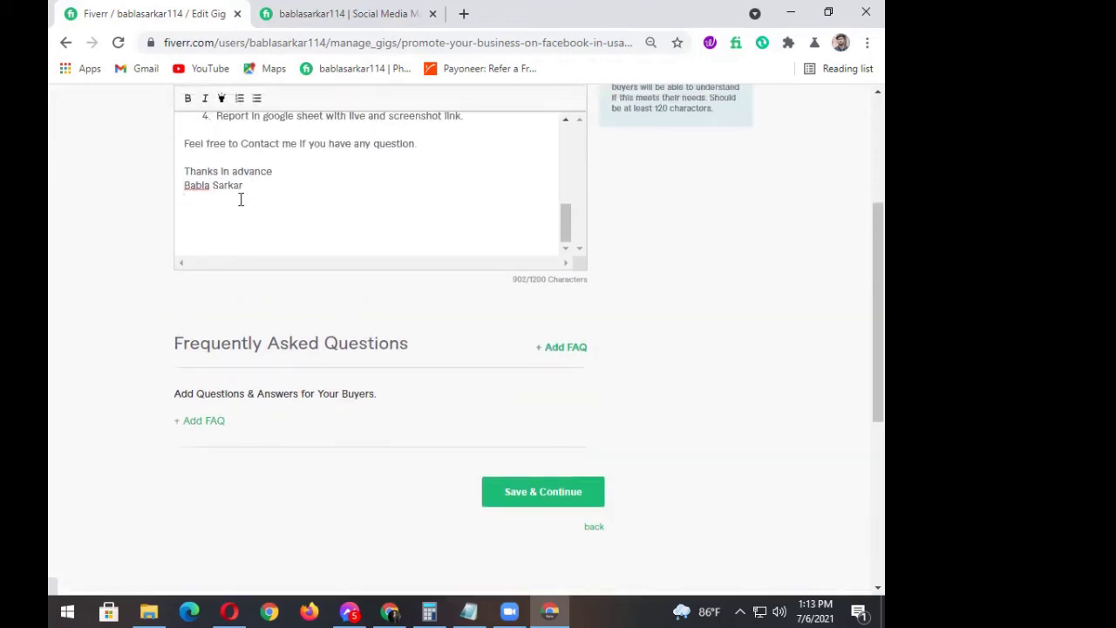
scroll(246, 195, up, 1)
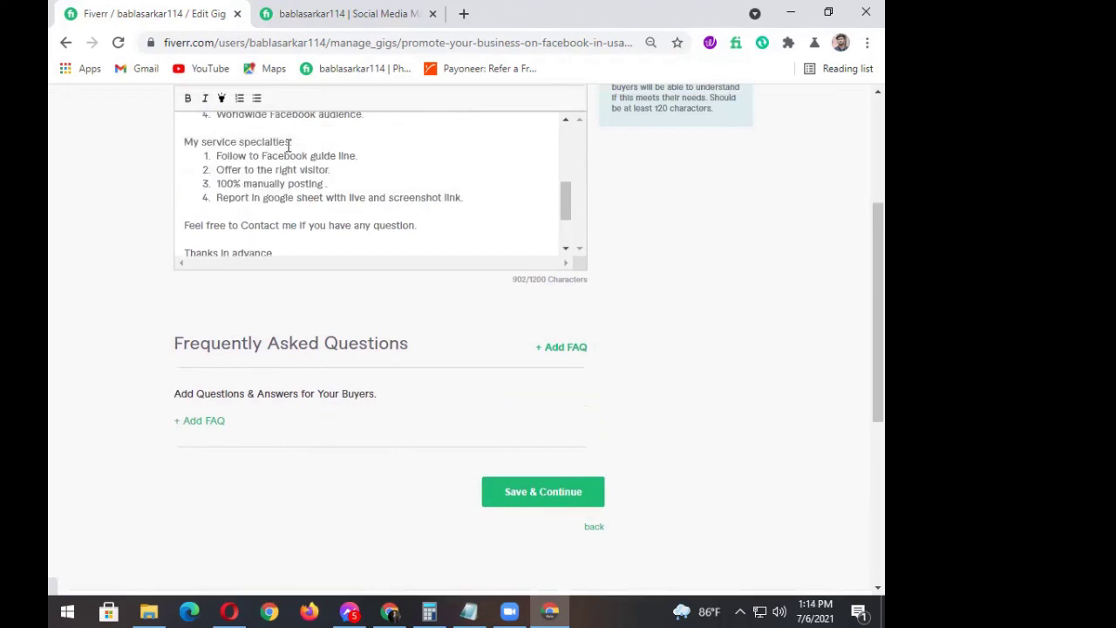
drag(293, 143, 186, 145)
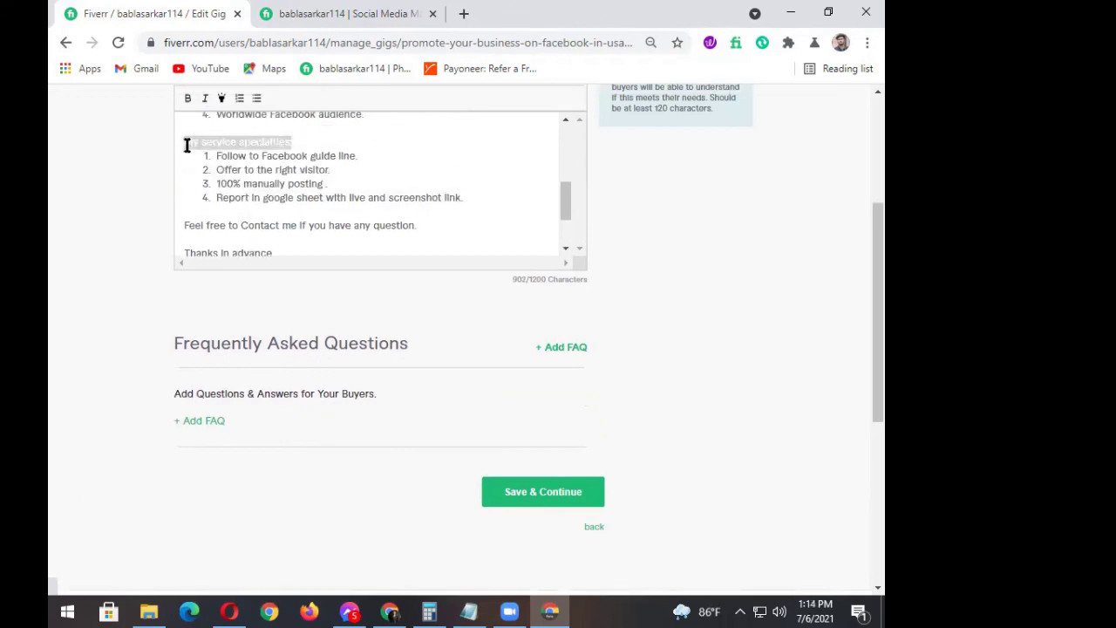
click(187, 100)
click(221, 97)
- Make the "Description of my service:" heading bold and highlighted
scroll(266, 174, up, 1)
scroll(266, 174, up, 1)
drag(311, 141, 186, 133)
click(186, 101)
click(221, 98)
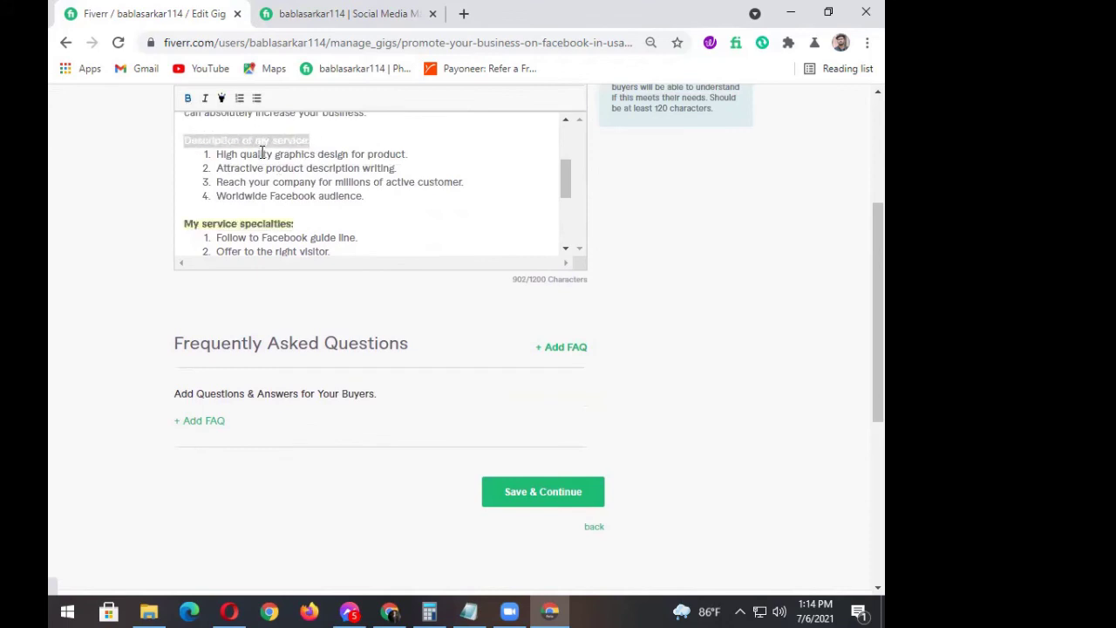
- Make the opening line "Well come to my Facebook promotion GIG" bold
scroll(266, 153, up, 2)
scroll(349, 145, up, 1)
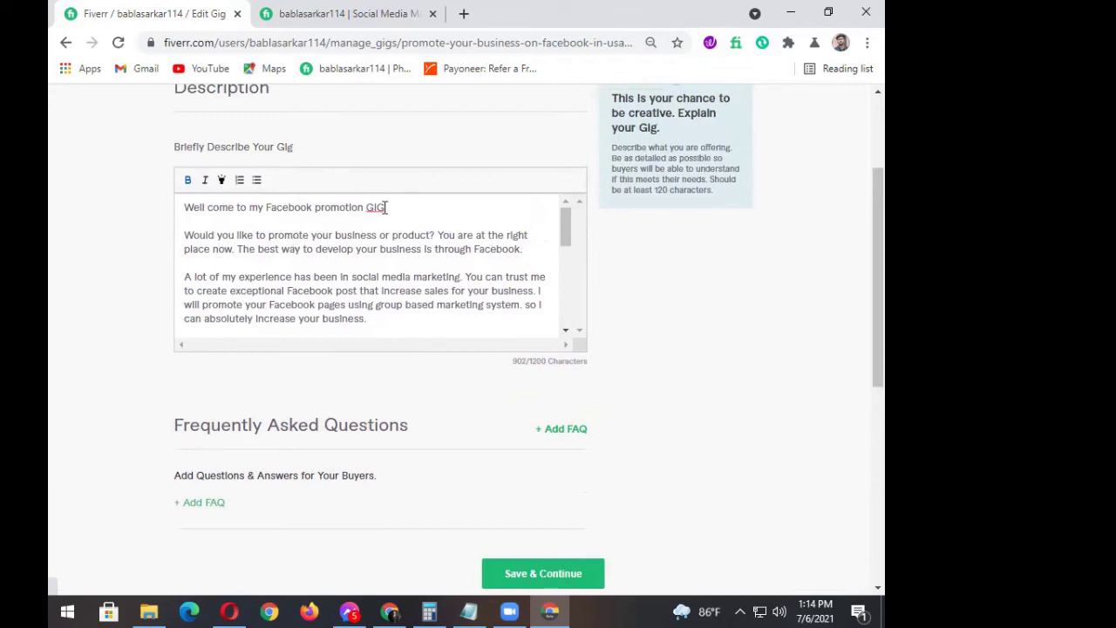
drag(388, 207, 186, 211)
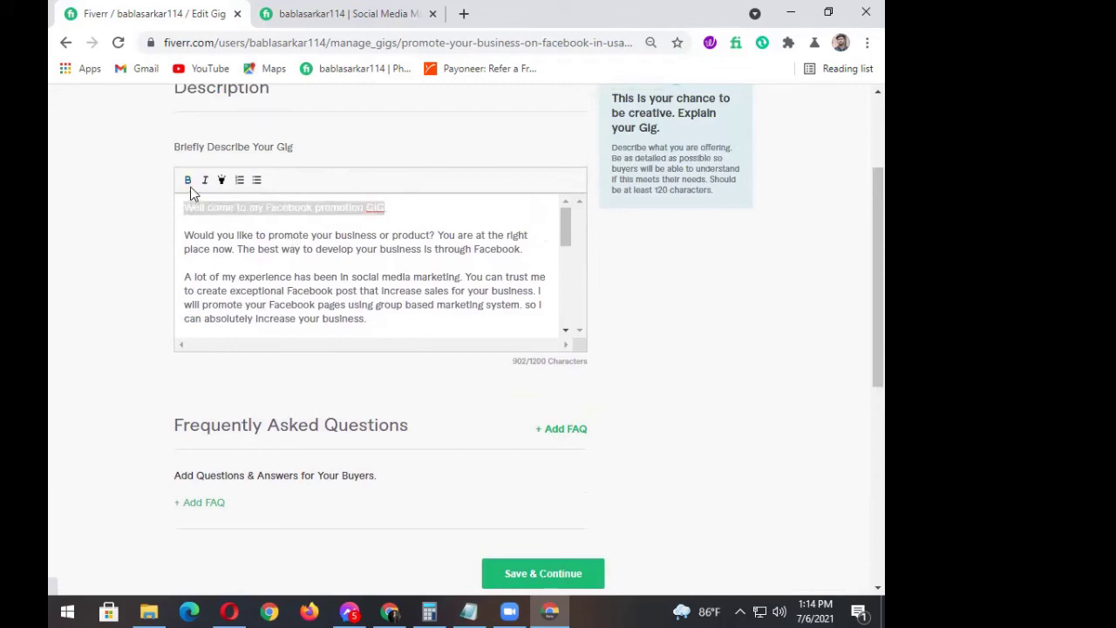
click(276, 207)
drag(387, 209, 184, 207)
click(188, 180)
- Change "GIG" in the opening line to "Gig" using the spelling suggestion
click(369, 209)
right_click(373, 212)
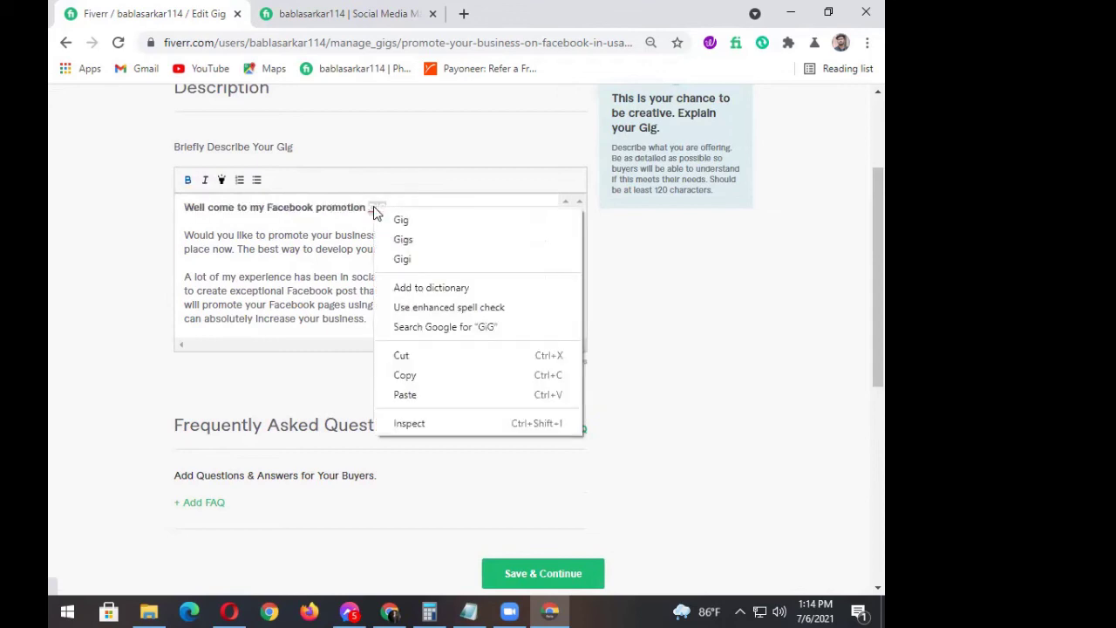
click(373, 212)
right_click(375, 212)
click(397, 220)
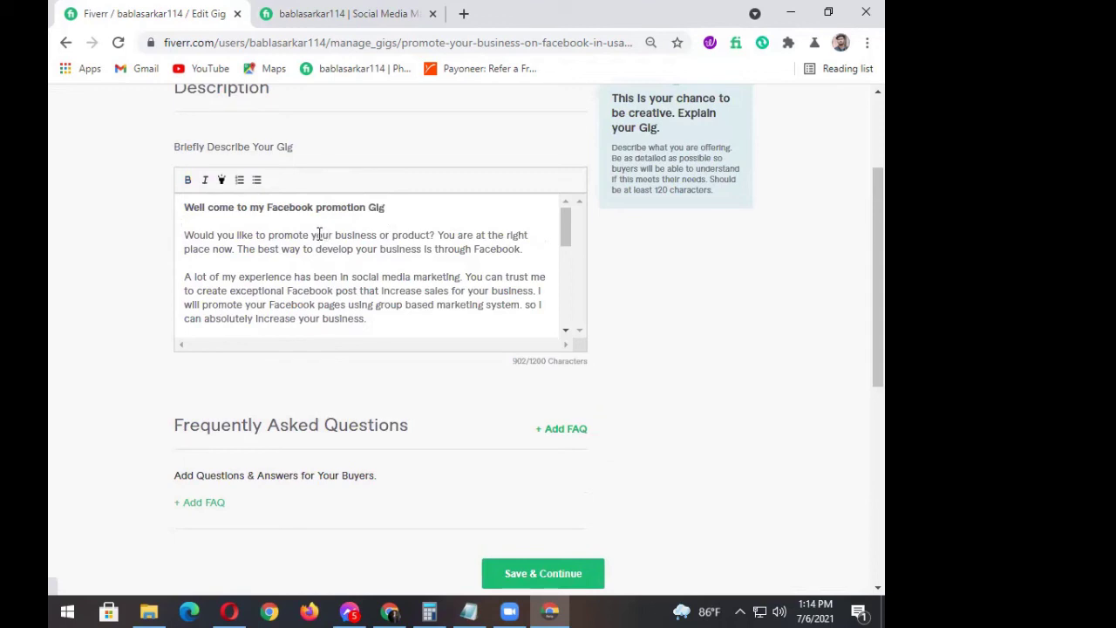
- Try to save the gig description and continue to the next stage
scroll(319, 236, down, 5)
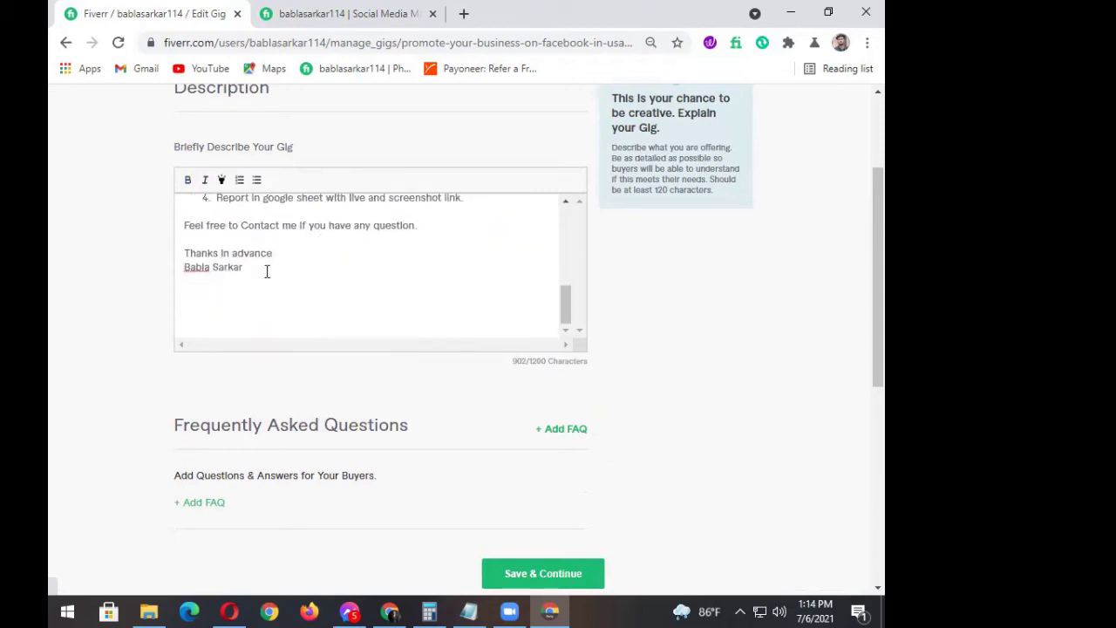
scroll(535, 395, down, 1)
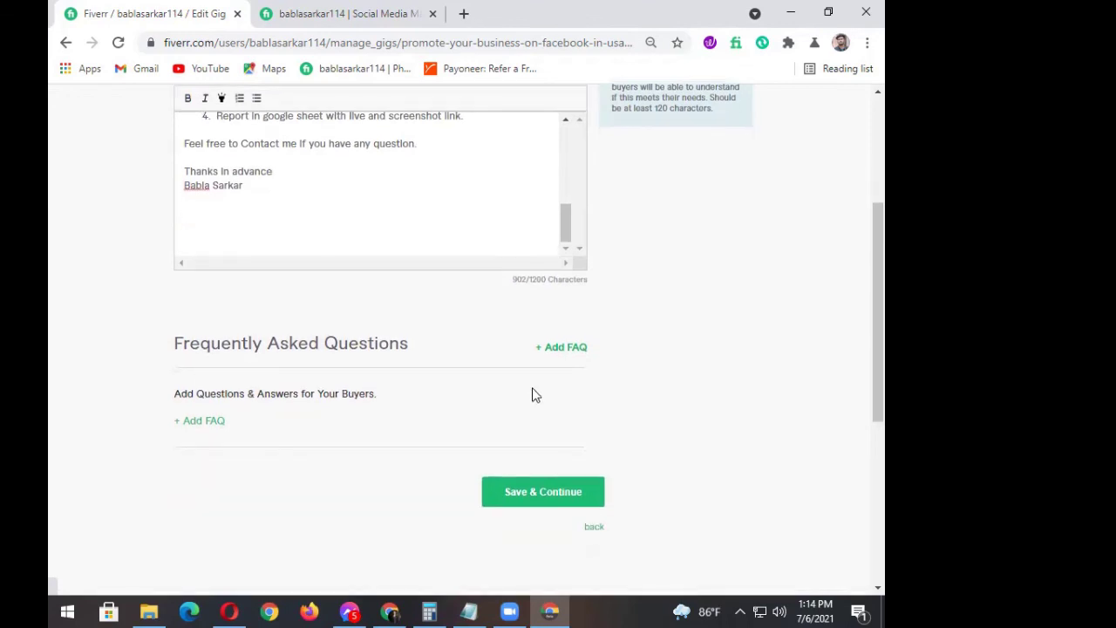
click(549, 494)
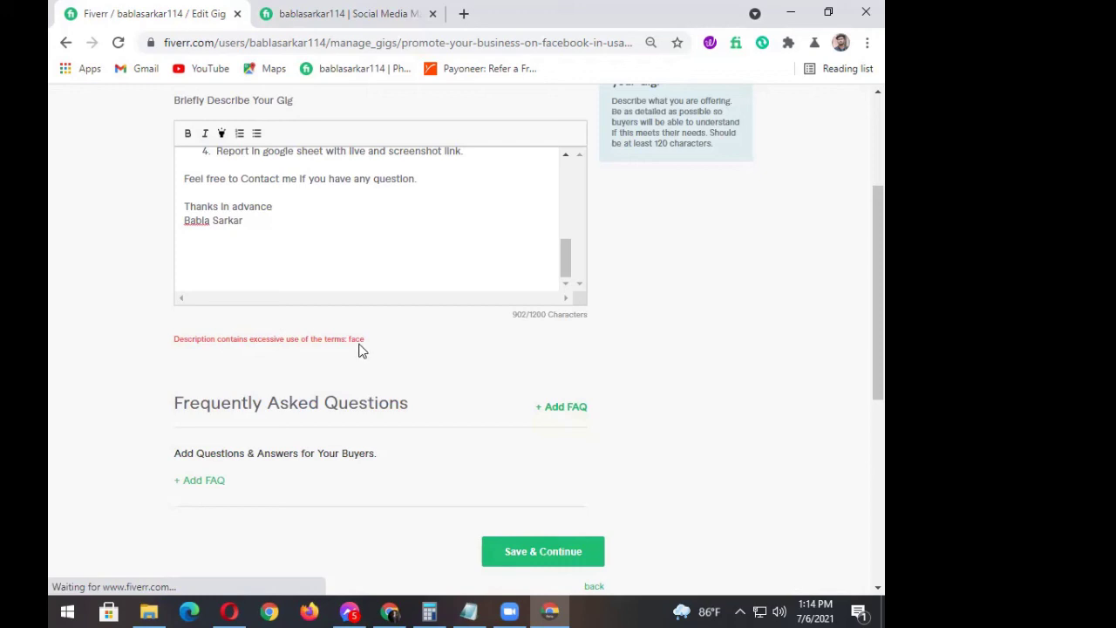
- Shorten "Facebook" to "FB" in the fourth service item, "Worldwide Facebook audience."
scroll(323, 272, up, 2)
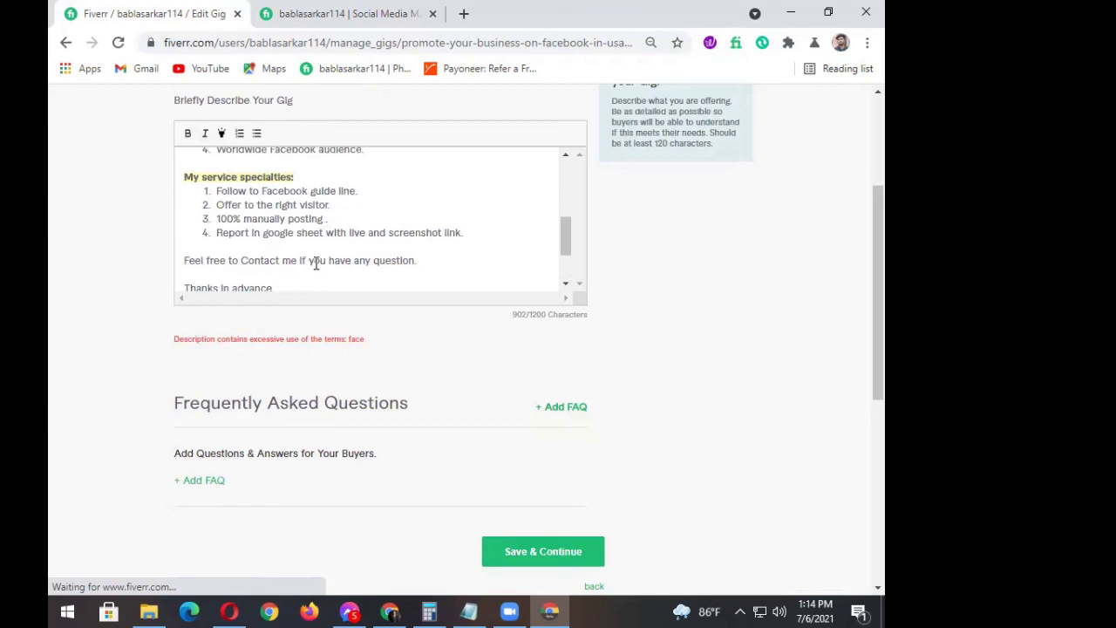
scroll(316, 263, up, 2)
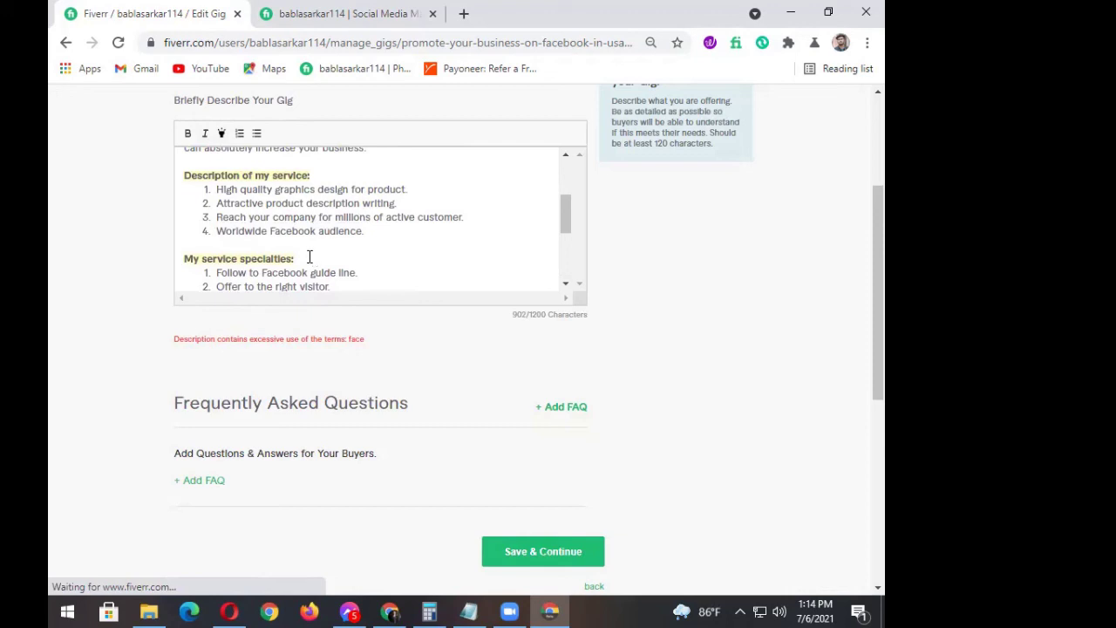
drag(317, 234, 276, 232)
key(BackSpace)
text(B)
- Shorten "Facebook" to "FB" in the first specialty, "Follow to Facebook guide line."
scroll(332, 240, down, 1)
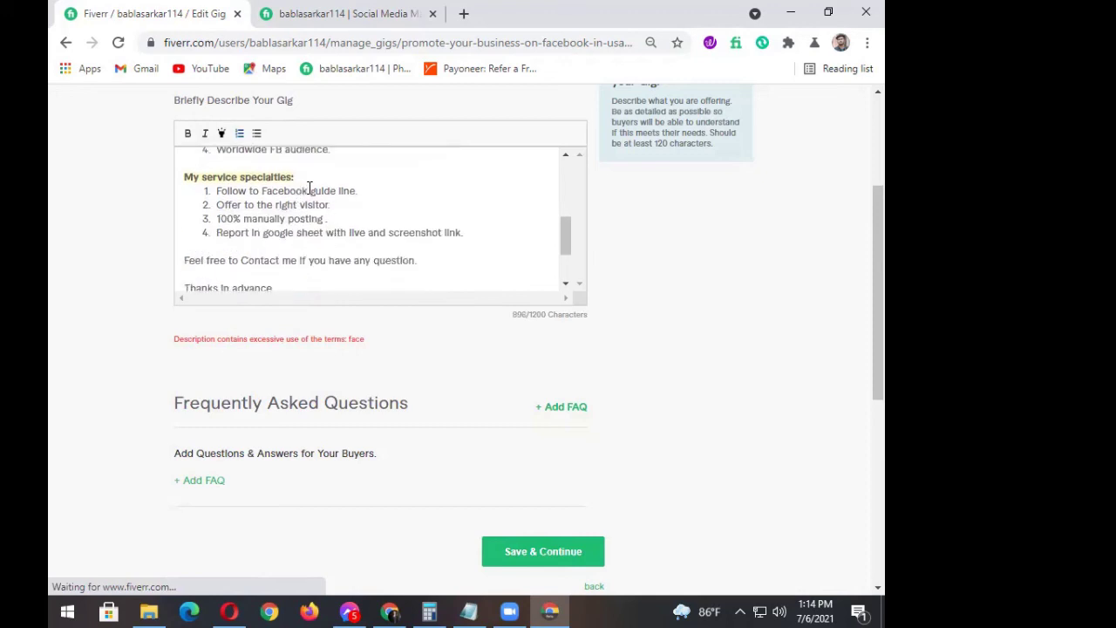
drag(308, 190, 268, 190)
text(B)
- Shorten "Facebook" to "FB" in the experience paragraph's phrase "create exceptional Facebook post"
scroll(295, 241, down, 2)
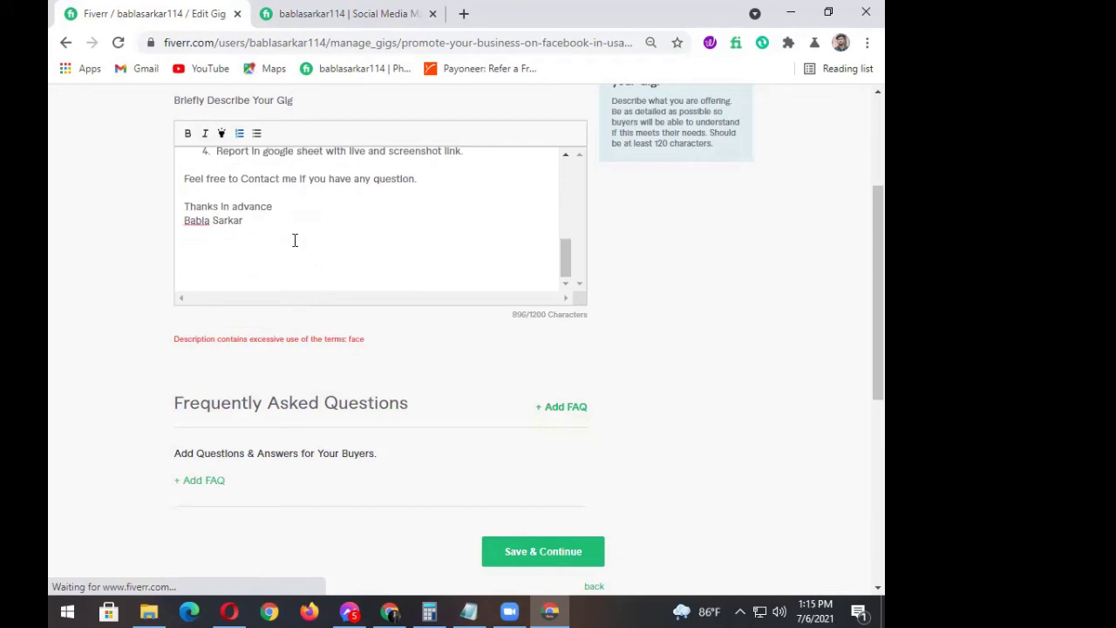
scroll(458, 398, down, 2)
scroll(440, 367, up, 2)
scroll(366, 340, up, 1)
scroll(349, 325, up, 6)
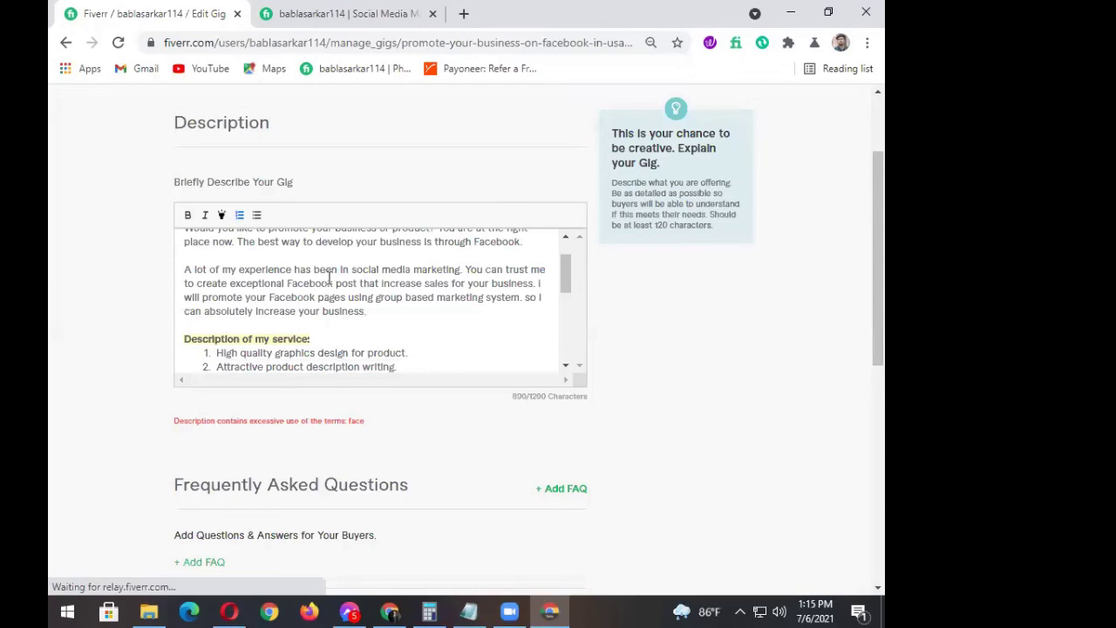
scroll(332, 281, up, 1)
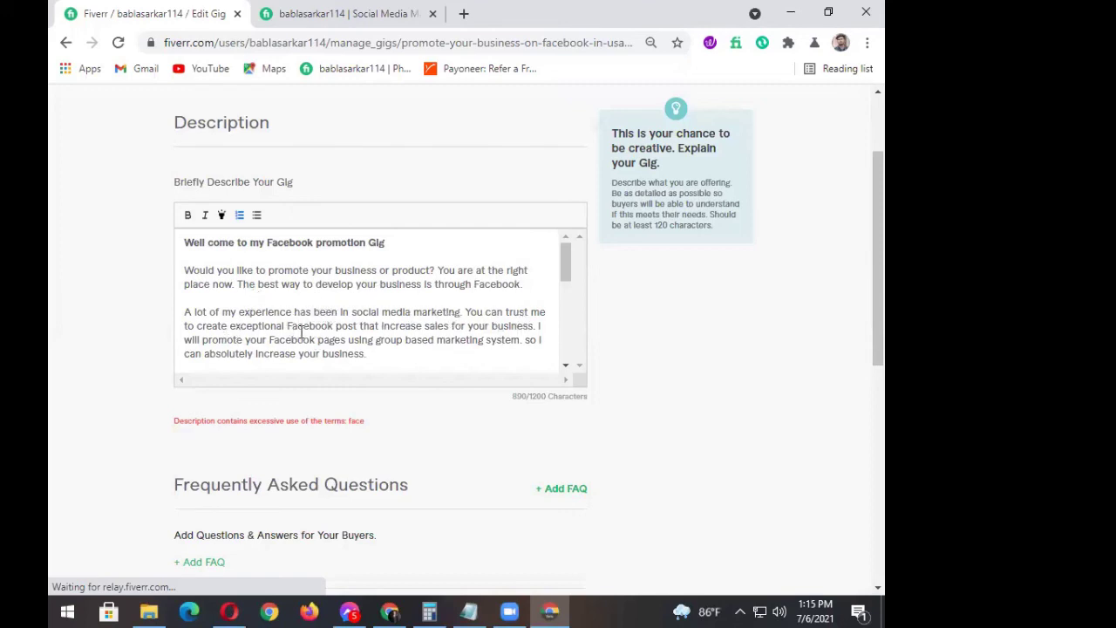
drag(333, 327, 294, 329)
text(B)
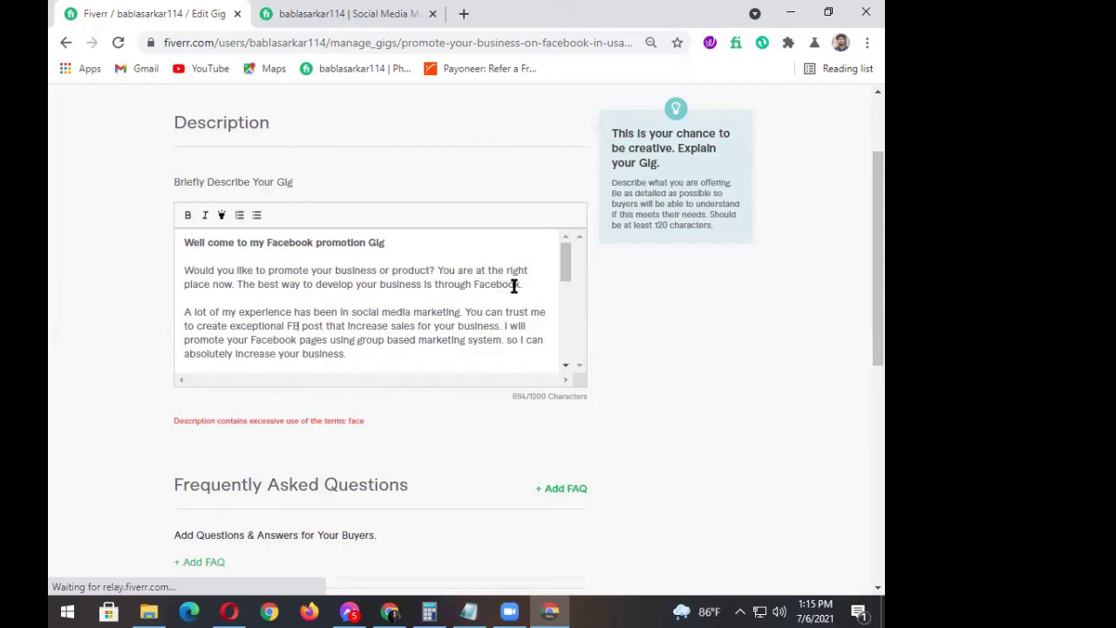
- Examine the gig description from start to finish for remaining uses of "Facebook"
scroll(428, 345, down, 3)
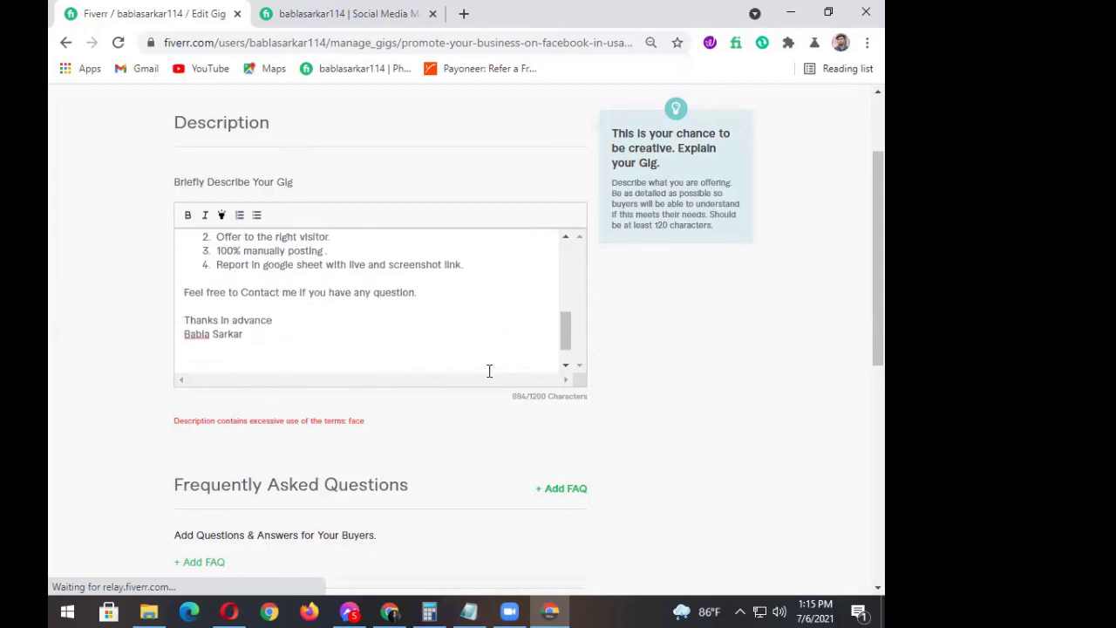
scroll(488, 369, down, 4)
scroll(464, 331, up, 3)
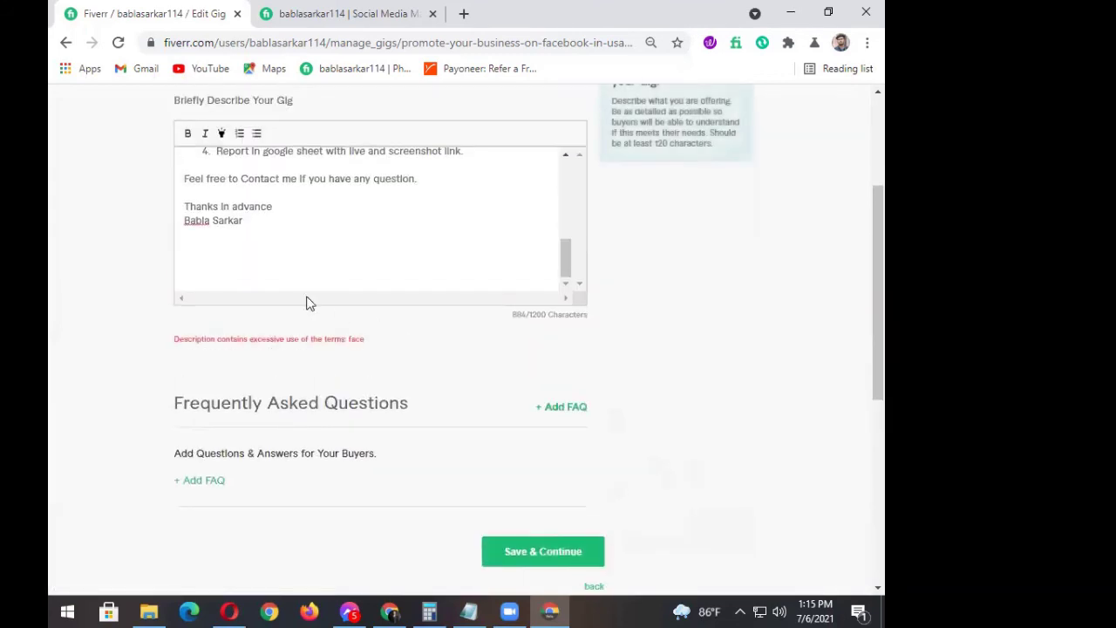
scroll(296, 270, up, 4)
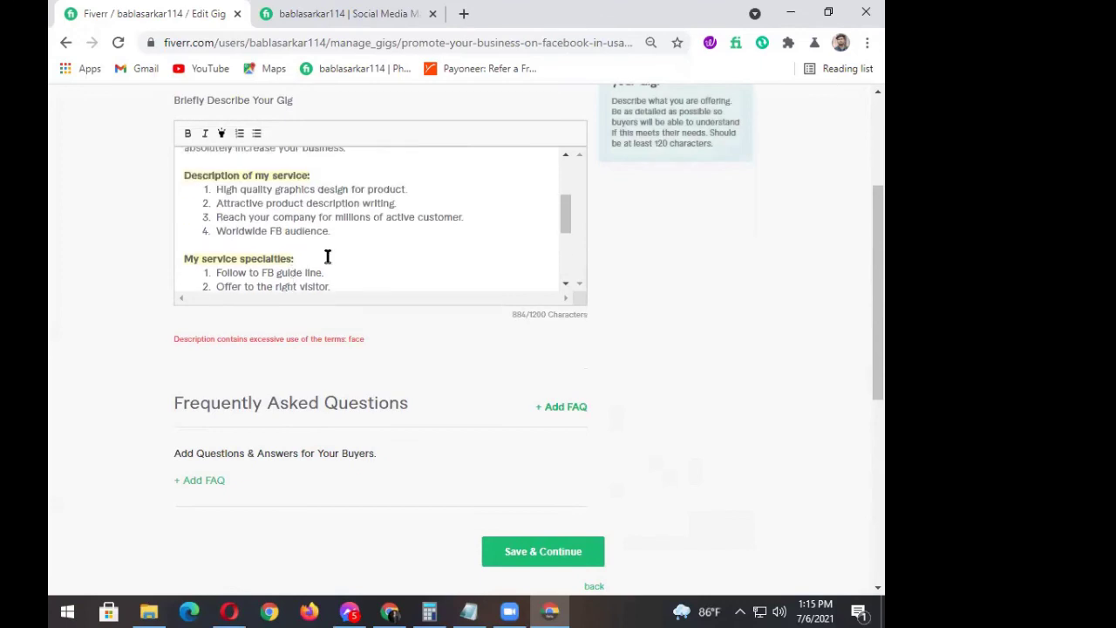
scroll(327, 257, up, 1)
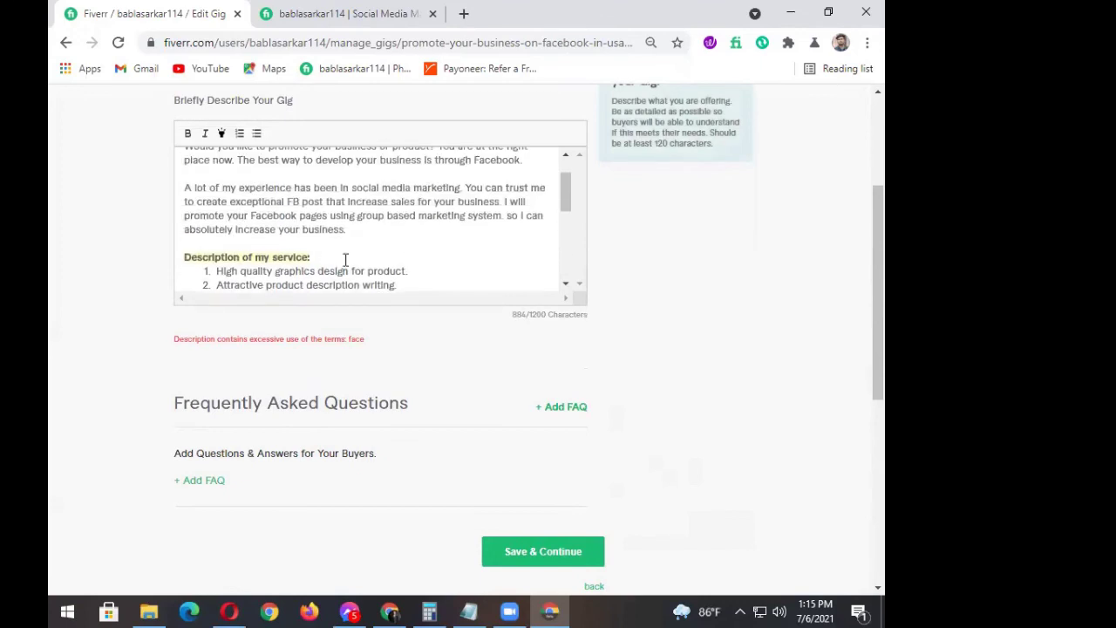
scroll(518, 398, down, 2)
scroll(535, 395, up, 2)
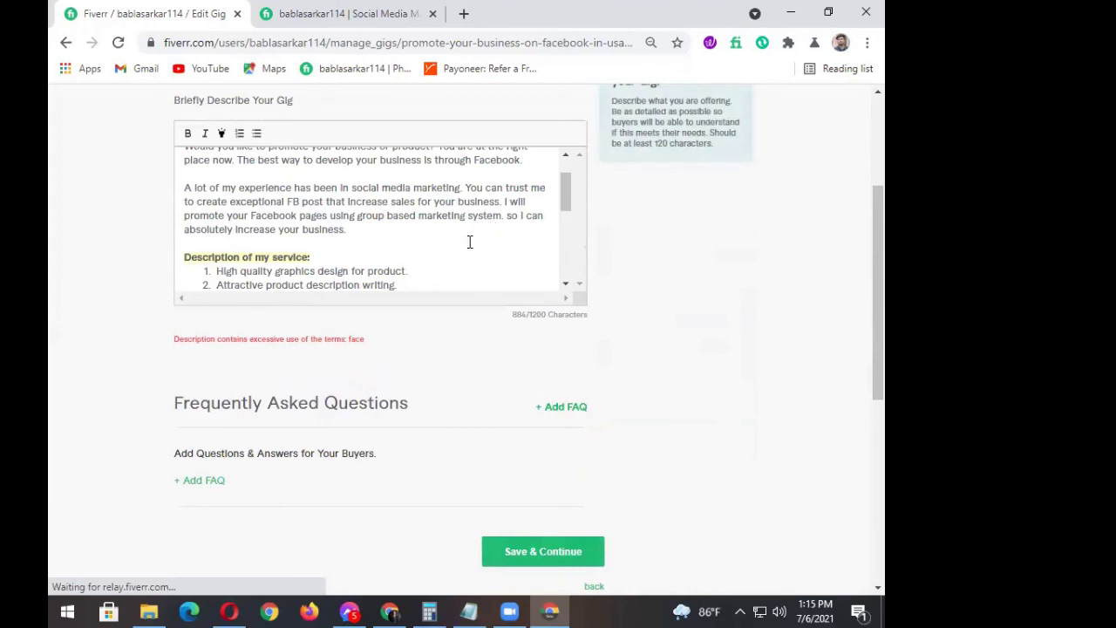
scroll(469, 241, up, 1)
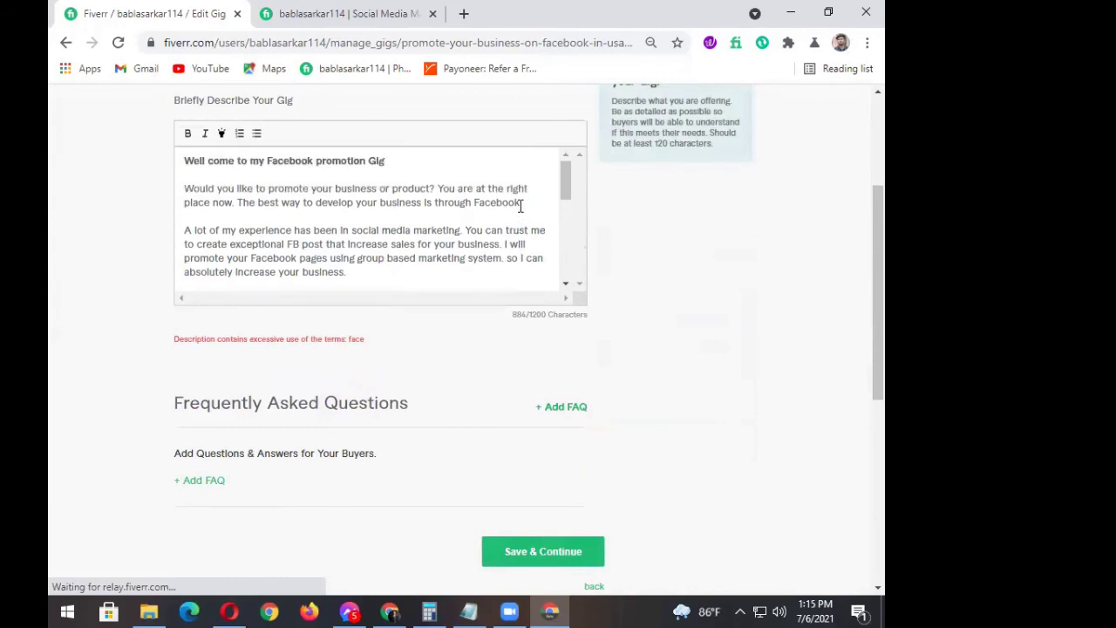
drag(521, 205, 477, 207)
key(BackSpace)
key(BackSpace)
text(acebook)
- Shorten "Facebook" to "FB" in the experience paragraph's phrase "promote your Facebook pages"
drag(296, 258, 262, 259)
text(B)
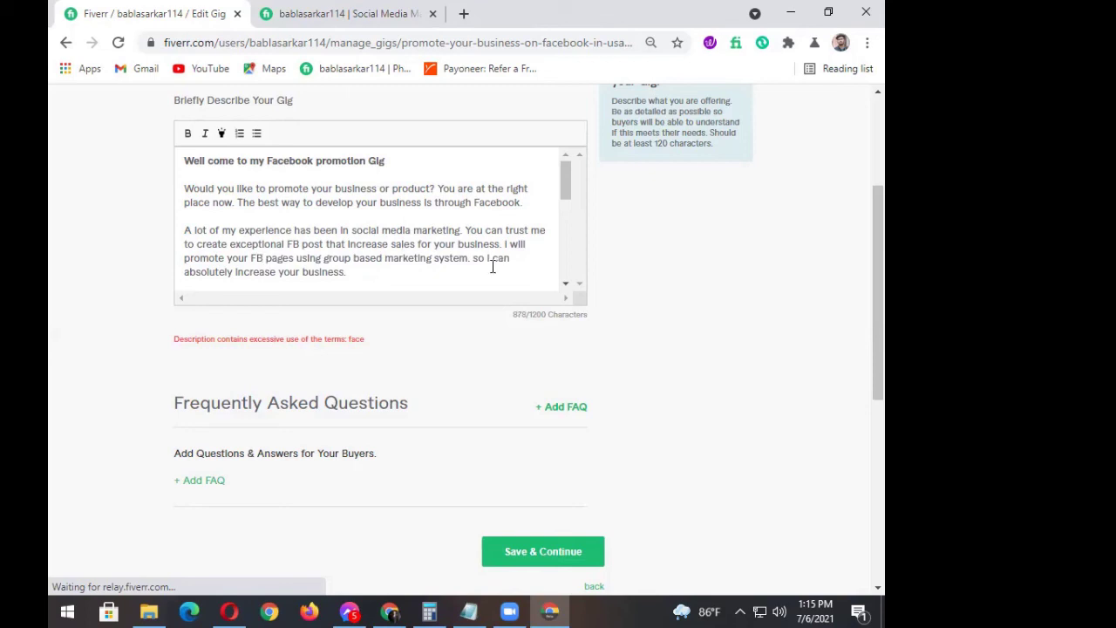
- Try to save the corrected gig description and continue to the next stage
scroll(214, 279, down, 5)
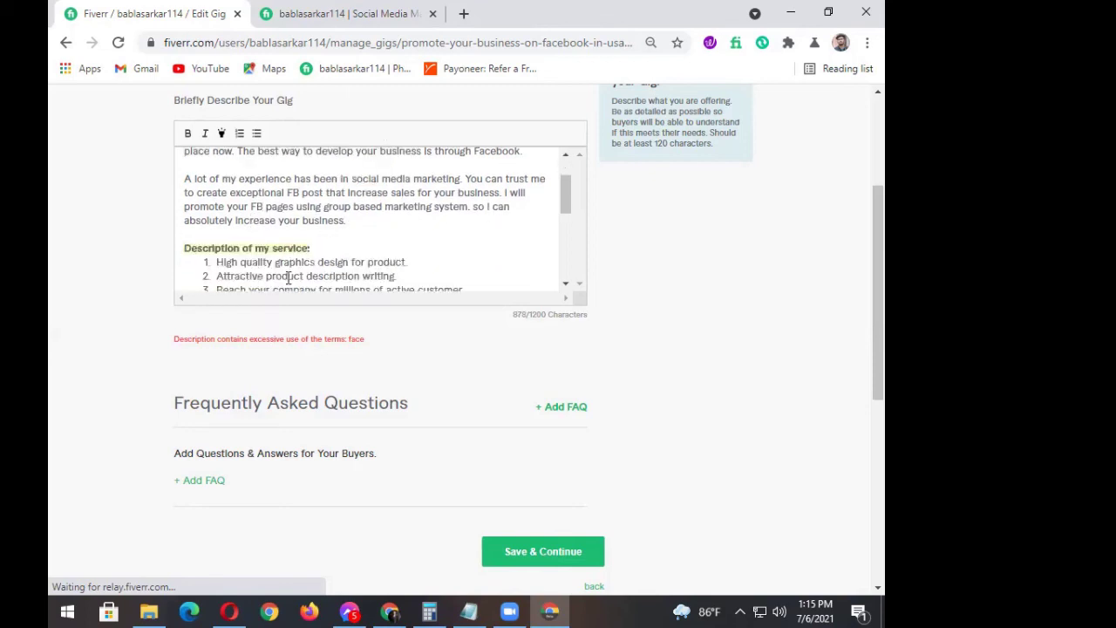
click(539, 556)
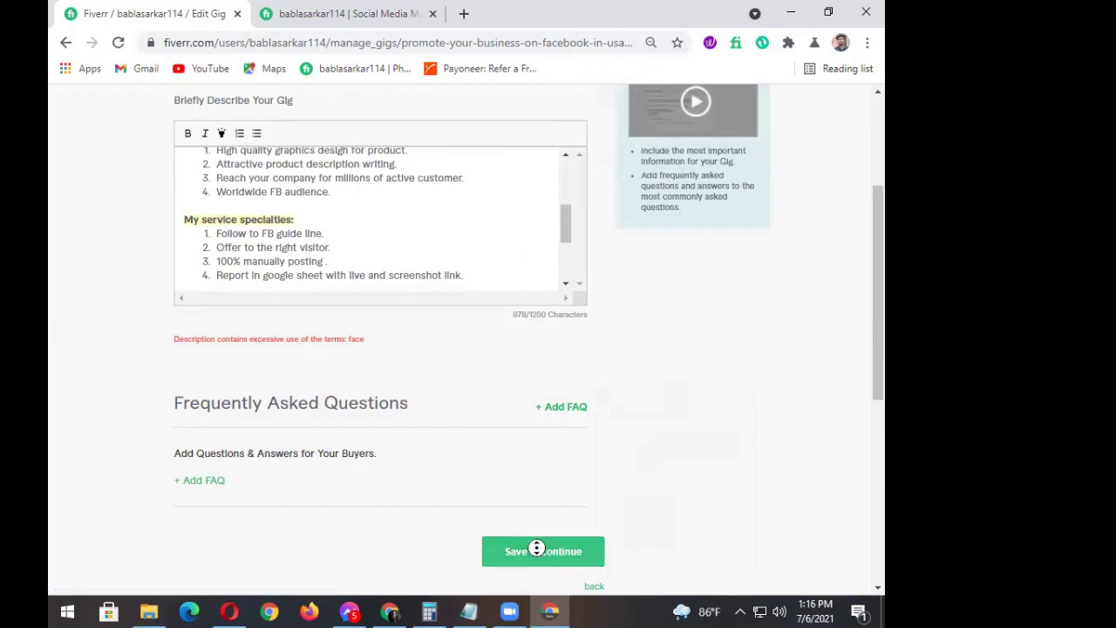
click(536, 549)
scroll(429, 436, down, 1)
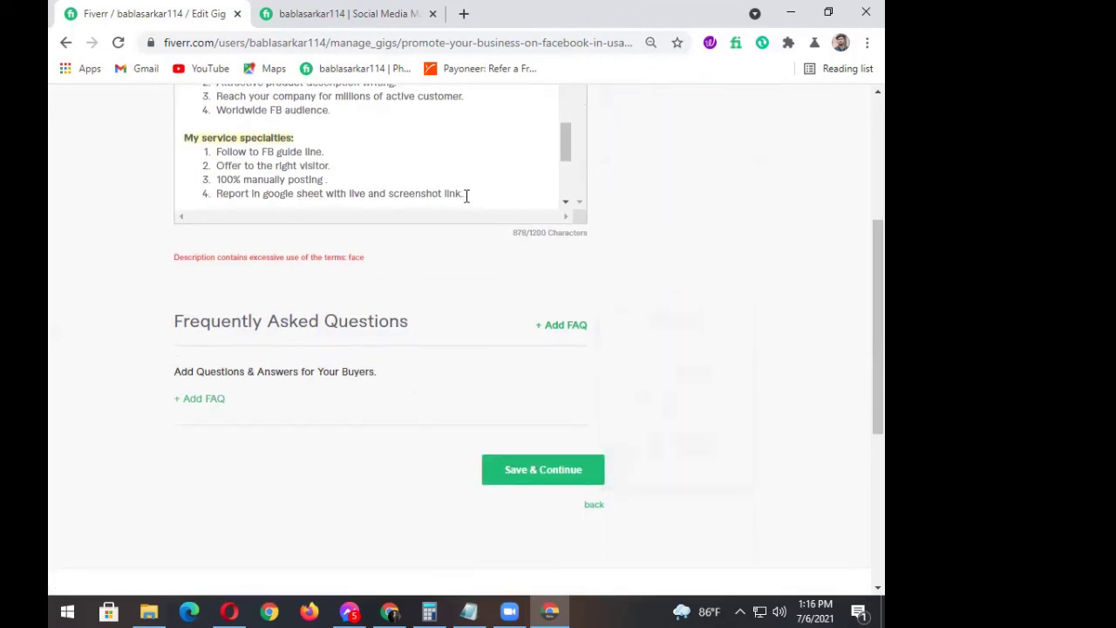
scroll(466, 195, down, 3)
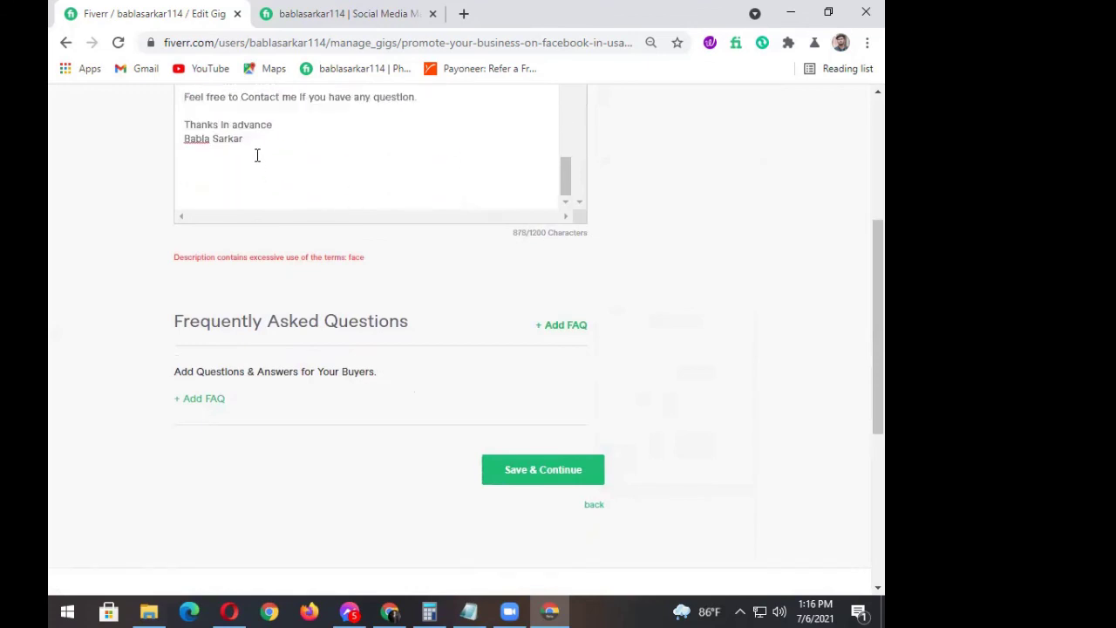
click(554, 478)
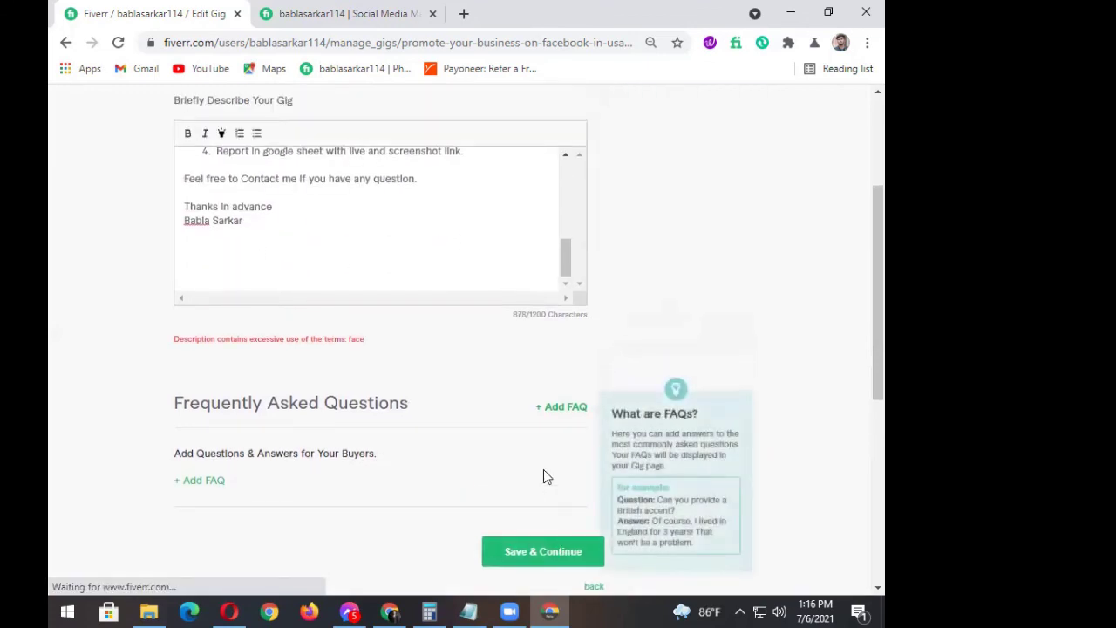
- Search the page for "Facebook" and check the whole description for its occurrences
scroll(282, 244, up, 2)
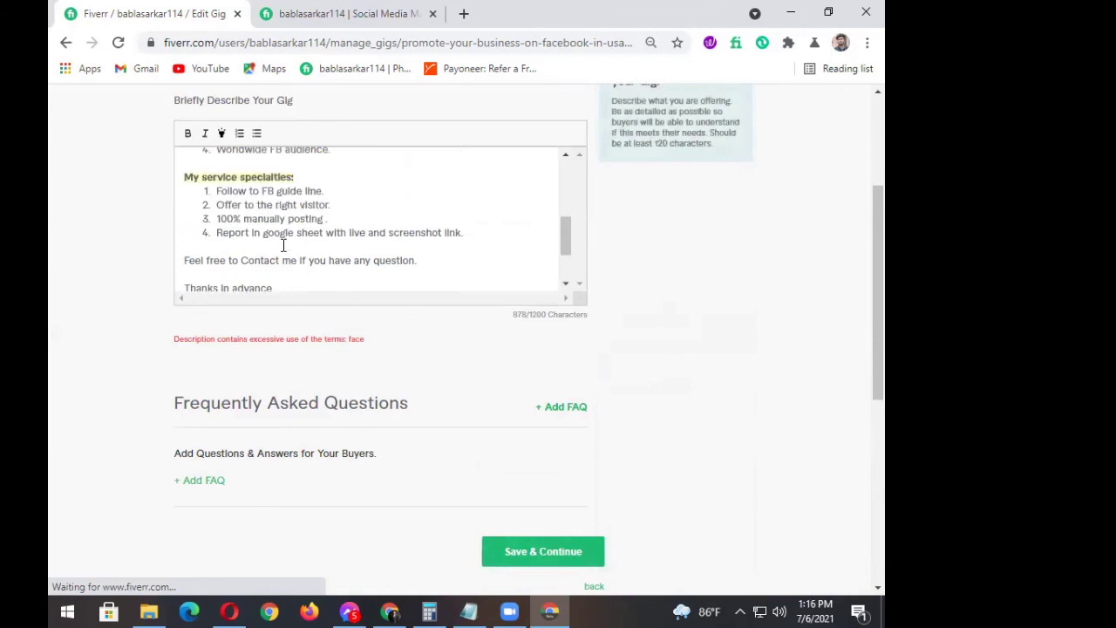
key(ctrl+f)
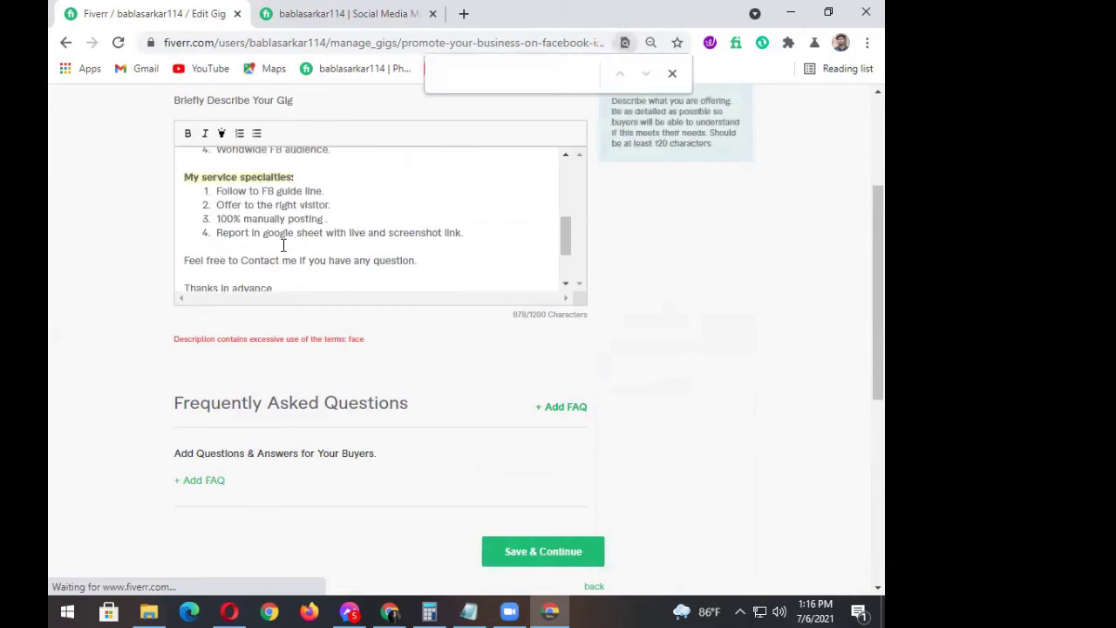
text(Faceb)
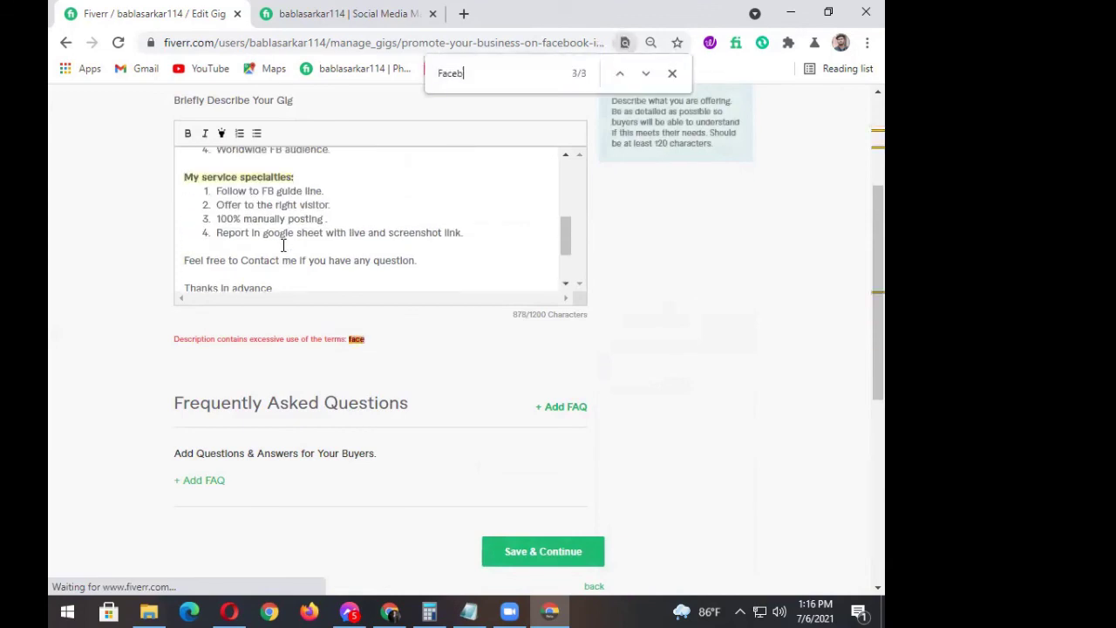
text(ook)
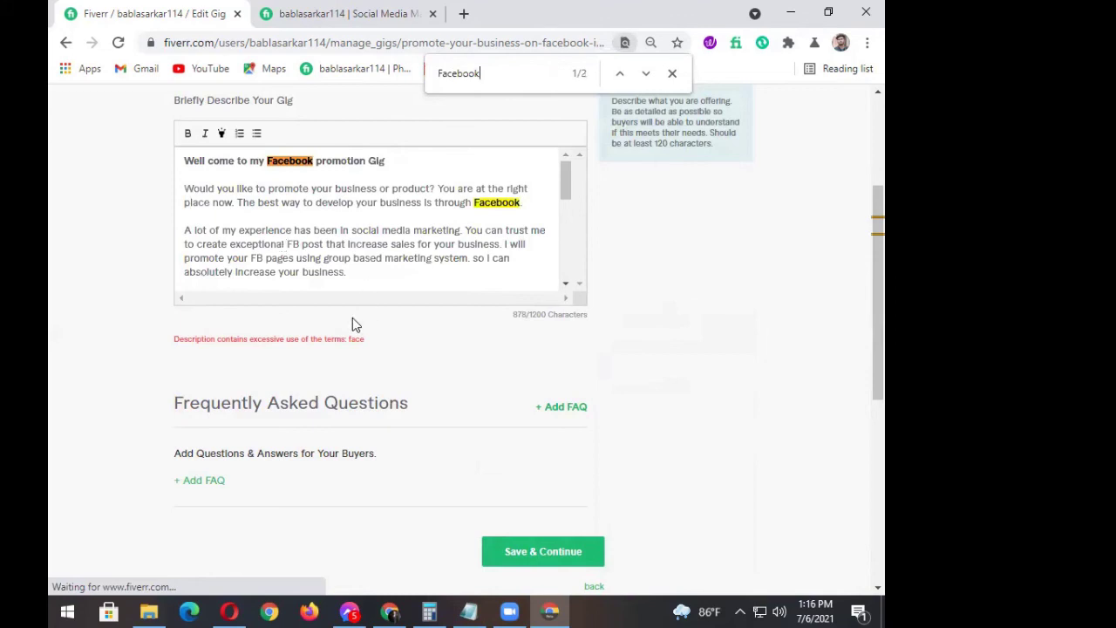
scroll(350, 241, down, 3)
scroll(350, 240, down, 1)
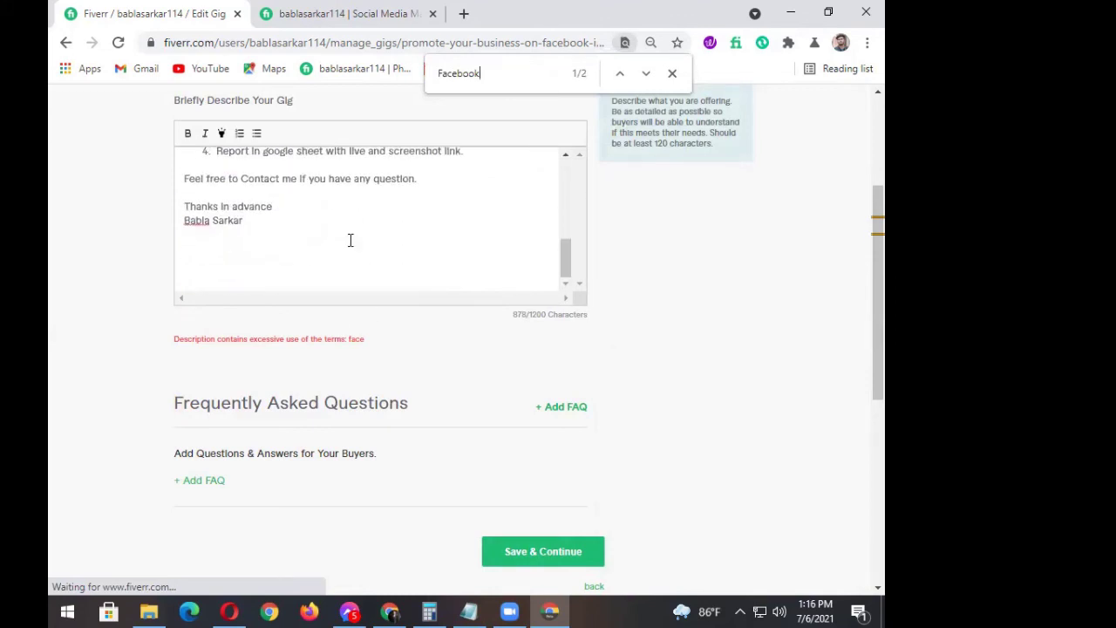
scroll(349, 241, up, 6)
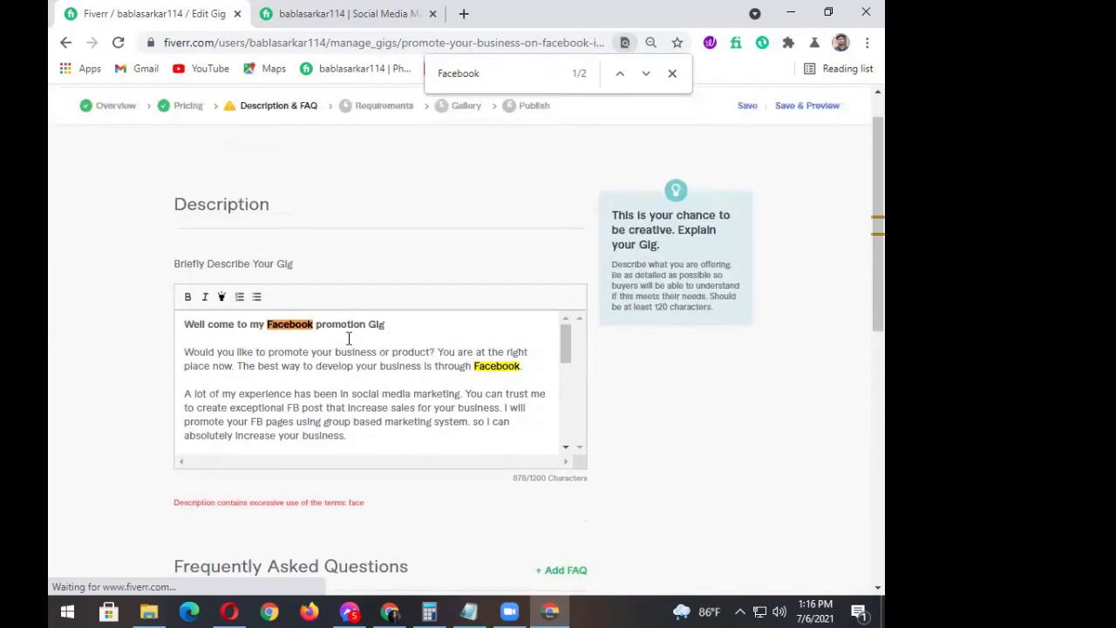
scroll(348, 341, down, 1)
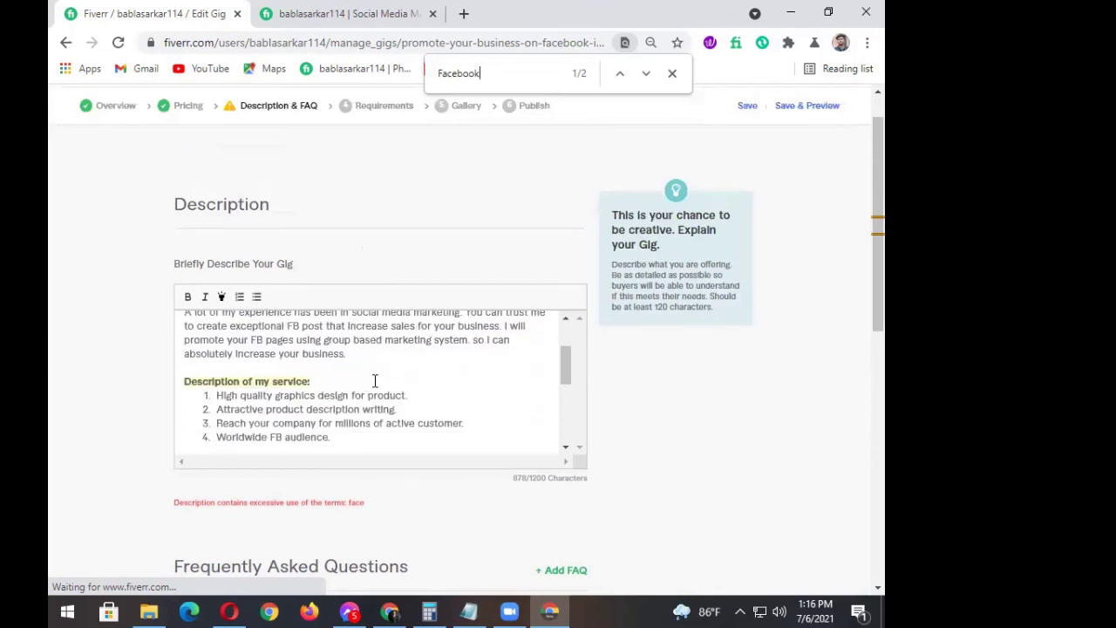
scroll(375, 381, down, 2)
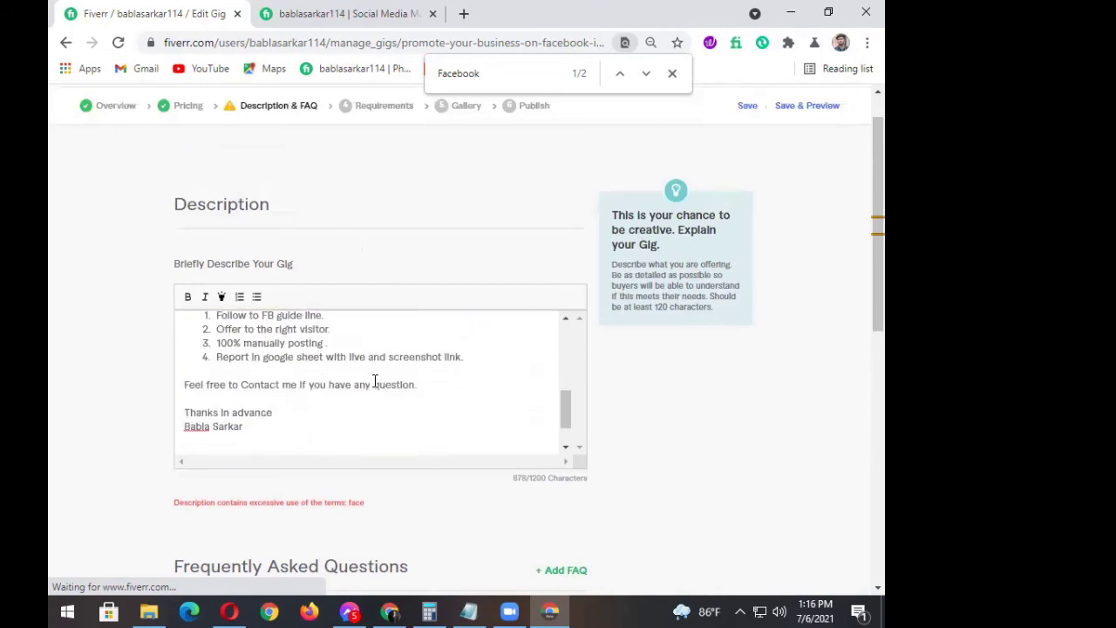
scroll(375, 381, up, 5)
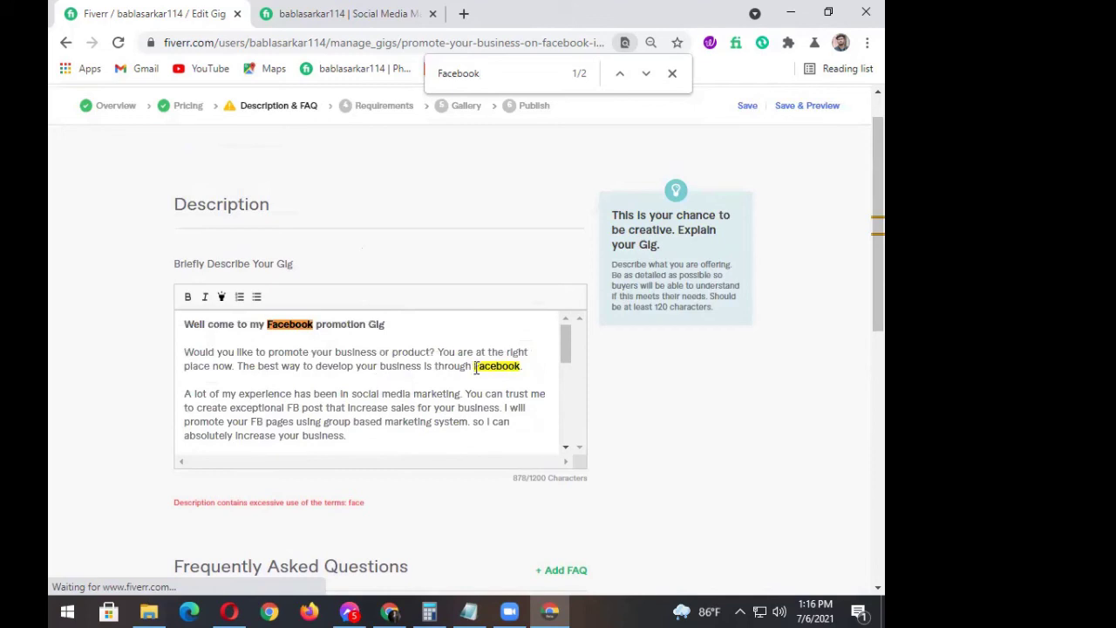
- Delete and re-enter the "F" of "Facebook" in the introductory paragraph, and save the description to continue to the requirements
click(480, 365)
key(BackSpace)
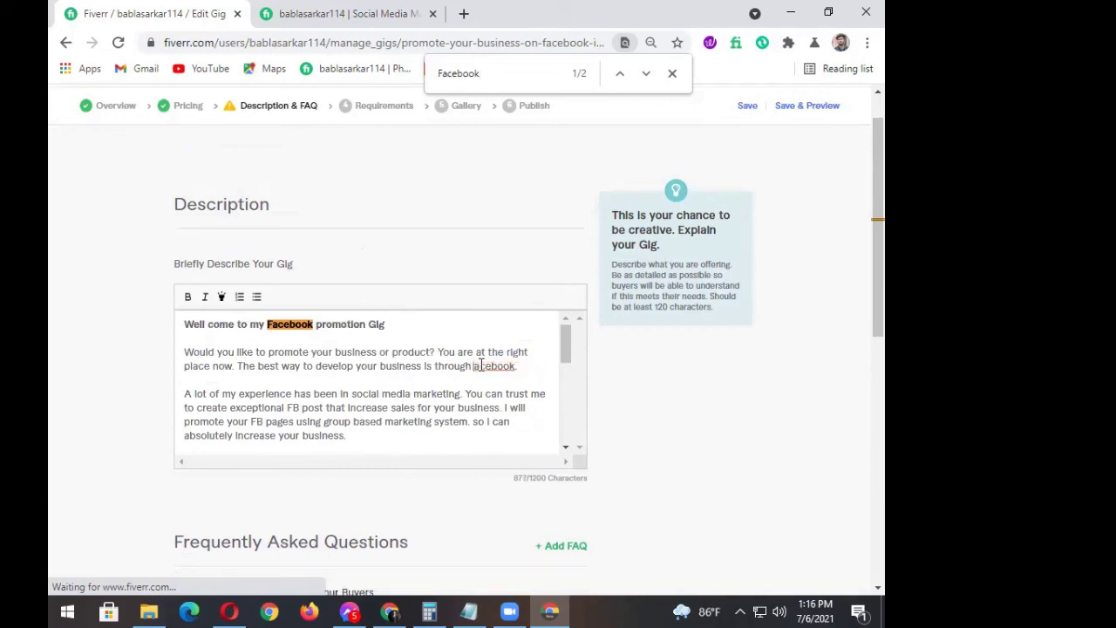
text(F)
scroll(369, 406, down, 5)
scroll(453, 462, down, 5)
click(515, 445)
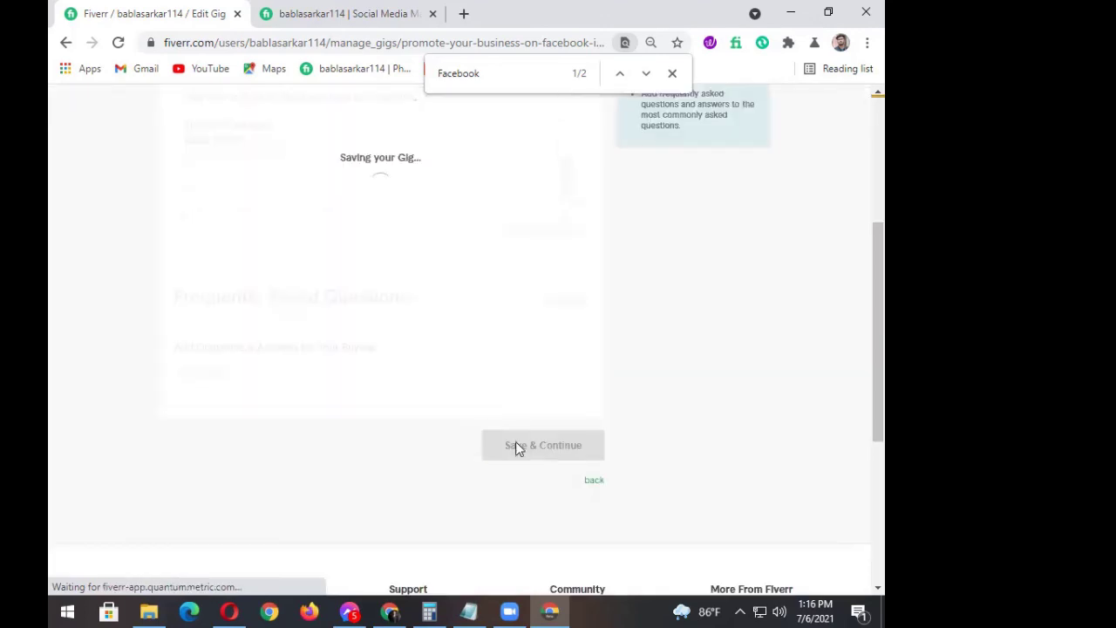
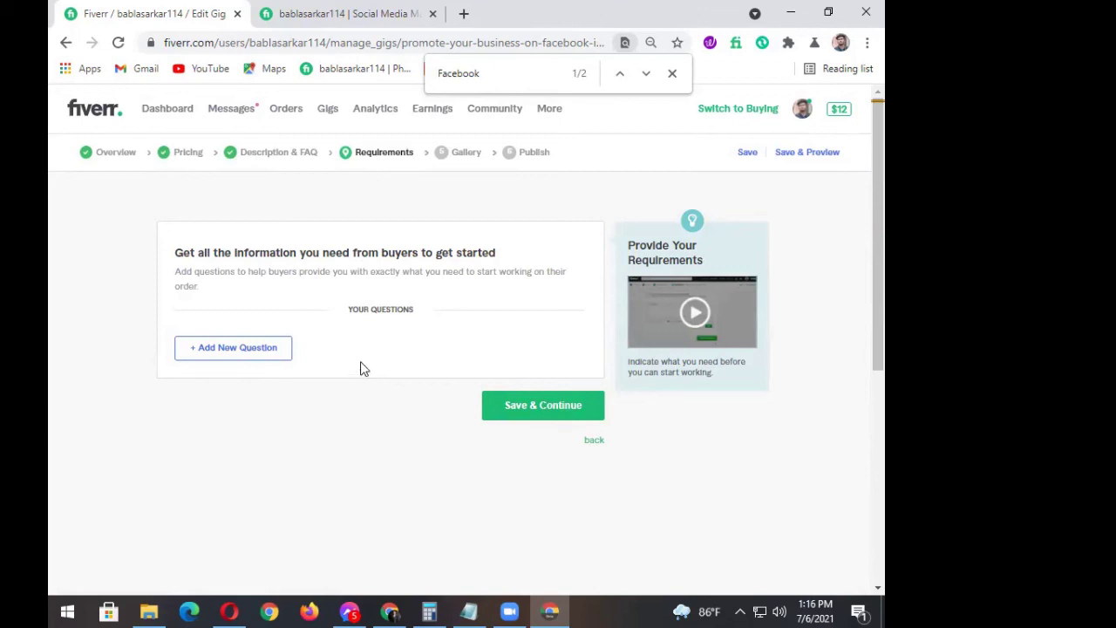
click(672, 73)
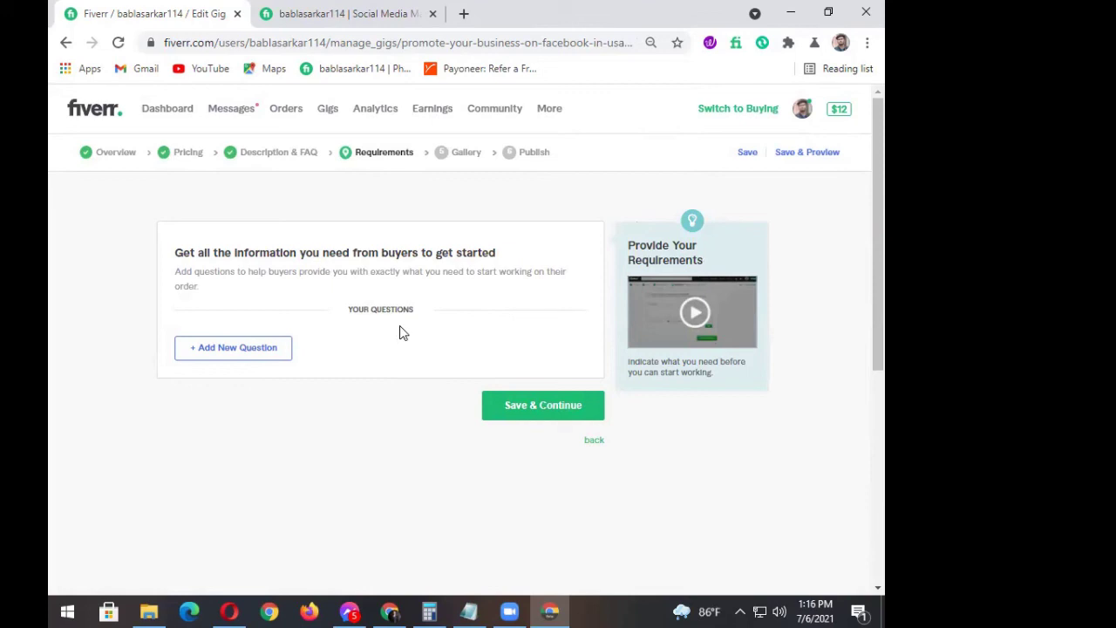
- Create a new buyer question listing "1. Product URL", "2. Product description" and "3. Product Images" on separate lines
click(233, 349)
click(247, 389)
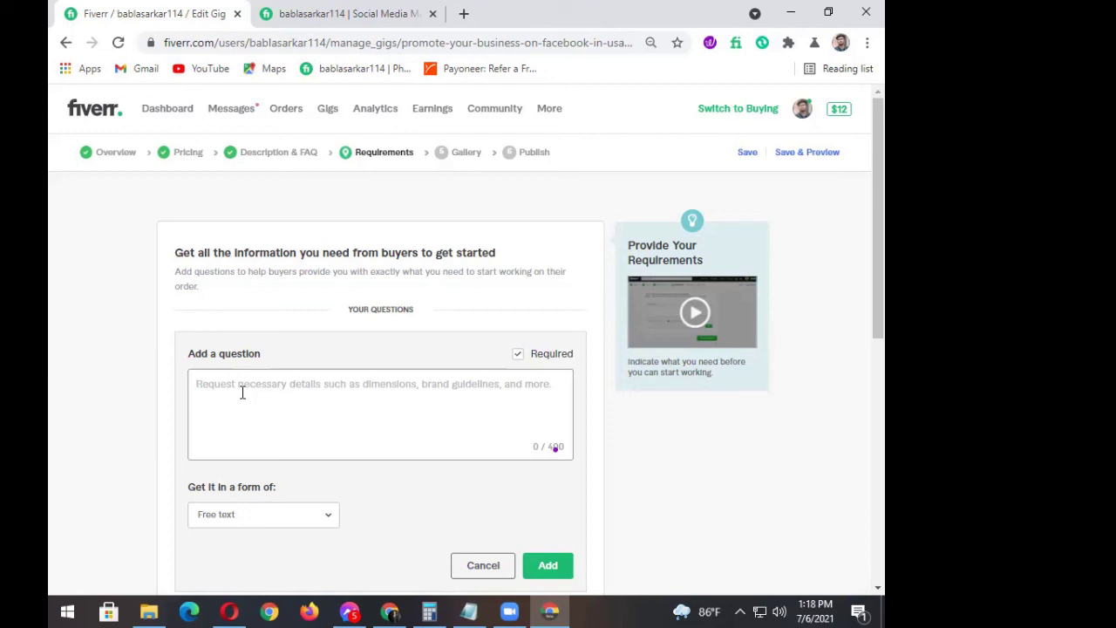
text(1.)
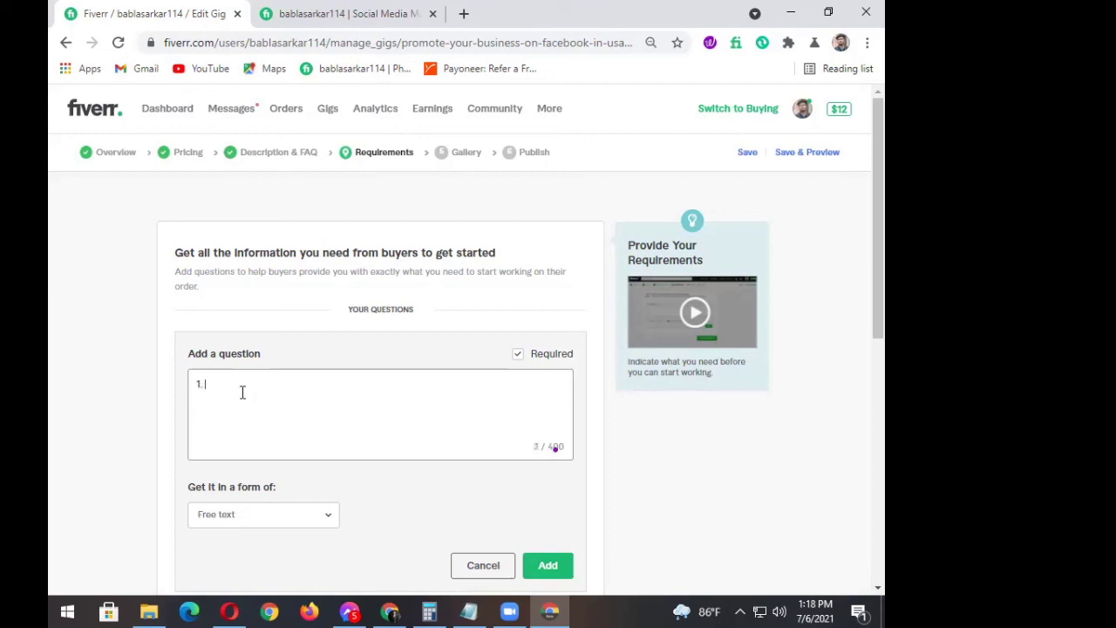
text( Product URL)
key(Return)
text(2.)
text( Product)
text(d)
text(escrip)
text(tion )
text(3.)
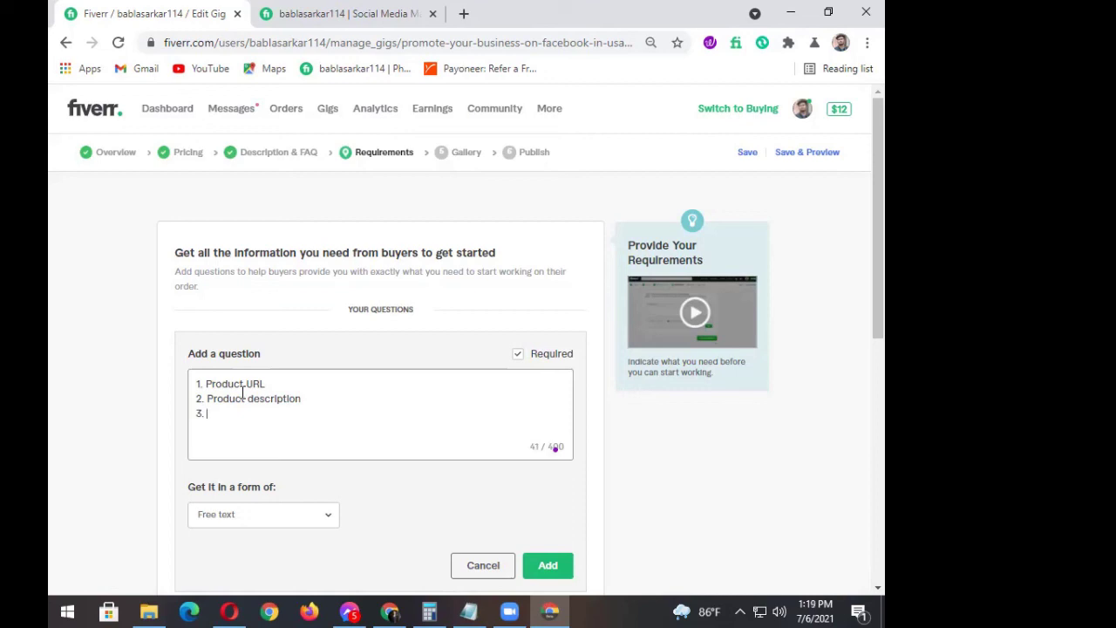
text(Product Images)
- Widen the spacing between the numbers and the item texts in the question's list
click(205, 398)
click(205, 384)
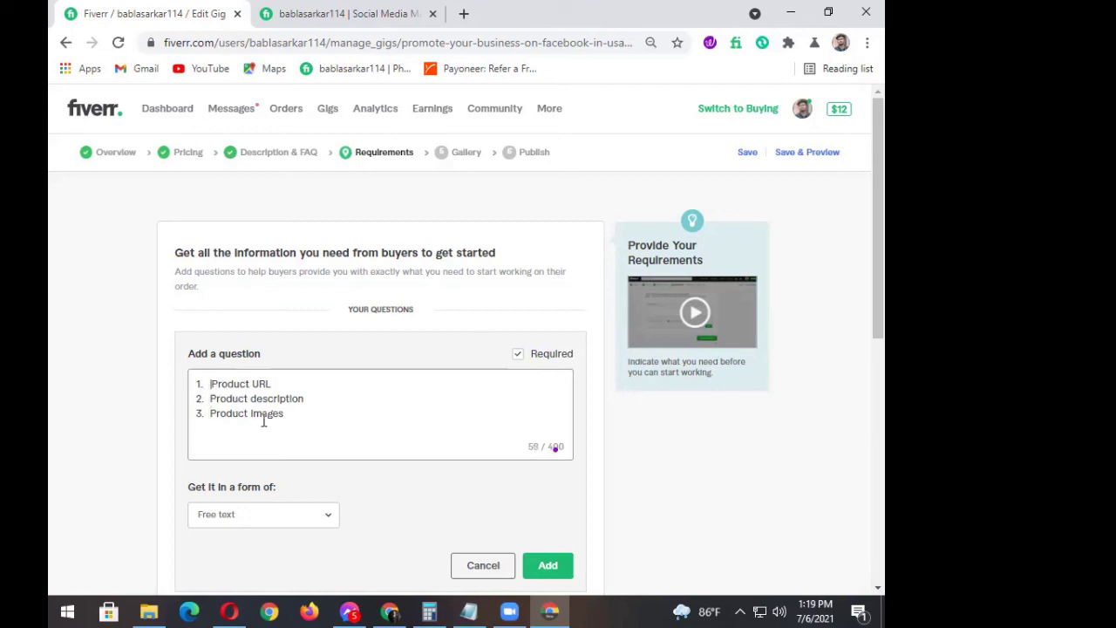
click(291, 417)
- Add the question with its answer form set to Attachment, and save the requirements to continue to the next stage
scroll(320, 515, down, 1)
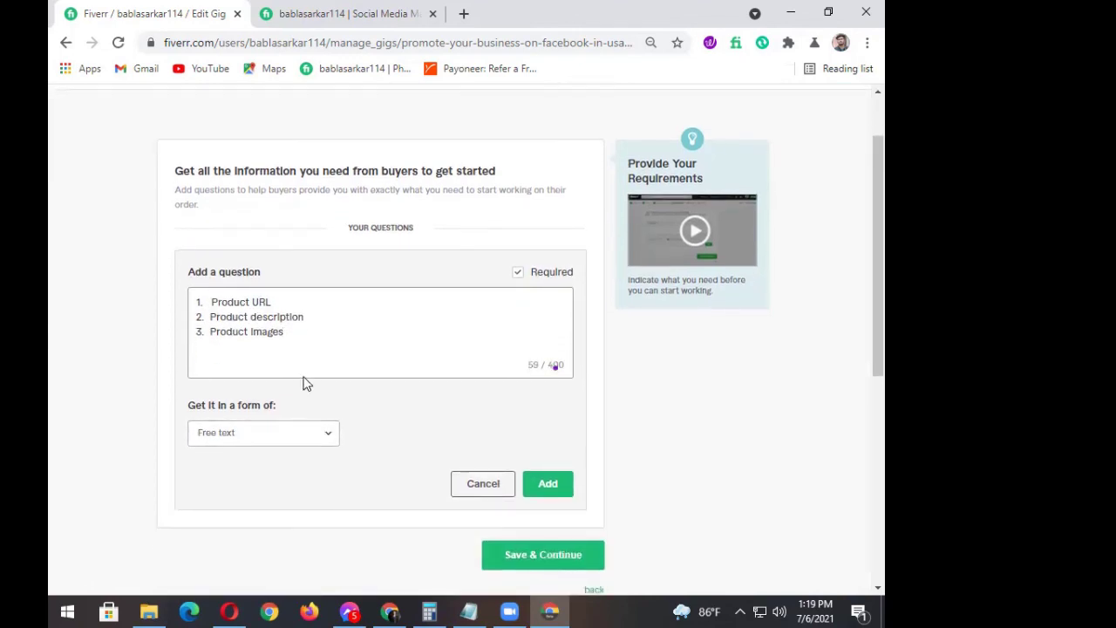
click(325, 441)
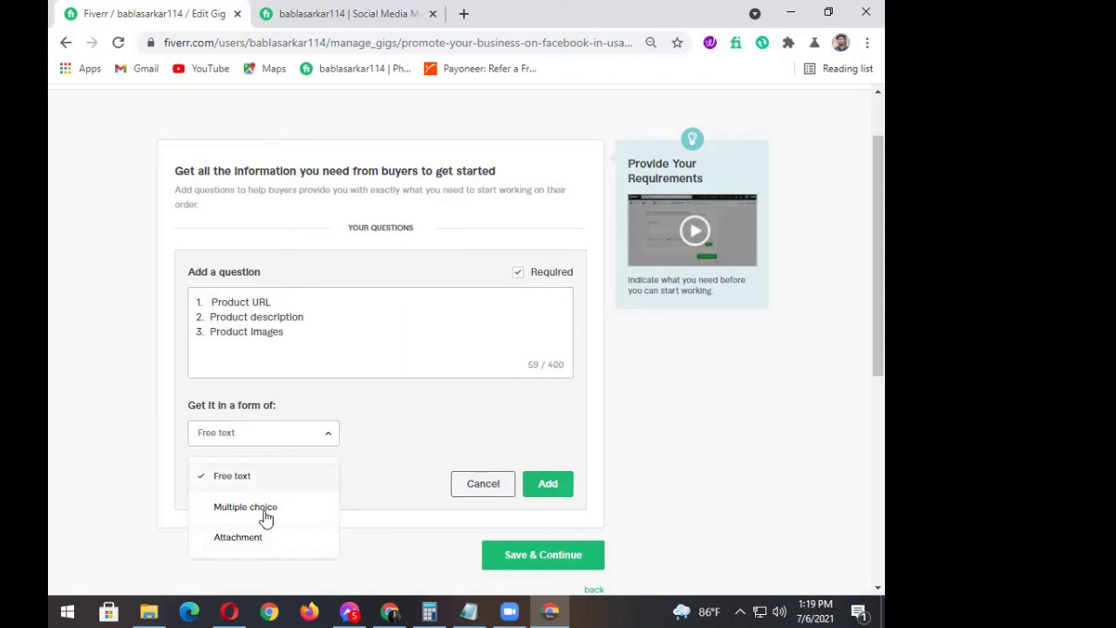
click(261, 540)
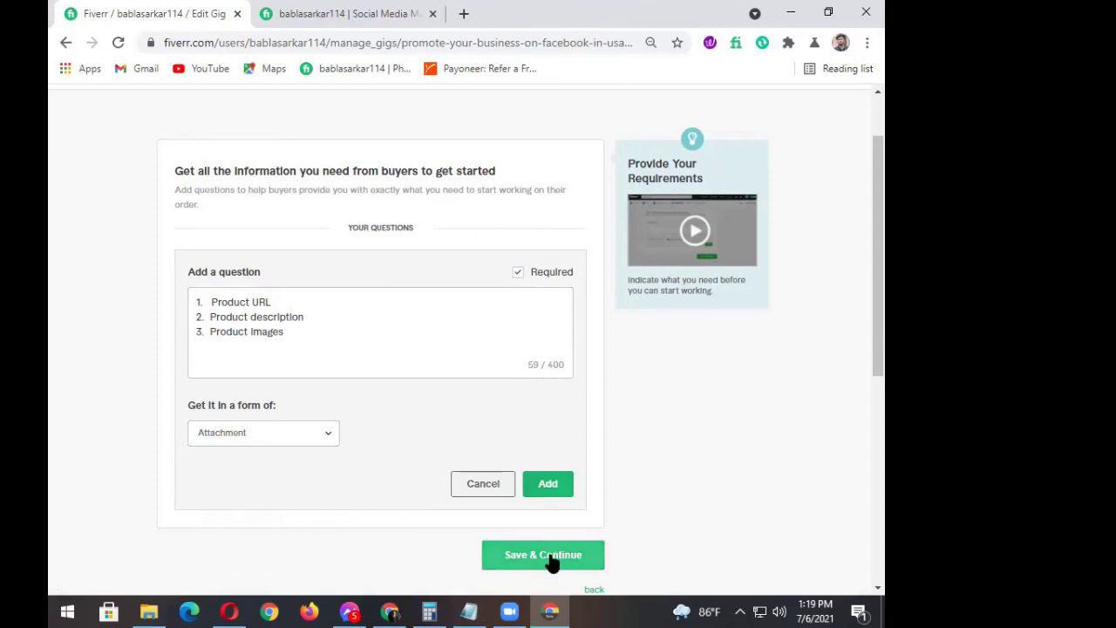
scroll(548, 549, down, 1)
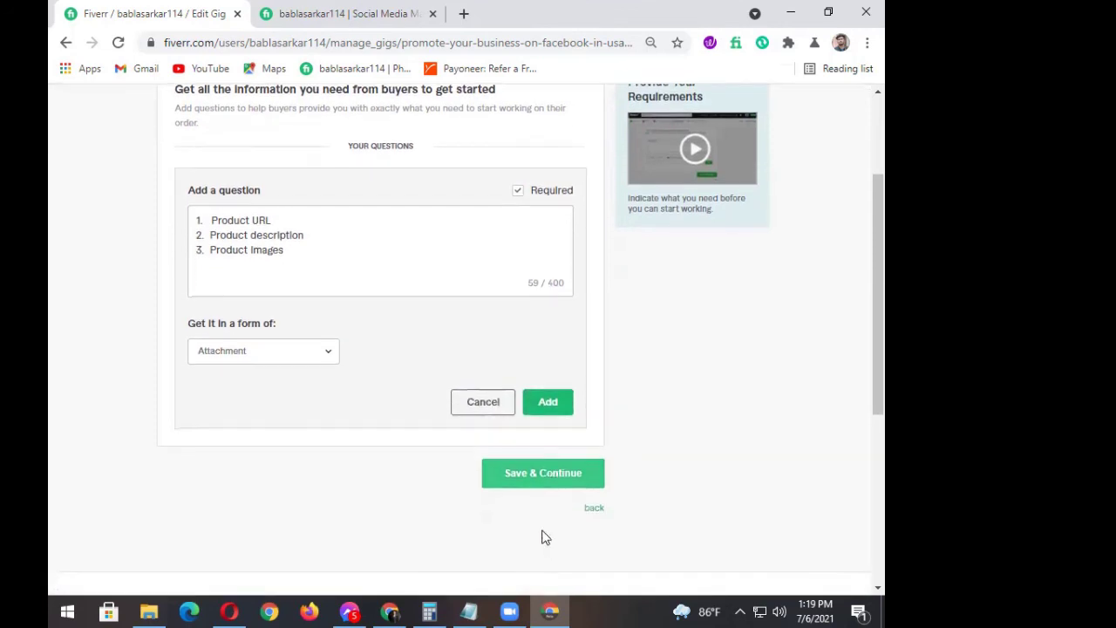
click(539, 408)
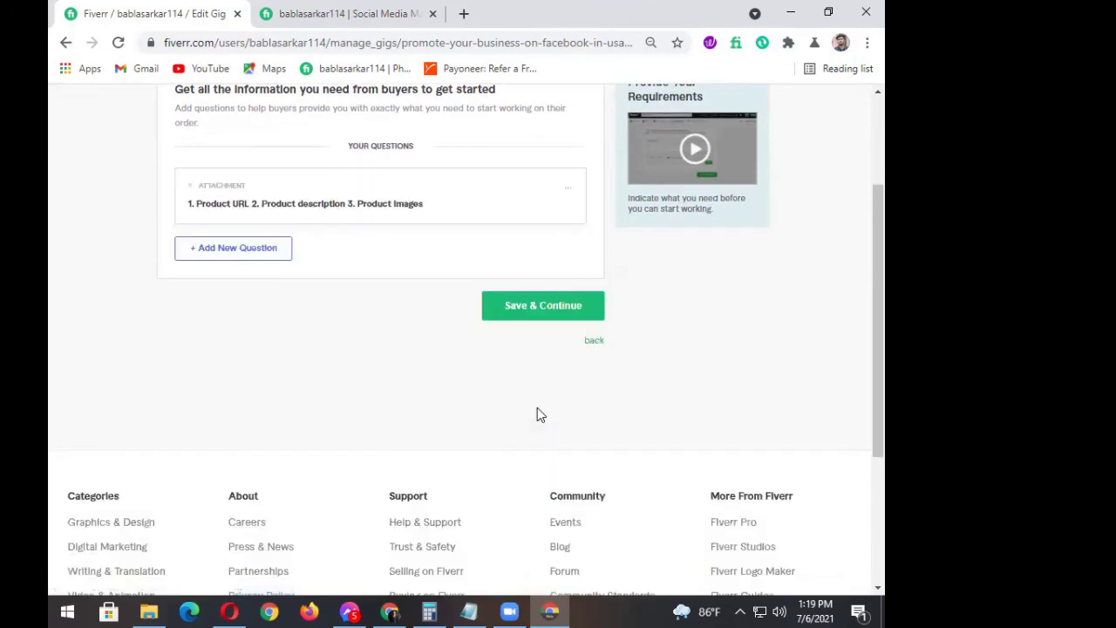
click(523, 307)
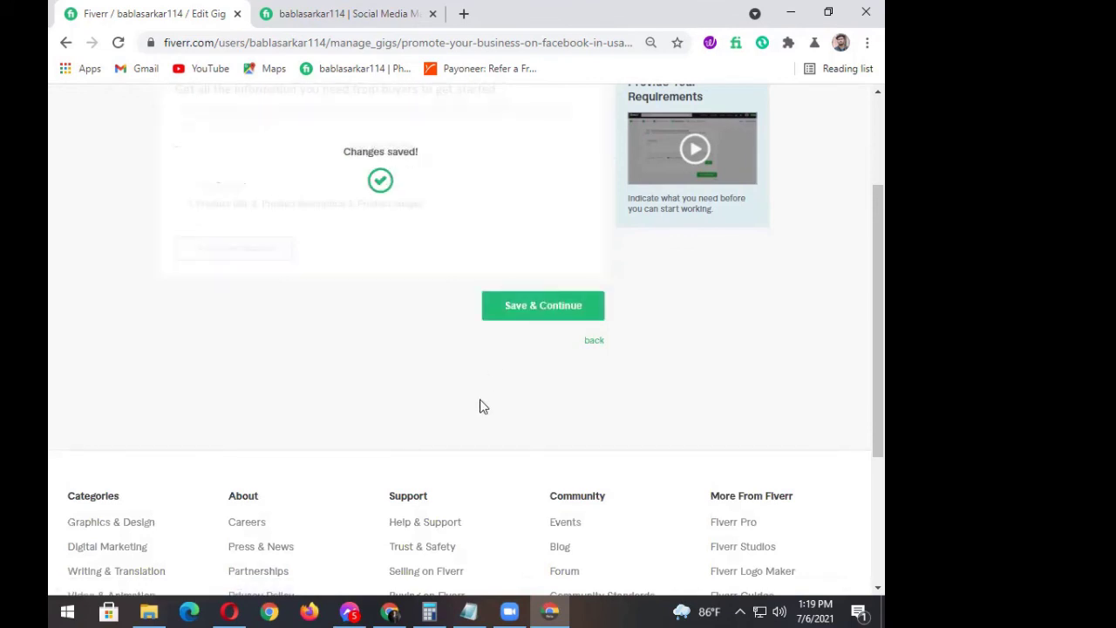
- Upload the image do-professional-pinterest-marketing-management as the gig's first gallery photo, and save the gallery to continue to the publish stage
scroll(427, 427, down, 1)
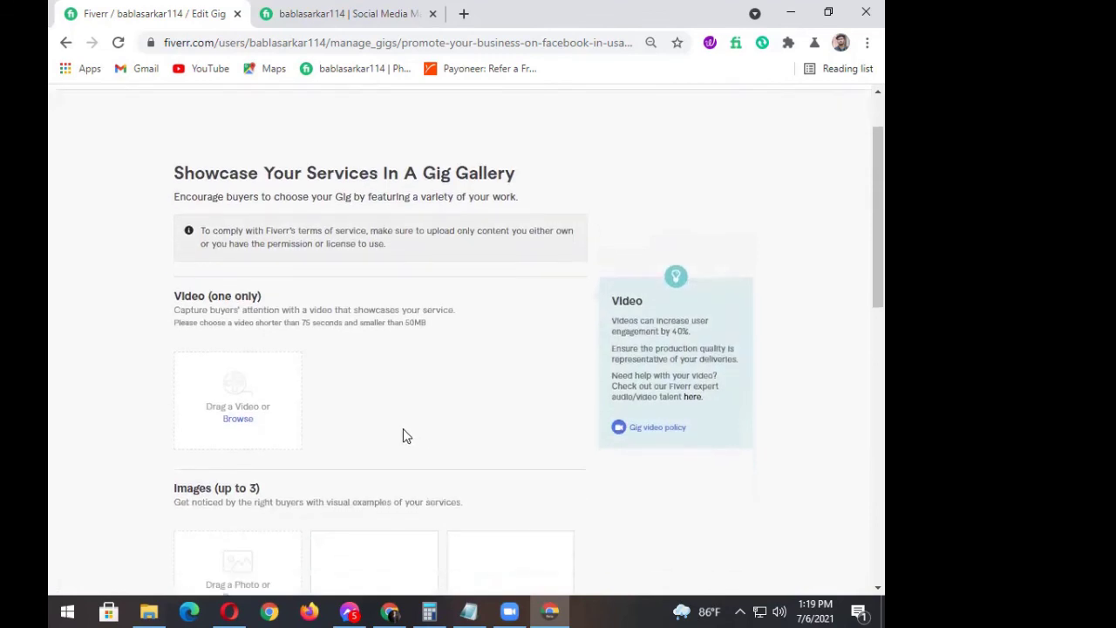
scroll(404, 436, down, 5)
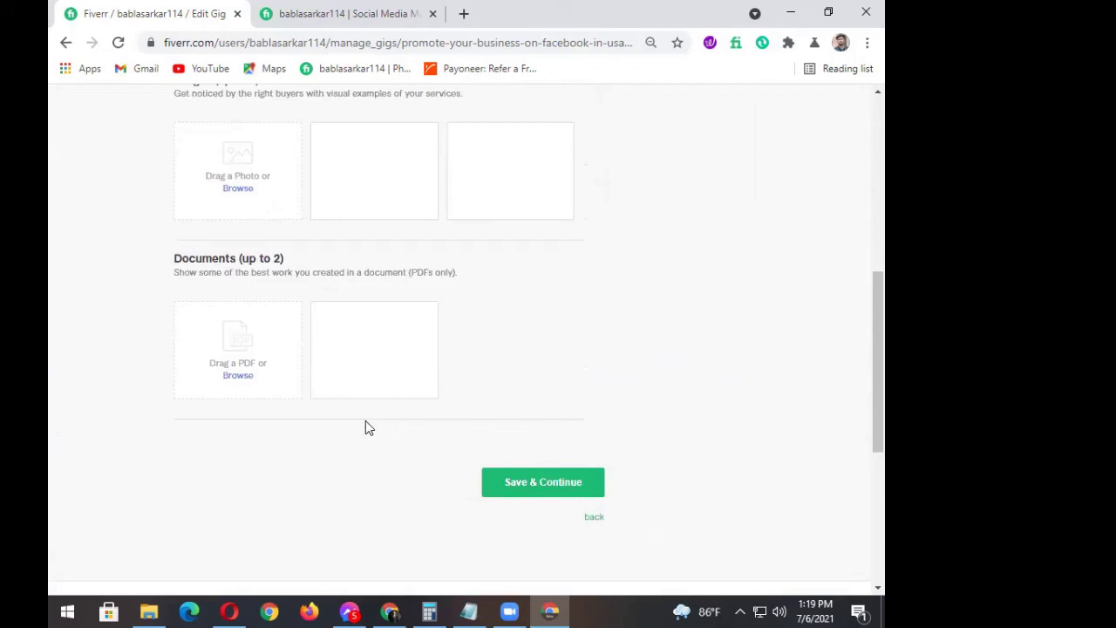
mouse_move(351, 409)
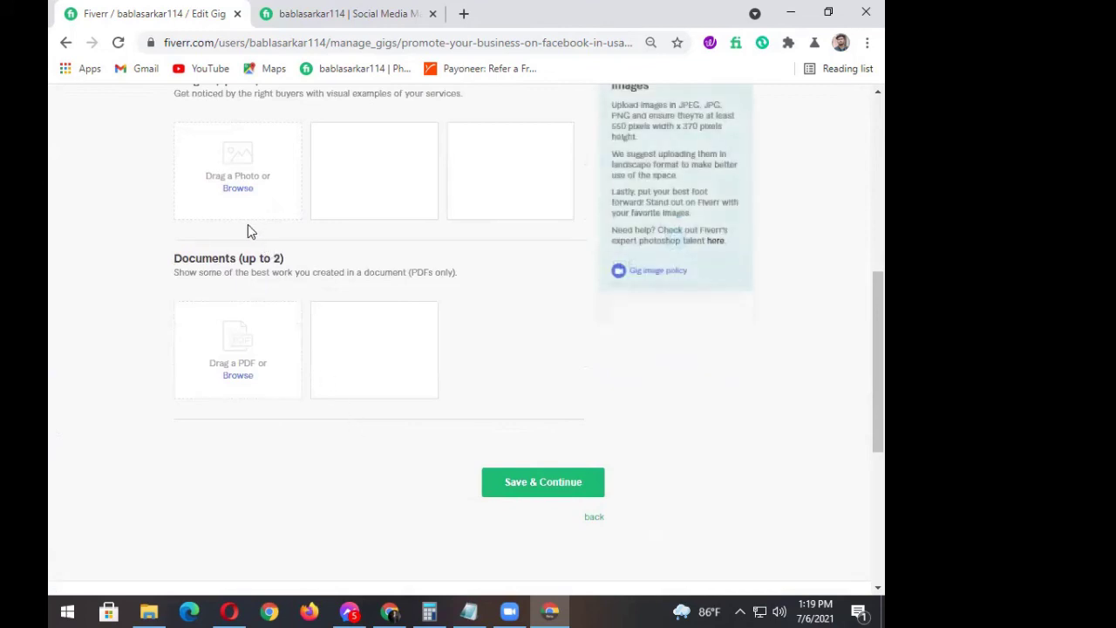
scroll(320, 374, up, 1)
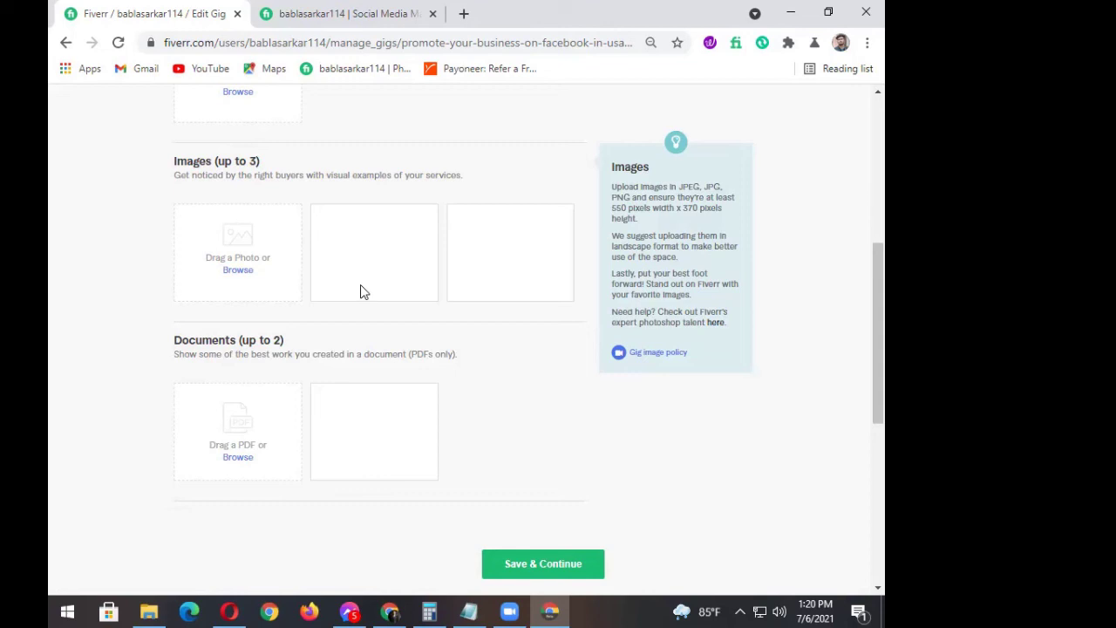
click(248, 272)
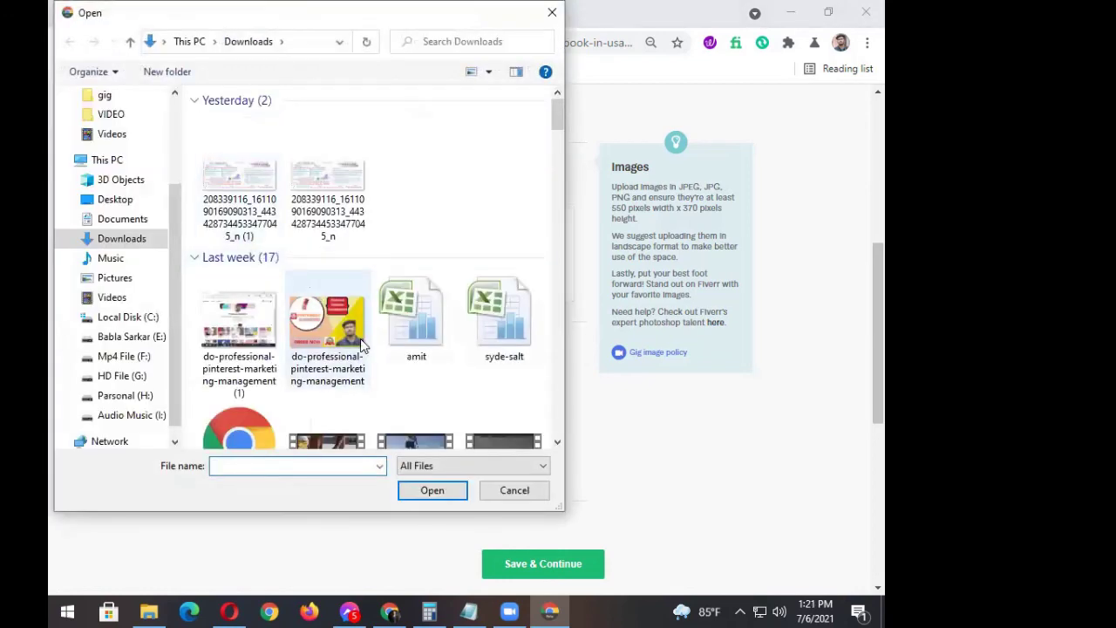
click(334, 333)
click(430, 491)
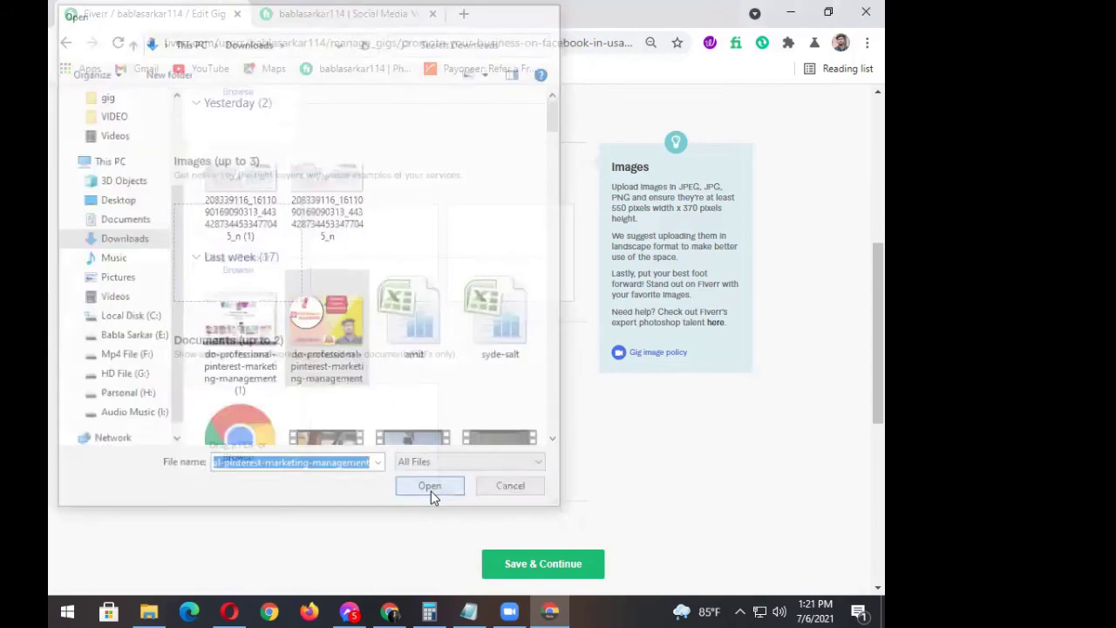
scroll(490, 459, down, 1)
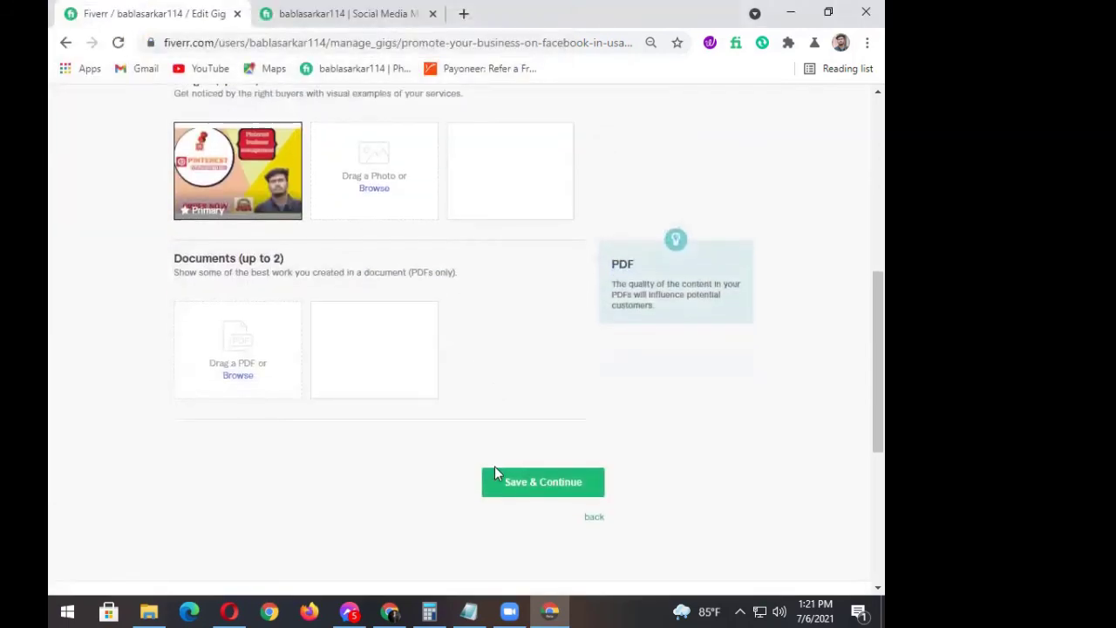
click(543, 482)
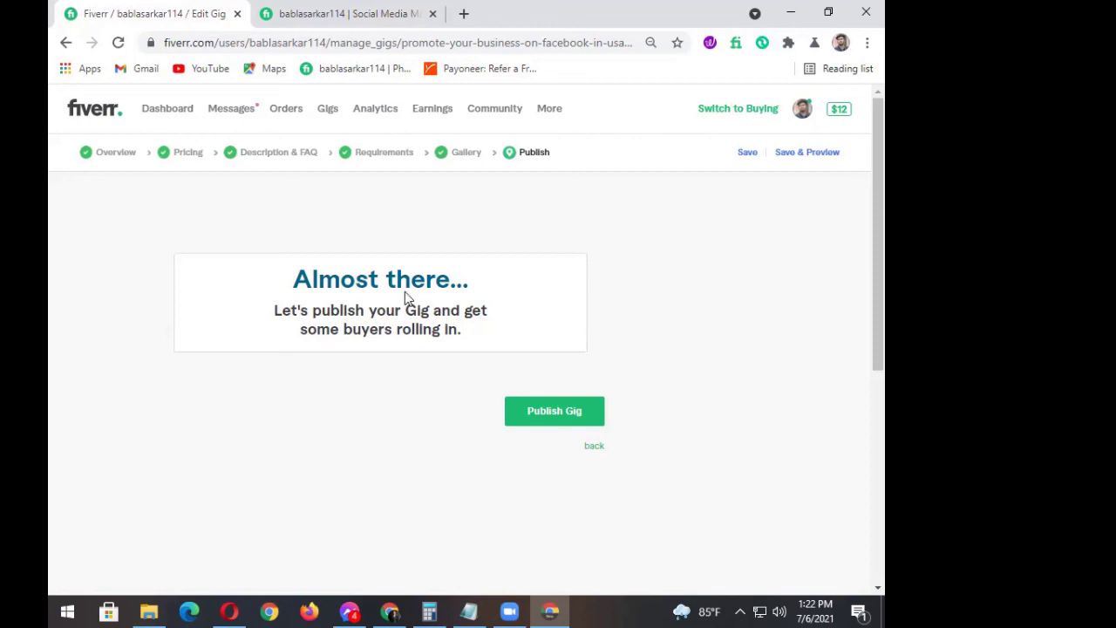
- Leave the publish stage for the seller profile and open the draft gig "I will promote your business on facebook in USA"
scroll(401, 376, down, 1)
scroll(401, 377, up, 1)
click(100, 116)
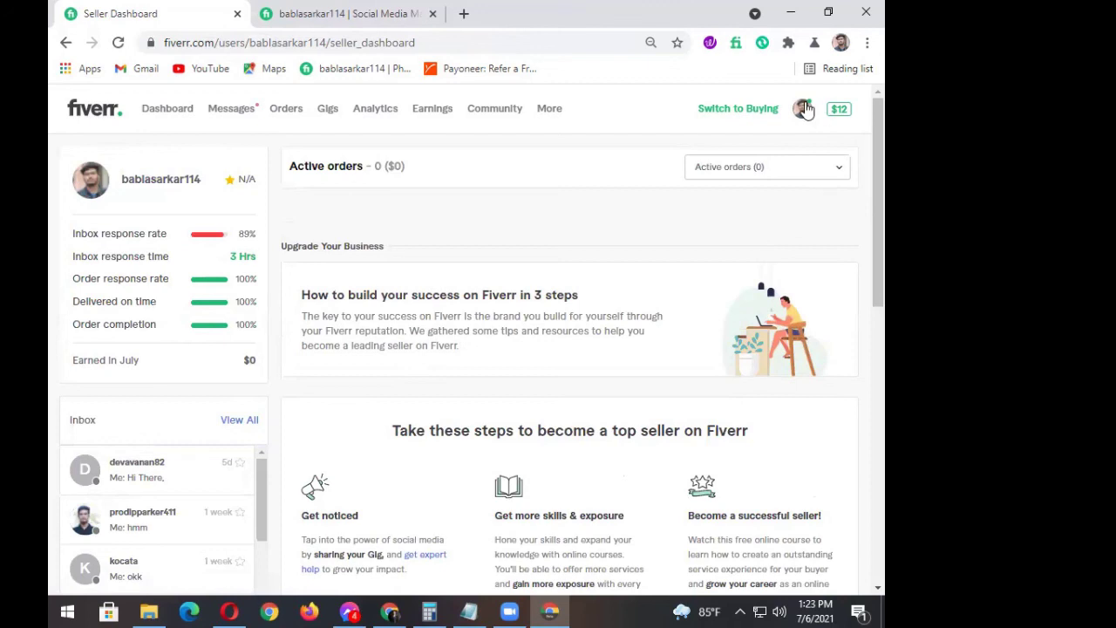
click(802, 108)
click(739, 150)
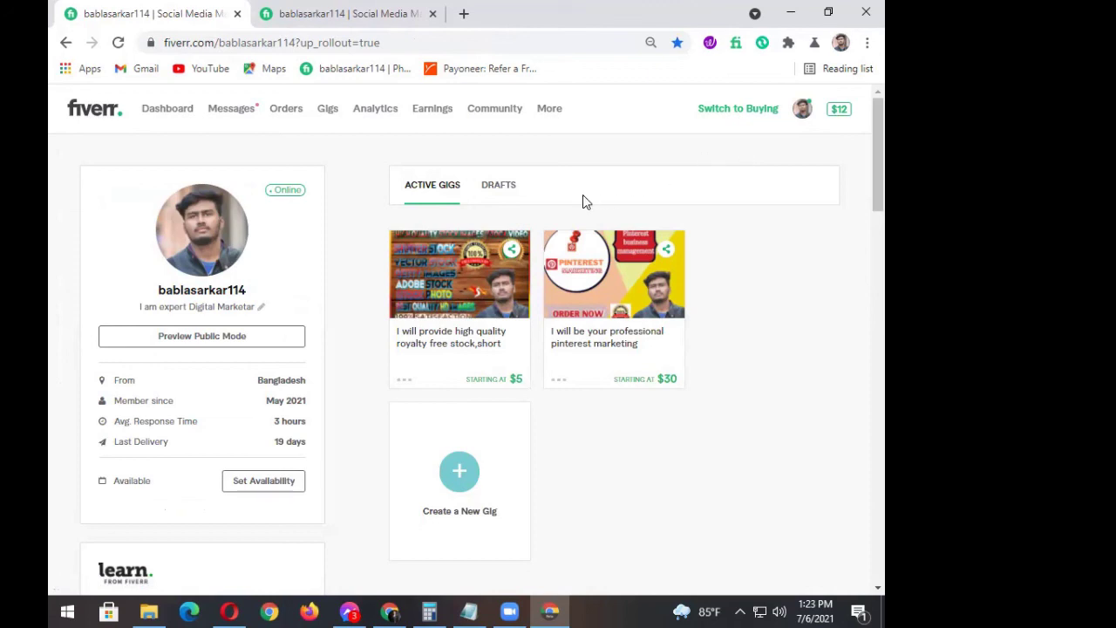
click(498, 186)
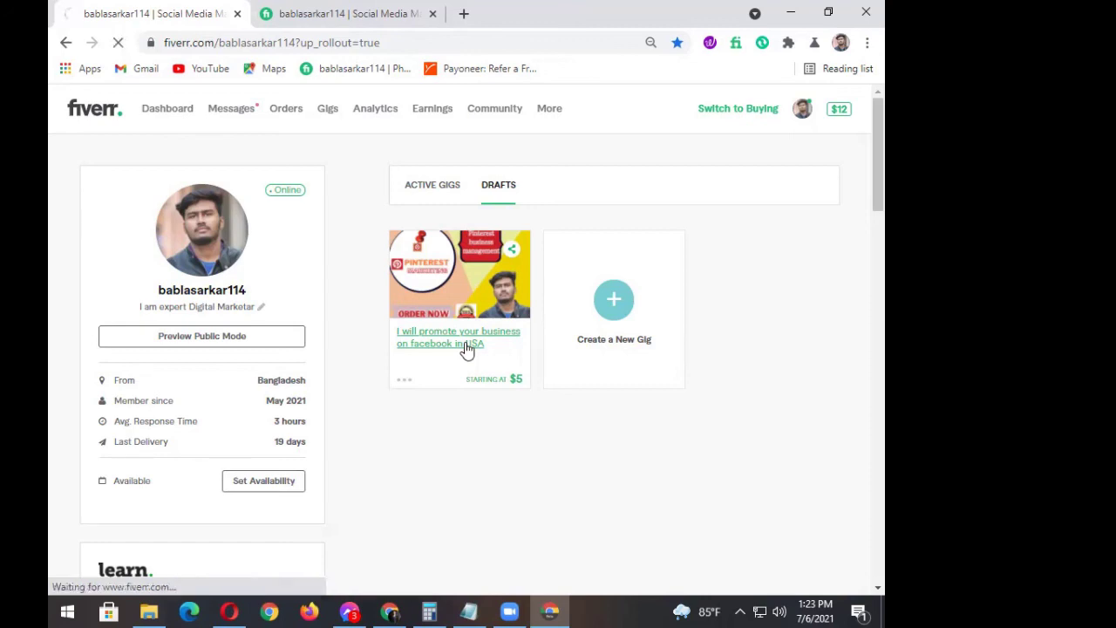
click(467, 347)
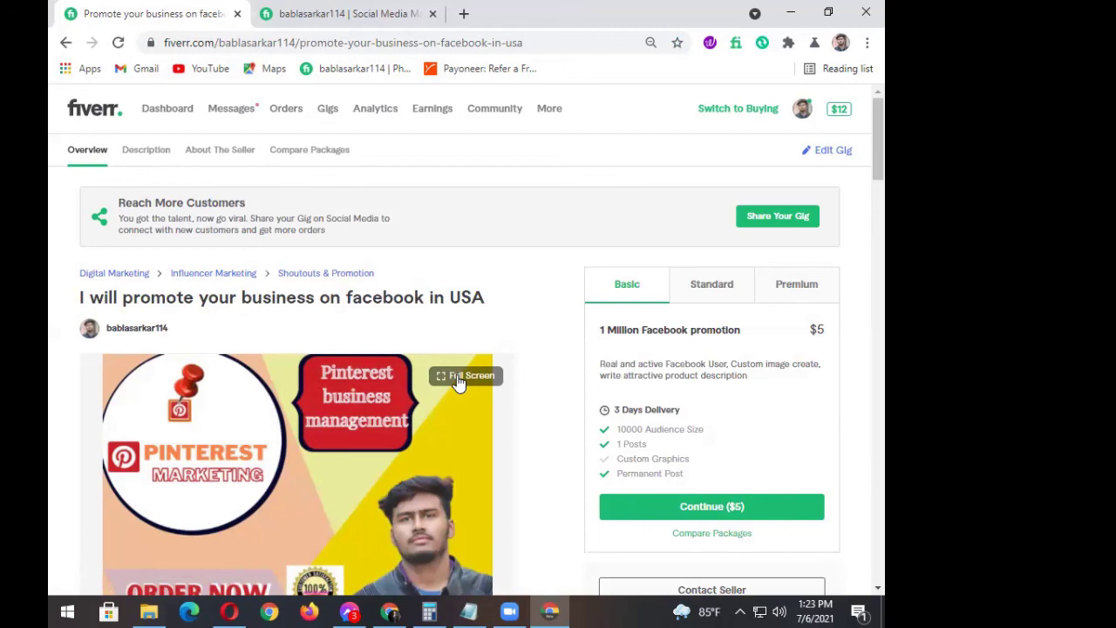
- Review the draft gig's page, including its image, Basic package and the About This Gig description
scroll(438, 399, down, 3)
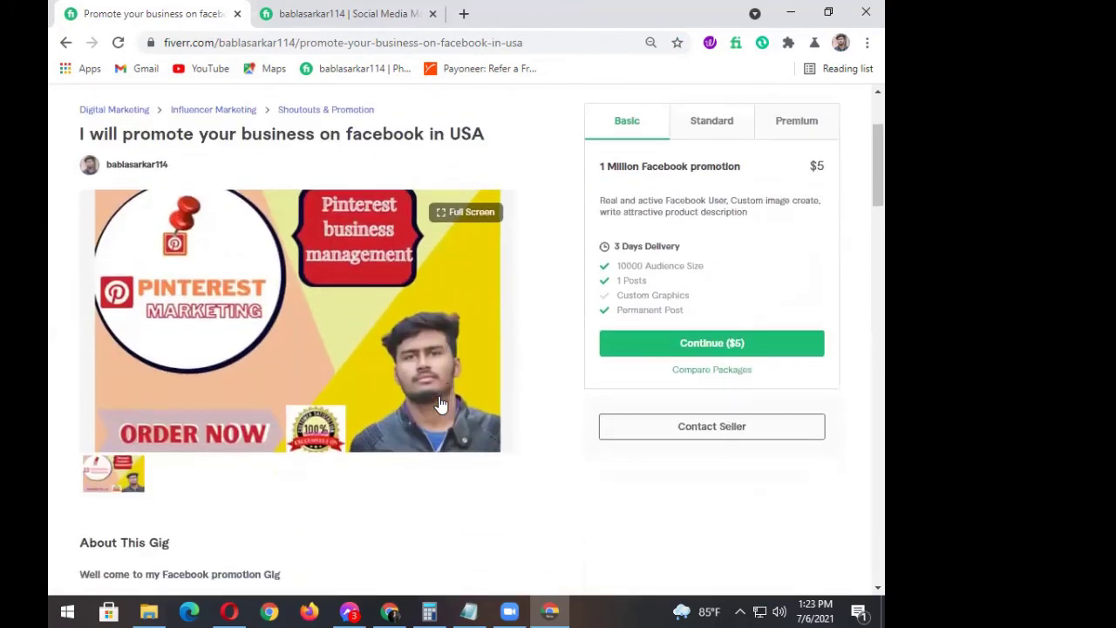
scroll(441, 403, down, 3)
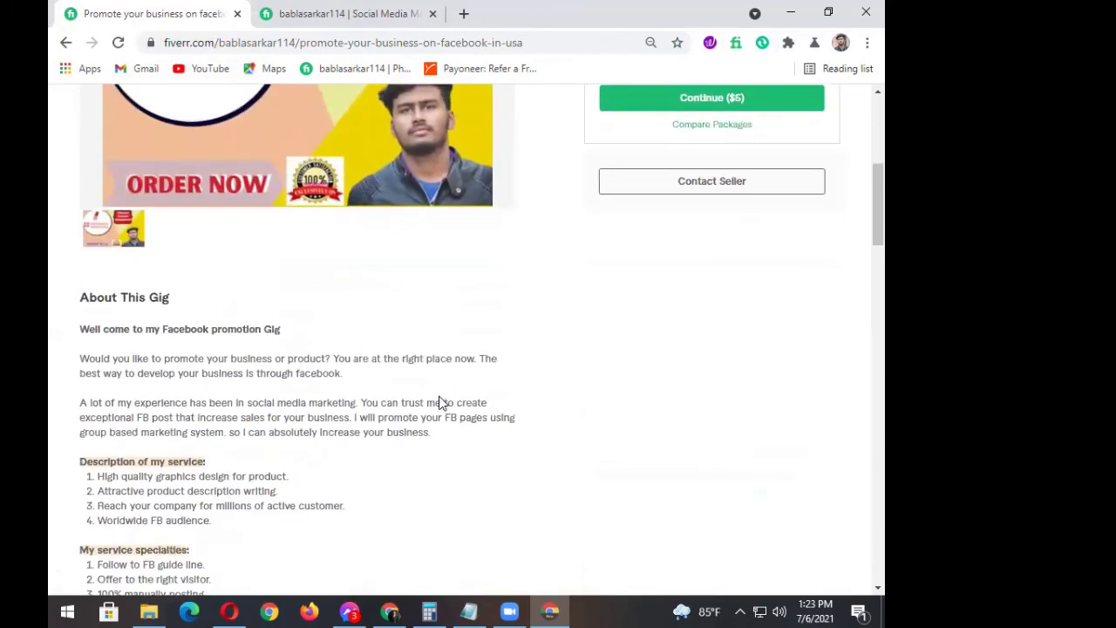
scroll(396, 405, down, 1)
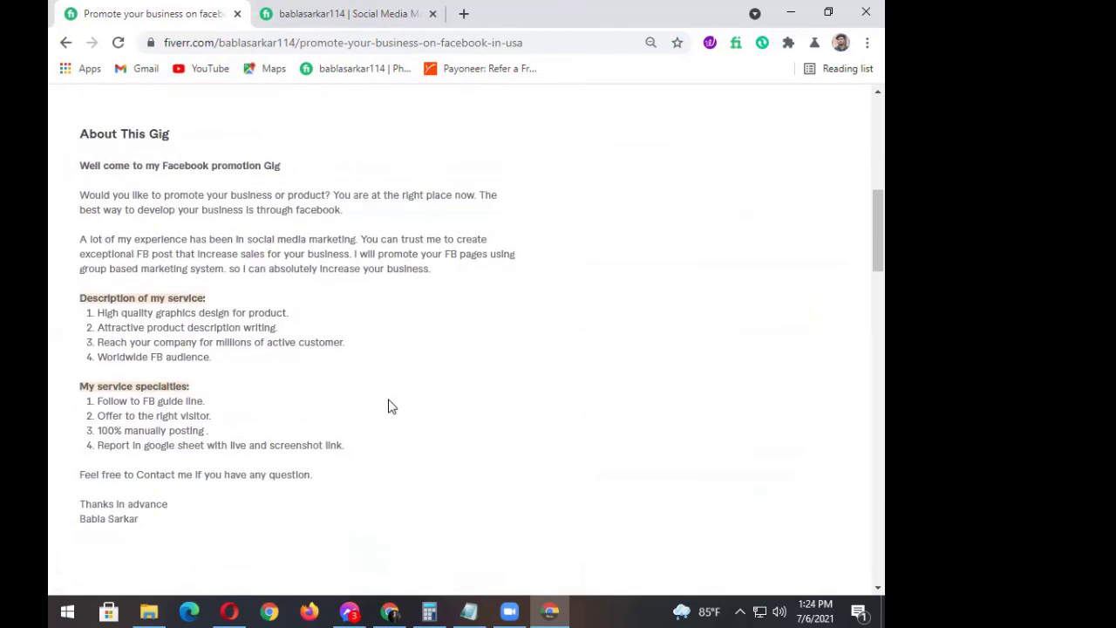
scroll(391, 406, up, 1)
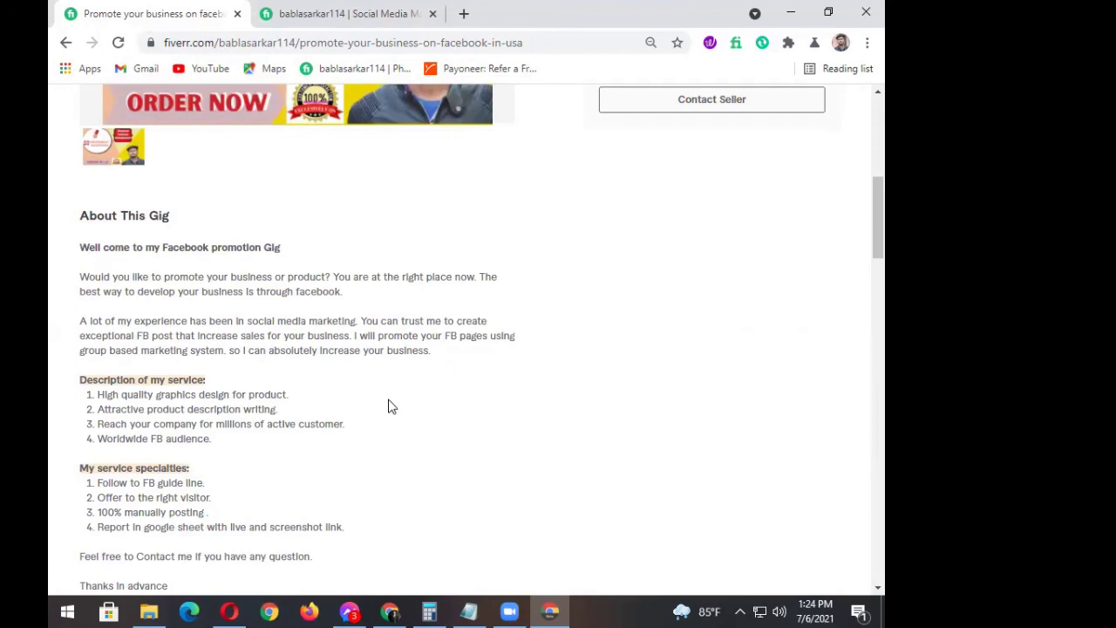
scroll(390, 406, up, 6)
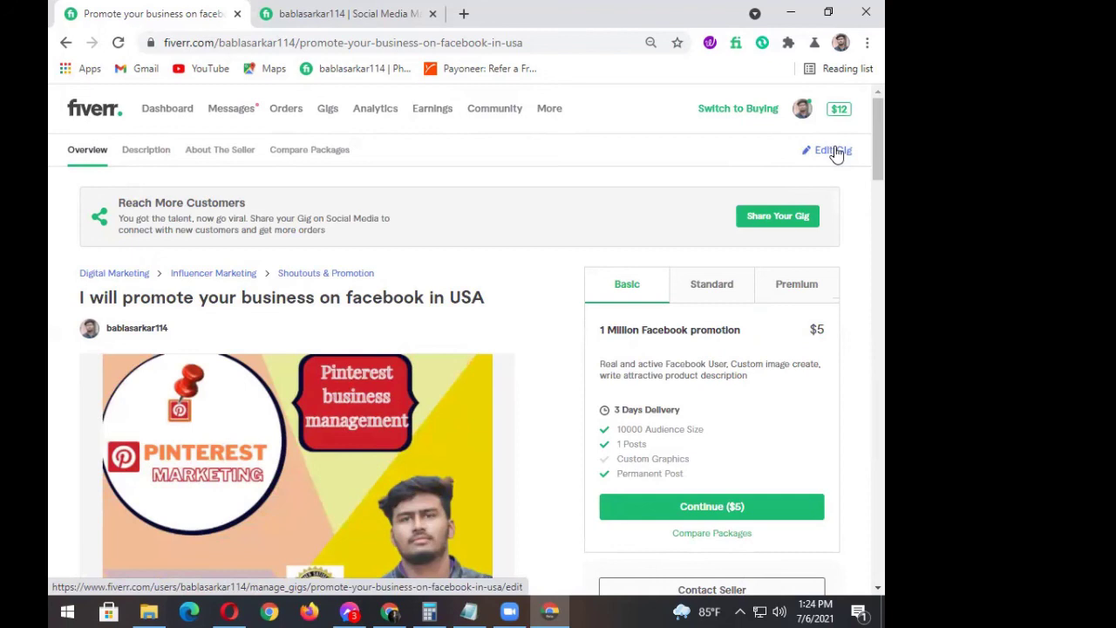
- Open the draft gig for editing and check the title, category and metadata in its overview
click(835, 152)
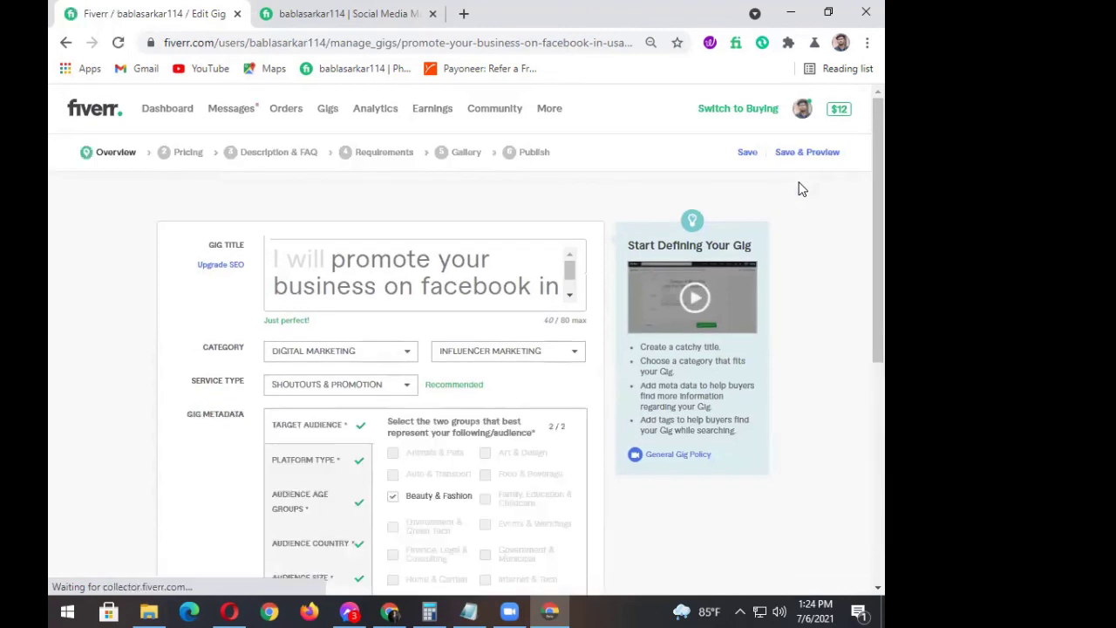
mouse_move(576, 280)
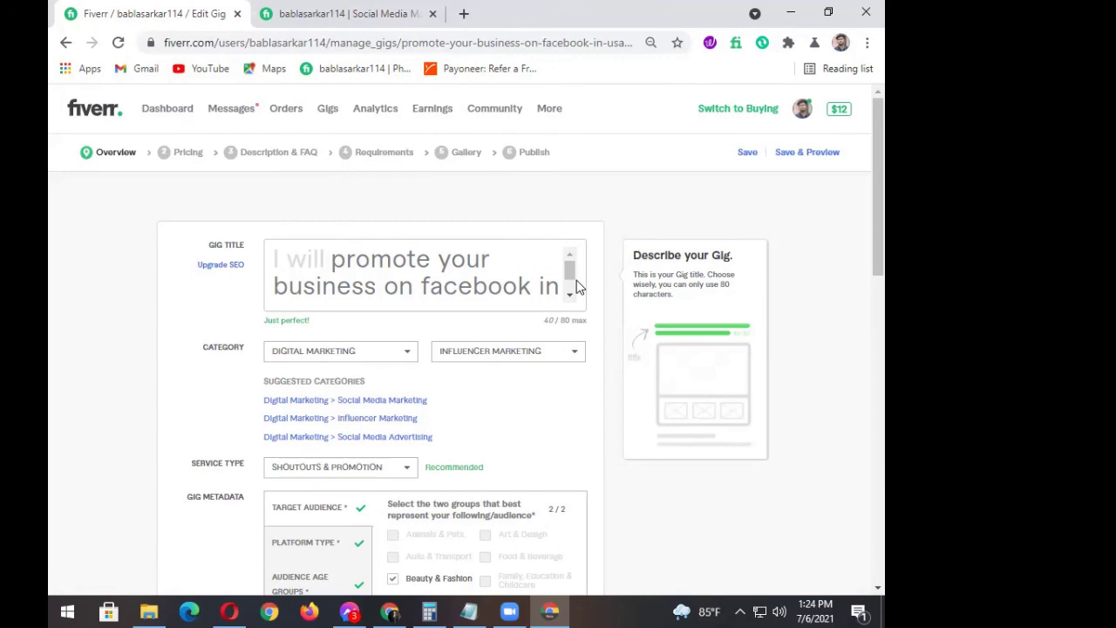
scroll(455, 359, down, 1)
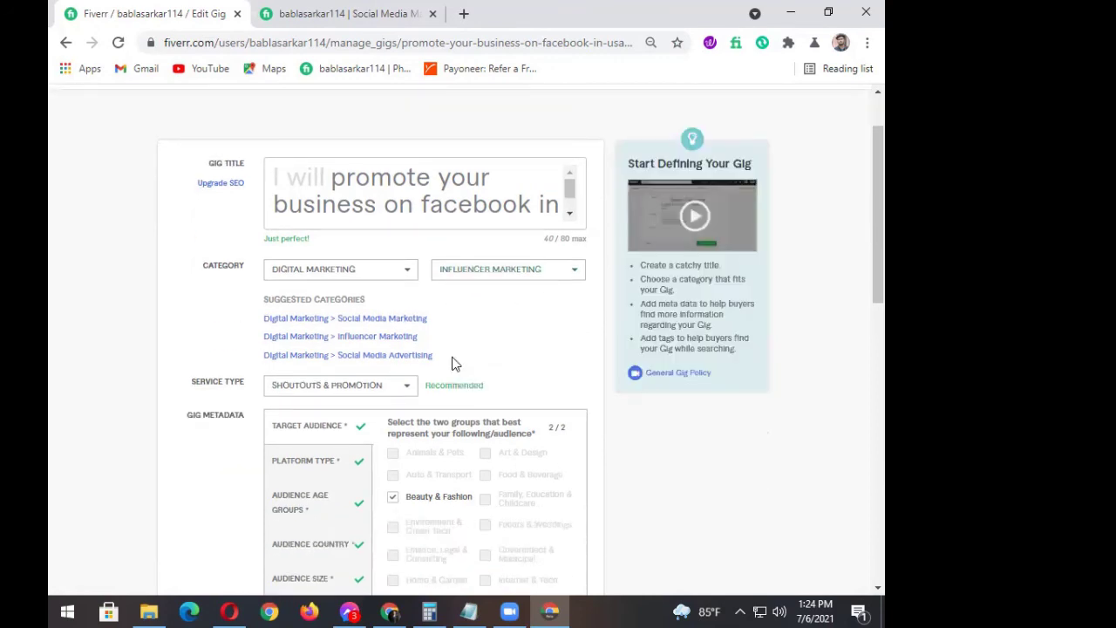
scroll(462, 353, up, 1)
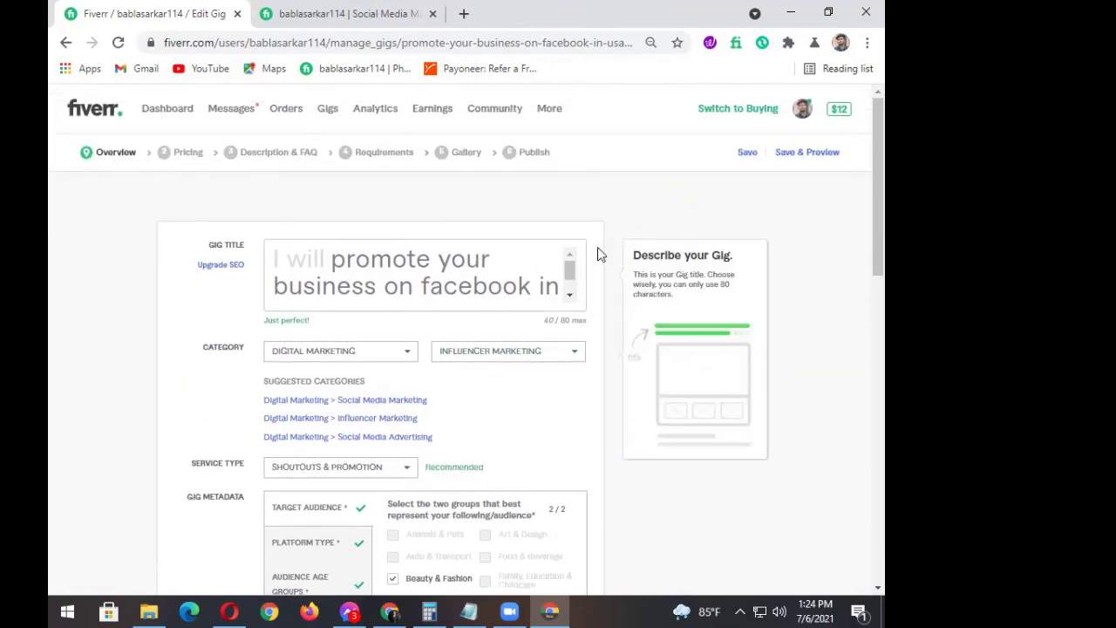
- Return to the seller profile and look over its active gigs
click(802, 116)
click(704, 145)
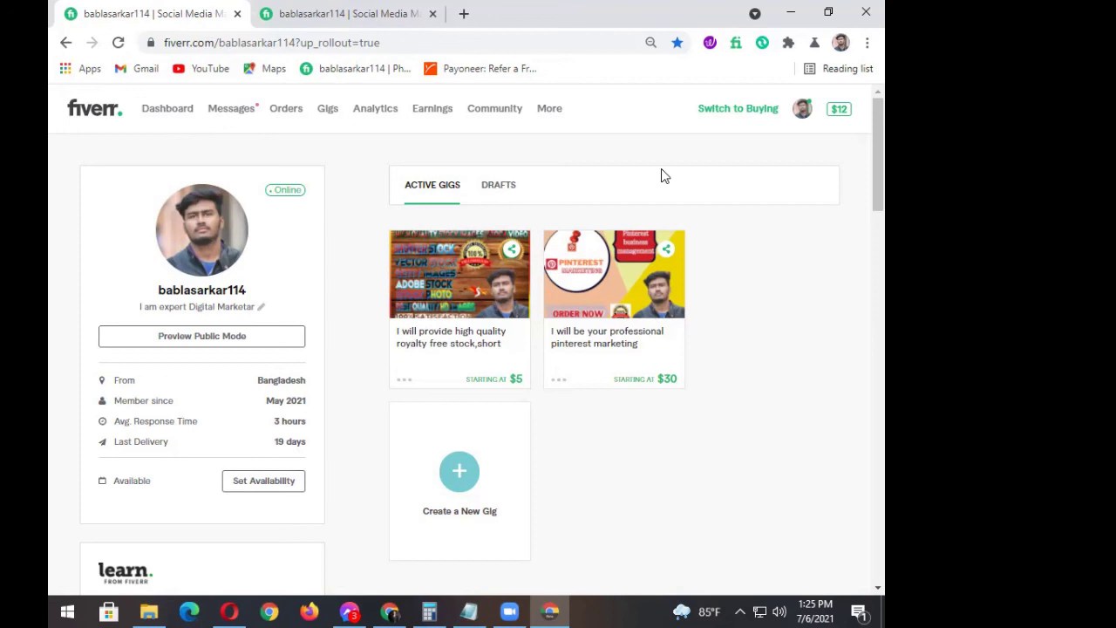
scroll(540, 188, down, 2)
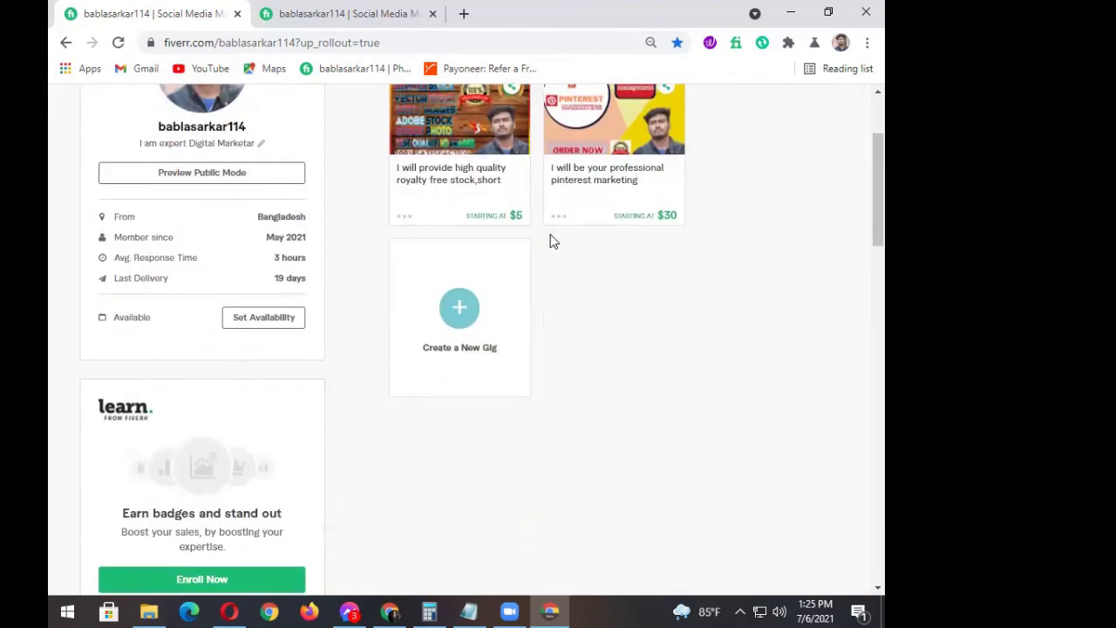